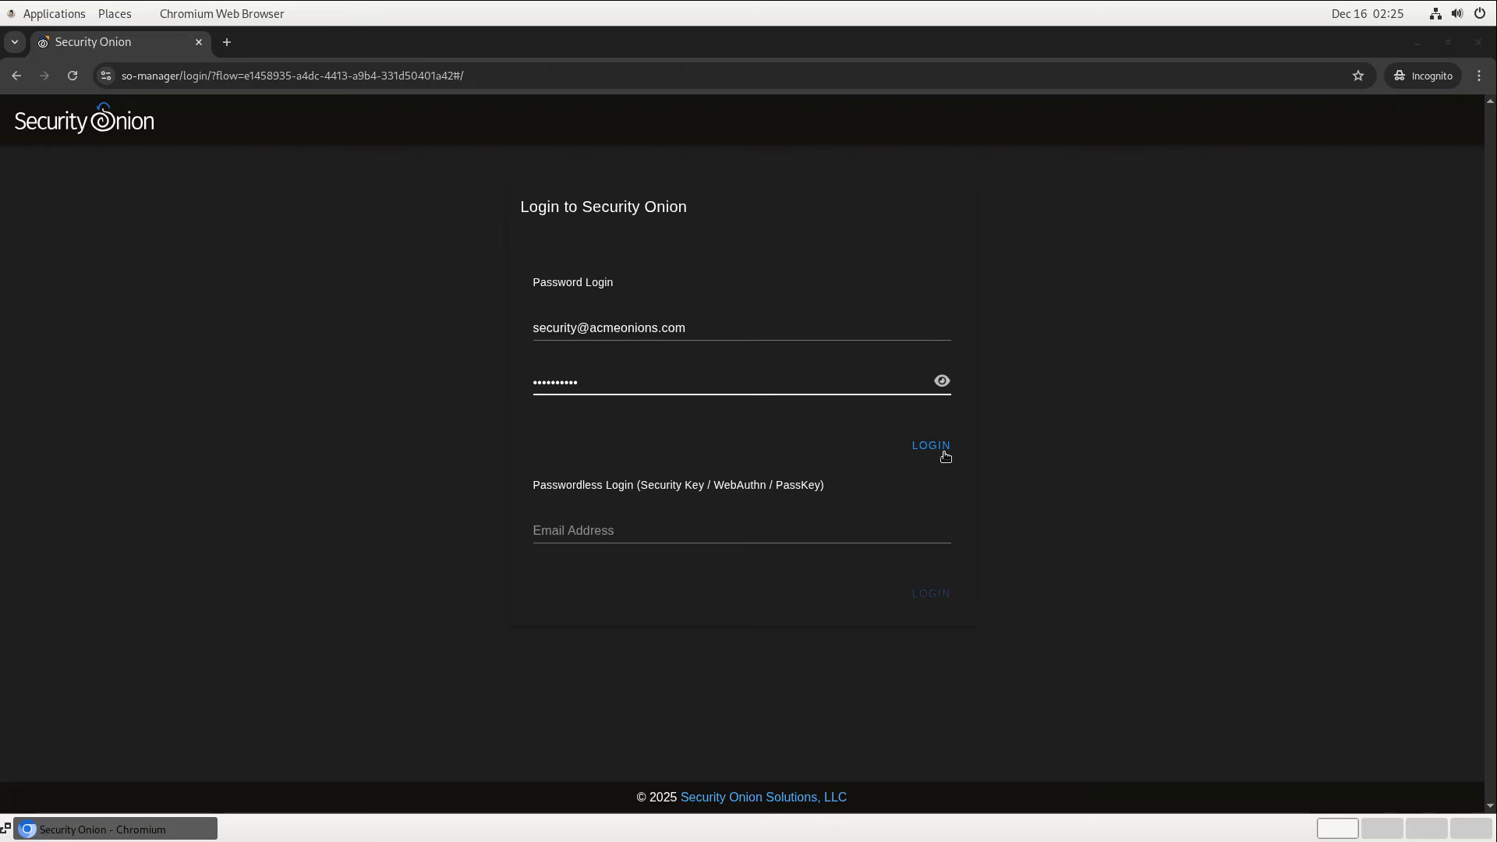
Log in to Security Onion with the filled-in credentials and open the Alerts overview.
{"action": "left_click", "coordinate": [944, 452]}
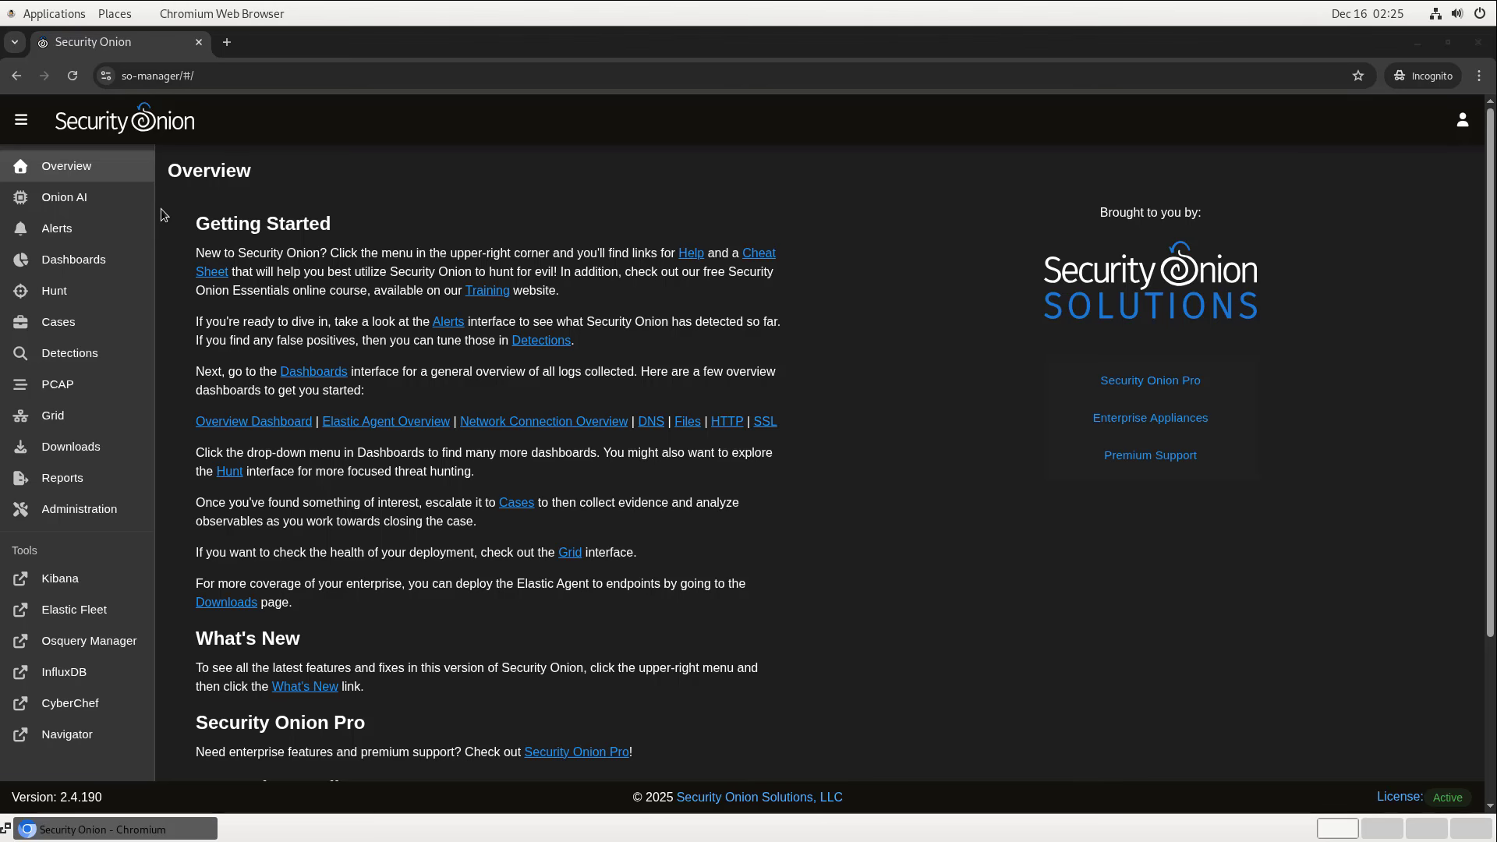
{"action": "left_click", "coordinate": [113, 236]}
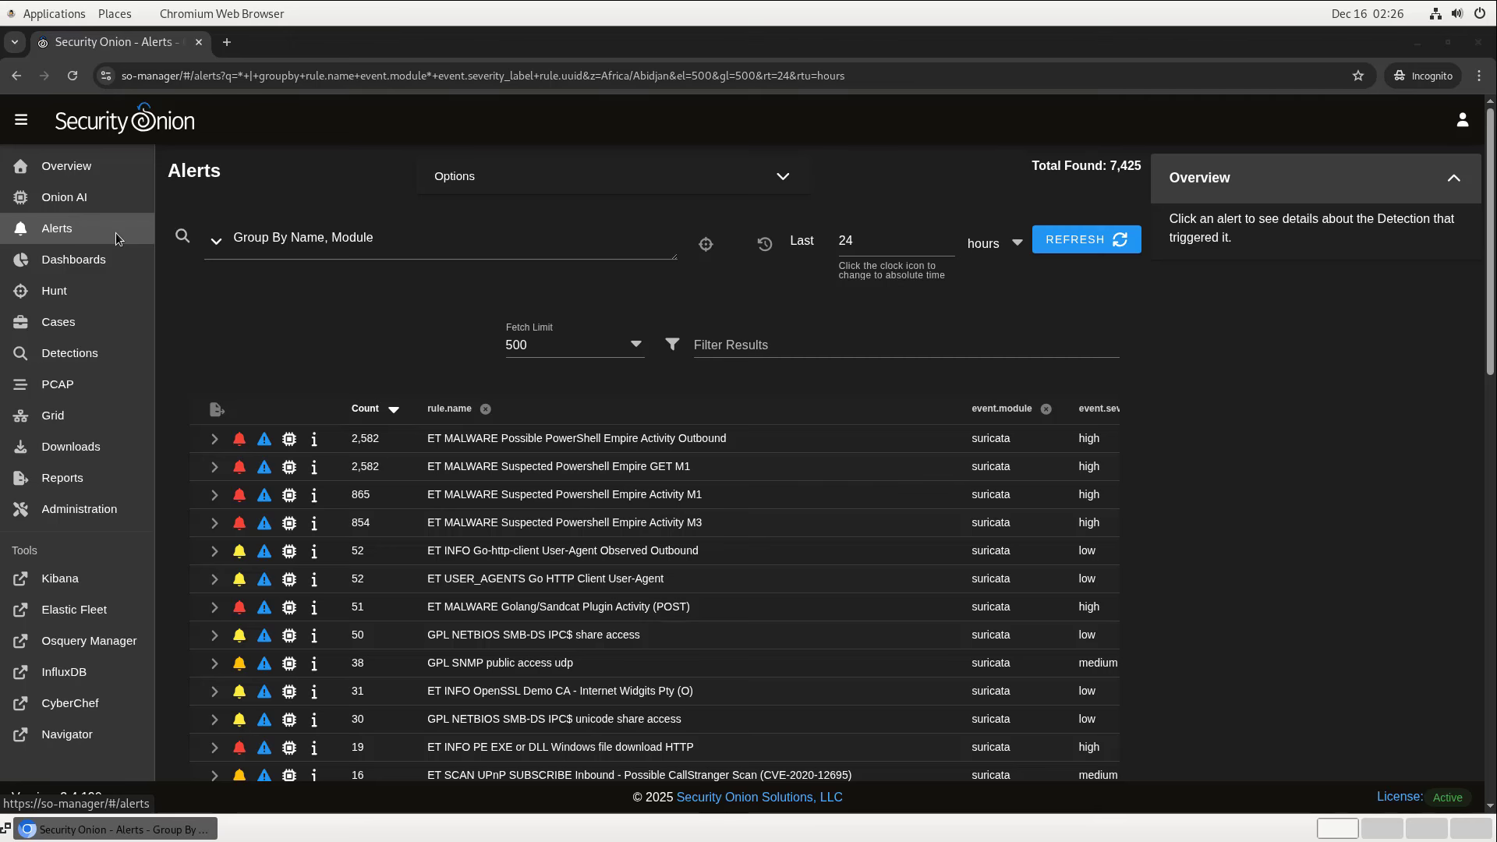
Open Dashboards and load the predefined HTTP dashboard.
{"action": "left_click", "coordinate": [121, 262]}
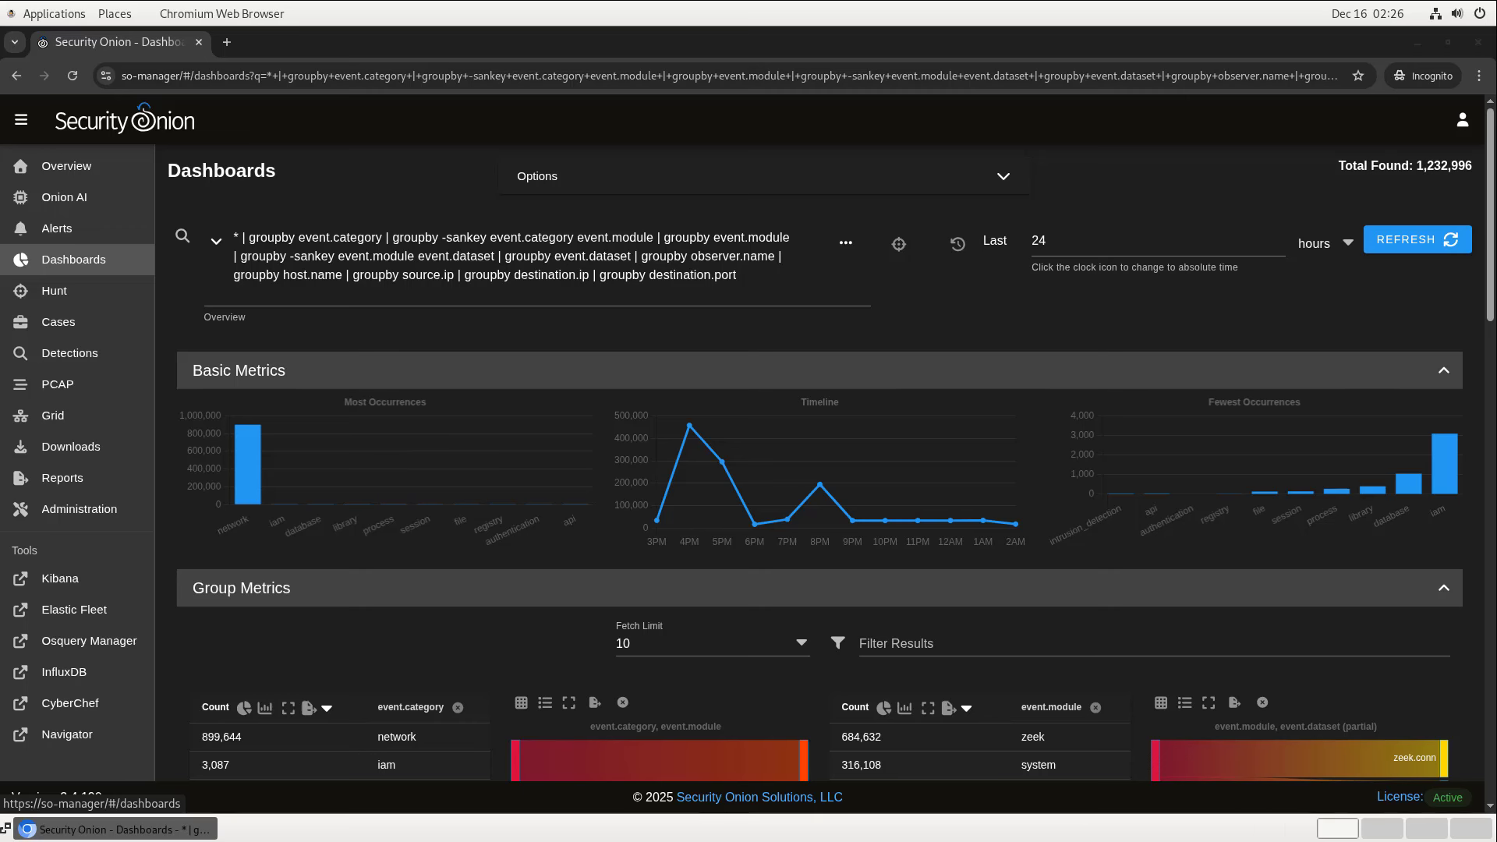
{"action": "left_click", "coordinate": [217, 241]}
{"action": "scroll", "coordinate": [322, 389], "scroll_direction": "down", "scroll_amount": 12}
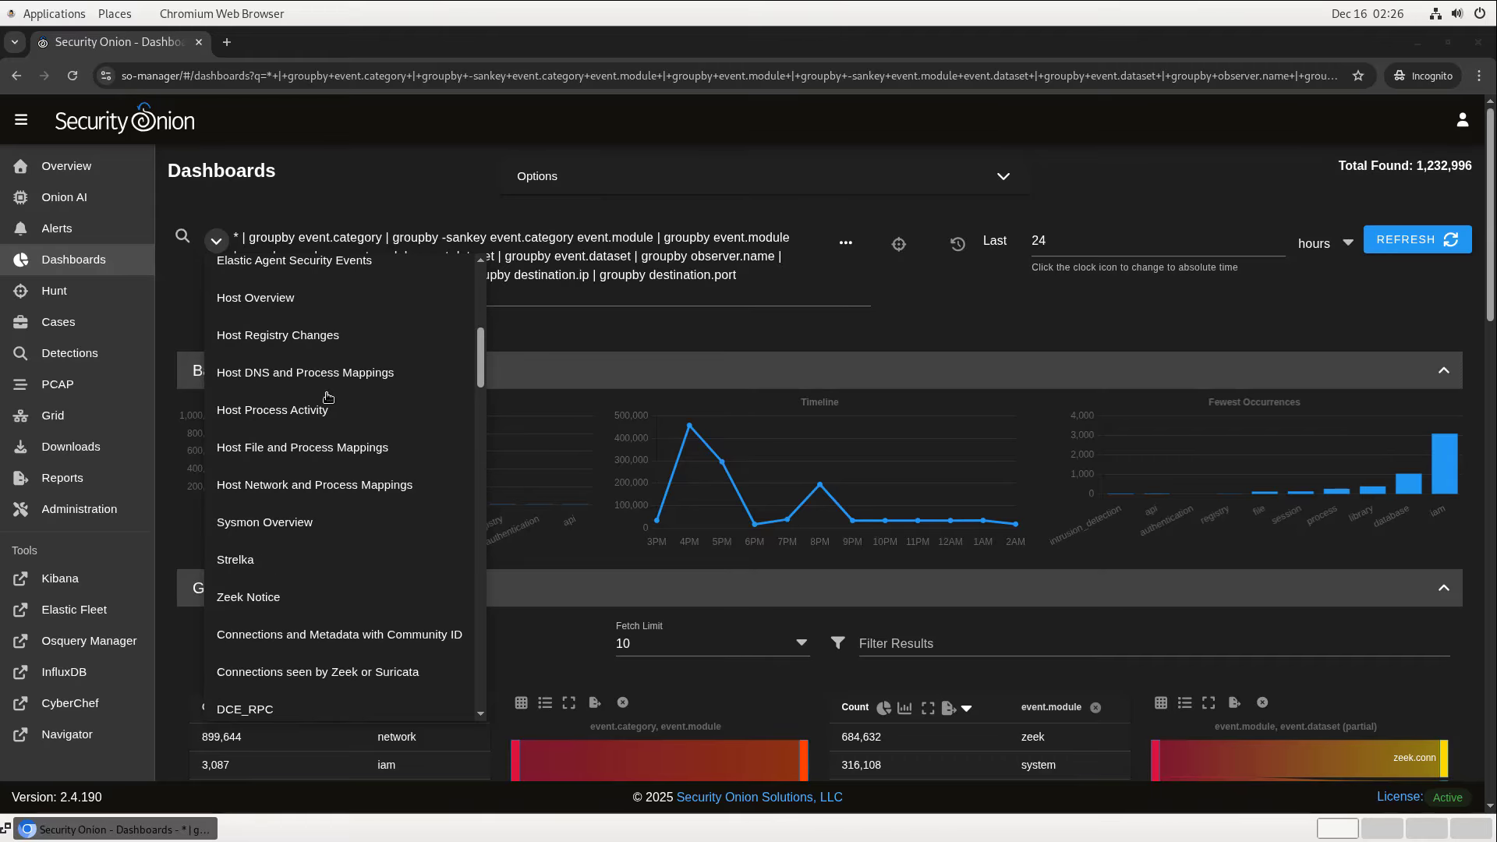
{"action": "left_click", "coordinate": [301, 478]}
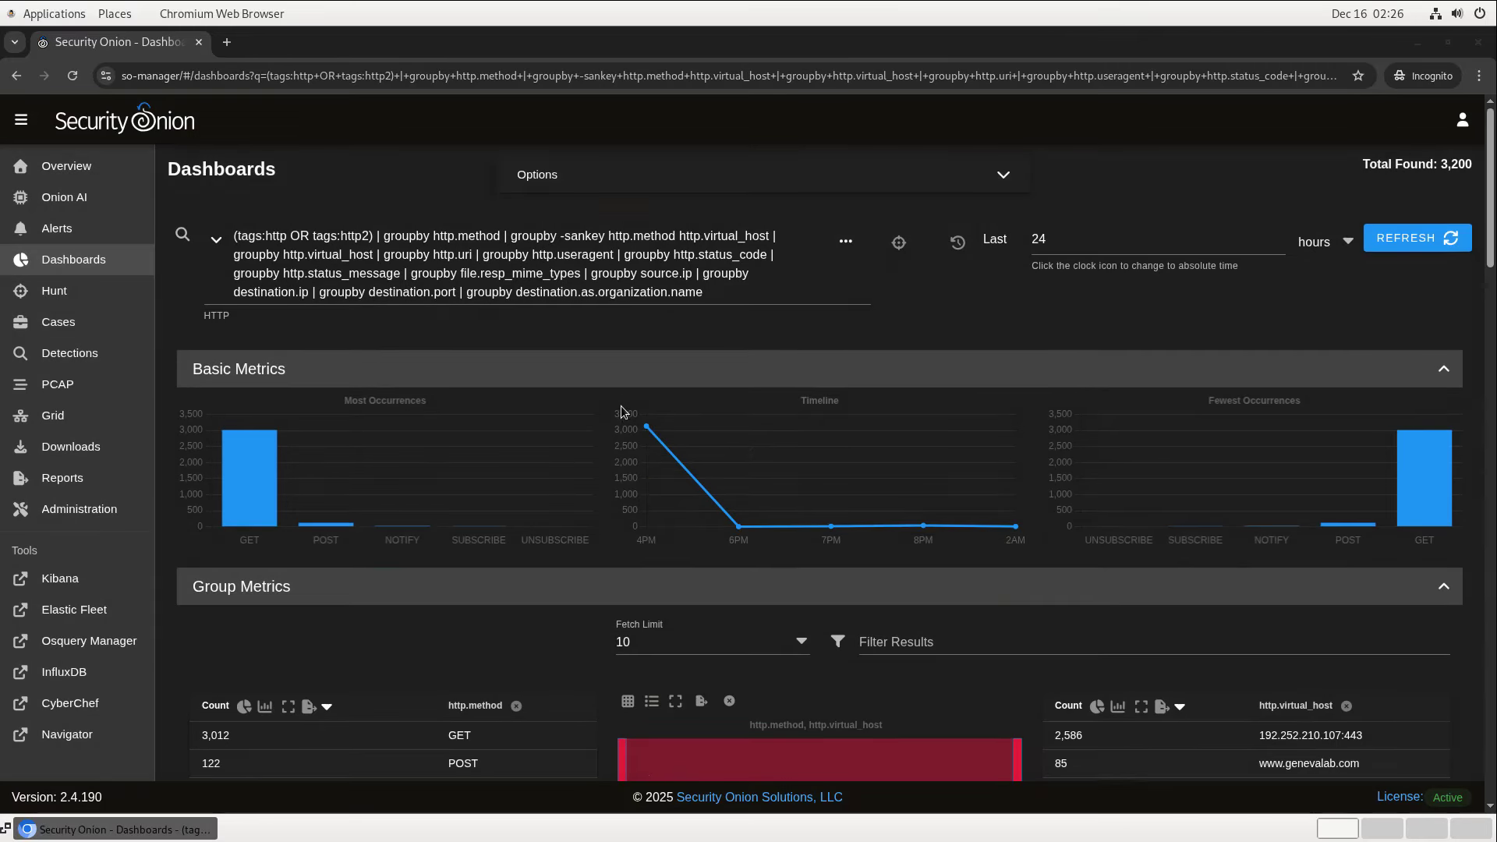
Examine the HTTP dashboard's breakdowns by method, virtual host, URI, user agent, status code and MIME type.
{"action": "scroll", "coordinate": [623, 406], "scroll_direction": "down", "scroll_amount": 5}
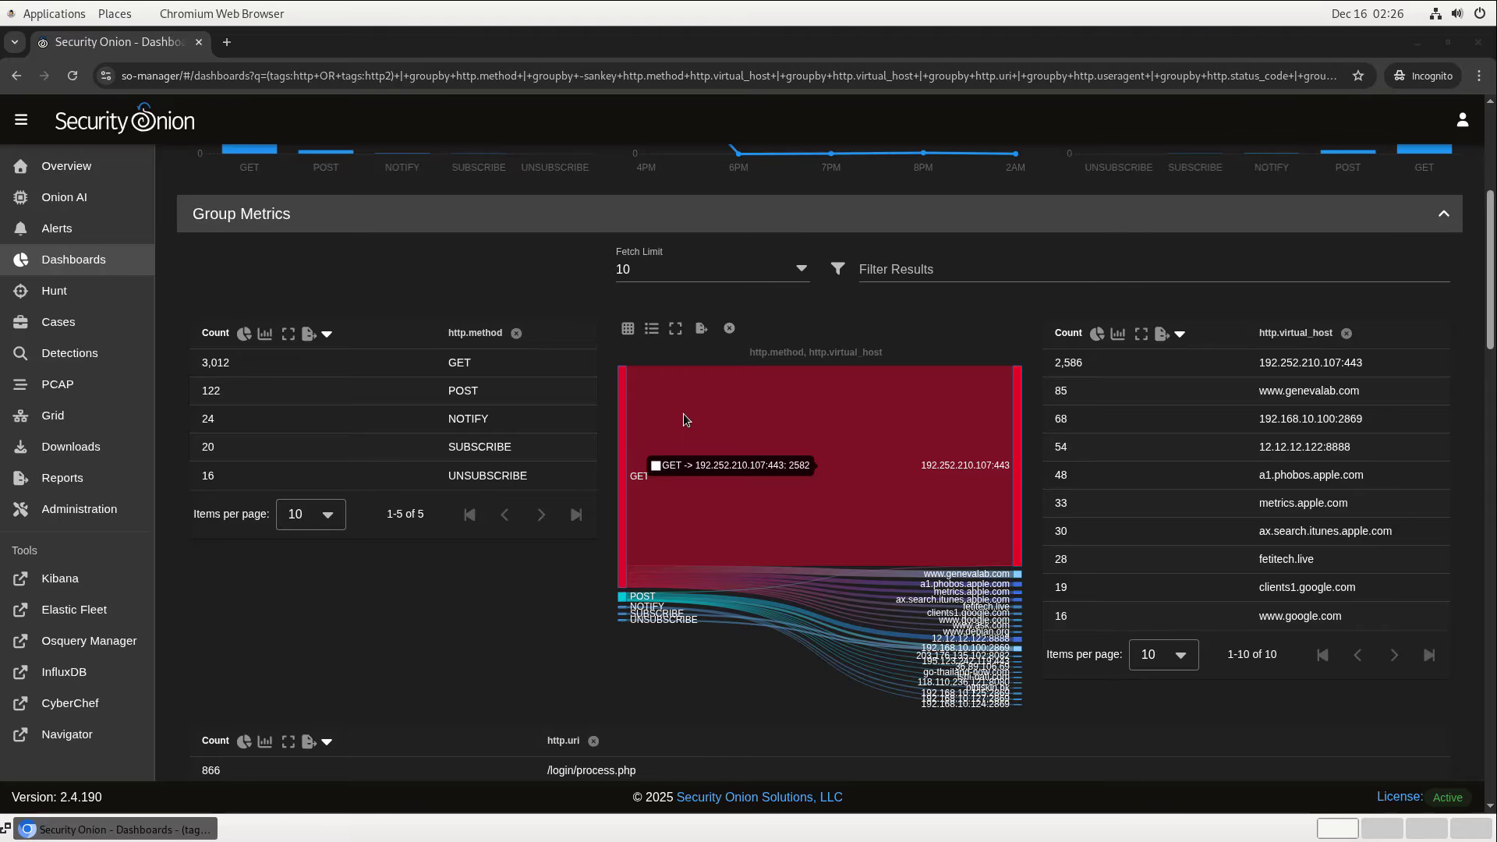
{"action": "scroll", "coordinate": [694, 420], "scroll_direction": "down", "scroll_amount": 1}
{"action": "scroll", "coordinate": [694, 426], "scroll_direction": "down", "scroll_amount": 7}
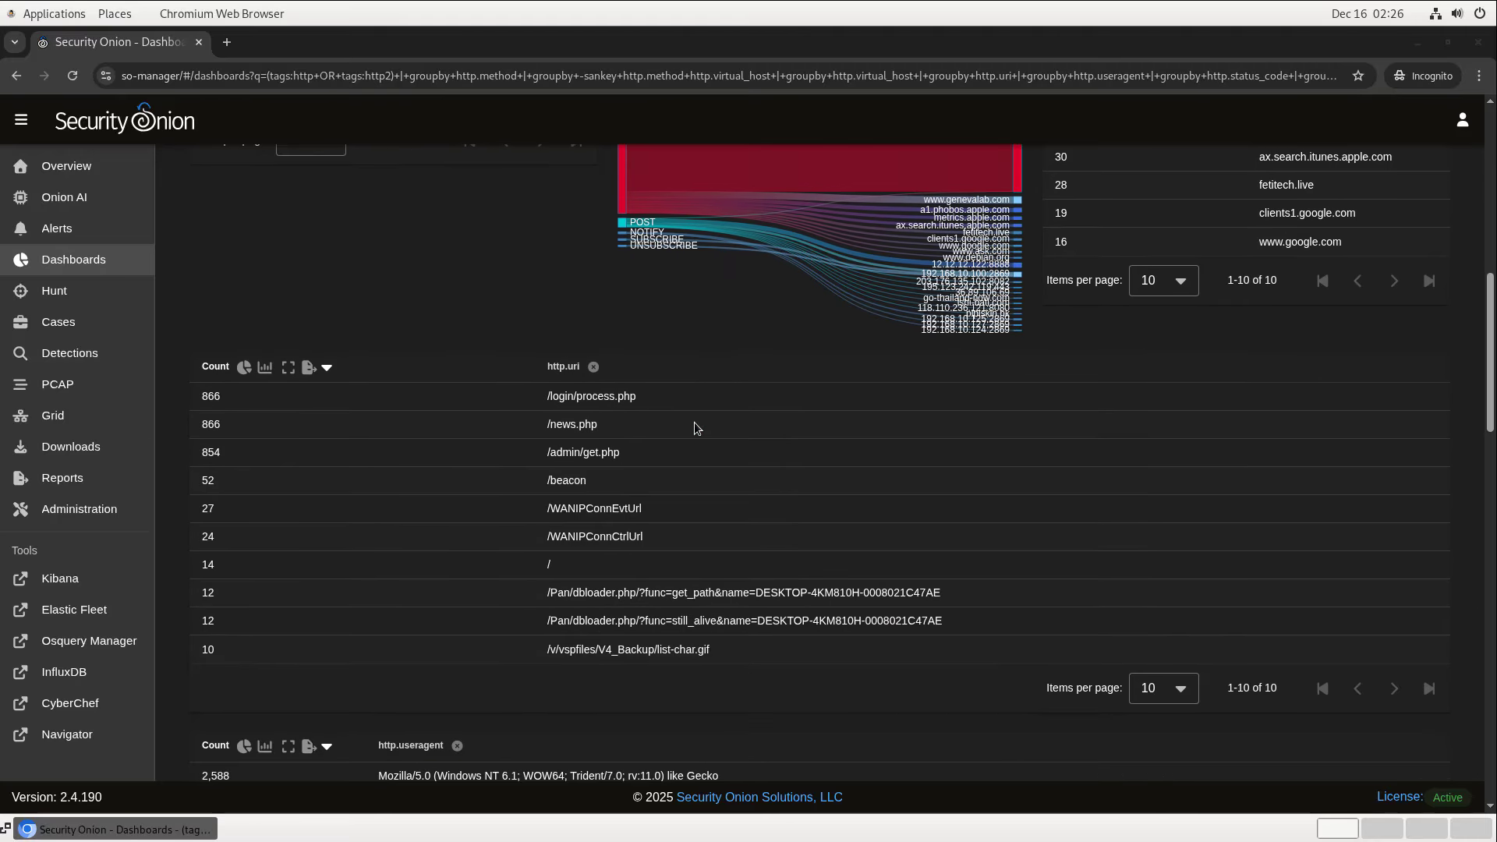
{"action": "scroll", "coordinate": [696, 430], "scroll_direction": "down", "scroll_amount": 3}
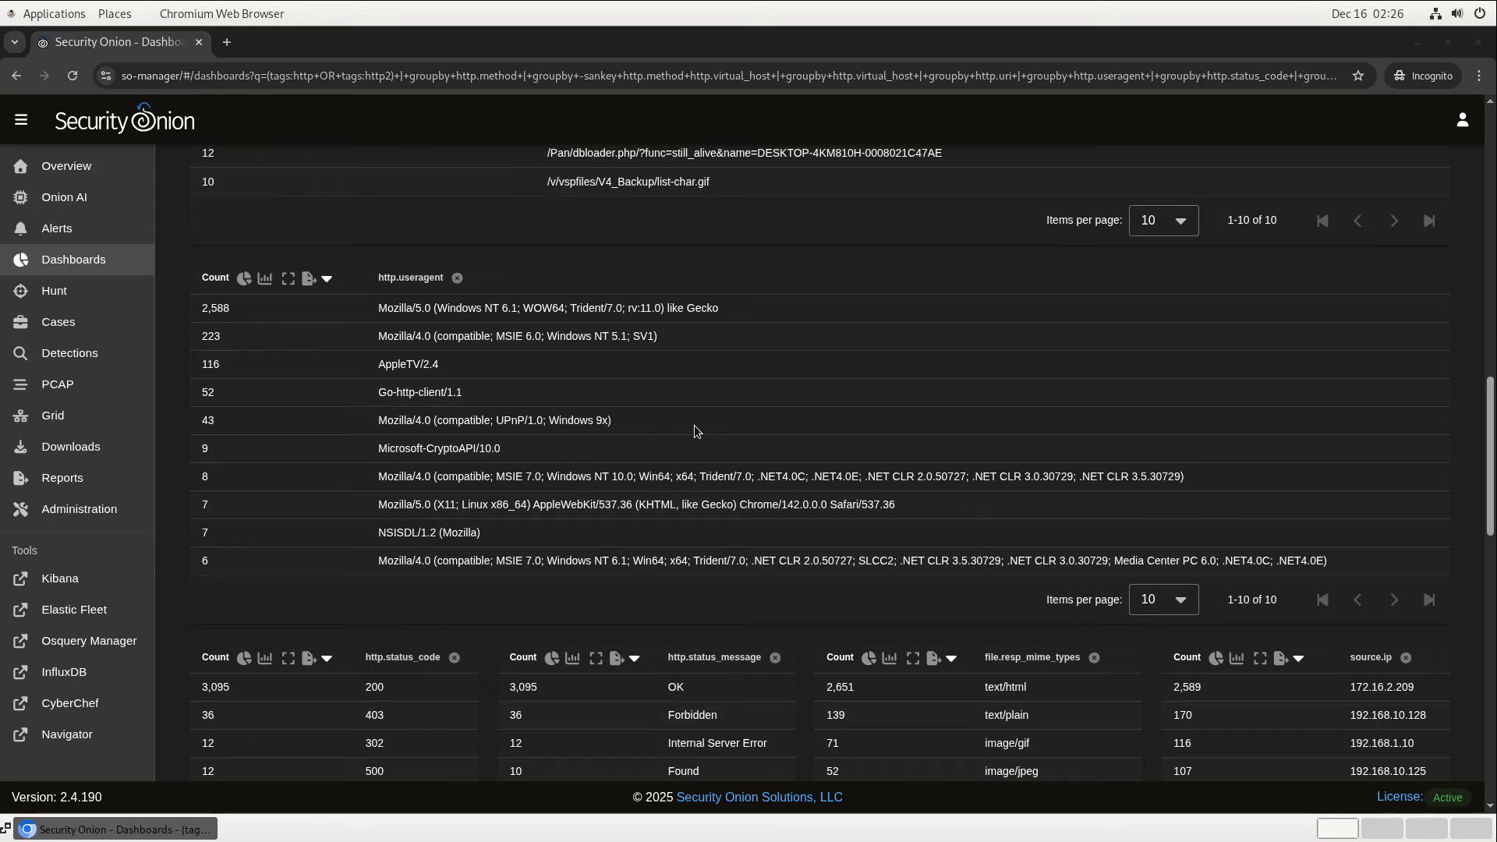
{"action": "scroll", "coordinate": [696, 430], "scroll_direction": "up", "scroll_amount": 3}
{"action": "scroll", "coordinate": [696, 430], "scroll_direction": "up", "scroll_amount": 8}
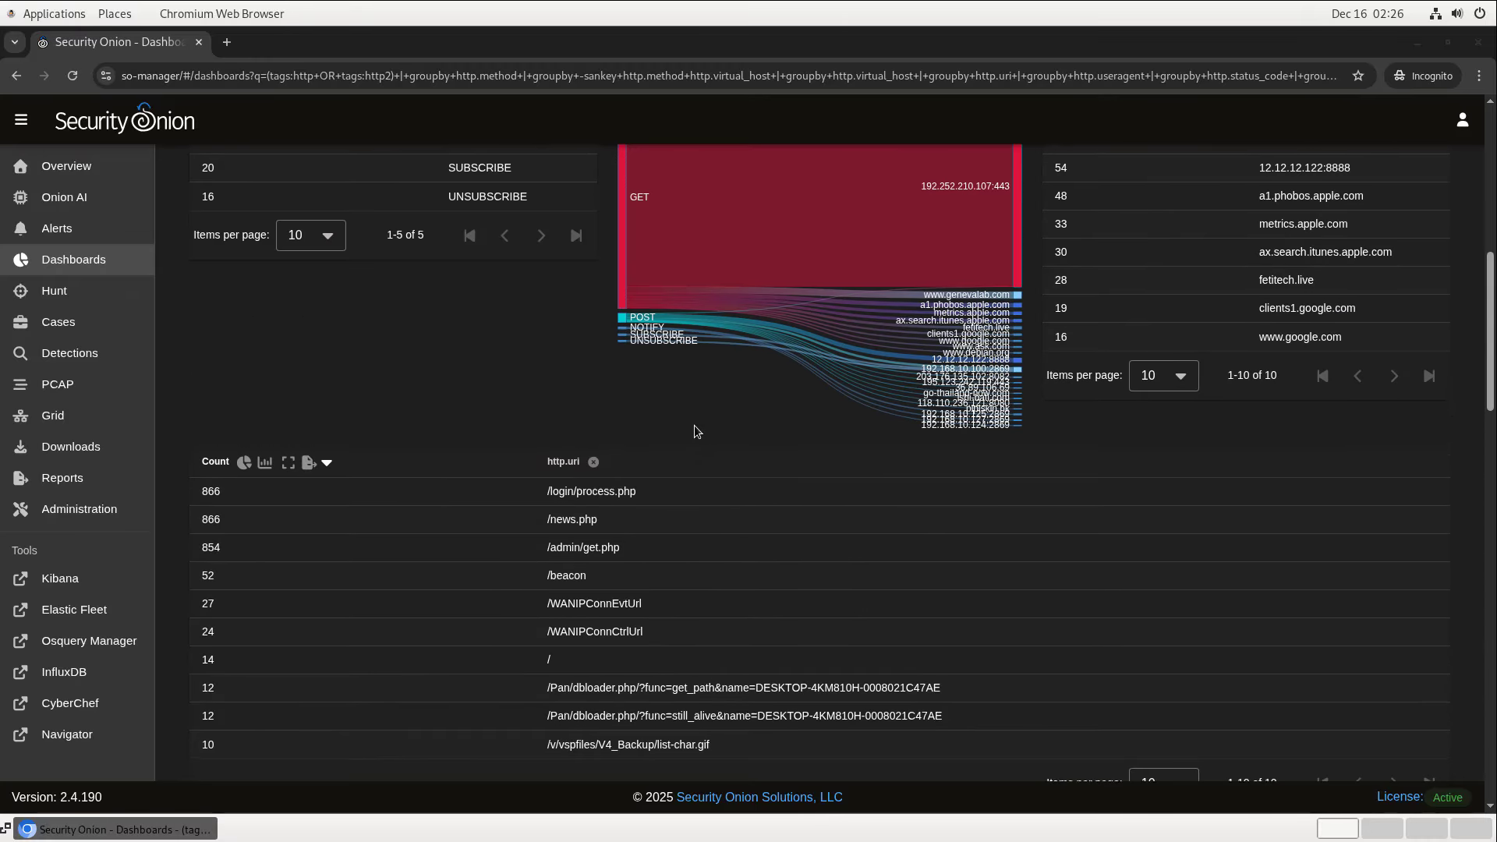
{"action": "scroll", "coordinate": [696, 431], "scroll_direction": "down", "scroll_amount": 8}
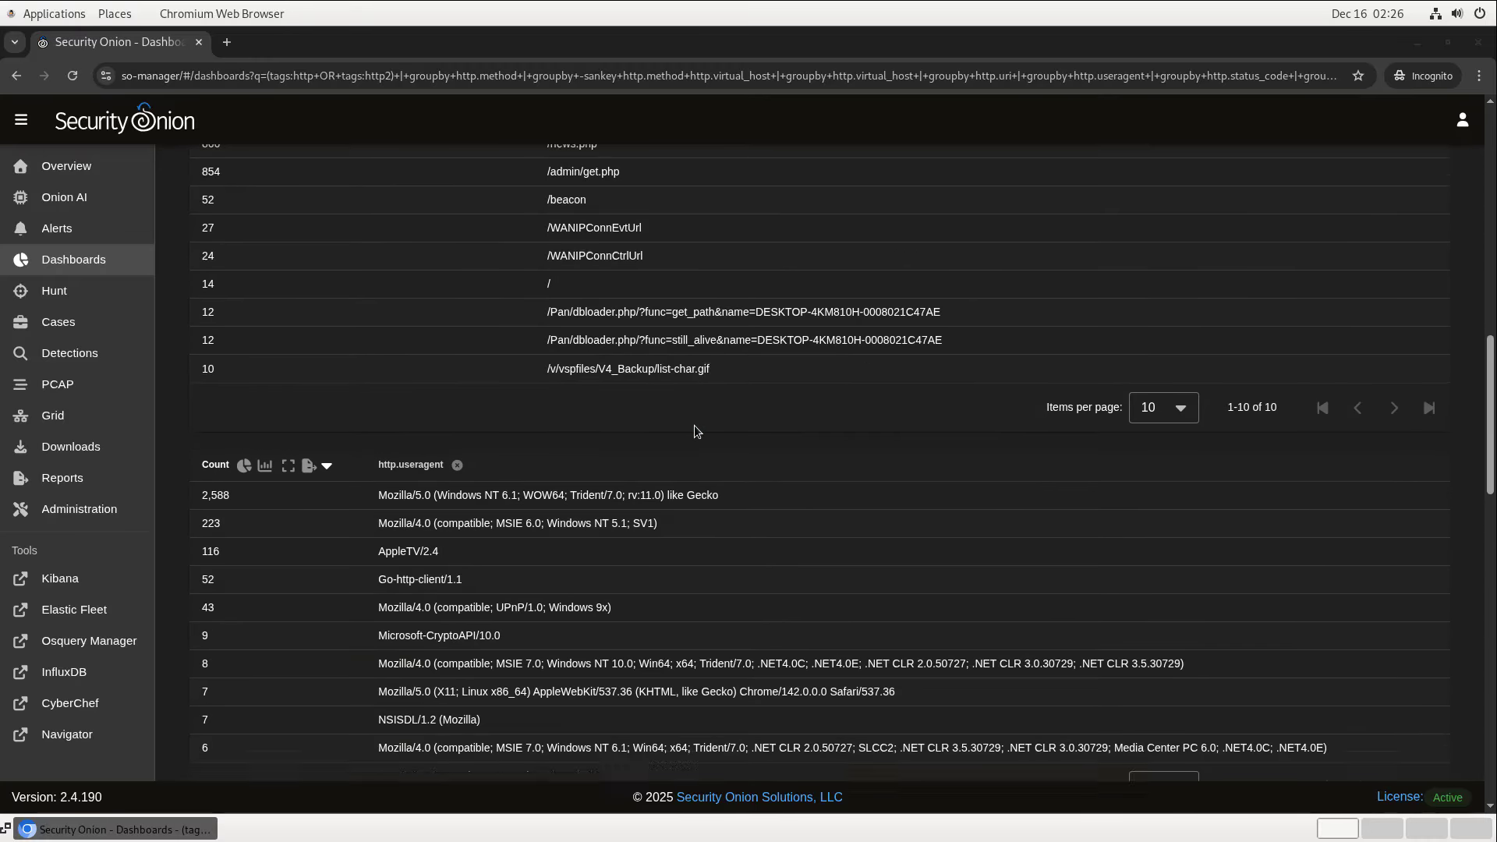
{"action": "scroll", "coordinate": [862, 466], "scroll_direction": "down", "scroll_amount": 6}
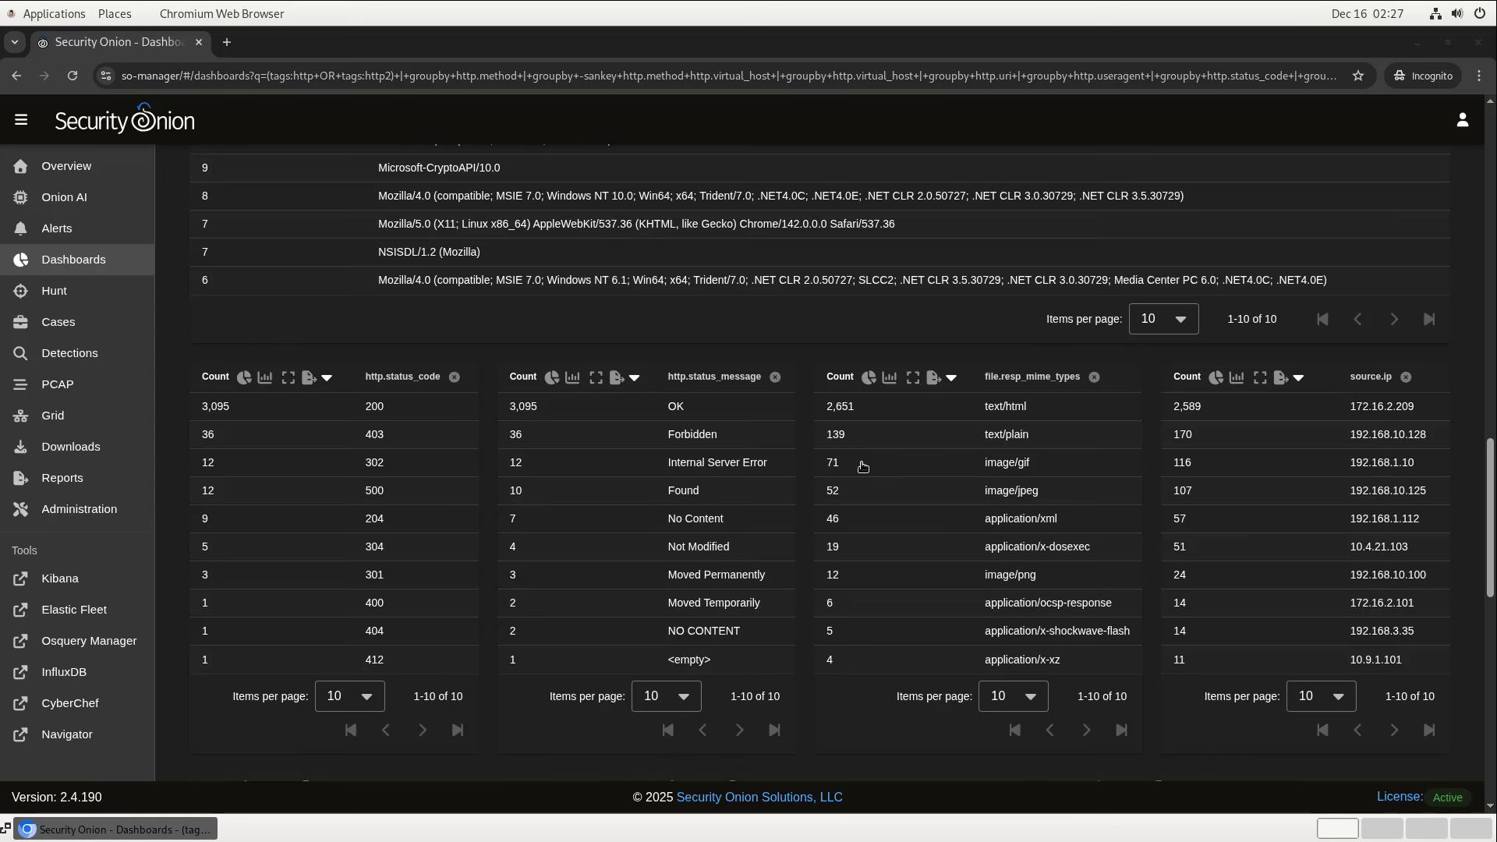
Exclude destination port 80 from the HTTP dashboard's results.
{"action": "scroll", "coordinate": [862, 467], "scroll_direction": "down", "scroll_amount": 6}
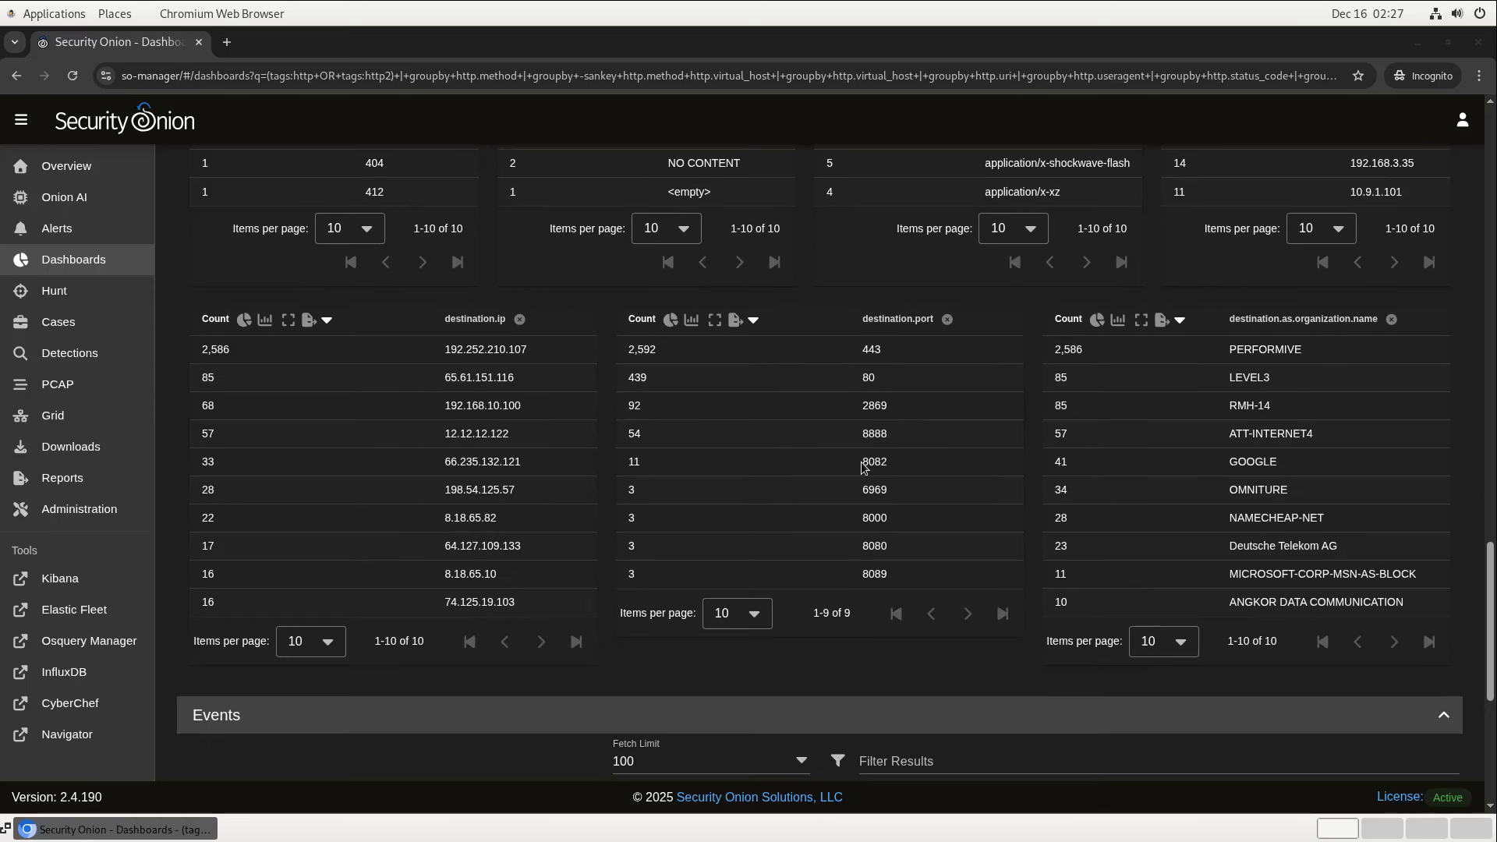
{"action": "left_click", "coordinate": [869, 378]}
{"action": "left_click", "coordinate": [921, 433]}
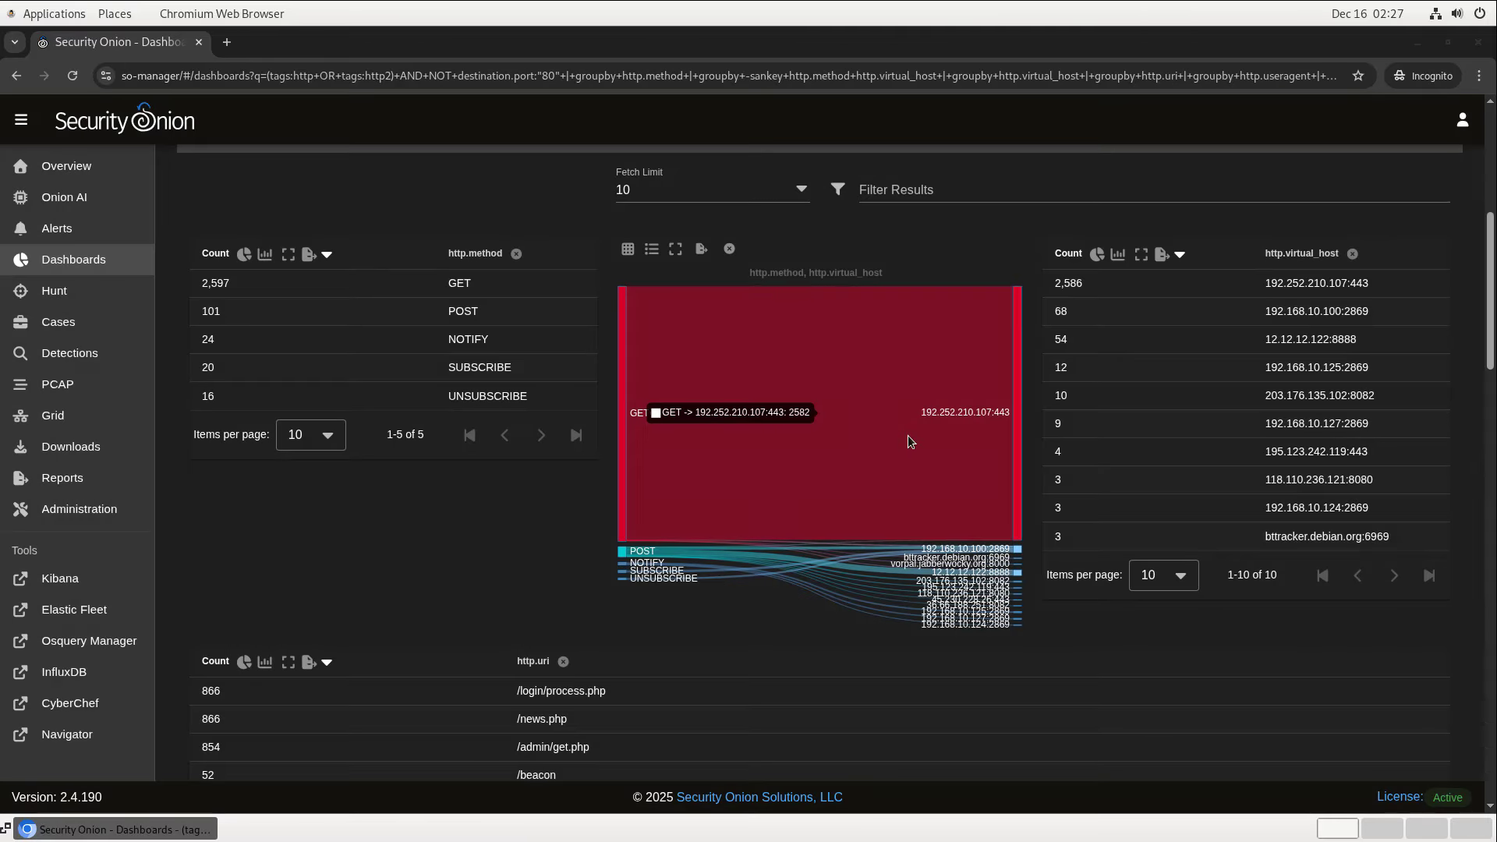
Filter the dashboard to include only the BitTorrent/6120 user agent and review the matching hosts, URIs and addresses.
{"action": "scroll", "coordinate": [908, 435], "scroll_direction": "up", "scroll_amount": 1}
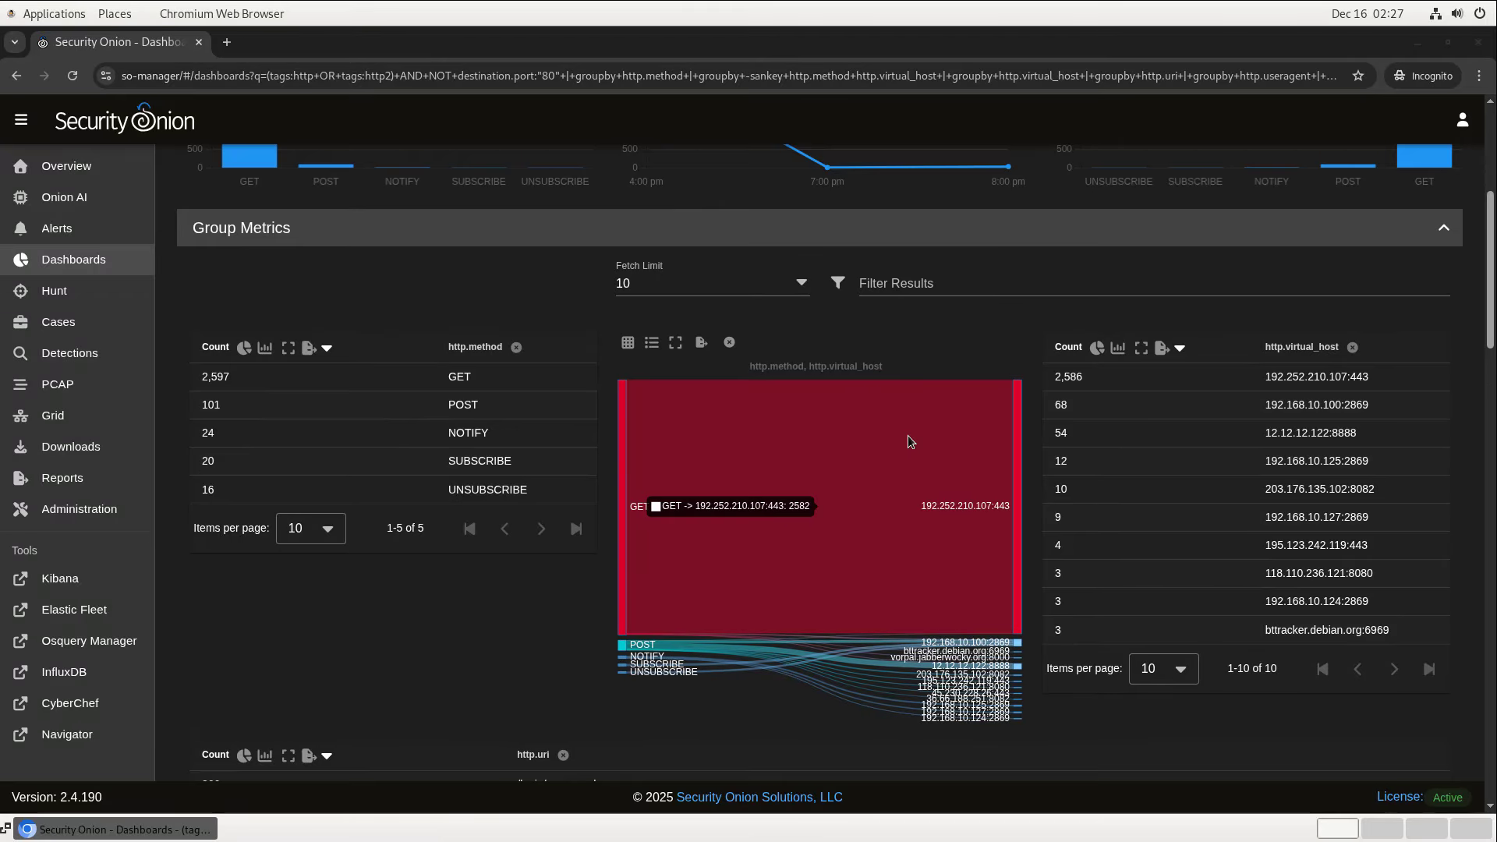
{"action": "scroll", "coordinate": [908, 435], "scroll_direction": "down", "scroll_amount": 10}
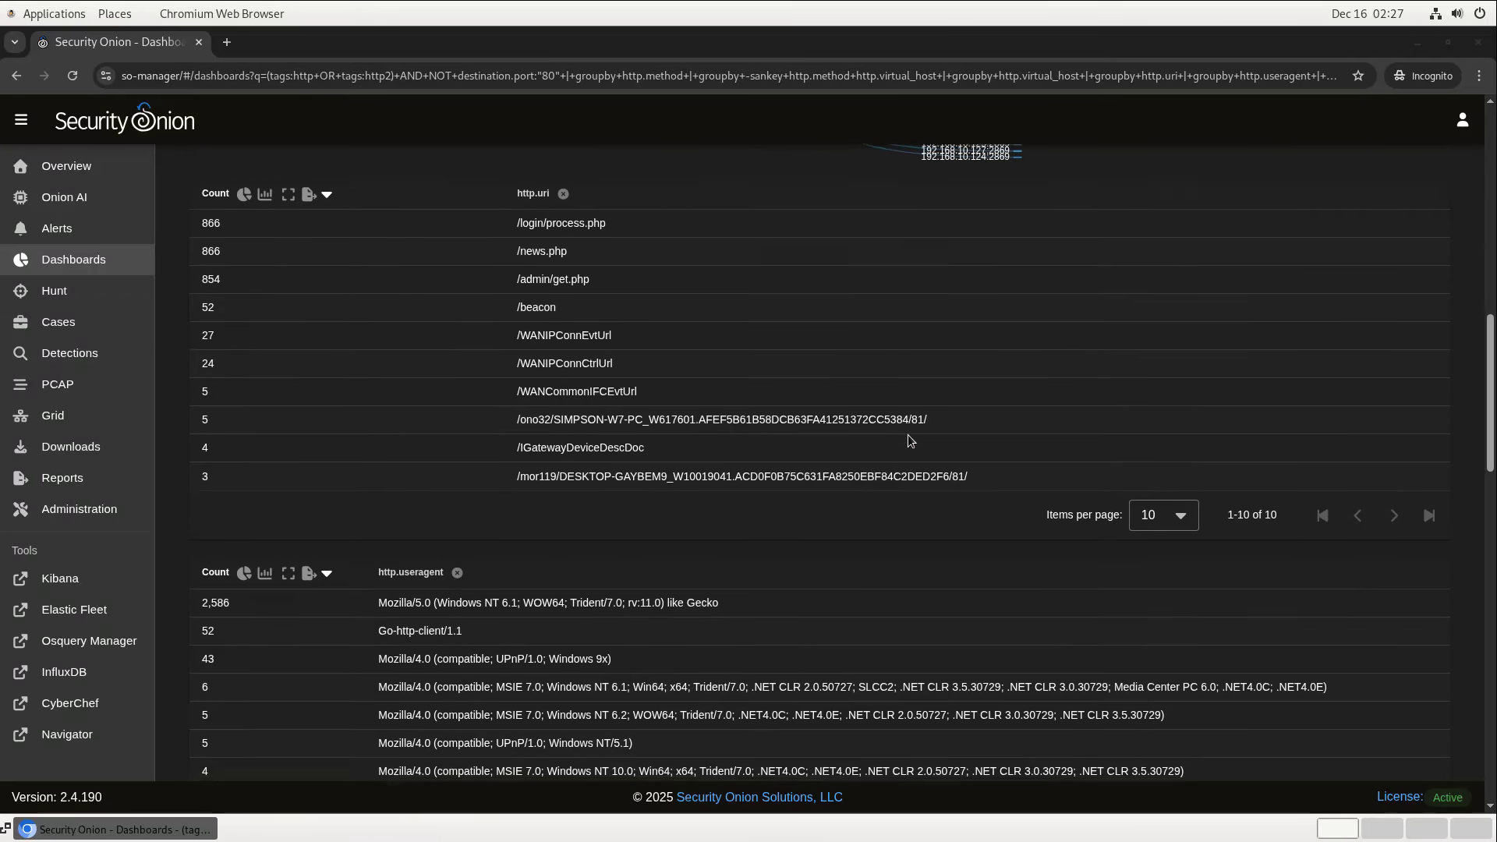
{"action": "scroll", "coordinate": [908, 433], "scroll_direction": "down", "scroll_amount": 2}
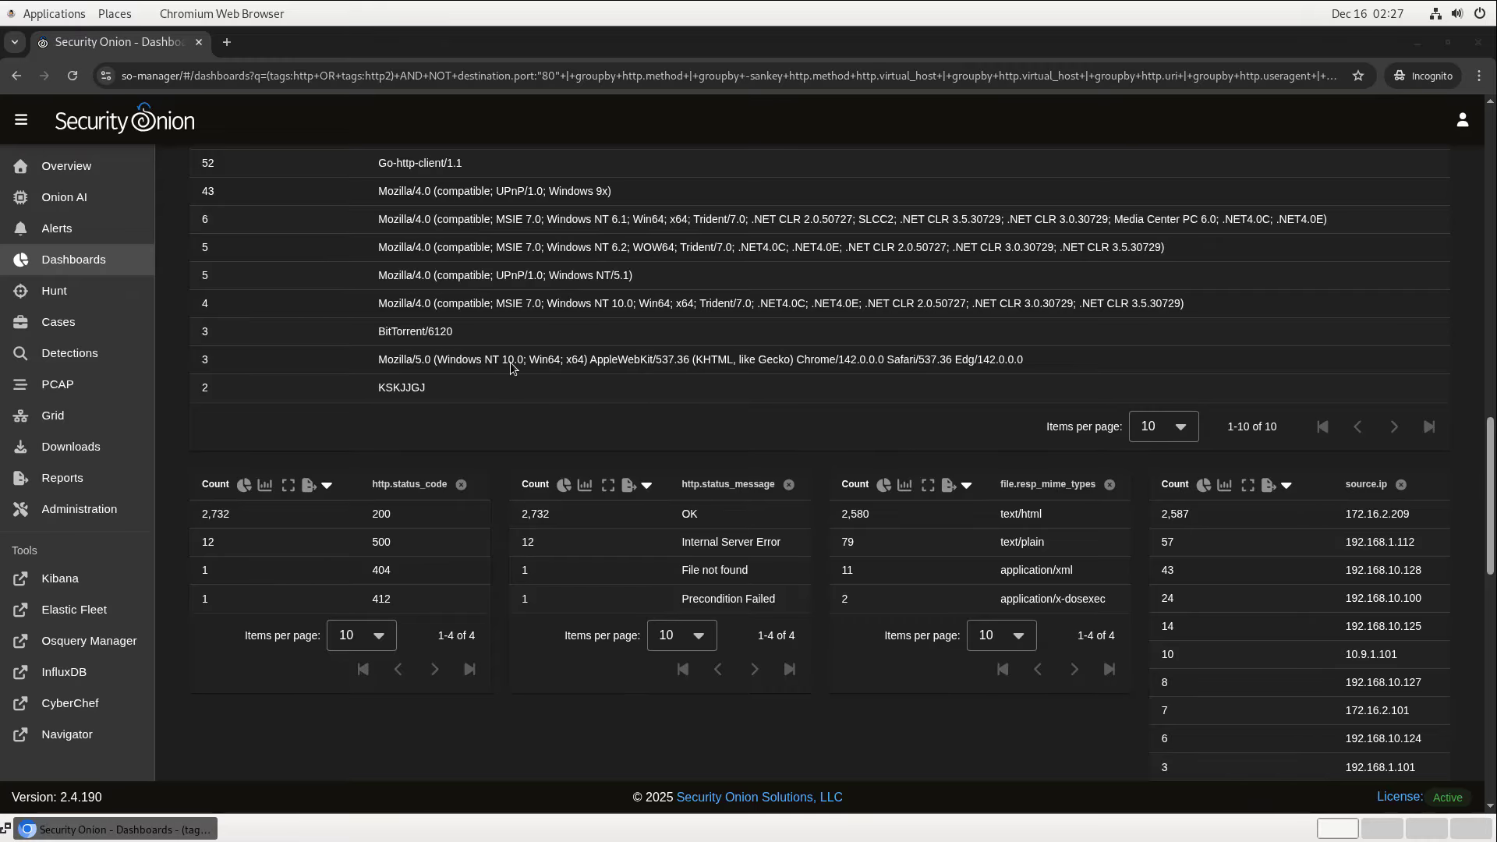
{"action": "left_click", "coordinate": [419, 334]}
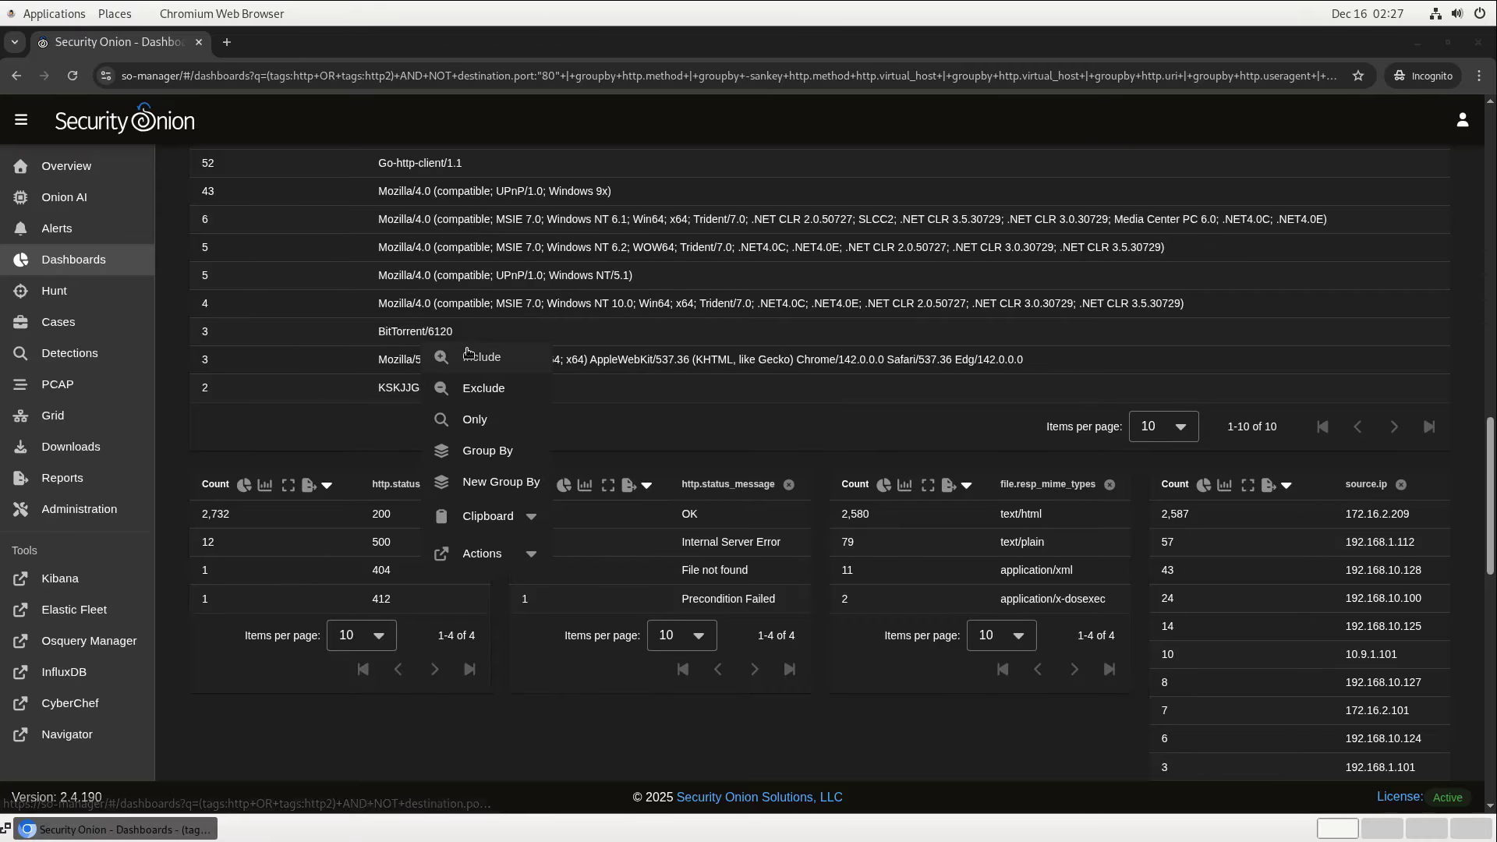
{"action": "left_click", "coordinate": [499, 357]}
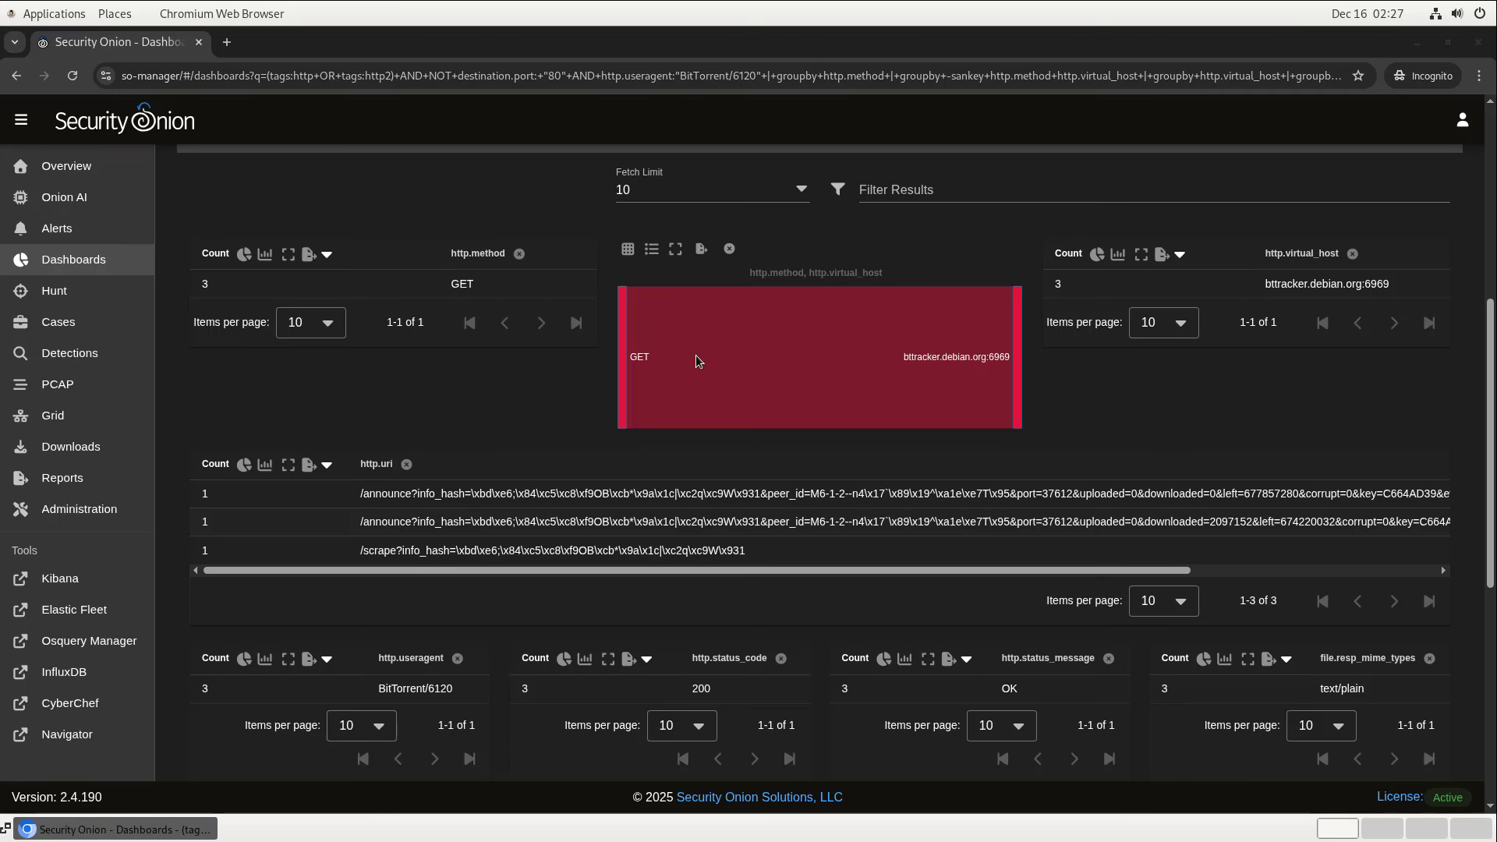
{"action": "mouse_move", "coordinate": [707, 362]}
{"action": "scroll", "coordinate": [610, 394], "scroll_direction": "up", "scroll_amount": 5}
{"action": "scroll", "coordinate": [609, 394], "scroll_direction": "down", "scroll_amount": 4}
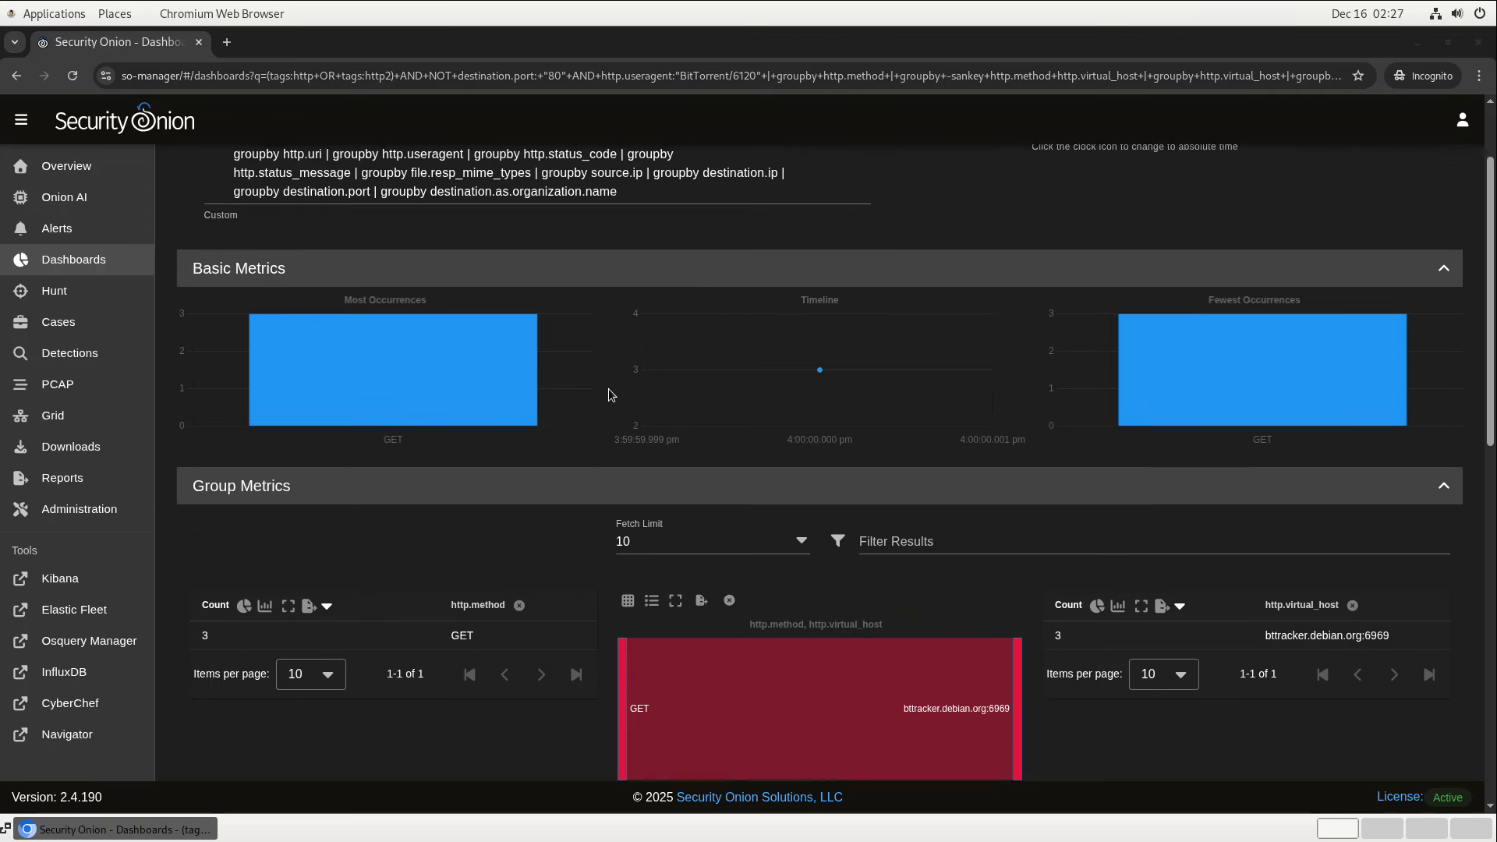
{"action": "scroll", "coordinate": [610, 394], "scroll_direction": "down", "scroll_amount": 3}
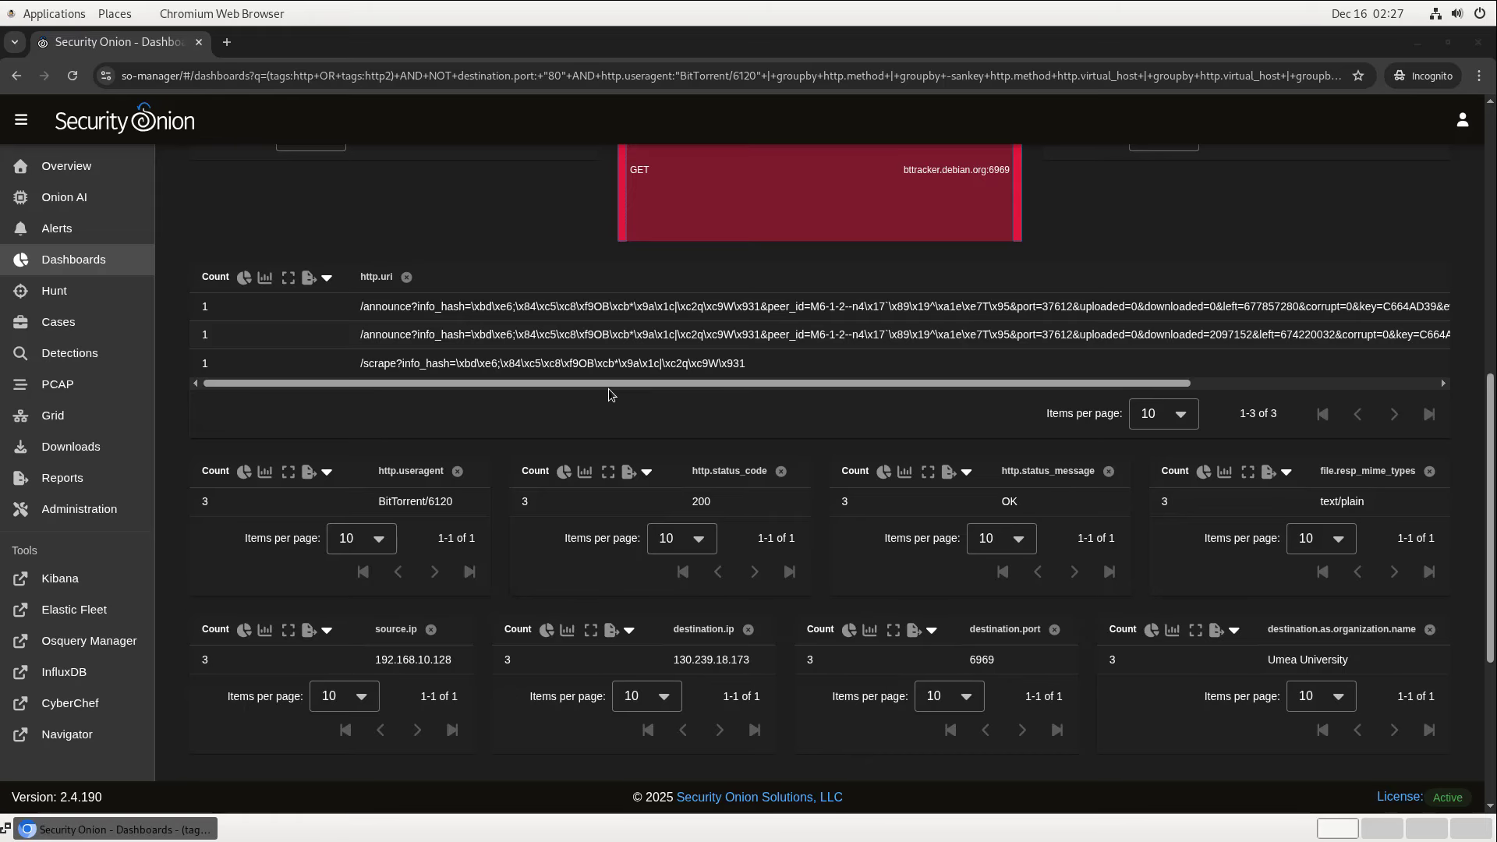
Open Hunt and run the predefined Log Type query, then review its event module and dataset grouping.
{"action": "left_click", "coordinate": [75, 300]}
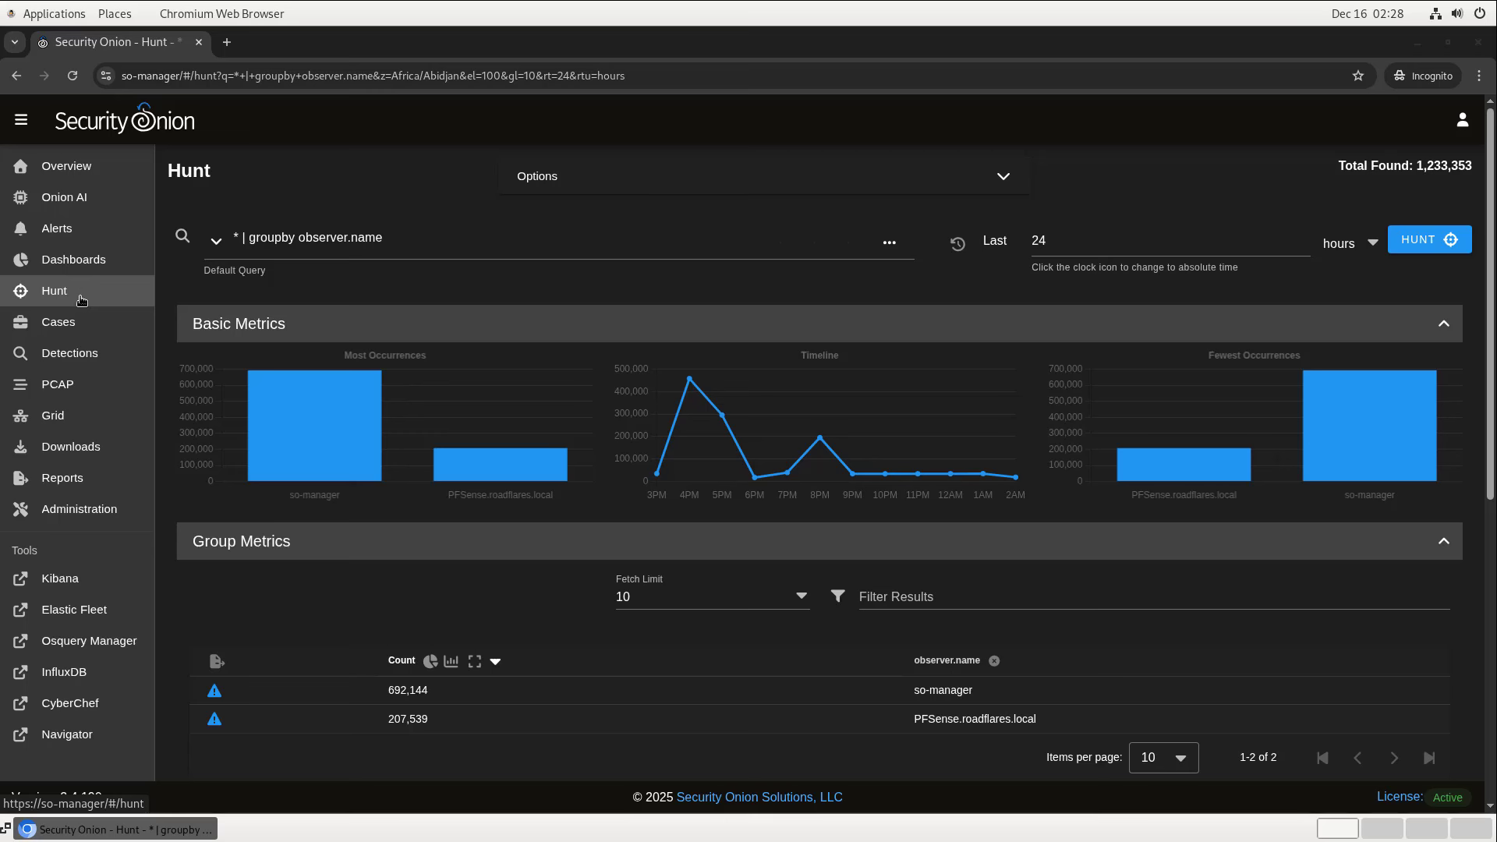
{"action": "left_click", "coordinate": [217, 243]}
{"action": "left_click", "coordinate": [313, 362]}
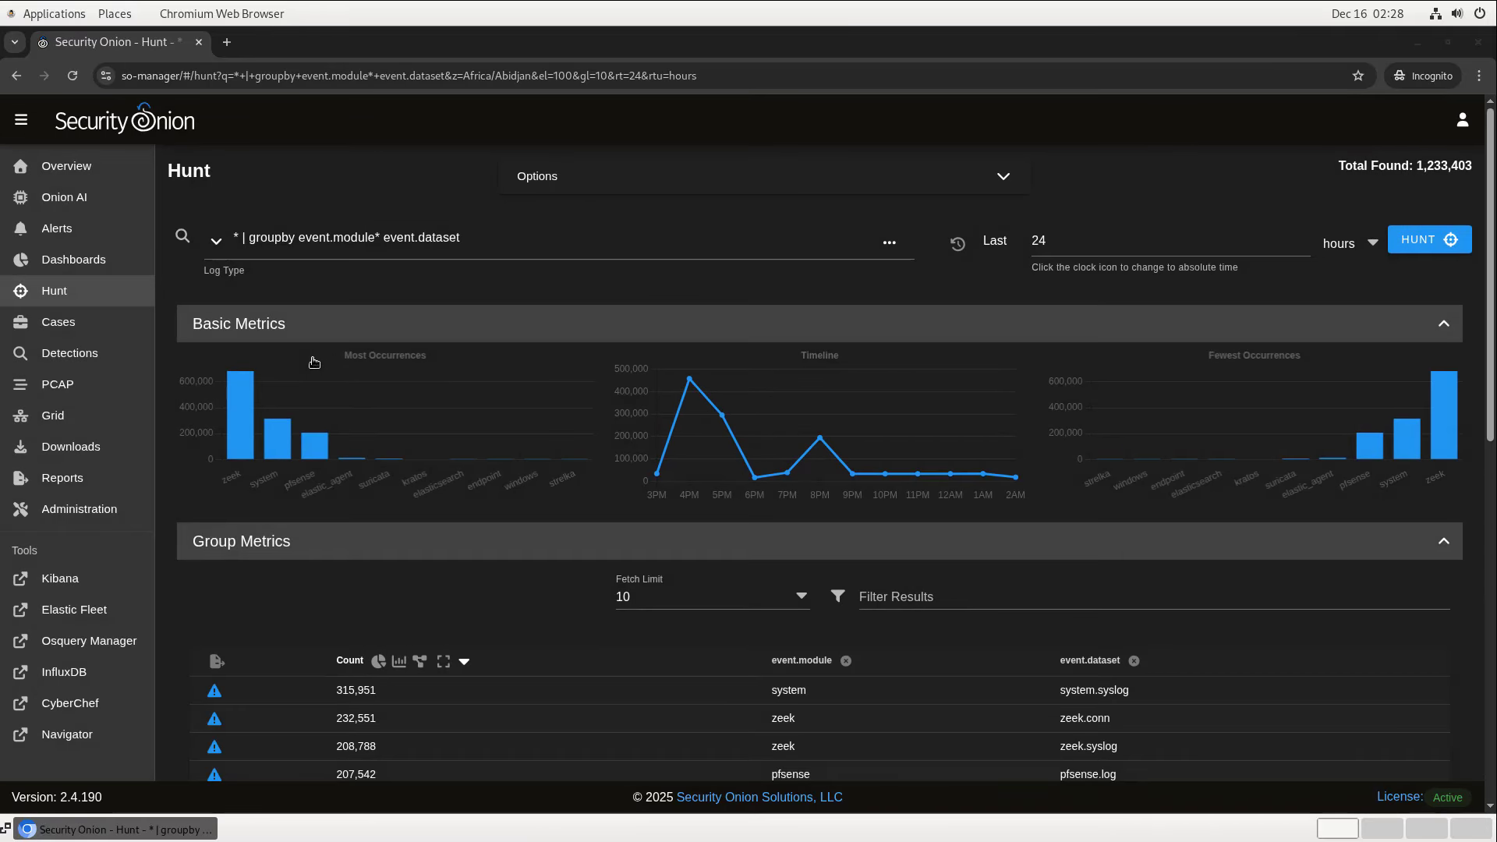
{"action": "scroll", "coordinate": [313, 363], "scroll_direction": "down", "scroll_amount": 3}
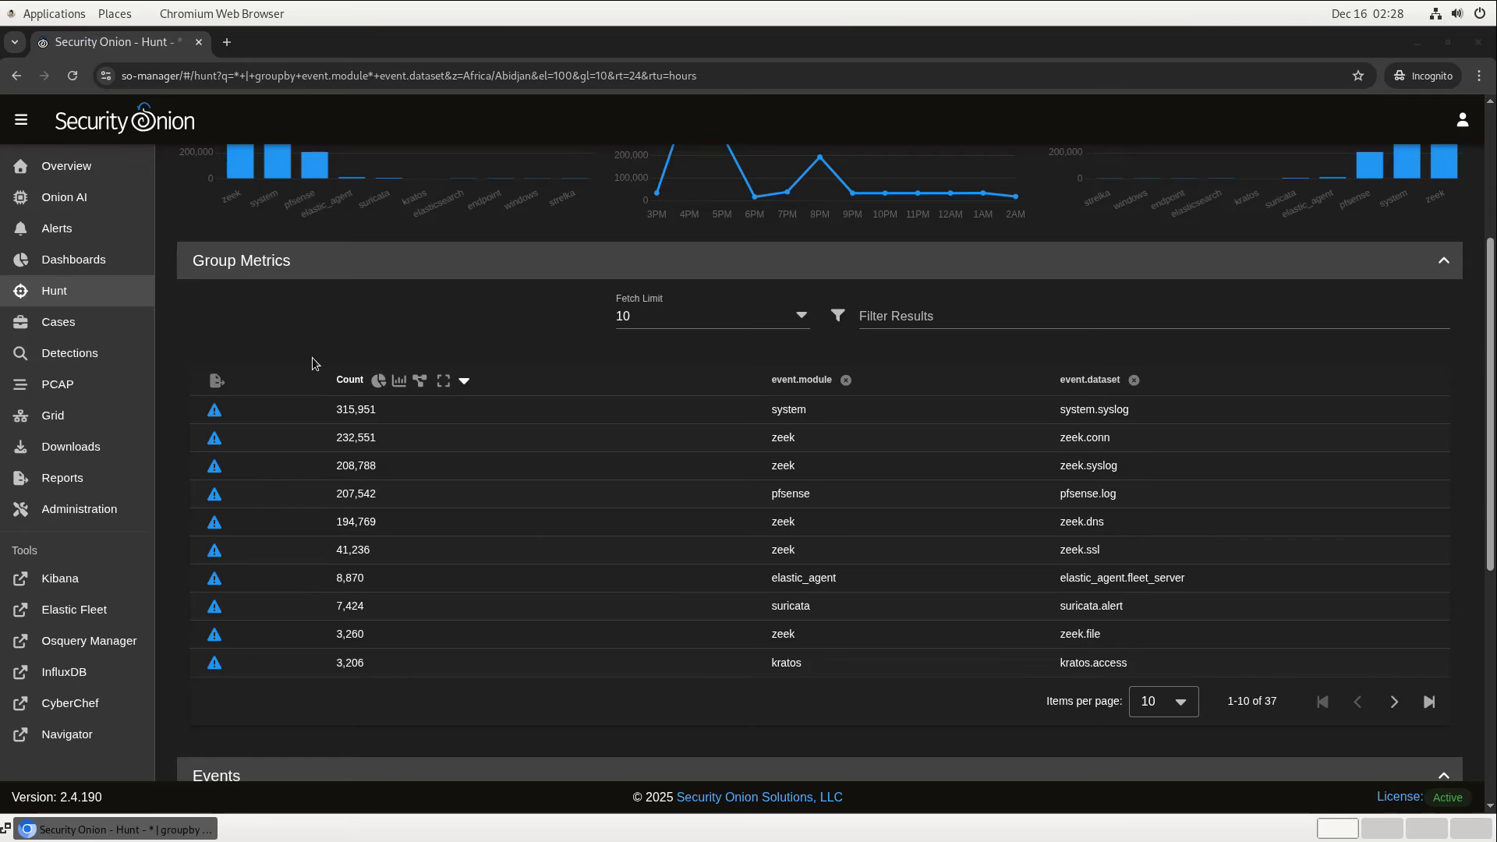
{"action": "scroll", "coordinate": [313, 363], "scroll_direction": "up", "scroll_amount": 2}
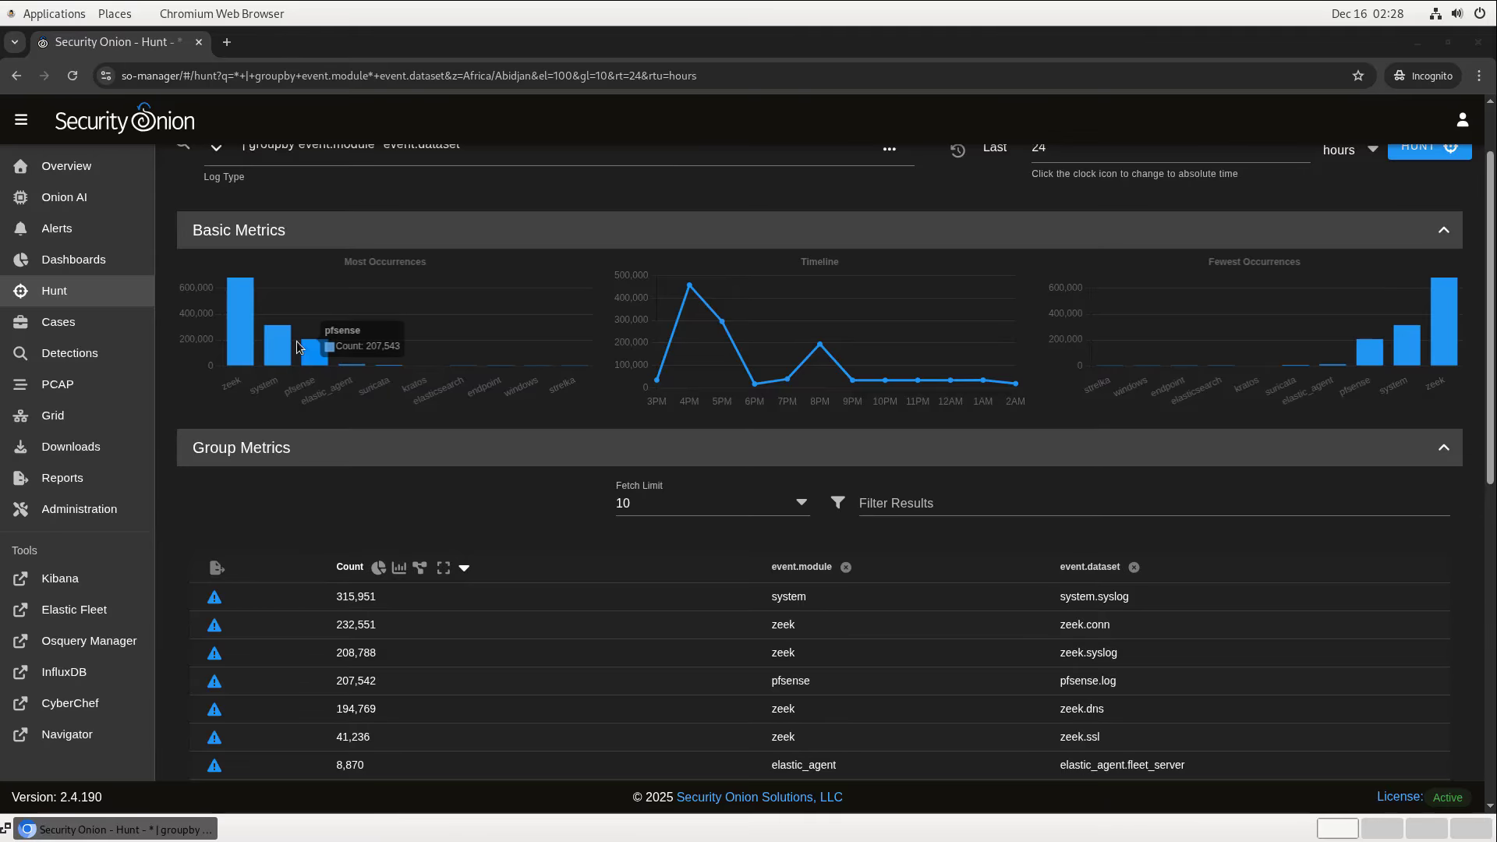
Run the predefined Connections query grouped by network.protocol and destination.port.
{"action": "left_click", "coordinate": [218, 158]}
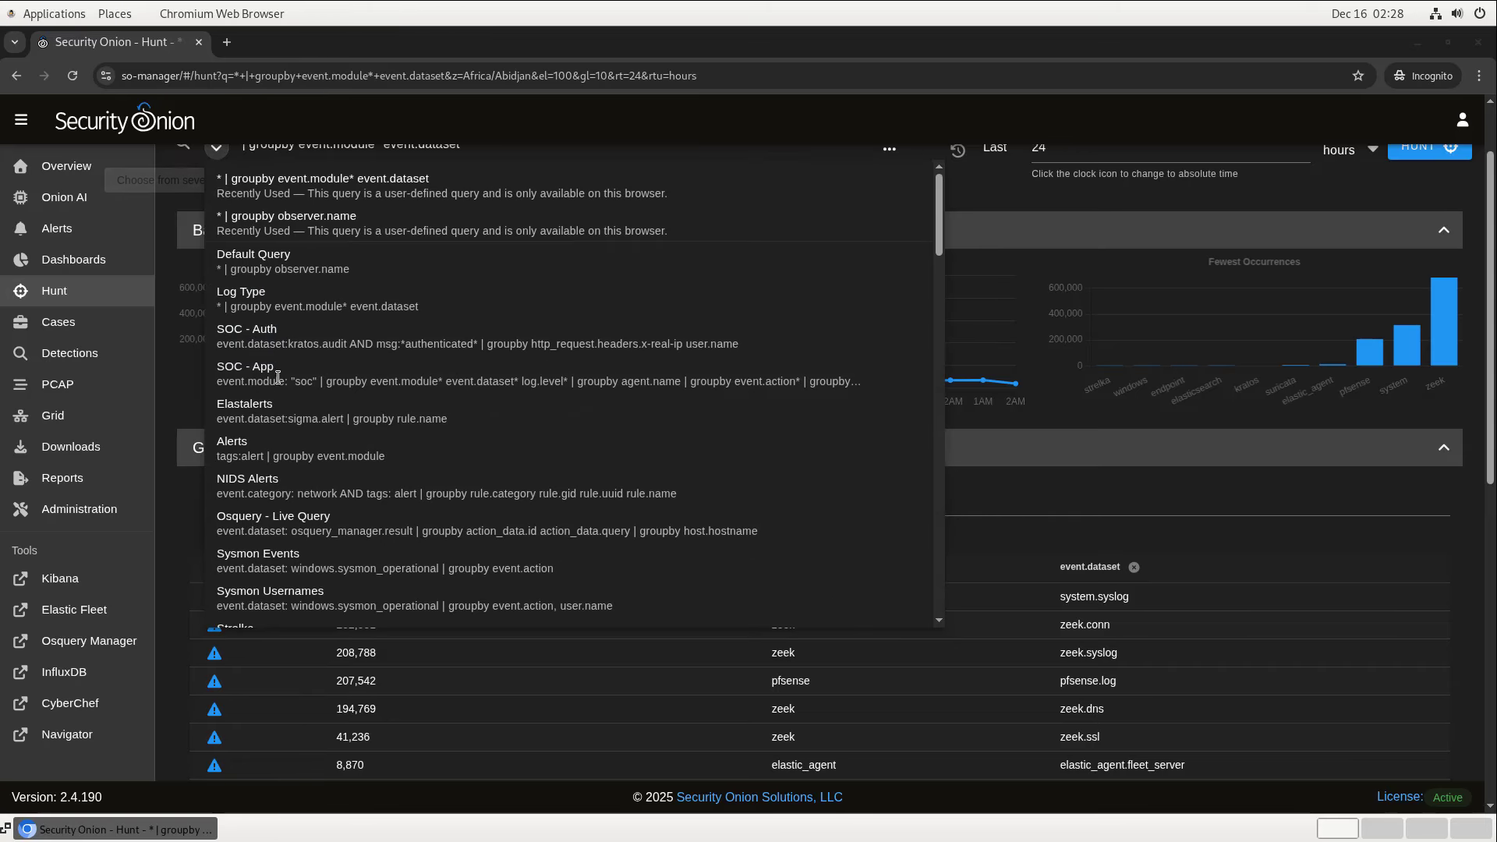
{"action": "scroll", "coordinate": [281, 390], "scroll_direction": "down", "scroll_amount": 5}
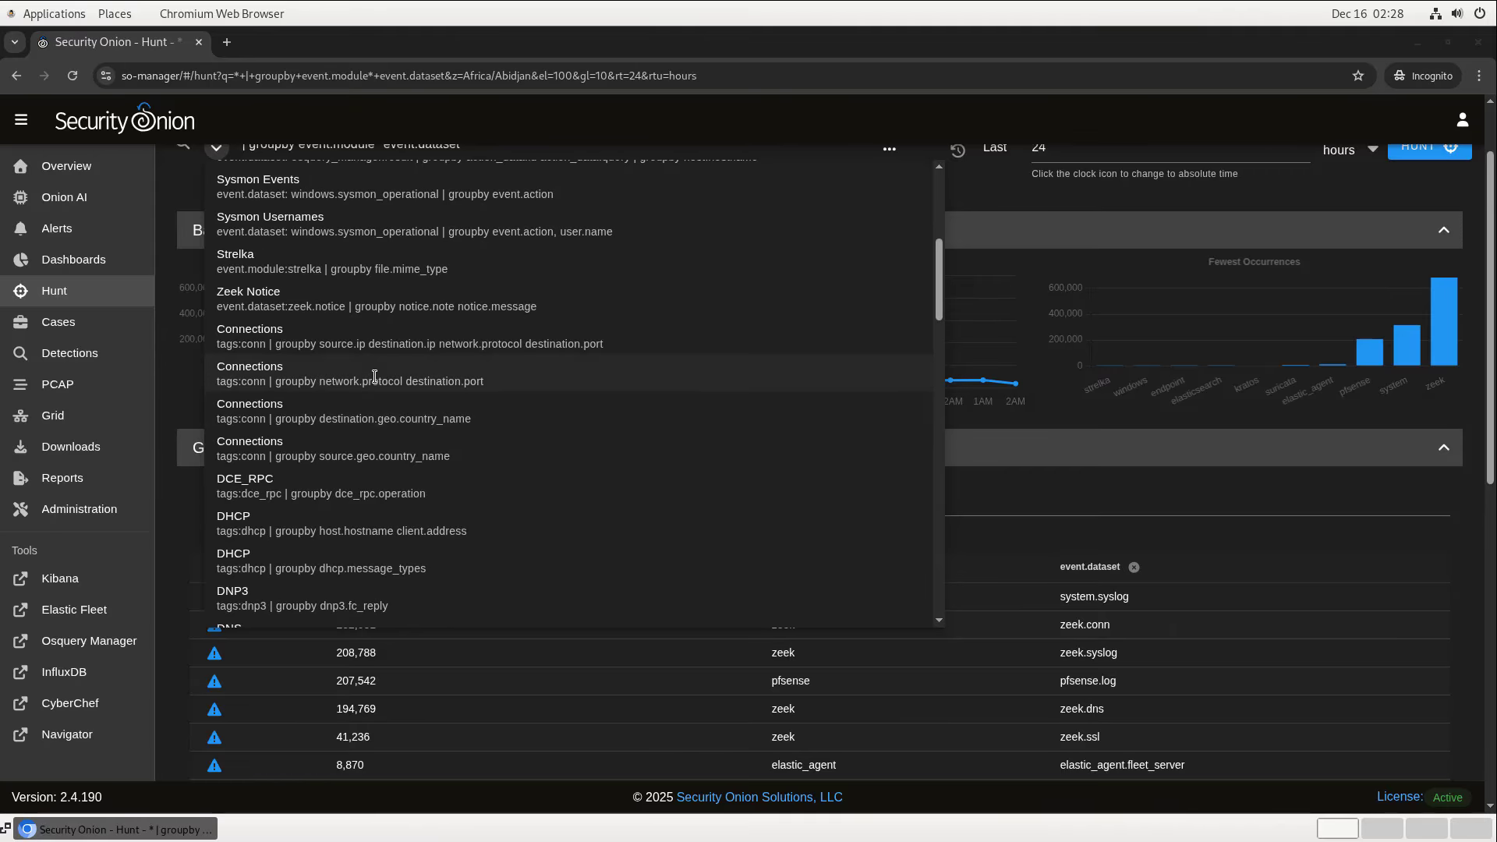
{"action": "left_click", "coordinate": [375, 376]}
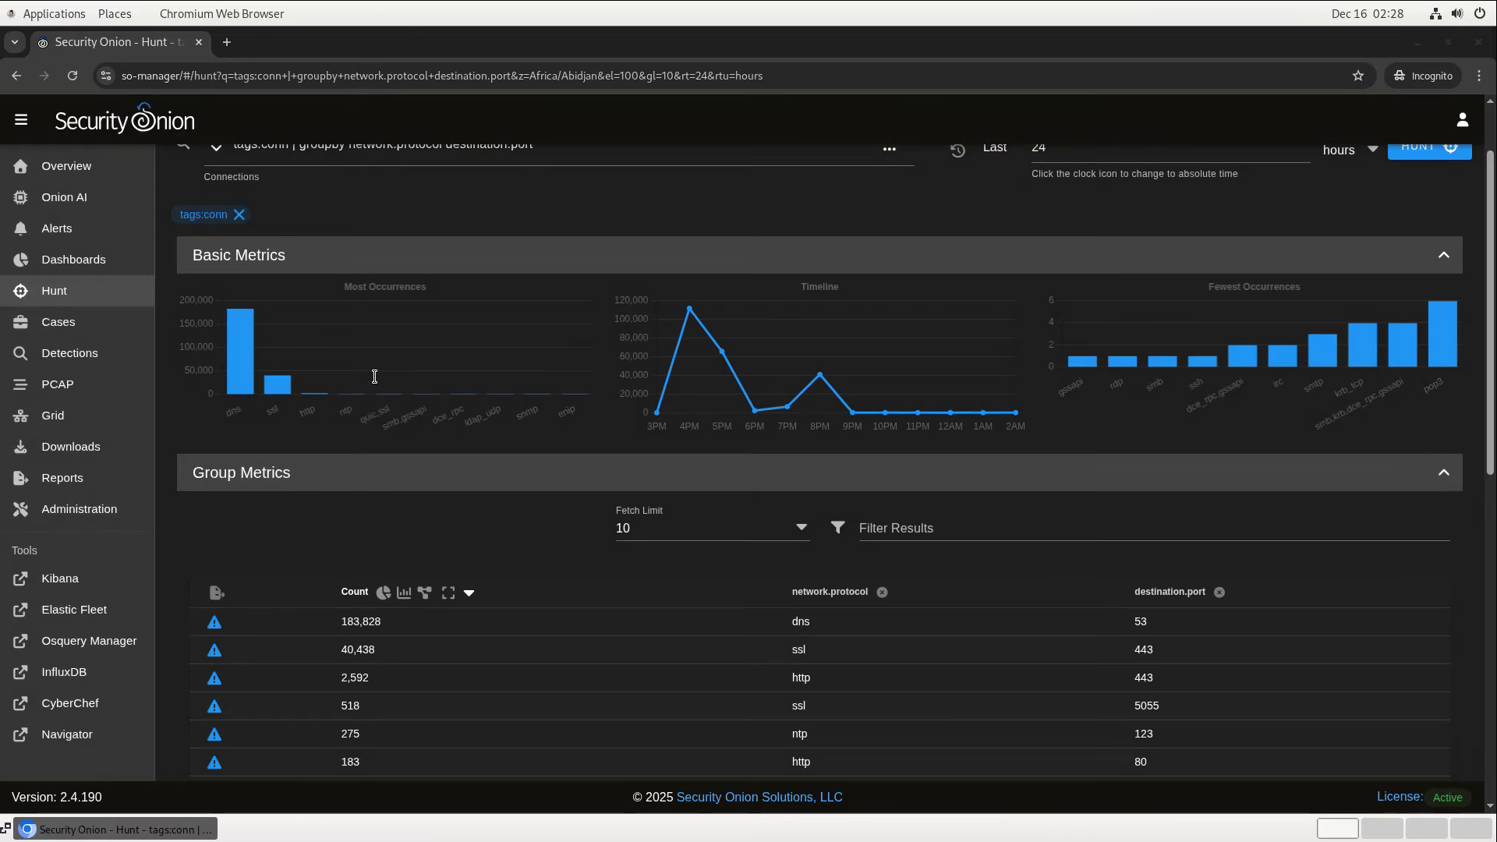
Narrow the connections hunt to include only events whose network protocol is http.
{"action": "scroll", "coordinate": [374, 377], "scroll_direction": "down", "scroll_amount": 3}
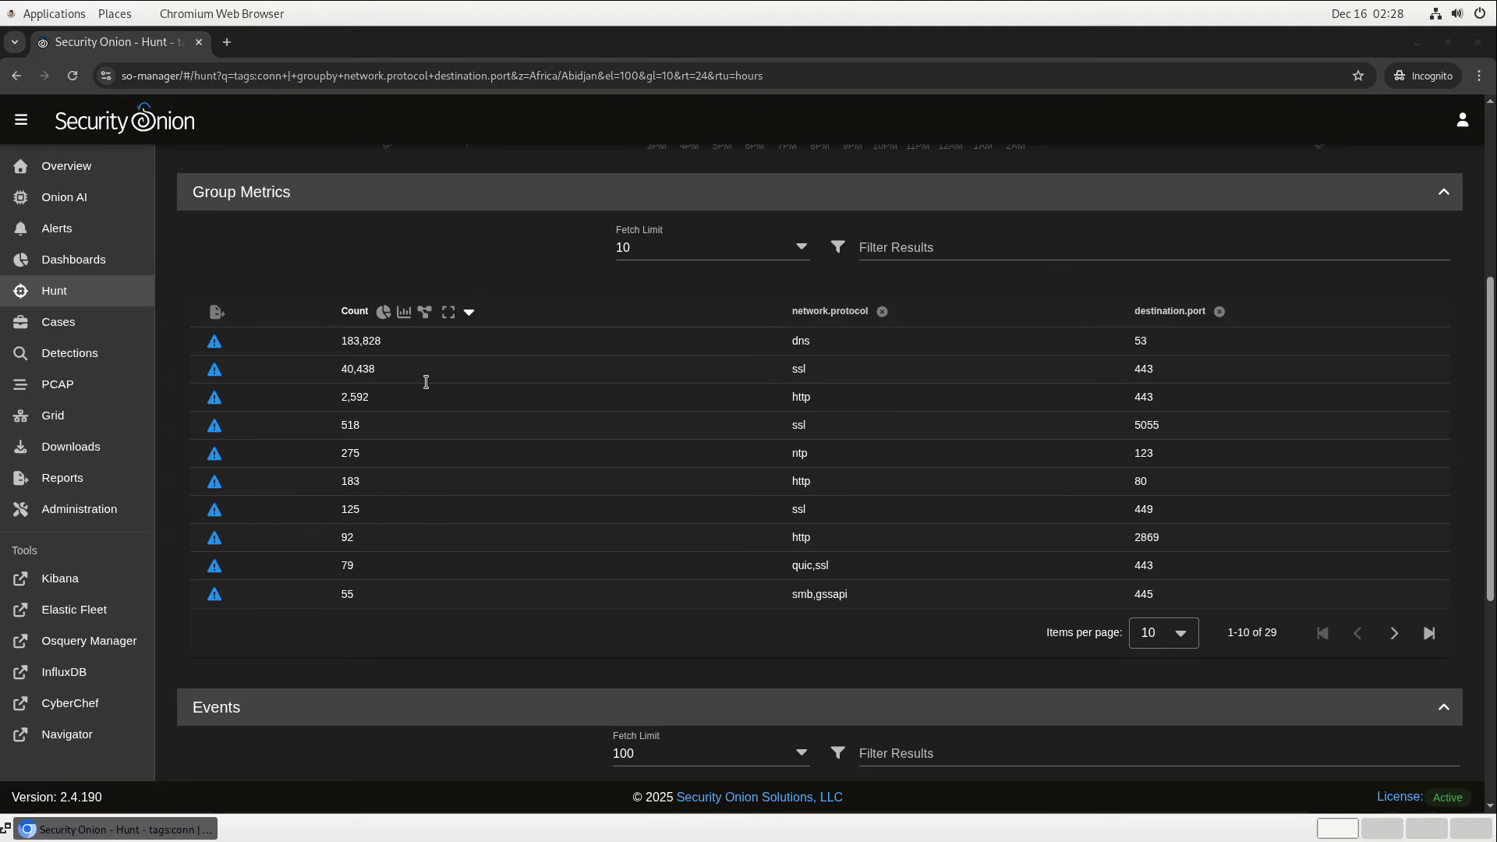
{"action": "left_click", "coordinate": [801, 483]}
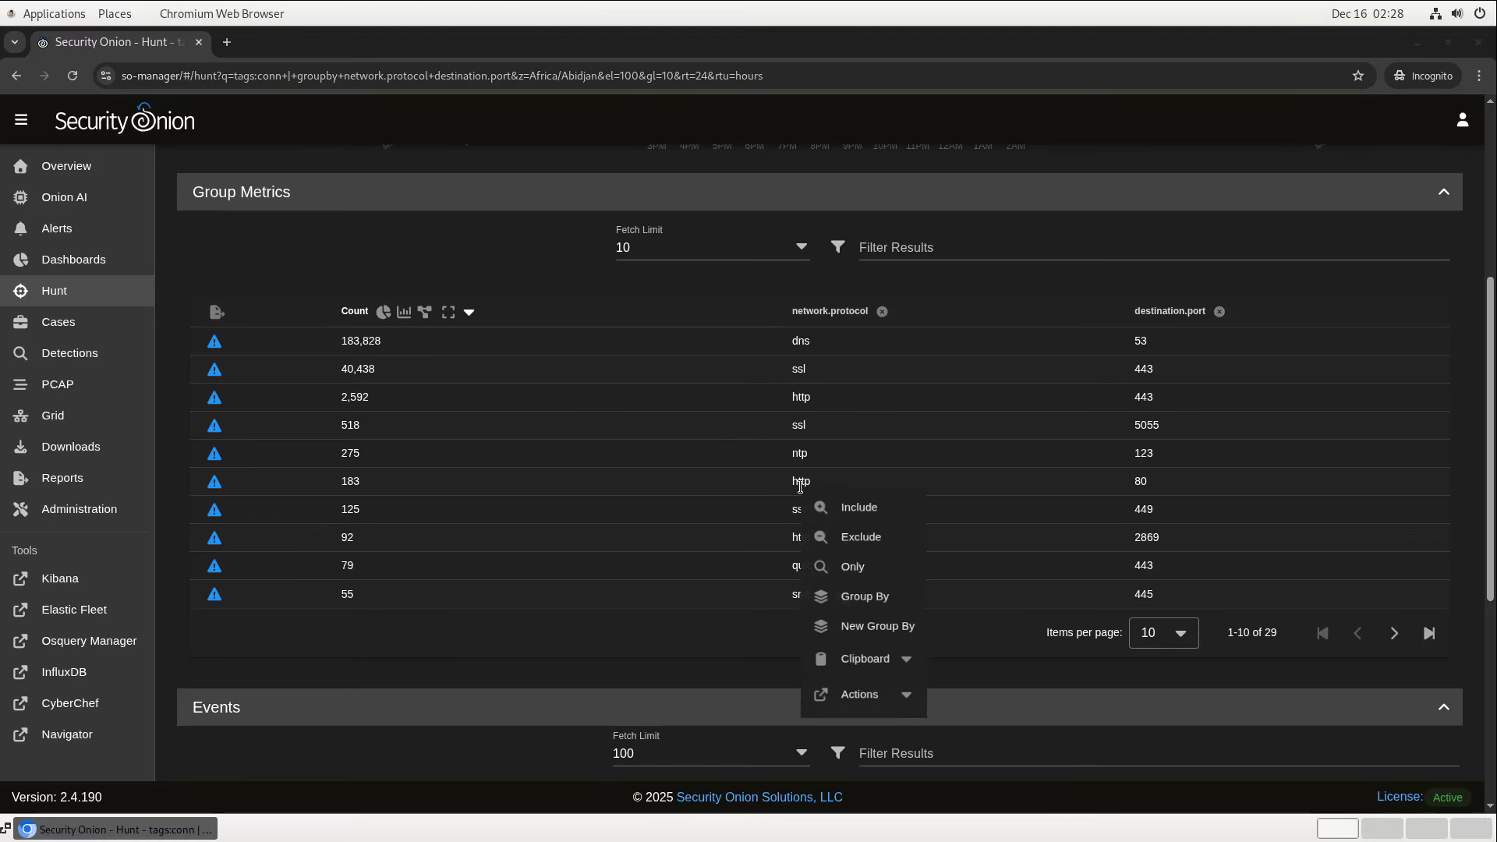
{"action": "left_click", "coordinate": [850, 508]}
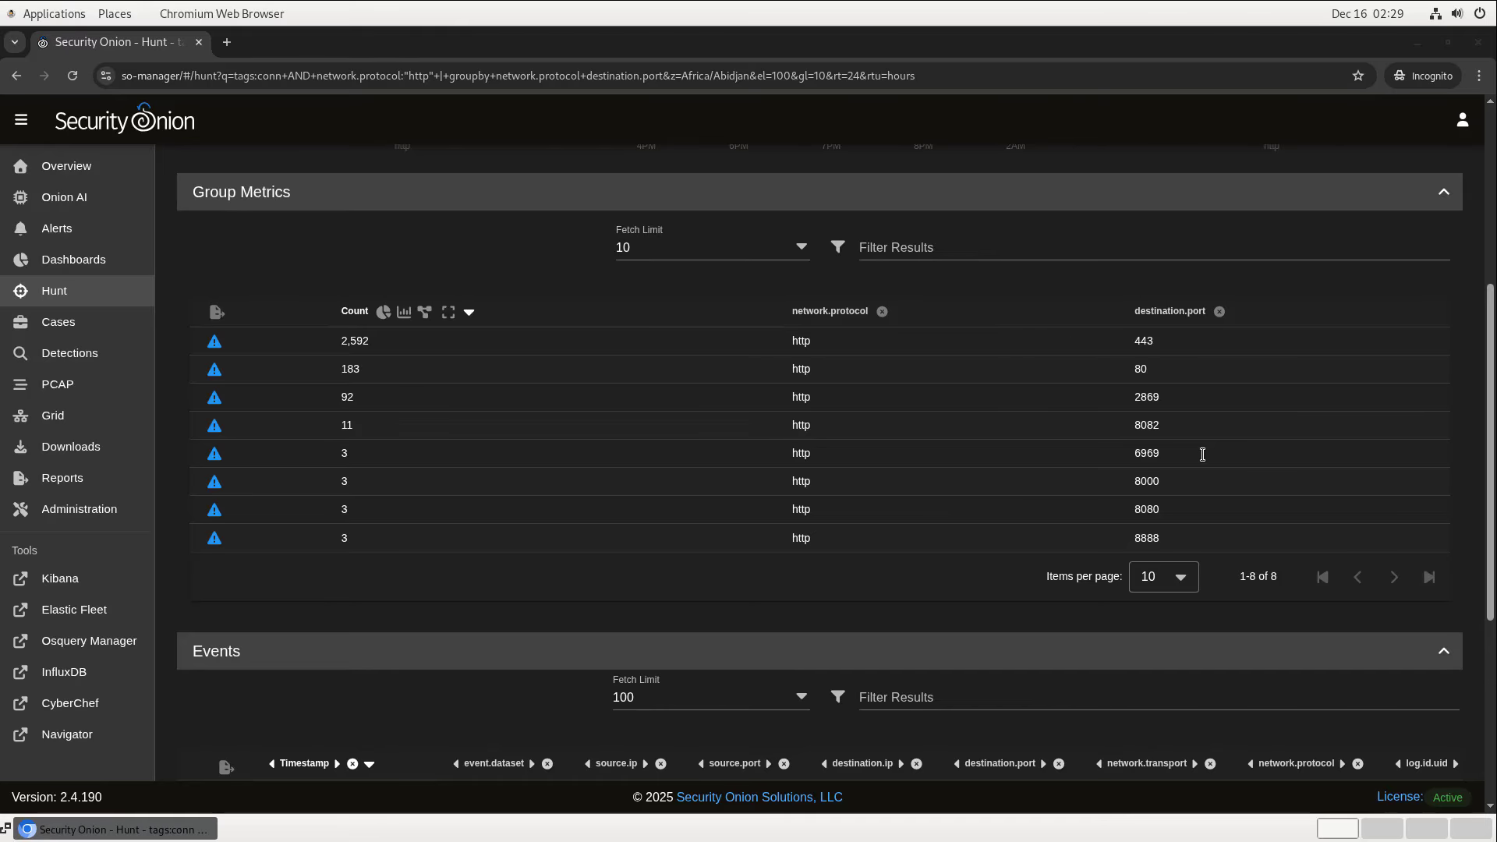
View the open Cases list and the Detections overview.
{"action": "left_click", "coordinate": [111, 315]}
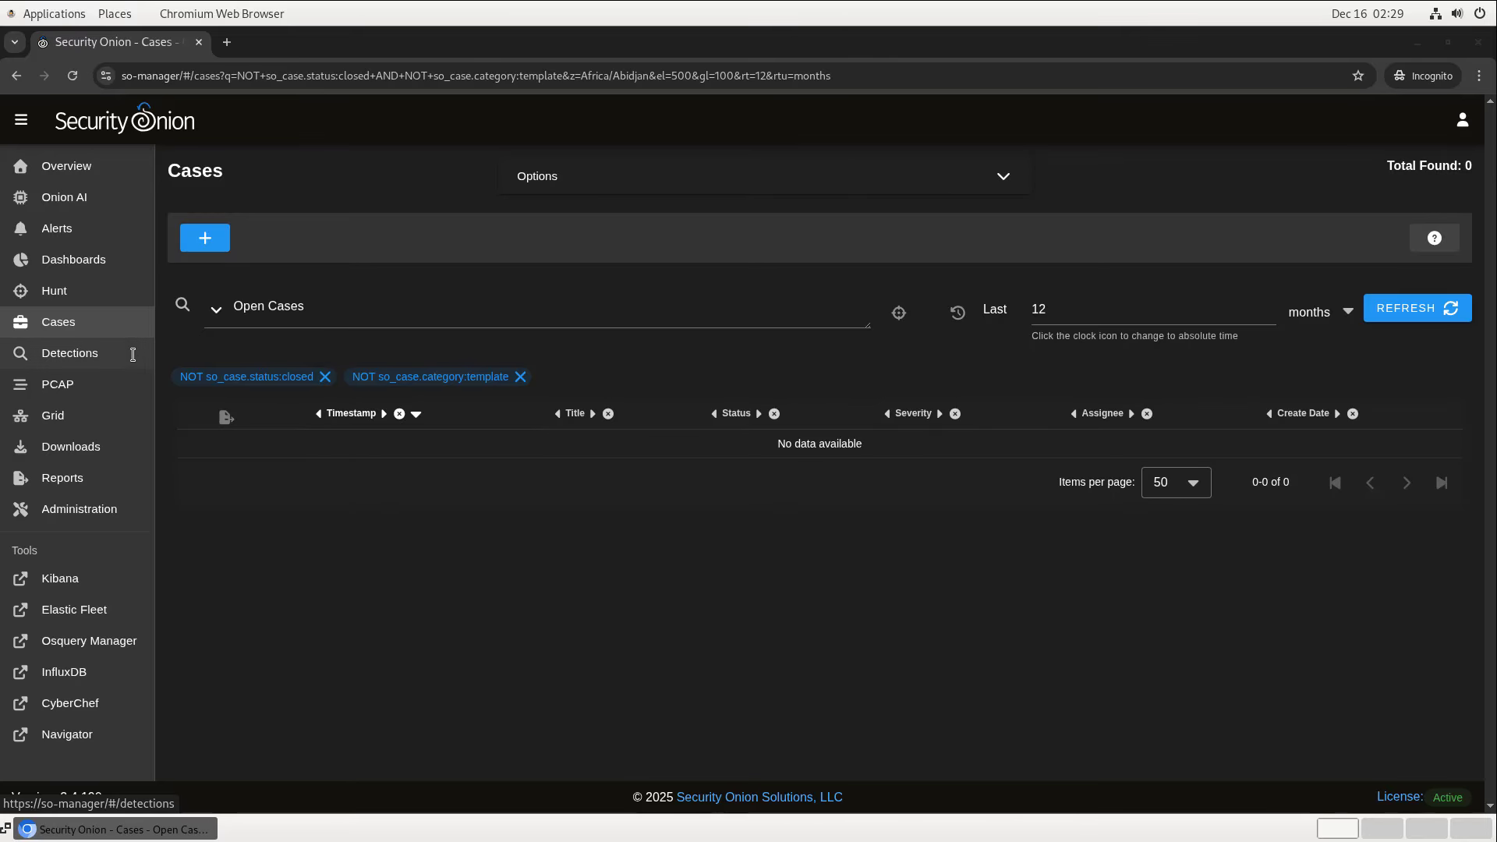
{"action": "left_click", "coordinate": [103, 358]}
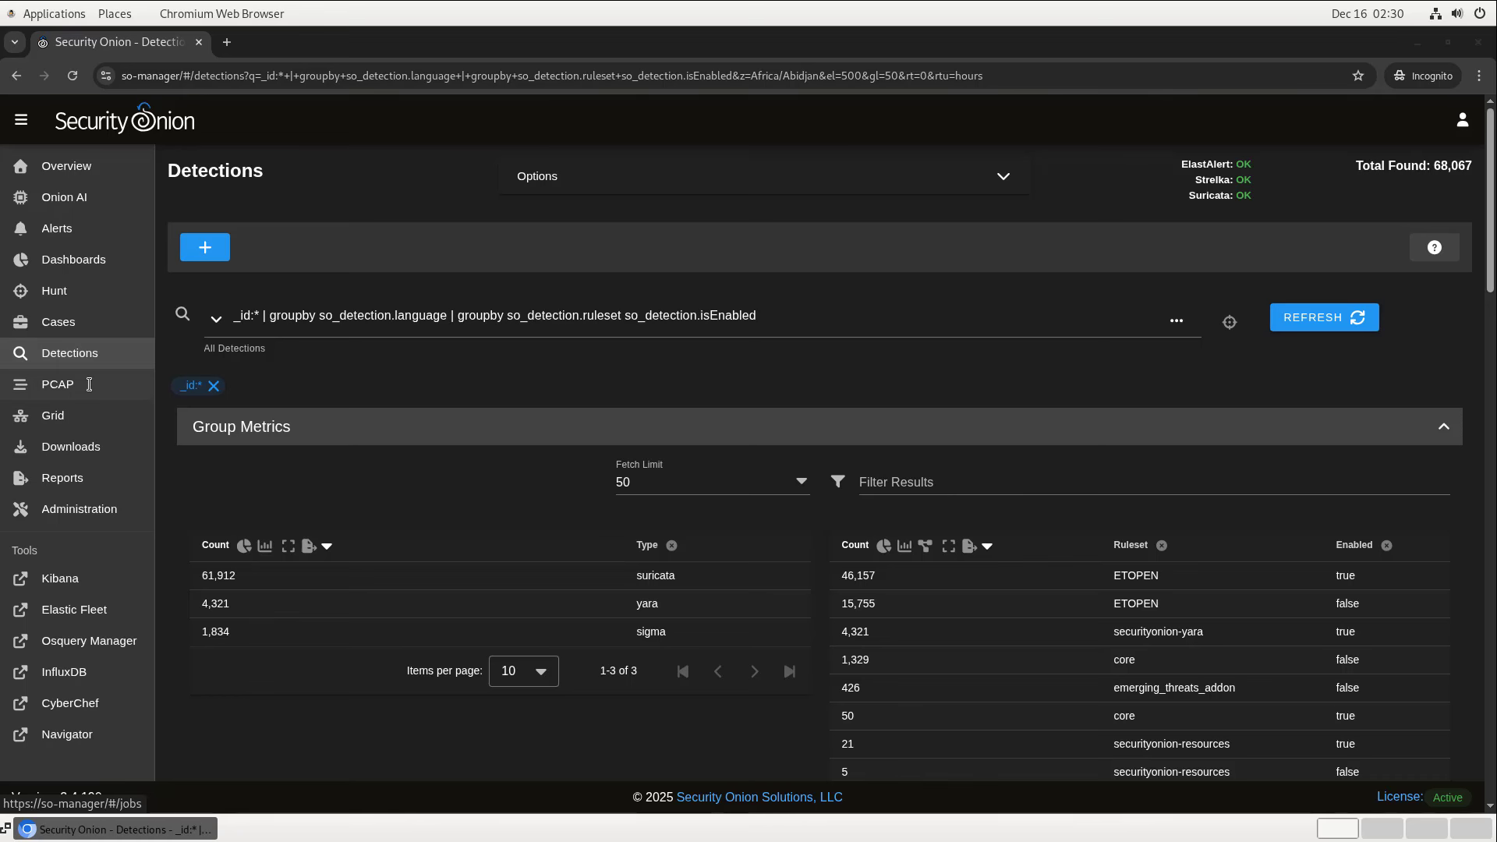
Open the PCAP jobs page and view the Add Job form, closing it without adding a job.
{"action": "left_click", "coordinate": [89, 385]}
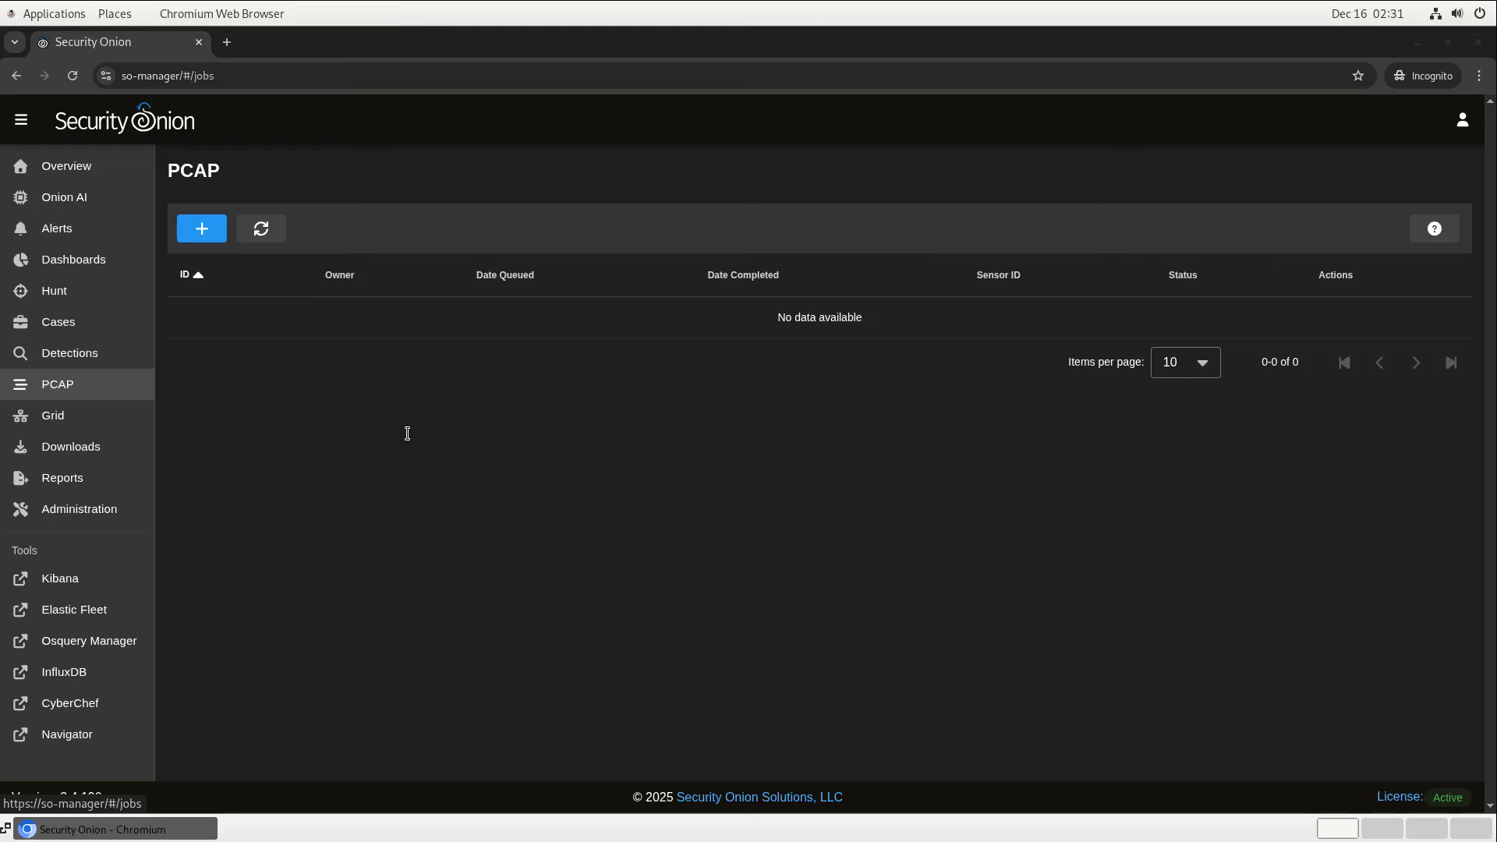
{"action": "left_click", "coordinate": [202, 227]}
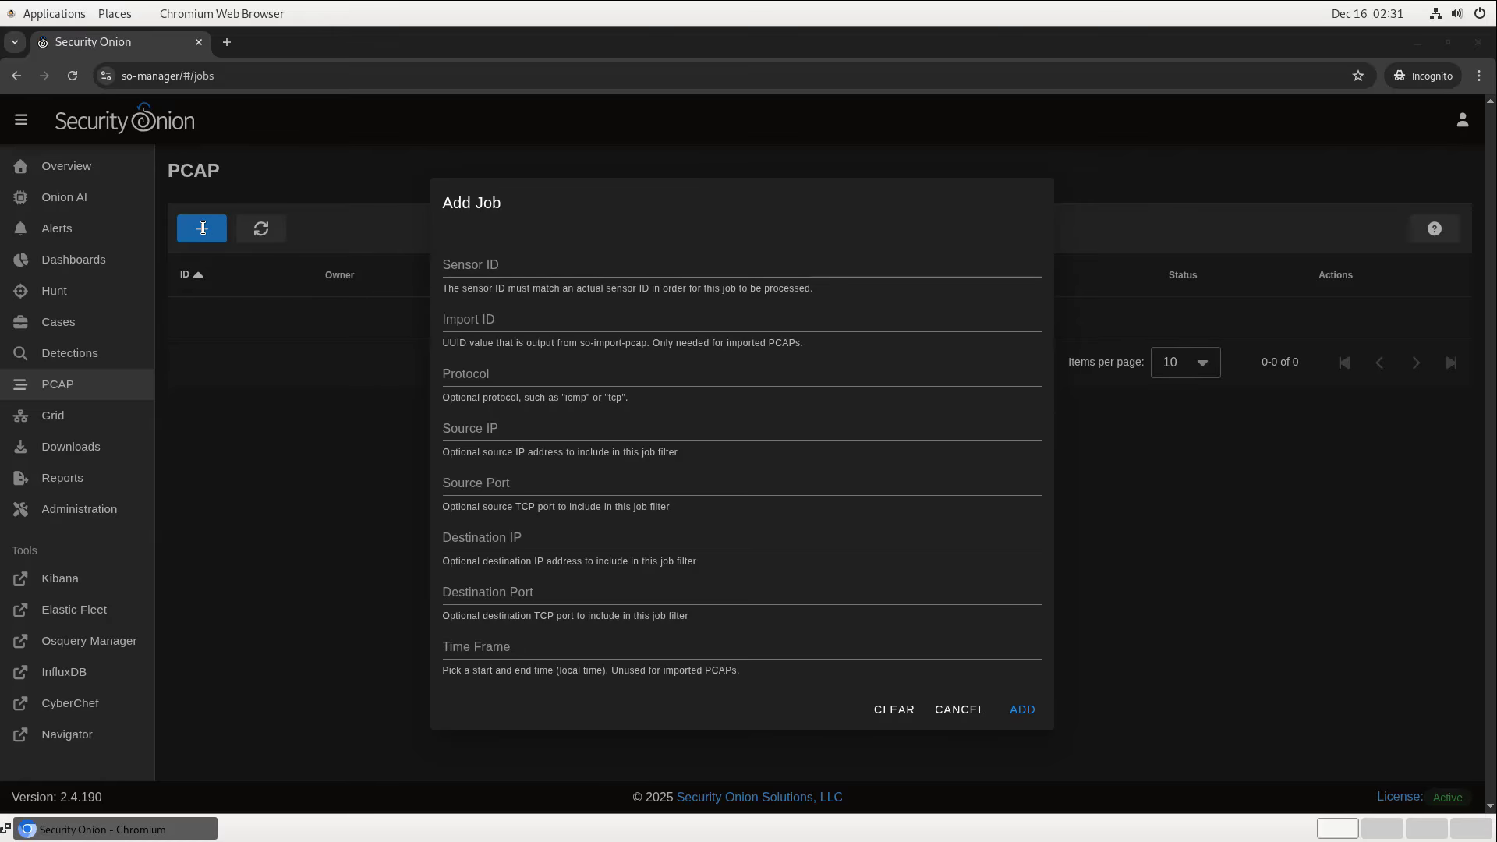
{"action": "left_click", "coordinate": [202, 418]}
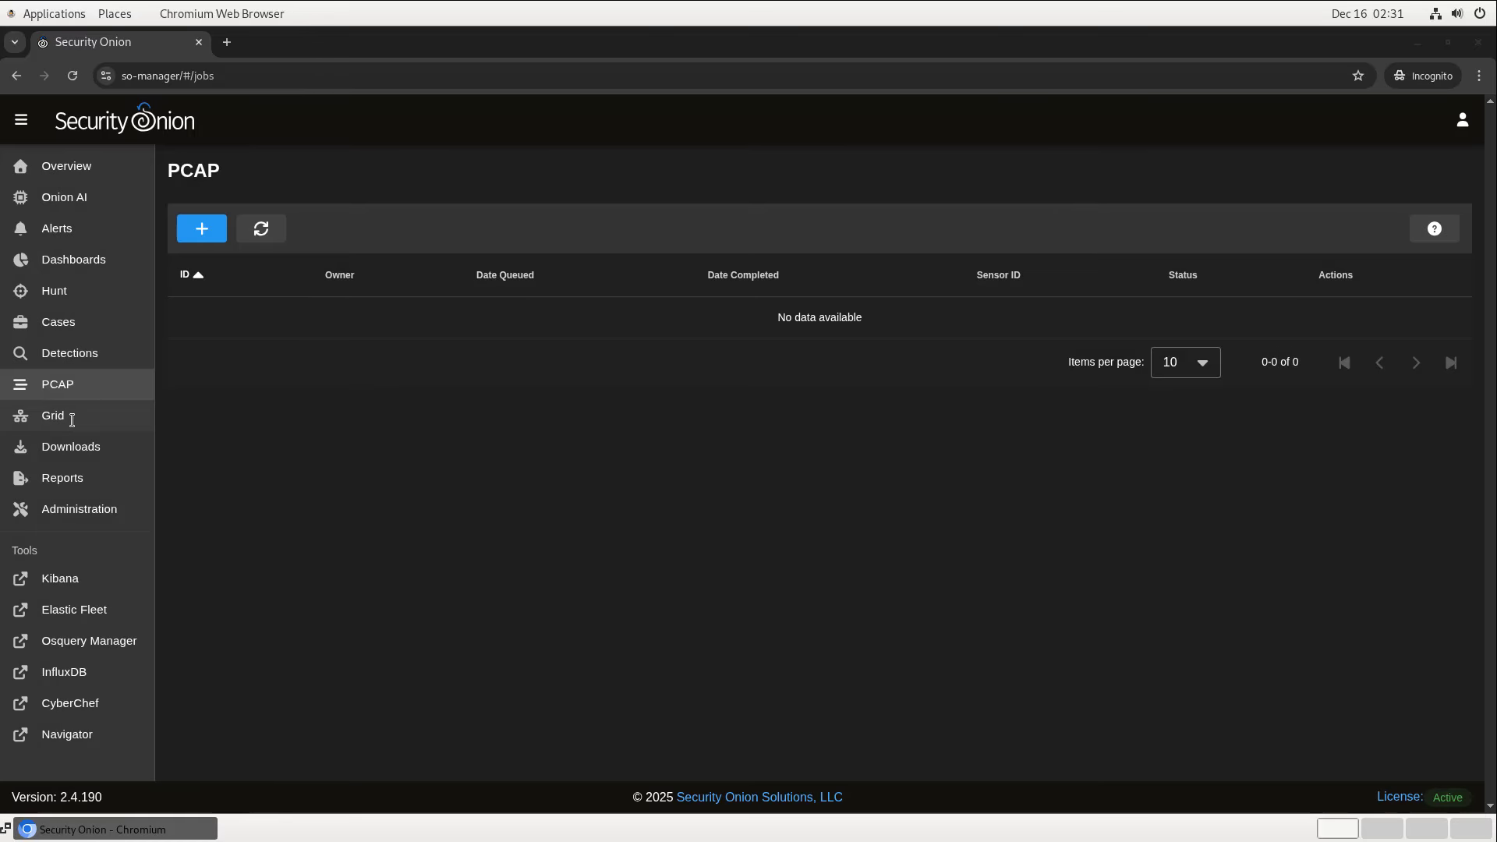
Examine the so-manager node's status and containers on the Grid page, and view the Elastic Agent installers on the Downloads page.
{"action": "left_click", "coordinate": [72, 418]}
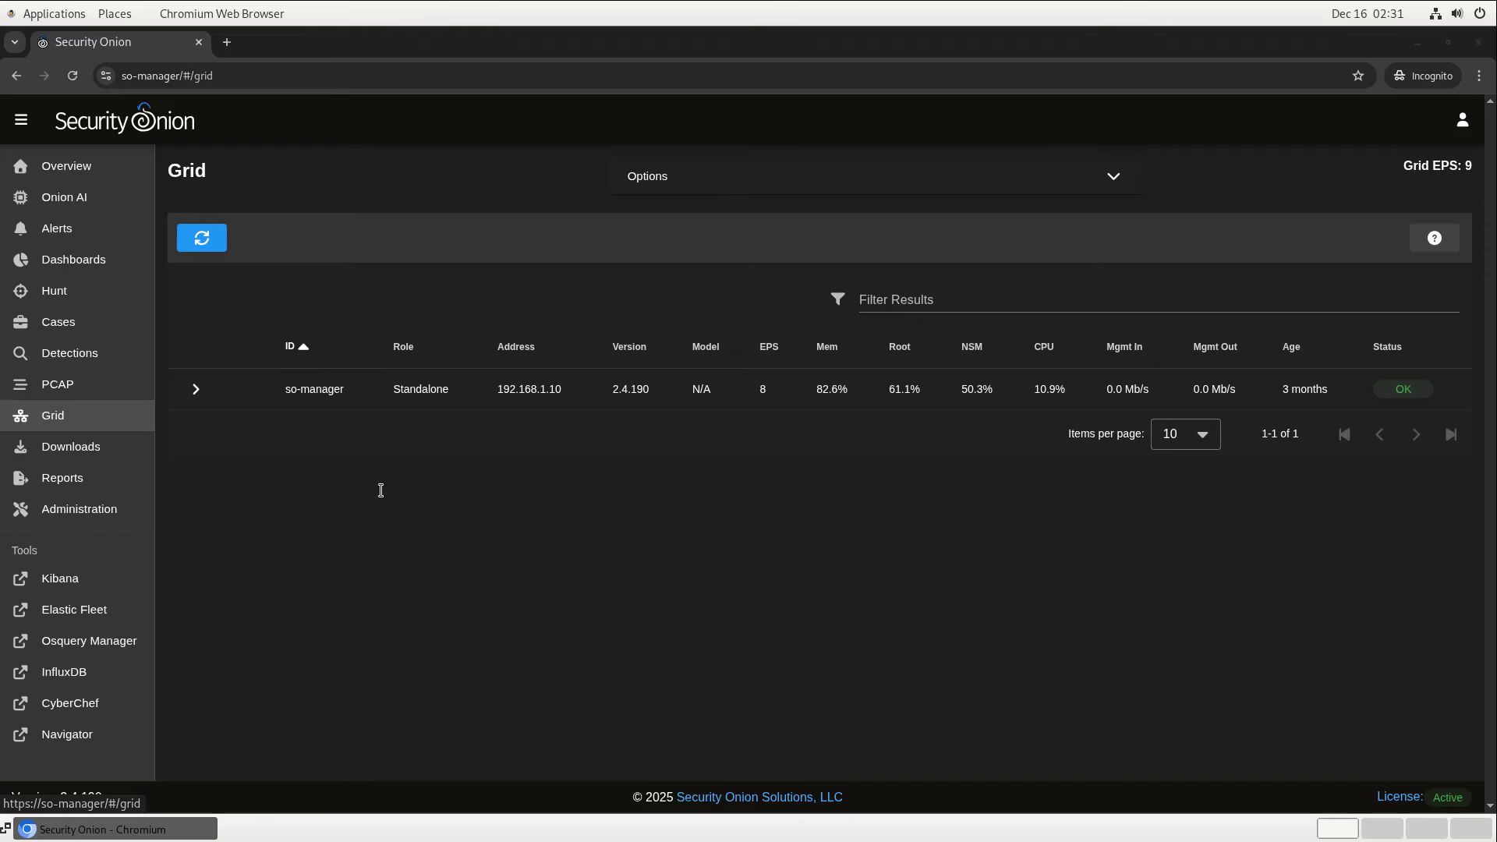
{"action": "left_click", "coordinate": [197, 389]}
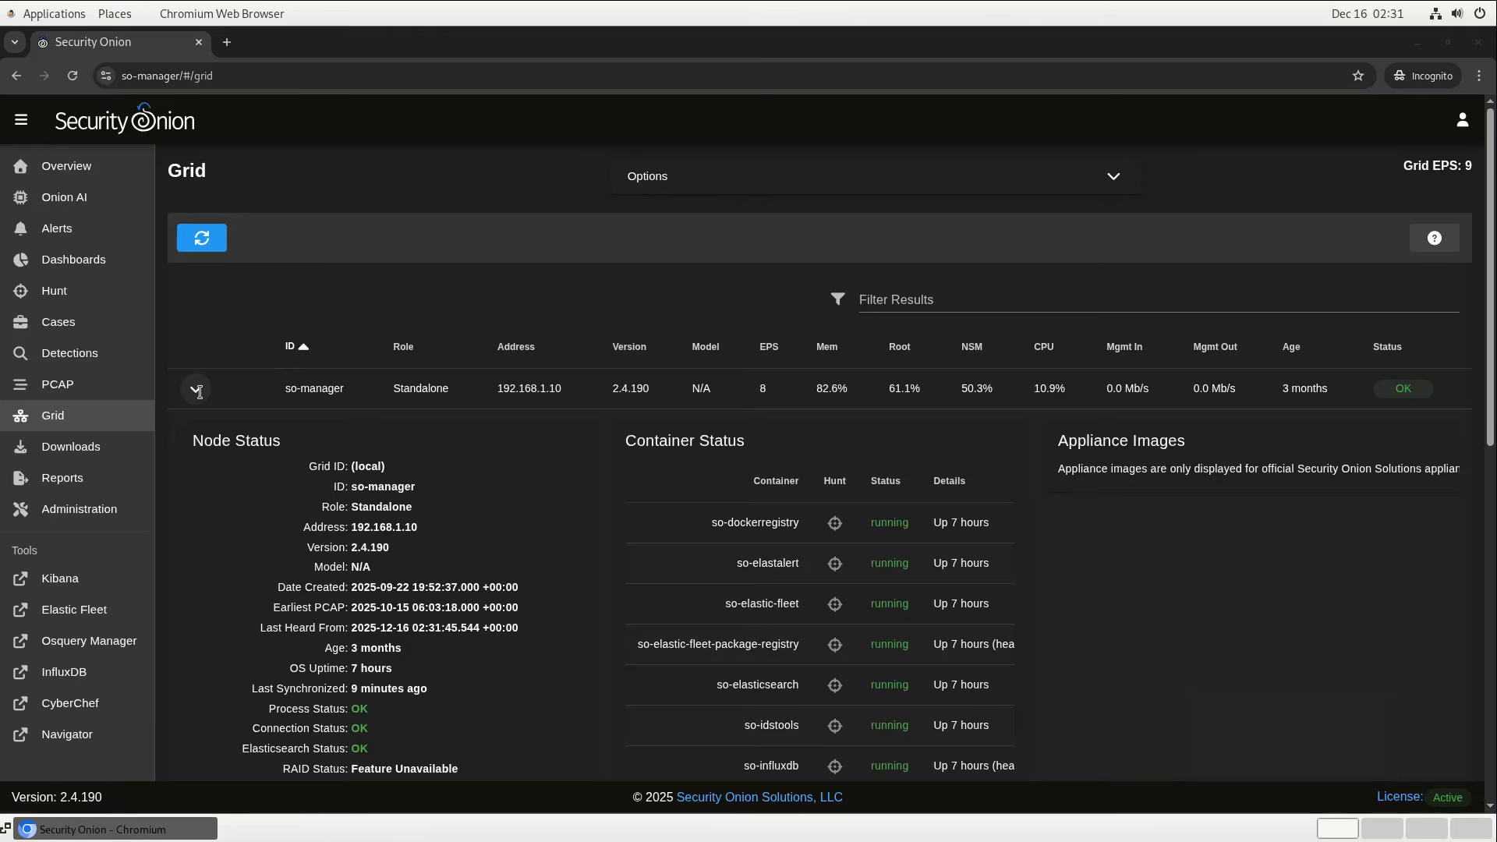
{"action": "scroll", "coordinate": [546, 476], "scroll_direction": "down", "scroll_amount": 2}
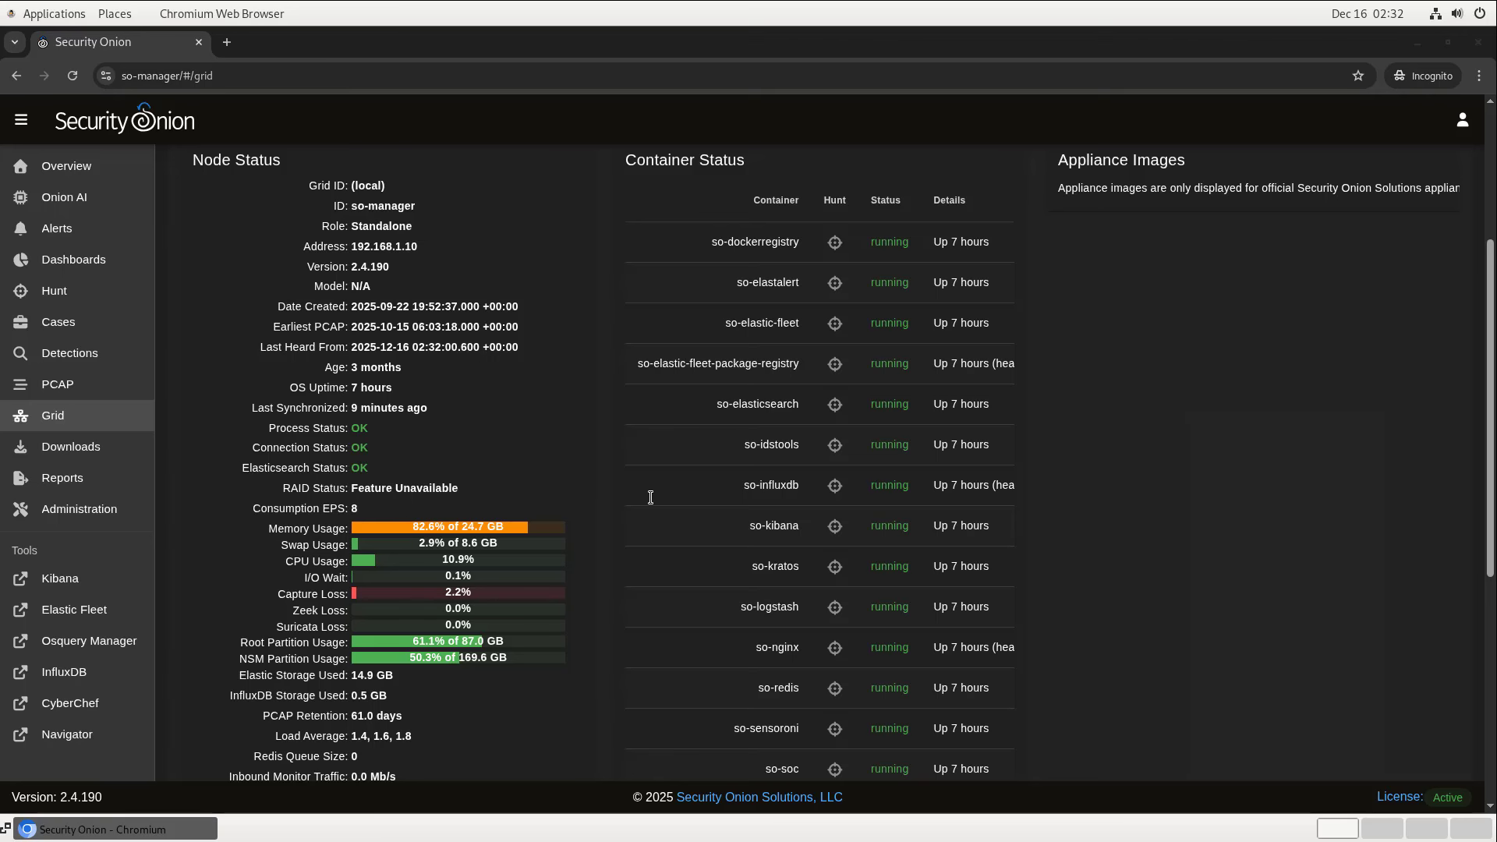
{"action": "scroll", "coordinate": [650, 497], "scroll_direction": "down", "scroll_amount": 3}
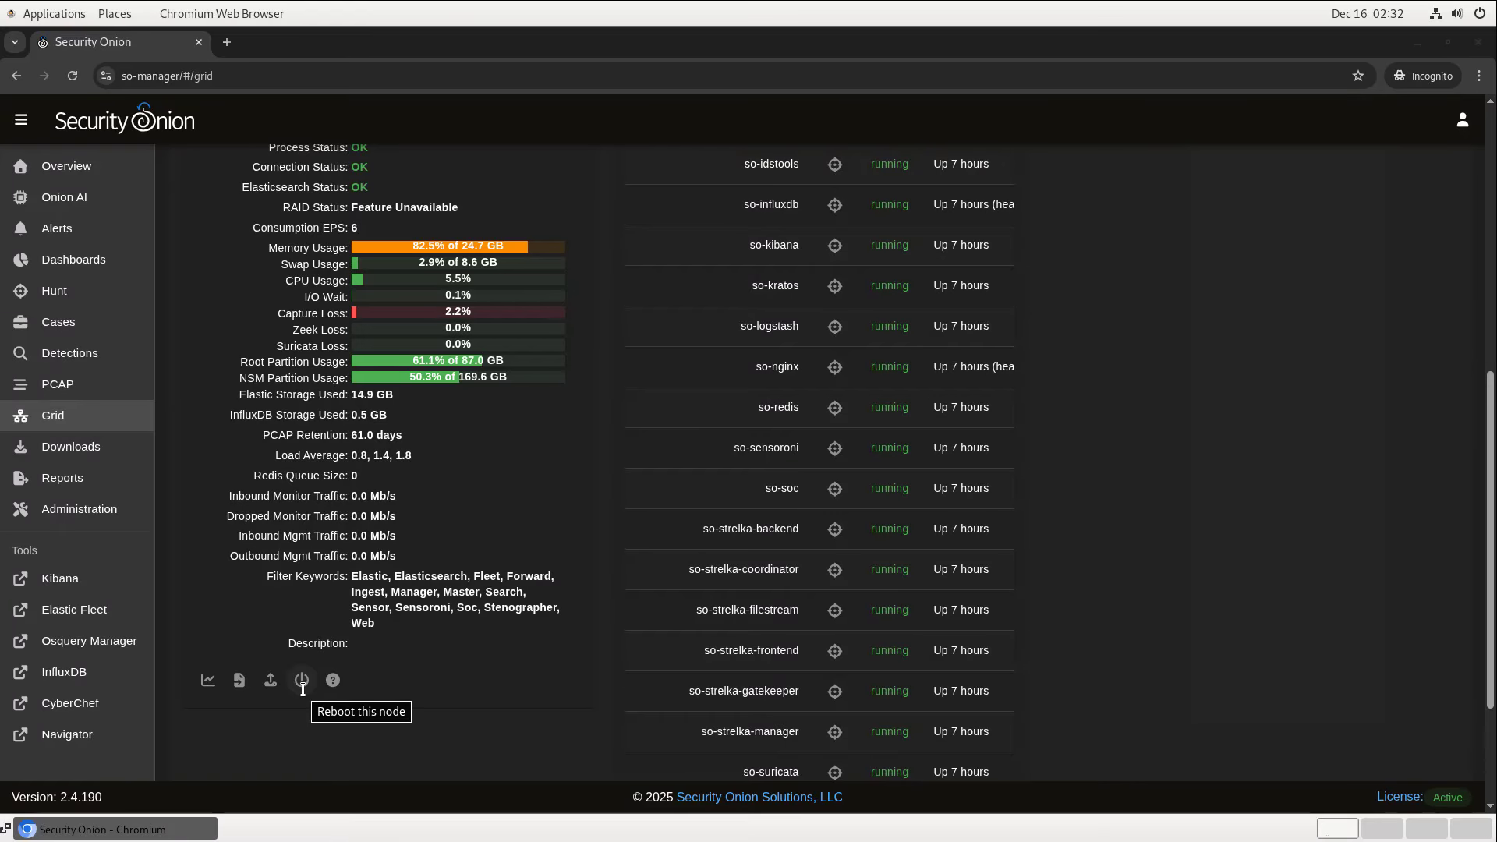
{"action": "scroll", "coordinate": [780, 613], "scroll_direction": "up", "scroll_amount": 5}
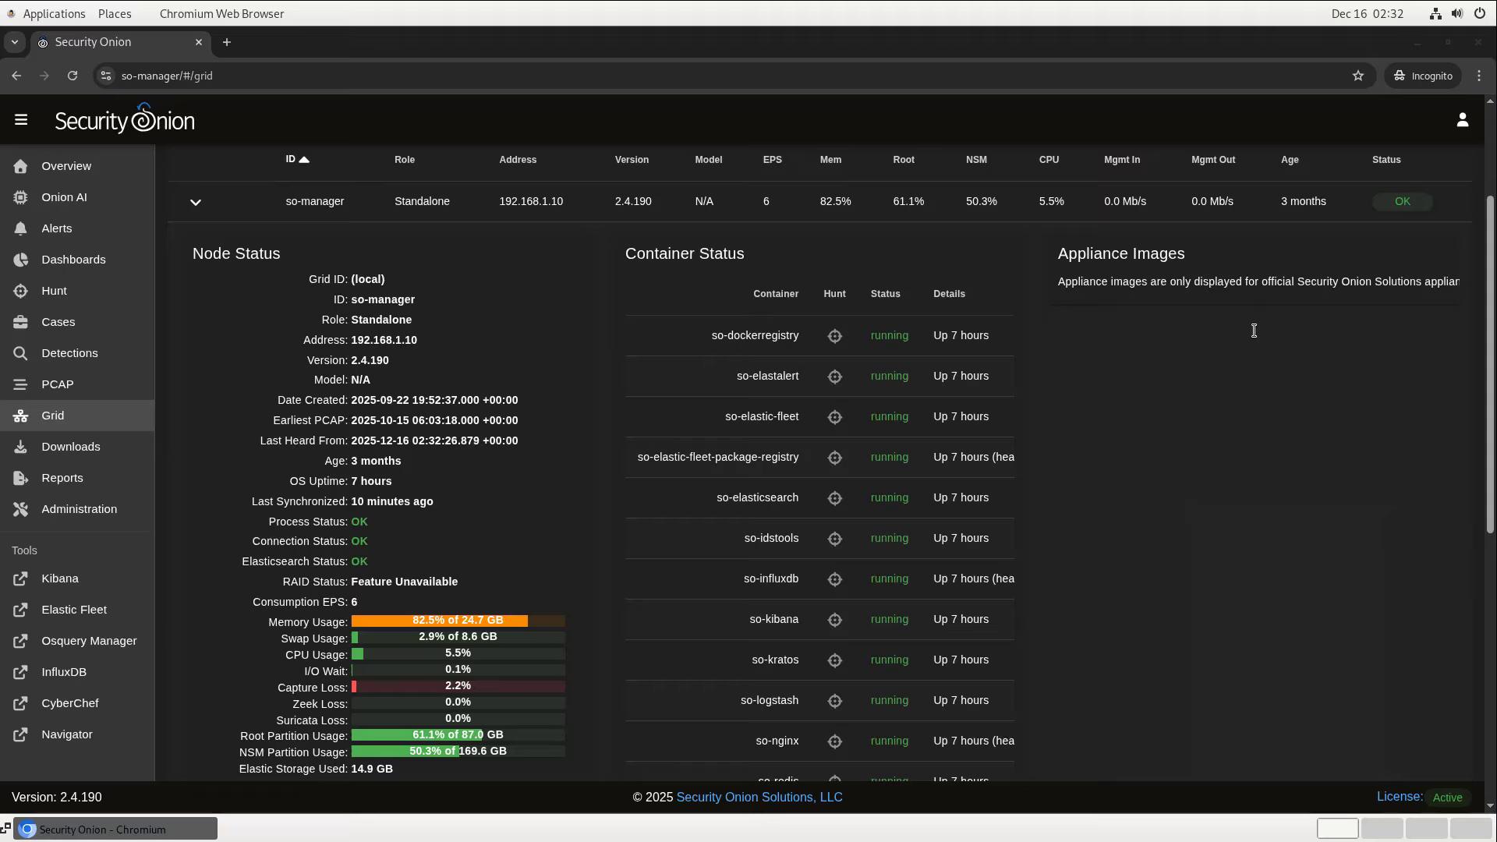
{"action": "left_click", "coordinate": [76, 458]}
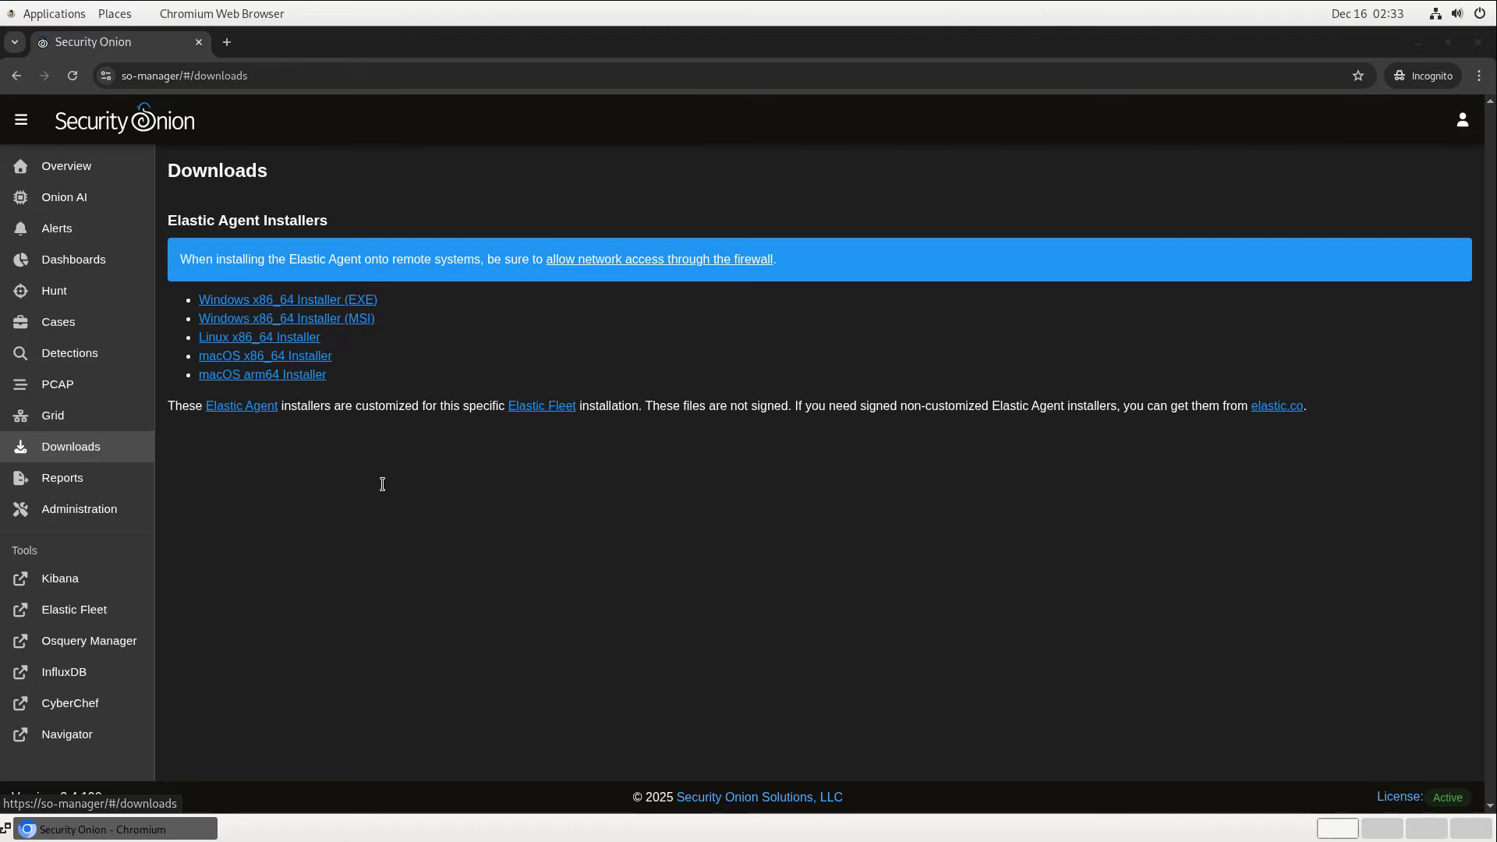
Open the Grid Configuration page under Administration and filter its settings by "firewall".
{"action": "left_click", "coordinate": [75, 514]}
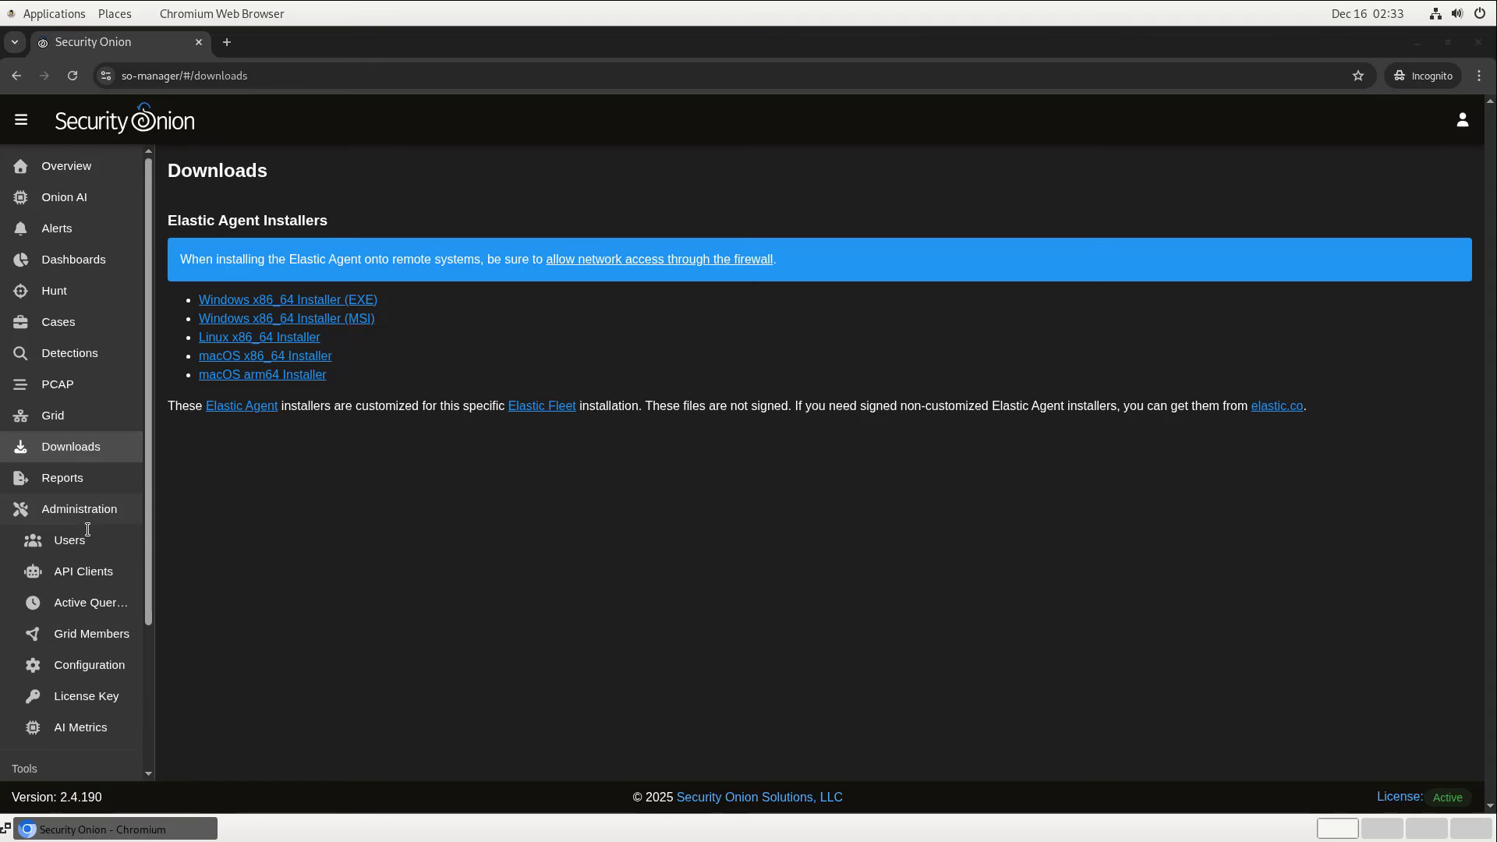
{"action": "left_click", "coordinate": [90, 664]}
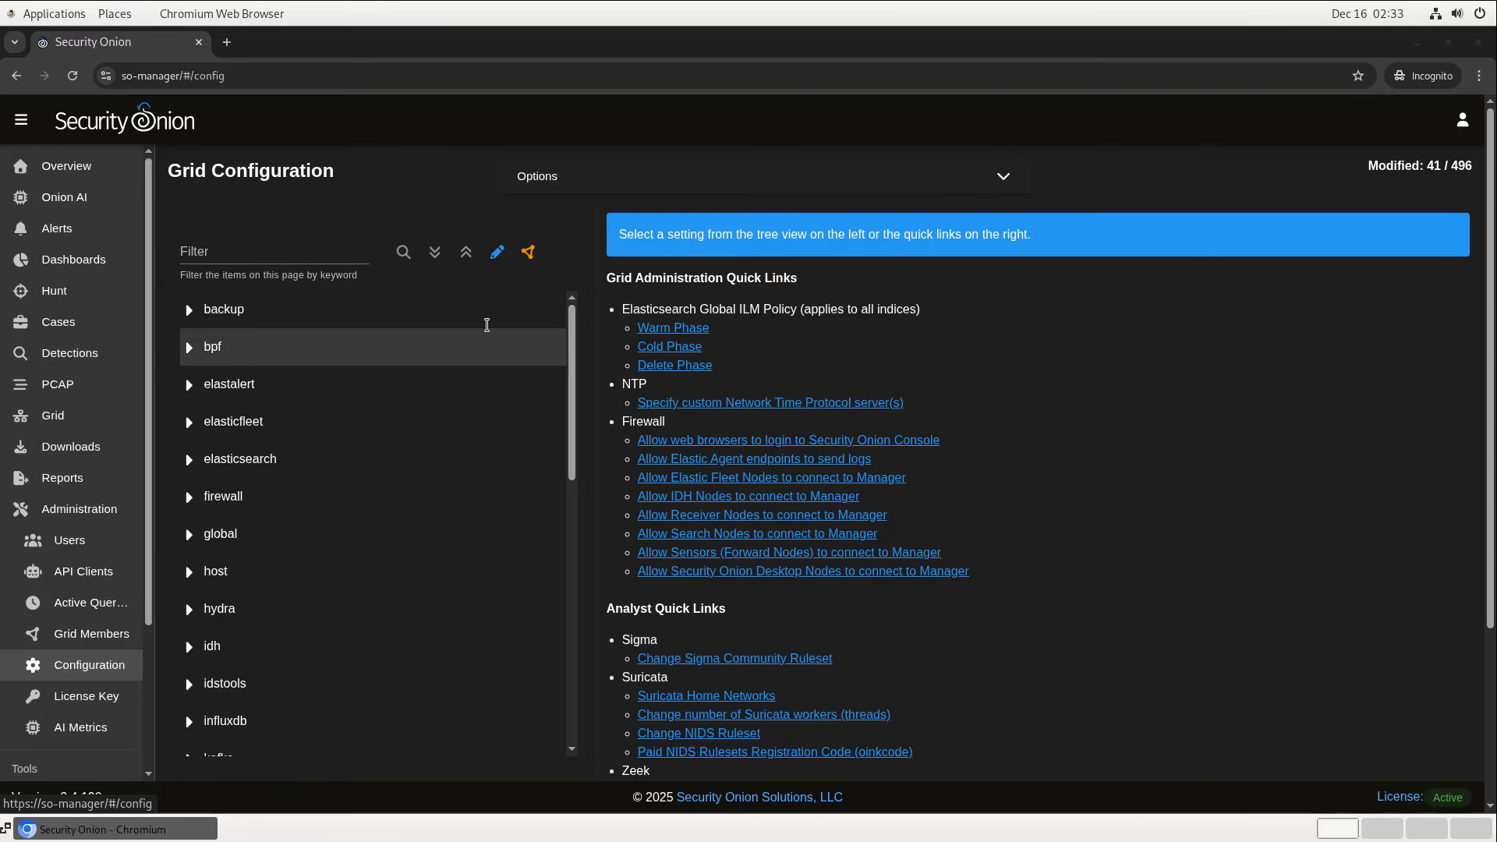
{"action": "left_click", "coordinate": [235, 246]}
{"action": "type", "text": "firewall"}
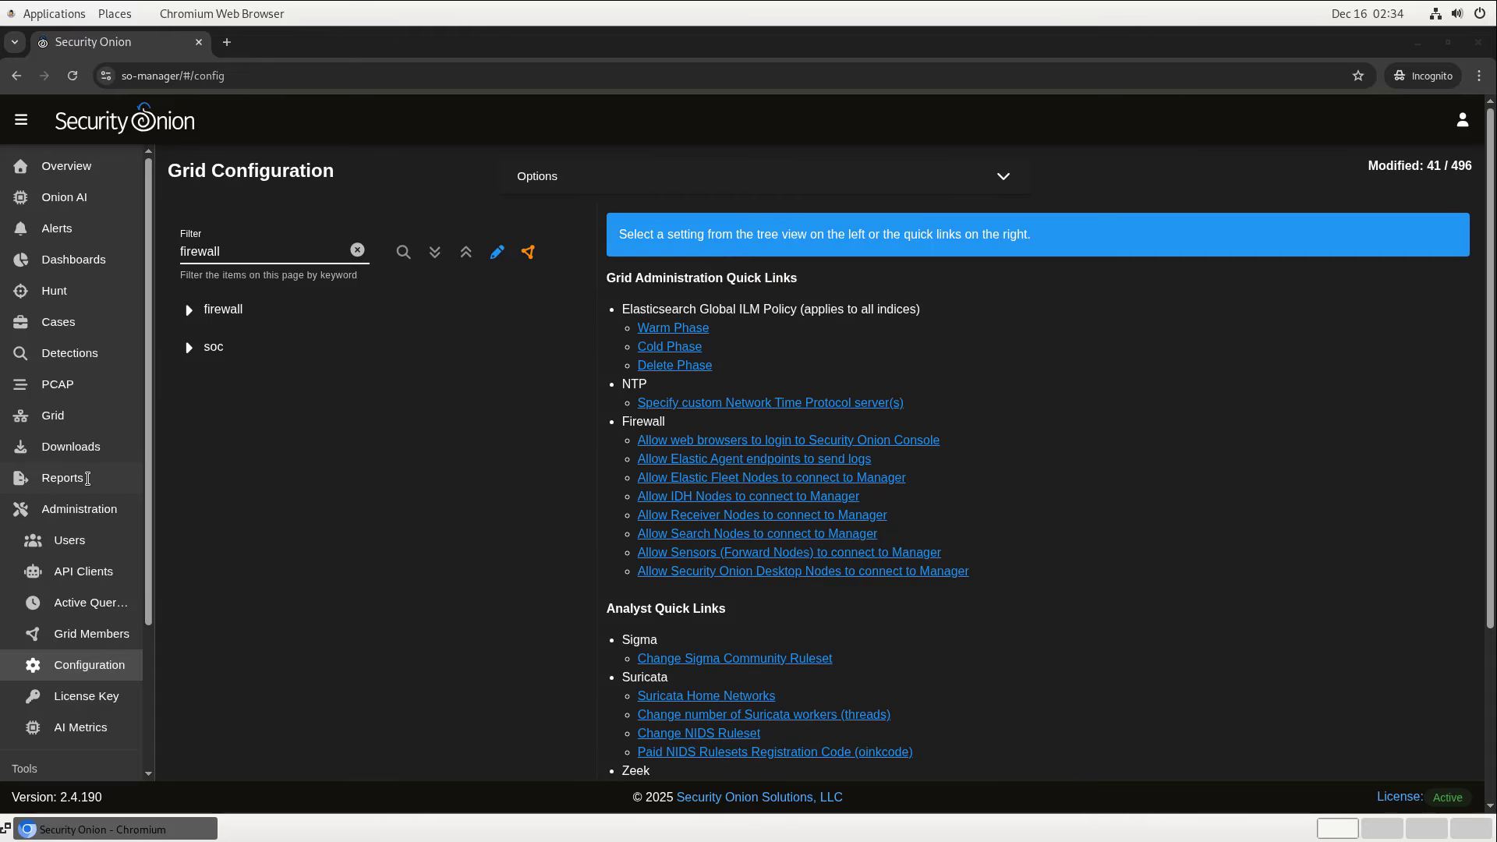
{"action": "scroll", "coordinate": [87, 479], "scroll_direction": "down", "scroll_amount": 3}
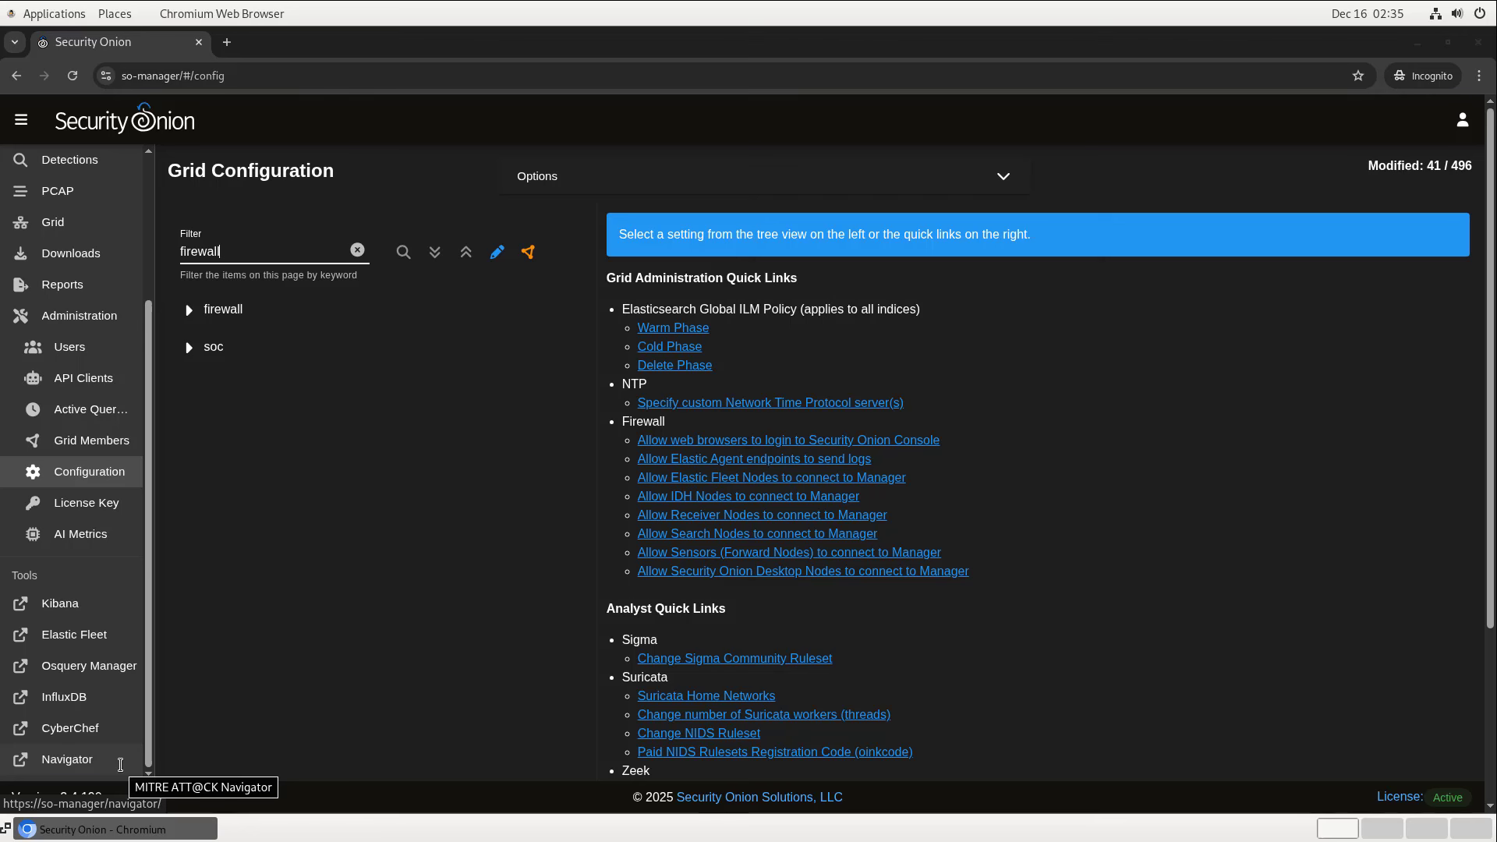
{"action": "scroll", "coordinate": [78, 312], "scroll_direction": "up", "scroll_amount": 5}
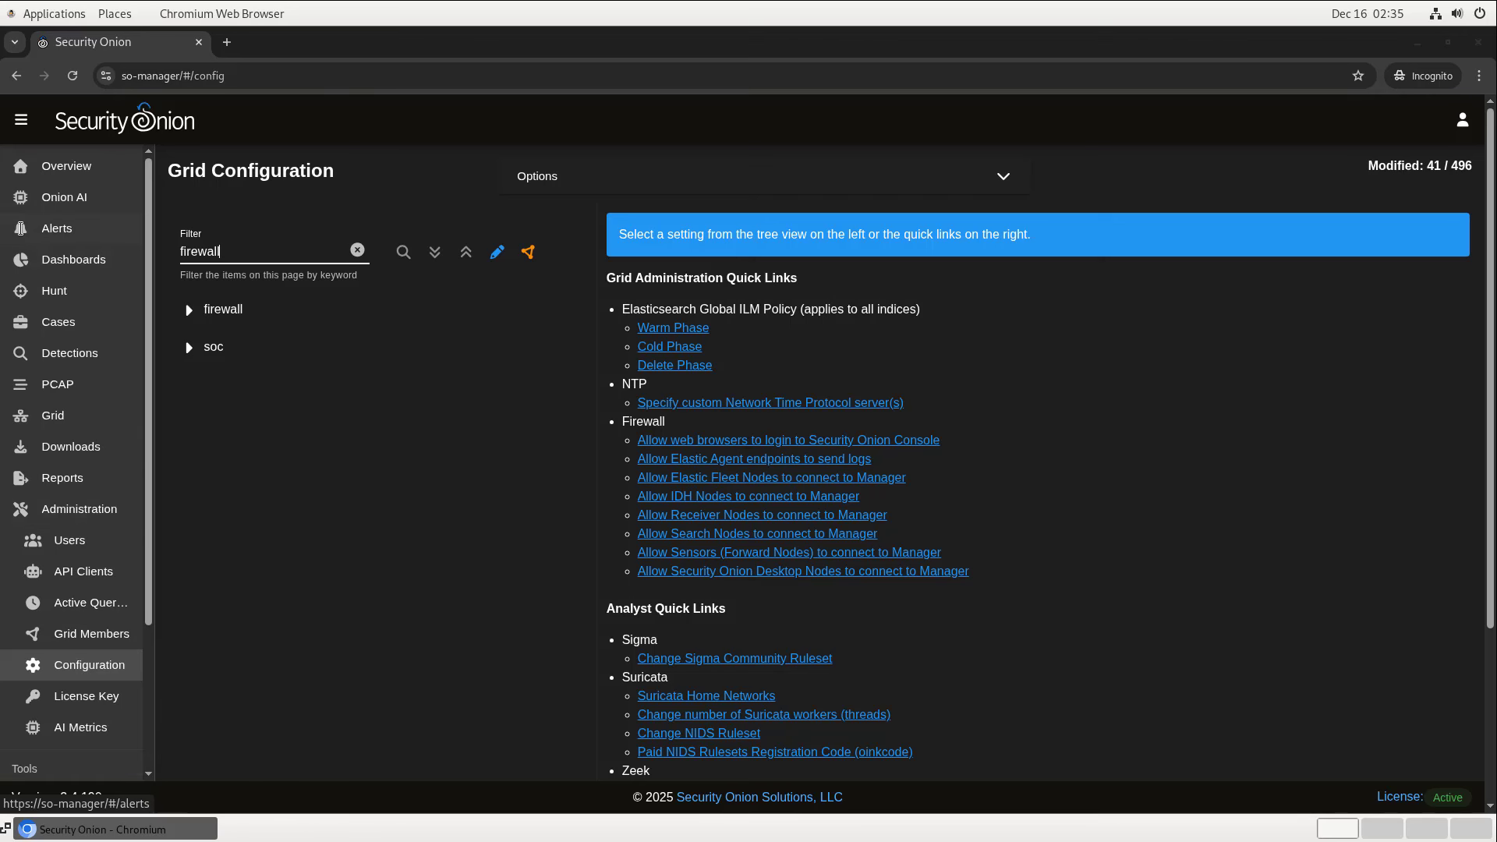
In Alerts, show the detection summary for ET MALWARE Golang/Sandcat Plugin Activity (POST) and drill down to its individual alerts.
{"action": "left_click", "coordinate": [63, 228]}
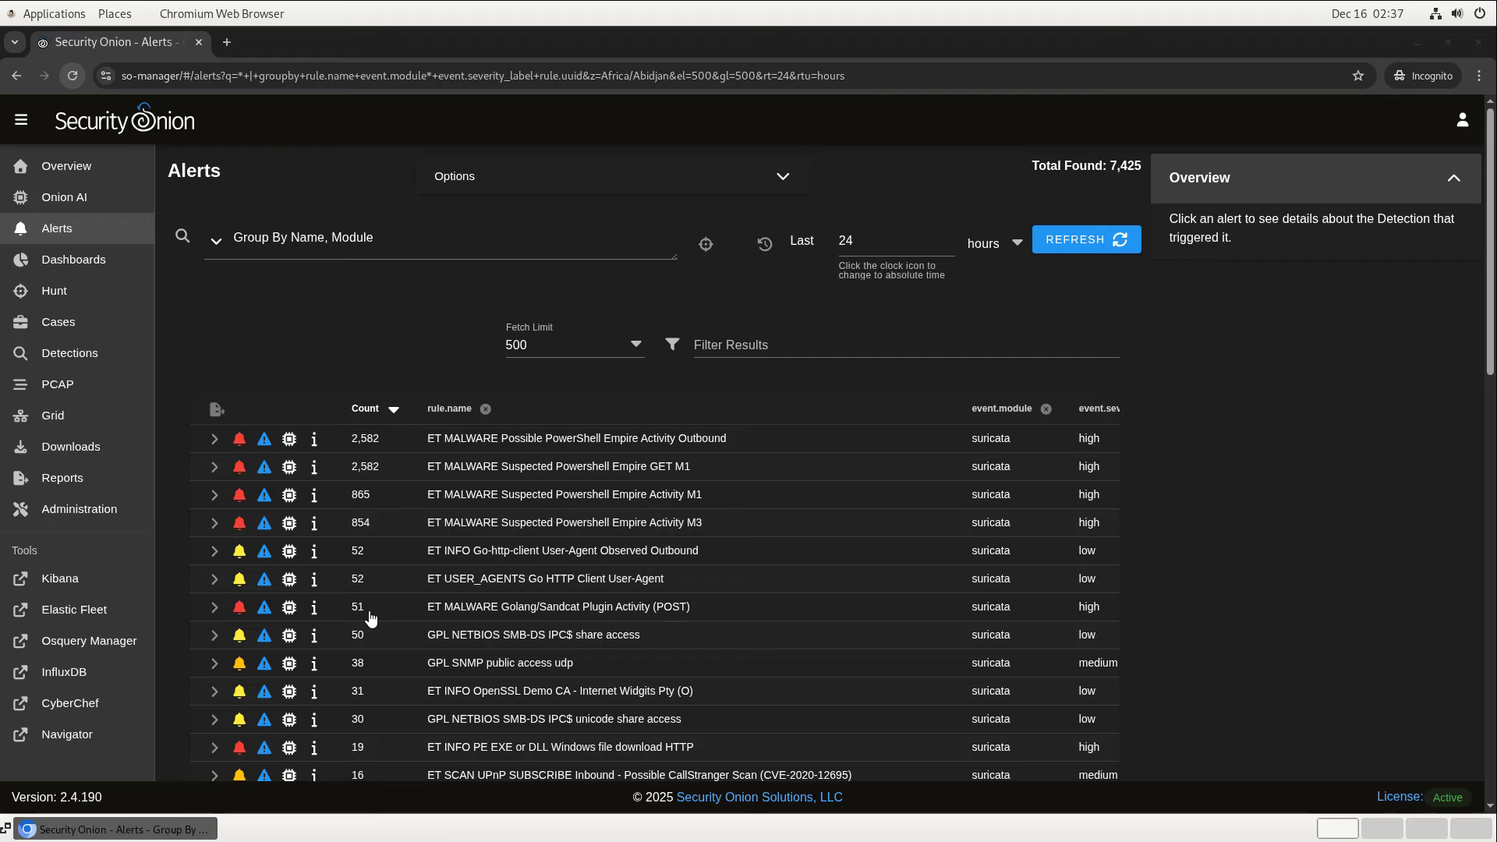
{"action": "left_click", "coordinate": [314, 609]}
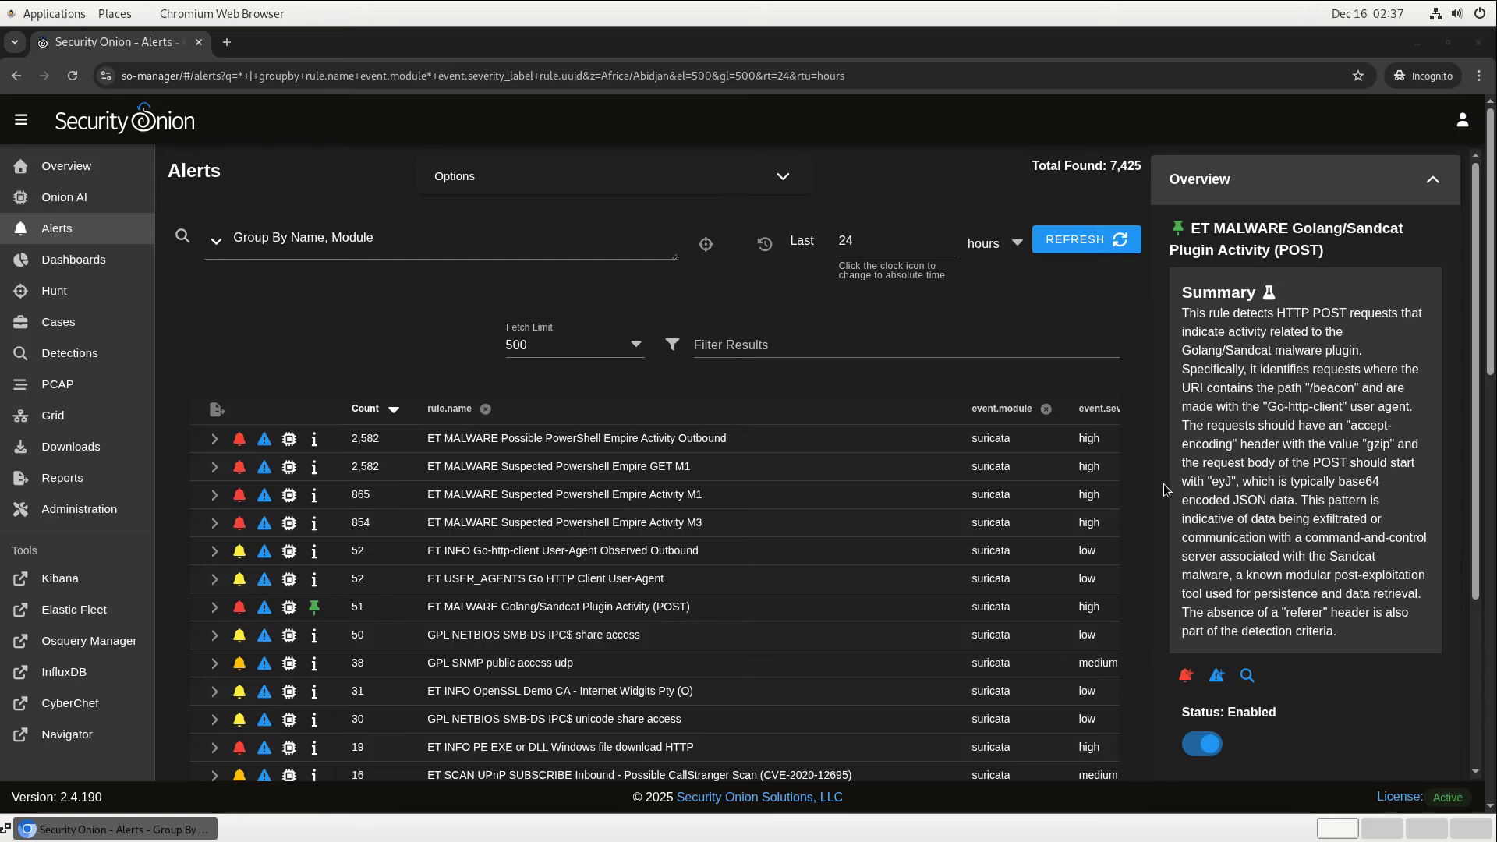
{"action": "left_click", "coordinate": [362, 607]}
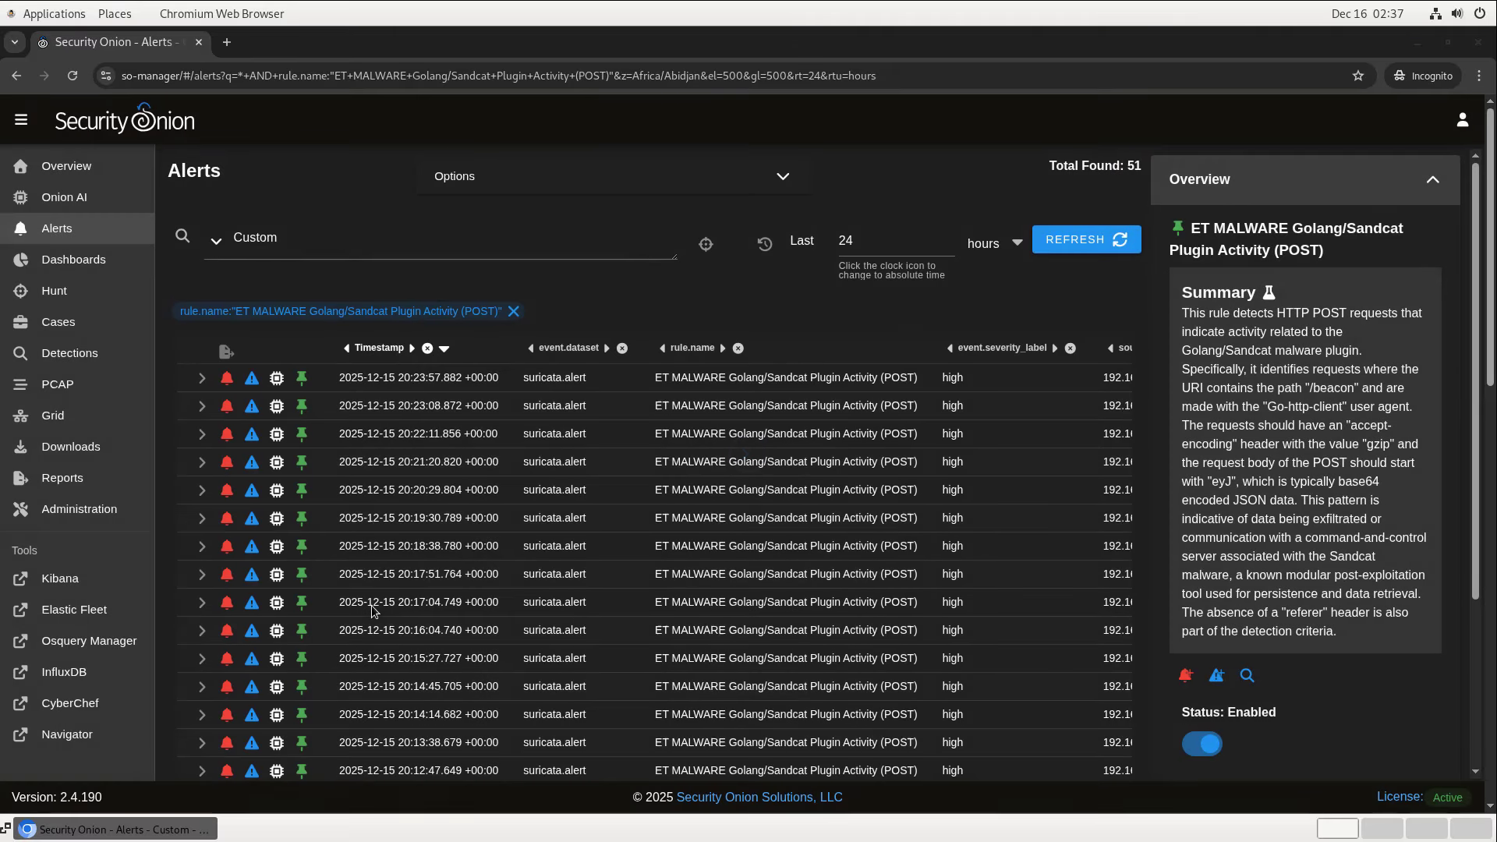
Review the Golang/Sandcat alerts' source and destination fields, and escalate the most recent alert to a new case.
{"action": "scroll", "coordinate": [534, 582], "scroll_direction": "down", "scroll_amount": 1}
{"action": "scroll", "coordinate": [602, 568], "scroll_direction": "right", "scroll_amount": 5}
{"action": "scroll", "coordinate": [602, 568], "scroll_direction": "right", "scroll_amount": 1}
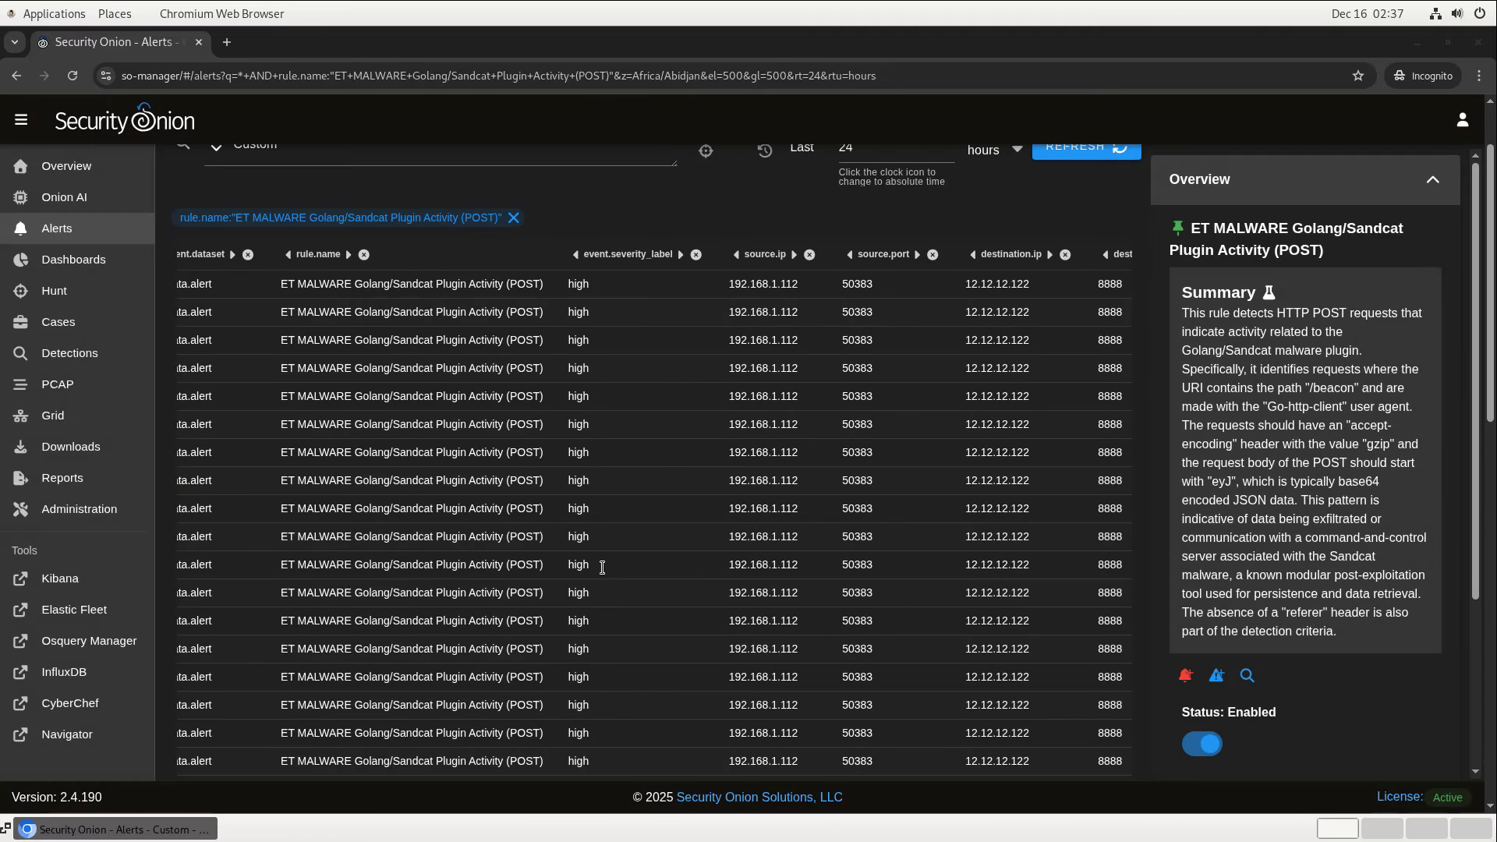
{"action": "scroll", "coordinate": [602, 567], "scroll_direction": "down", "scroll_amount": 4}
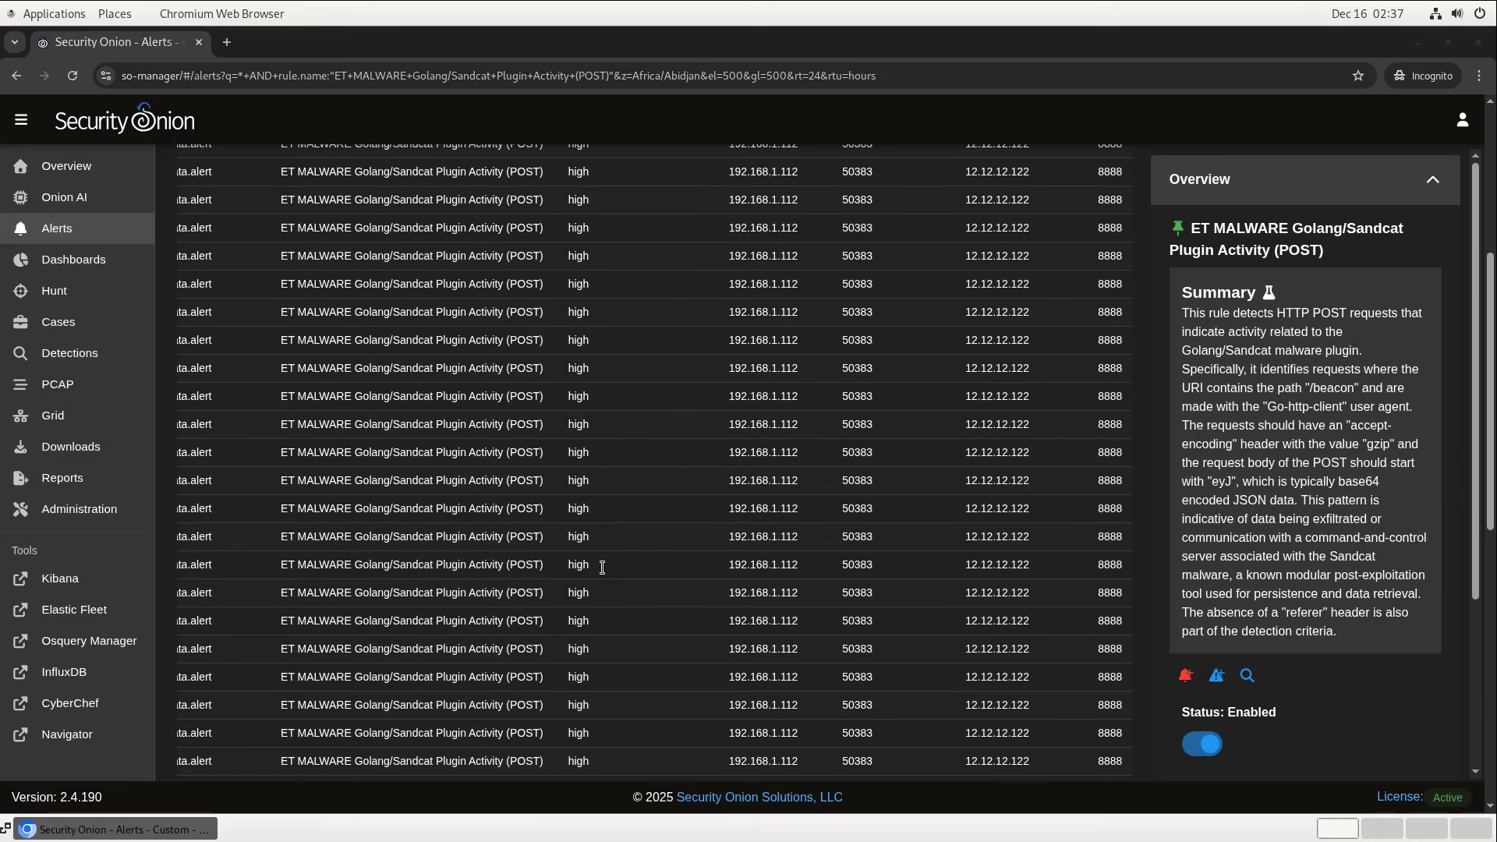
{"action": "scroll", "coordinate": [602, 568], "scroll_direction": "up", "scroll_amount": 4}
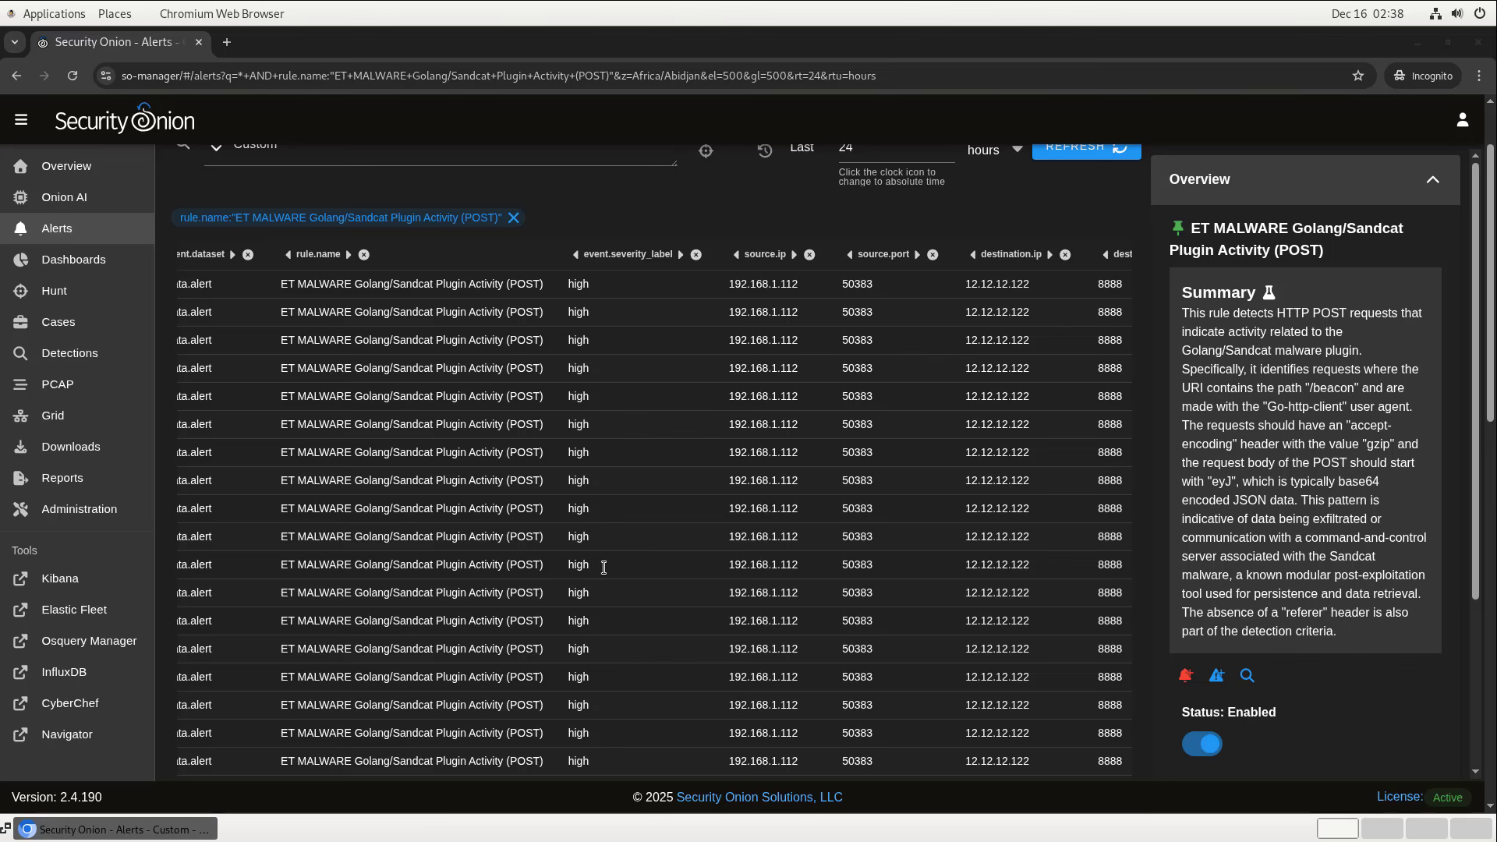
{"action": "scroll", "coordinate": [604, 567], "scroll_direction": "left", "scroll_amount": 10}
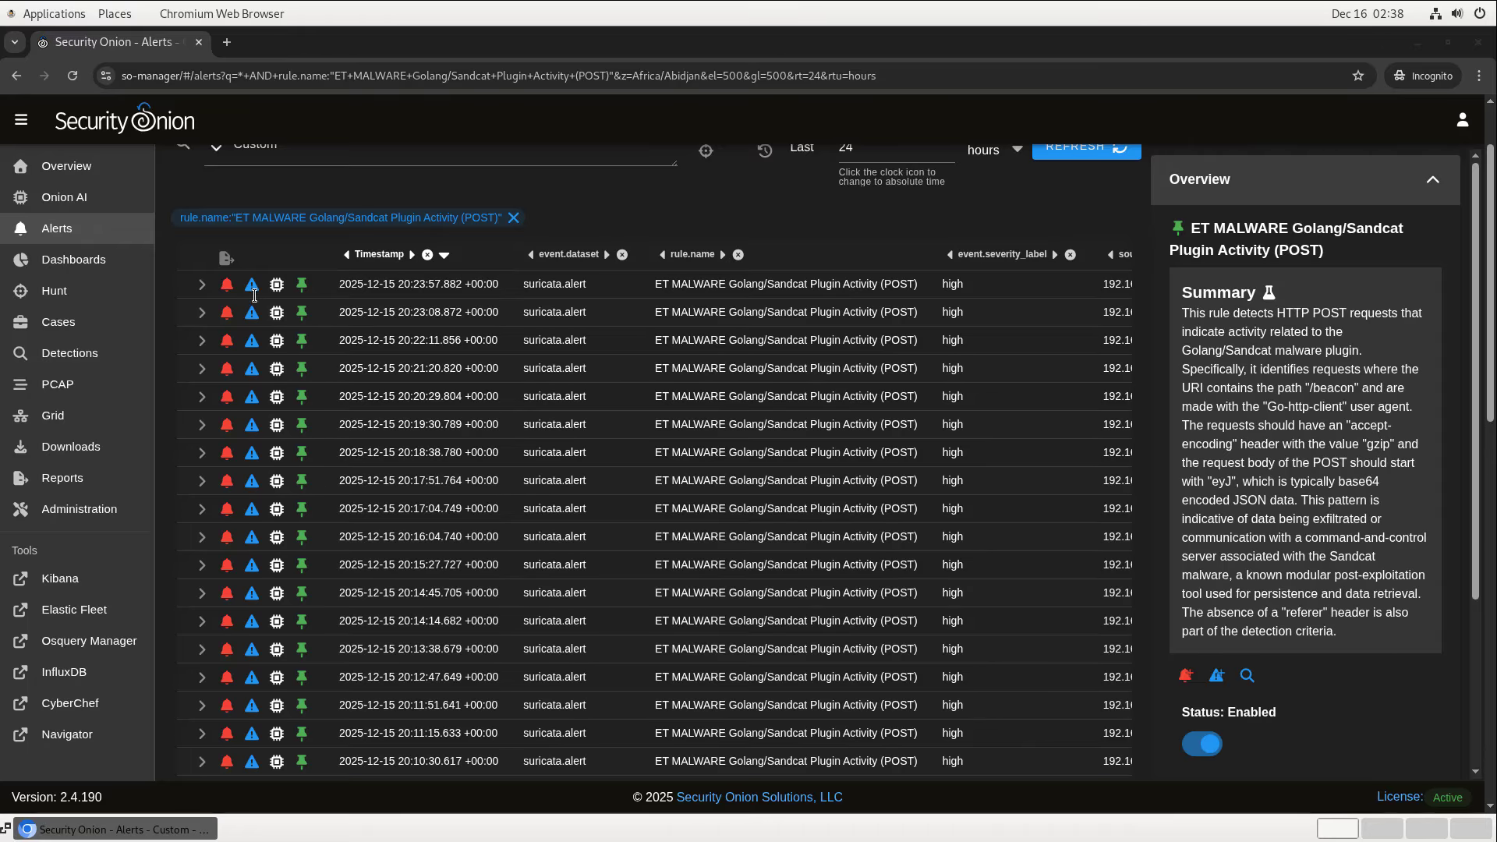
{"action": "left_click", "coordinate": [252, 284]}
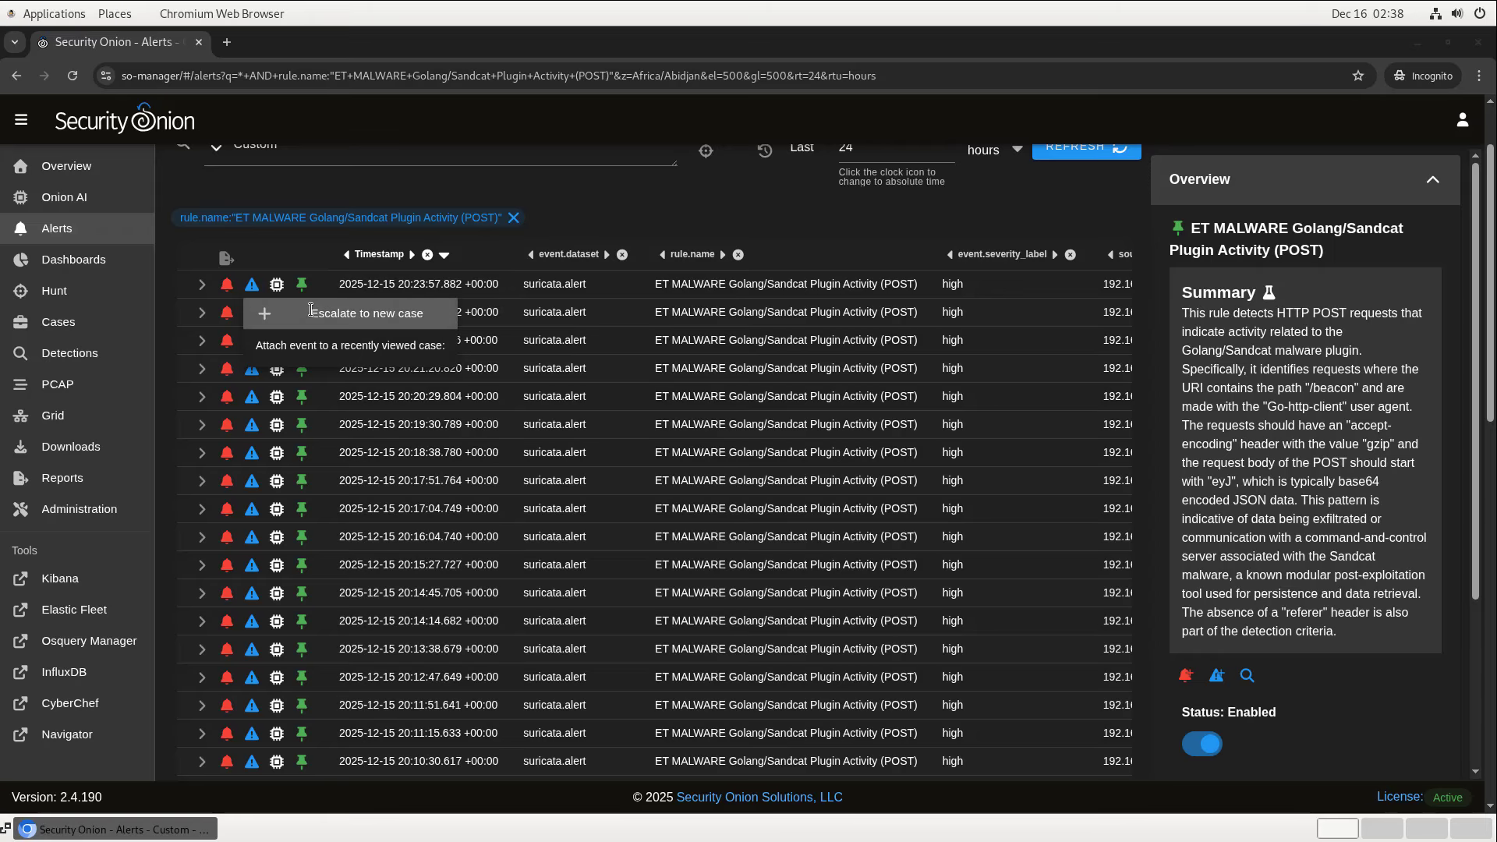
{"action": "left_click", "coordinate": [309, 310]}
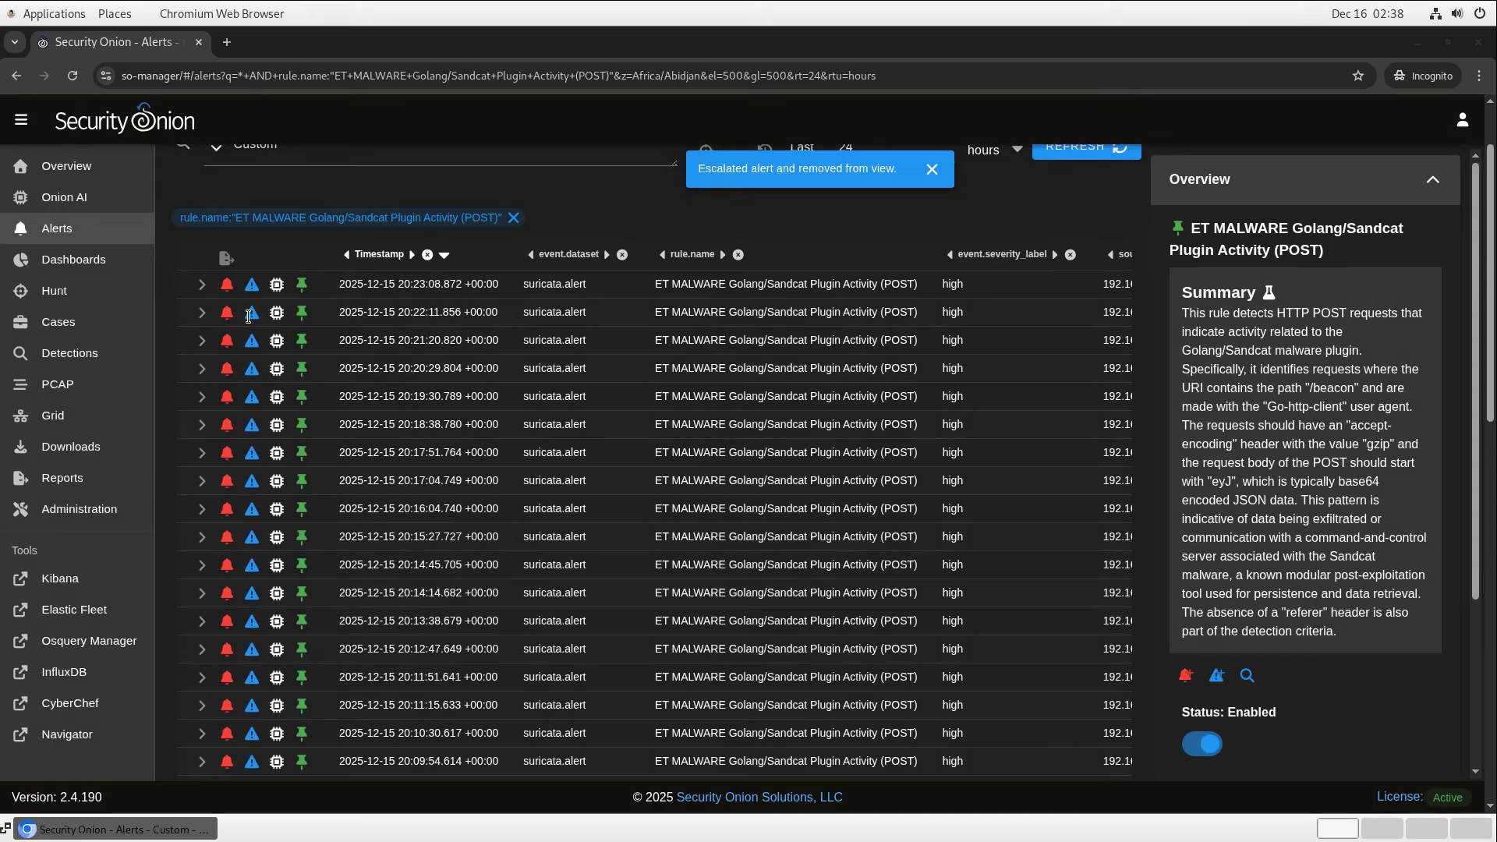
Open the Cases list in a separate browser tab and open the ET MALWARE Golang/Sandcat Plugin Activity (POST) case.
{"action": "middle_click", "coordinate": [61, 334]}
{"action": "left_click", "coordinate": [290, 44]}
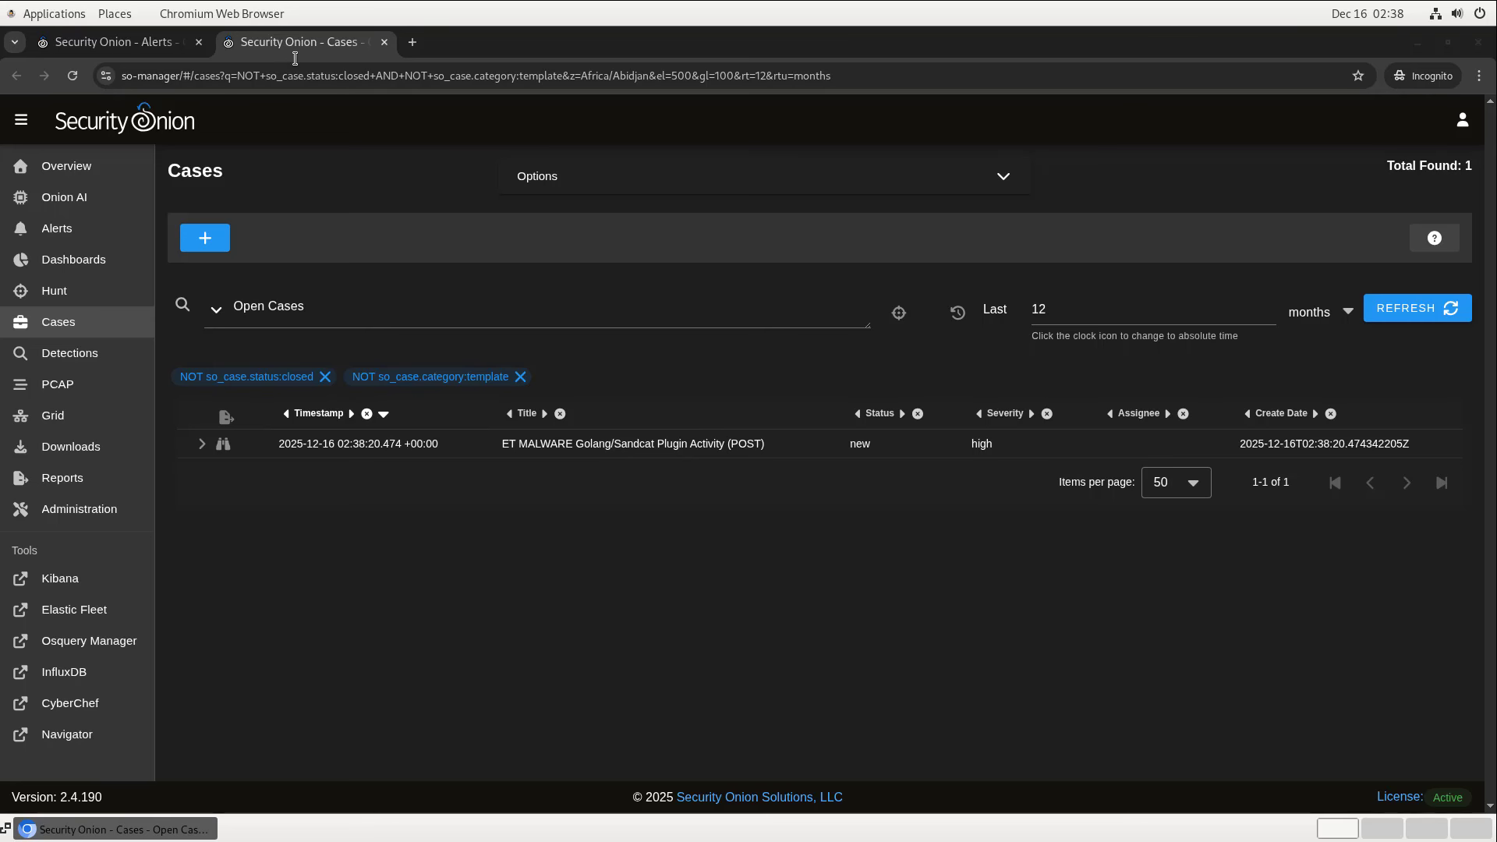
{"action": "left_click", "coordinate": [224, 446]}
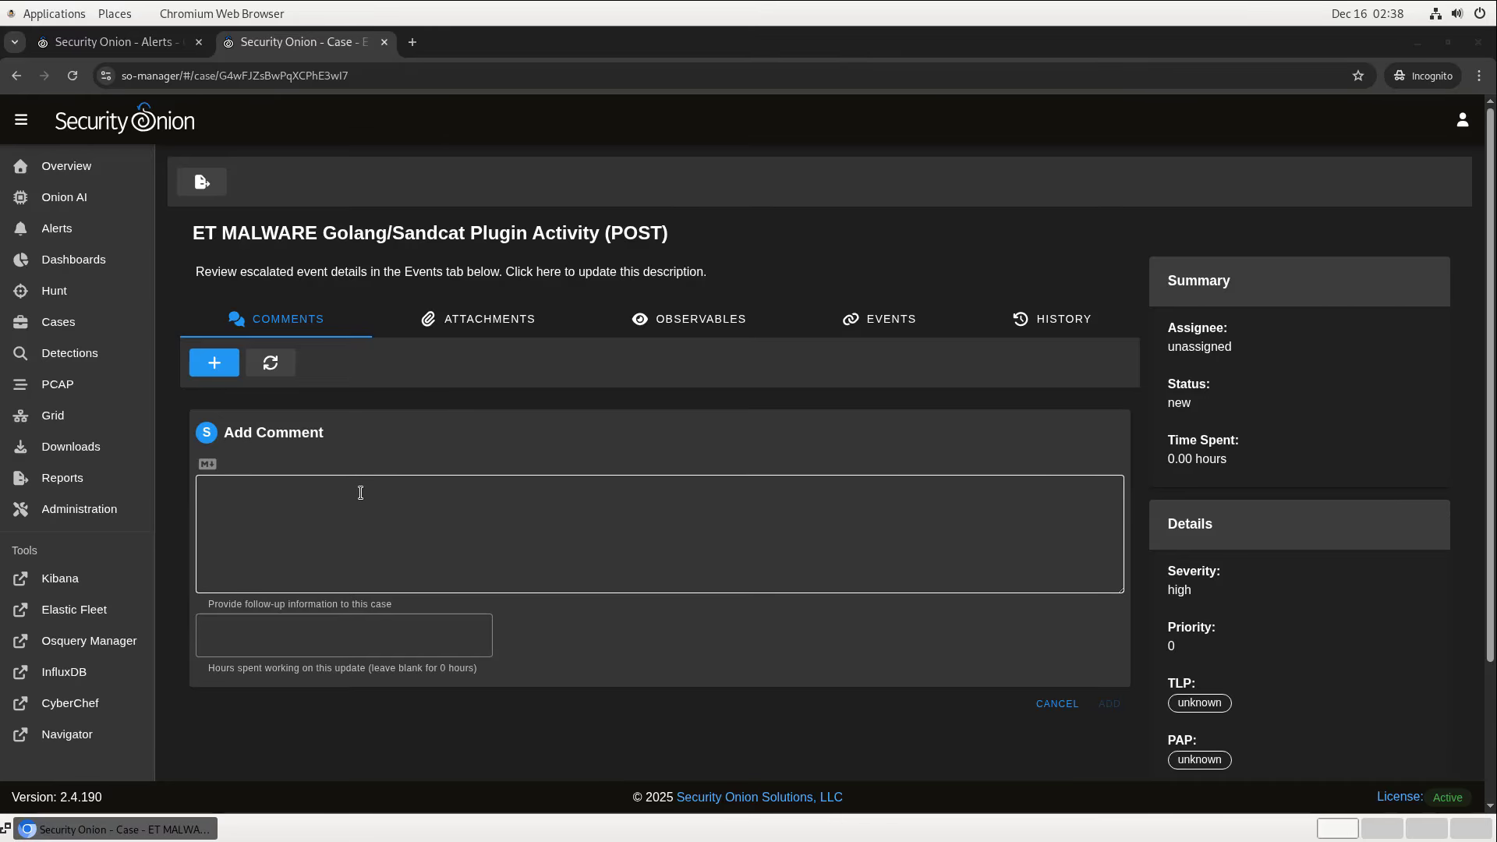
Examine the case's attached event with its expanded fields, and view the case's observables.
{"action": "left_click", "coordinate": [897, 313]}
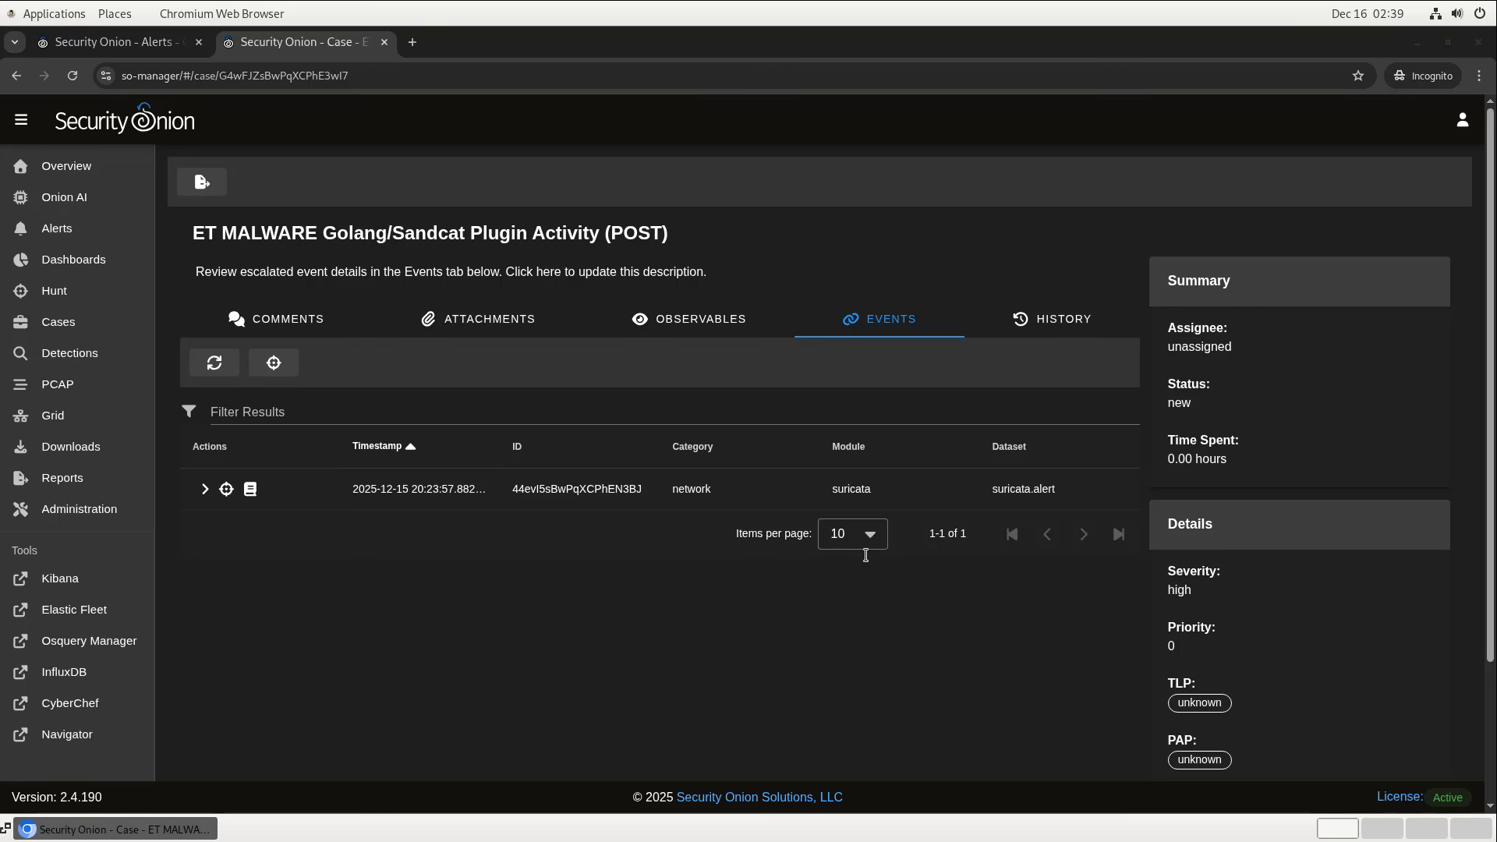
{"action": "left_click", "coordinate": [203, 489]}
{"action": "scroll", "coordinate": [475, 535], "scroll_direction": "down", "scroll_amount": 5}
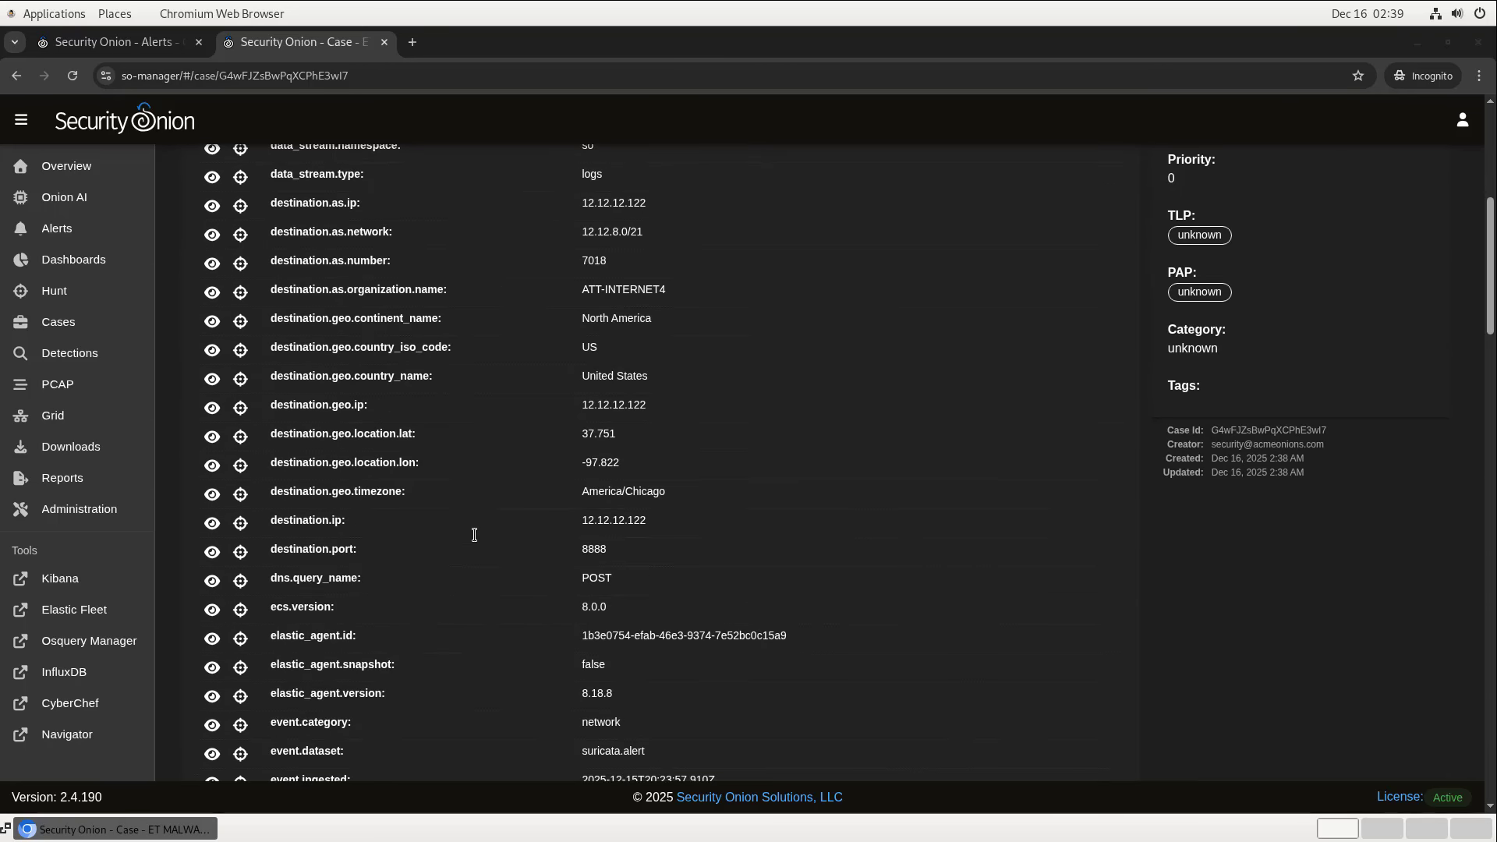
{"action": "scroll", "coordinate": [475, 535], "scroll_direction": "up", "scroll_amount": 5}
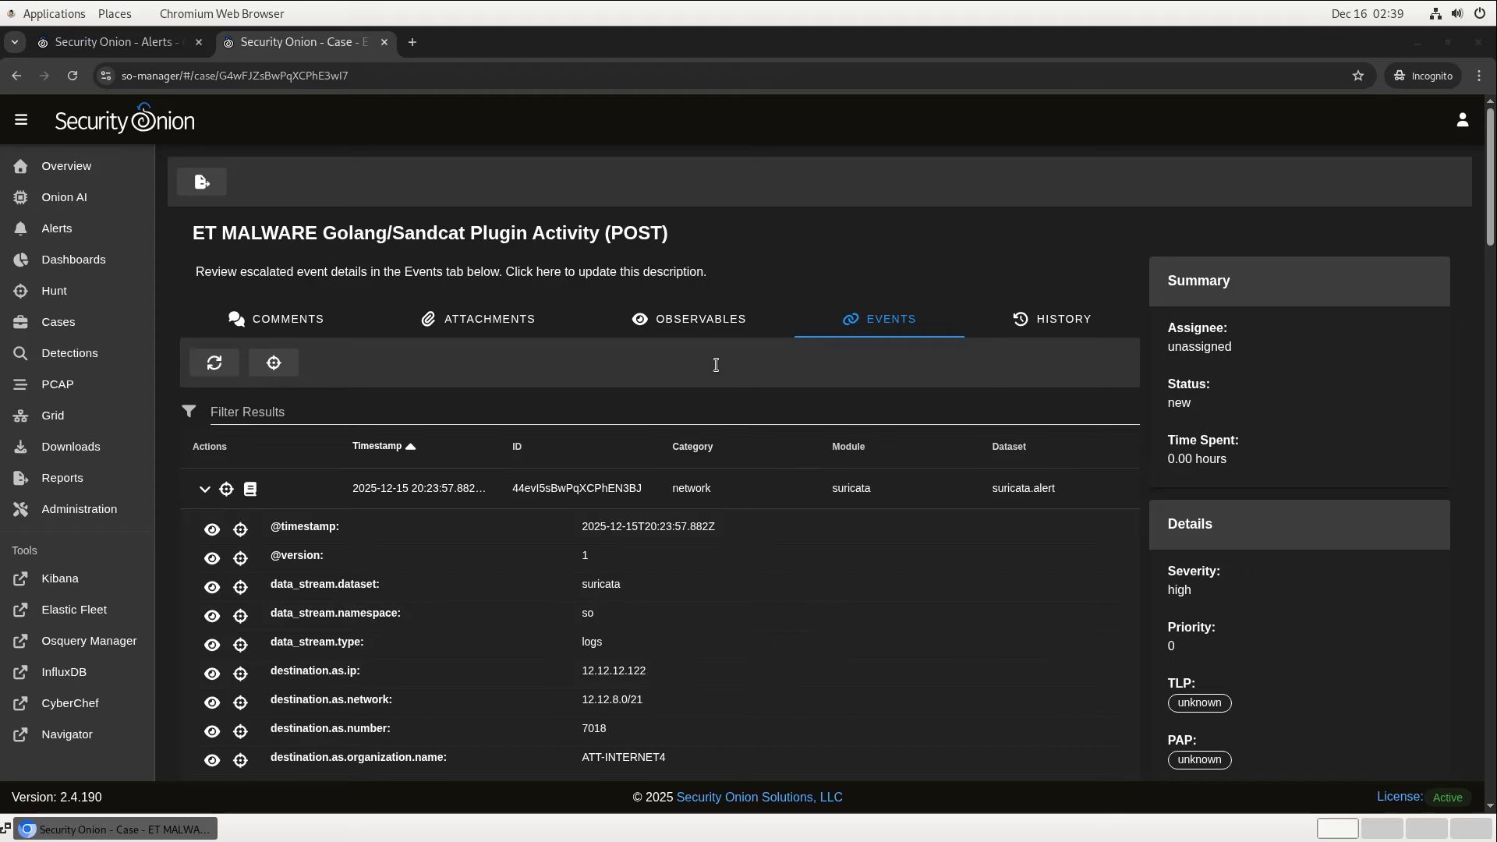
{"action": "left_click", "coordinate": [689, 321]}
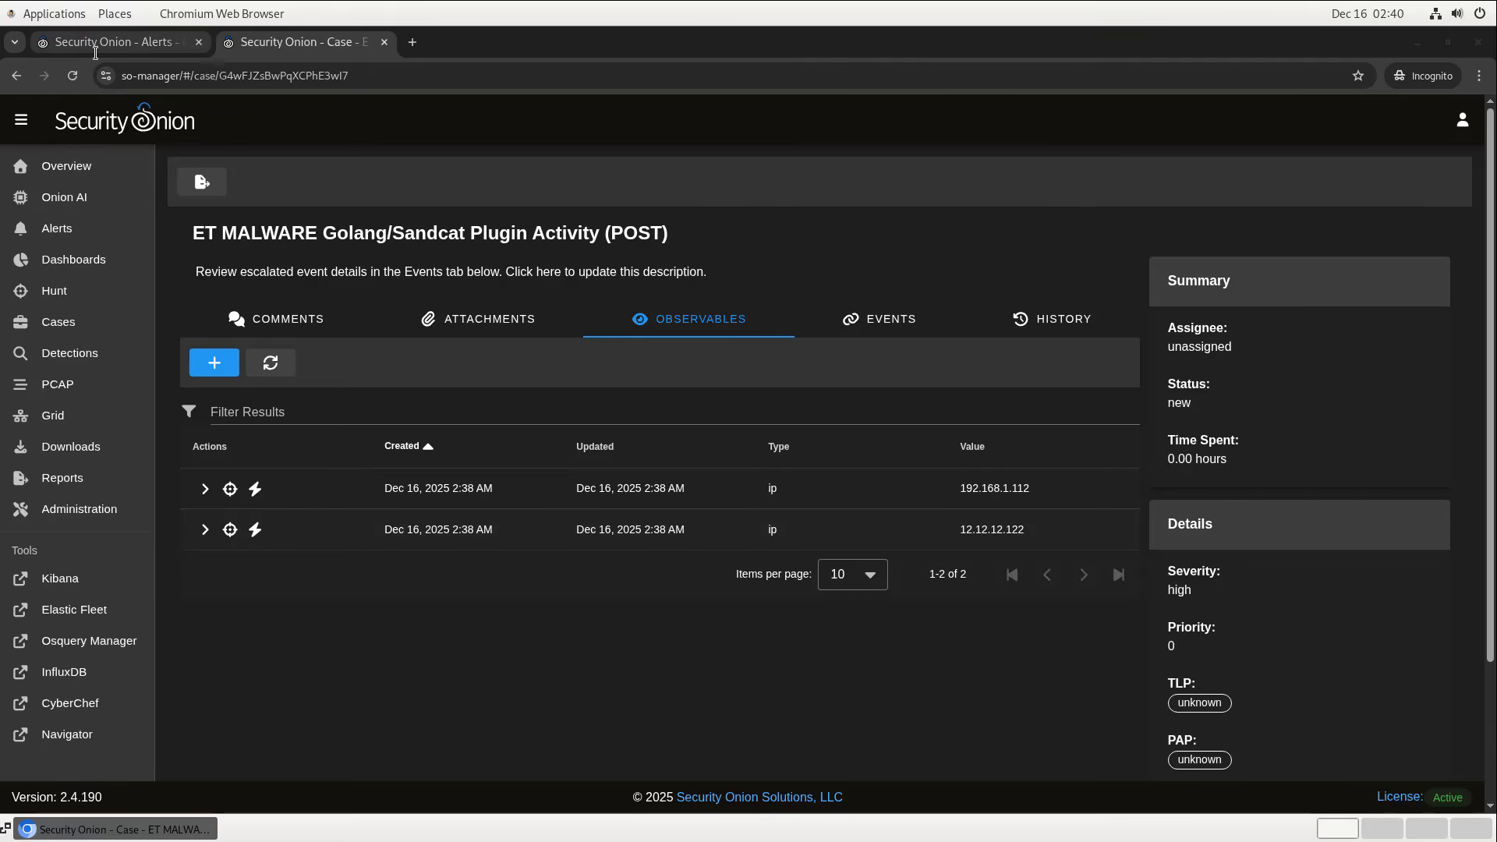
Pivot from the most recent remaining Golang/Sandcat alert to its PCAP and display the stream as a plain-text transcript.
{"action": "left_click", "coordinate": [148, 43]}
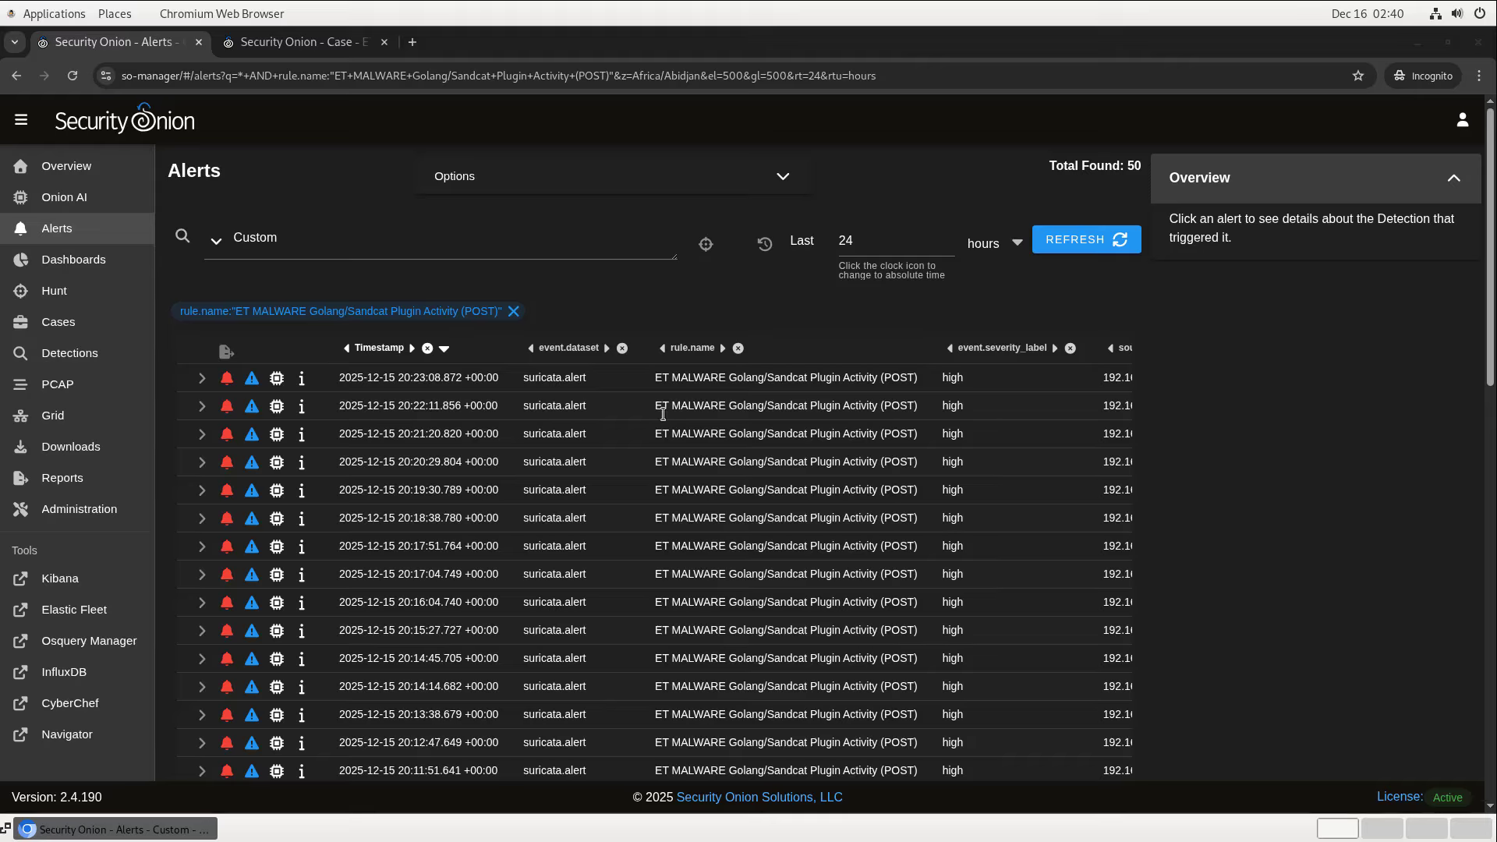
{"action": "left_click", "coordinate": [736, 390]}
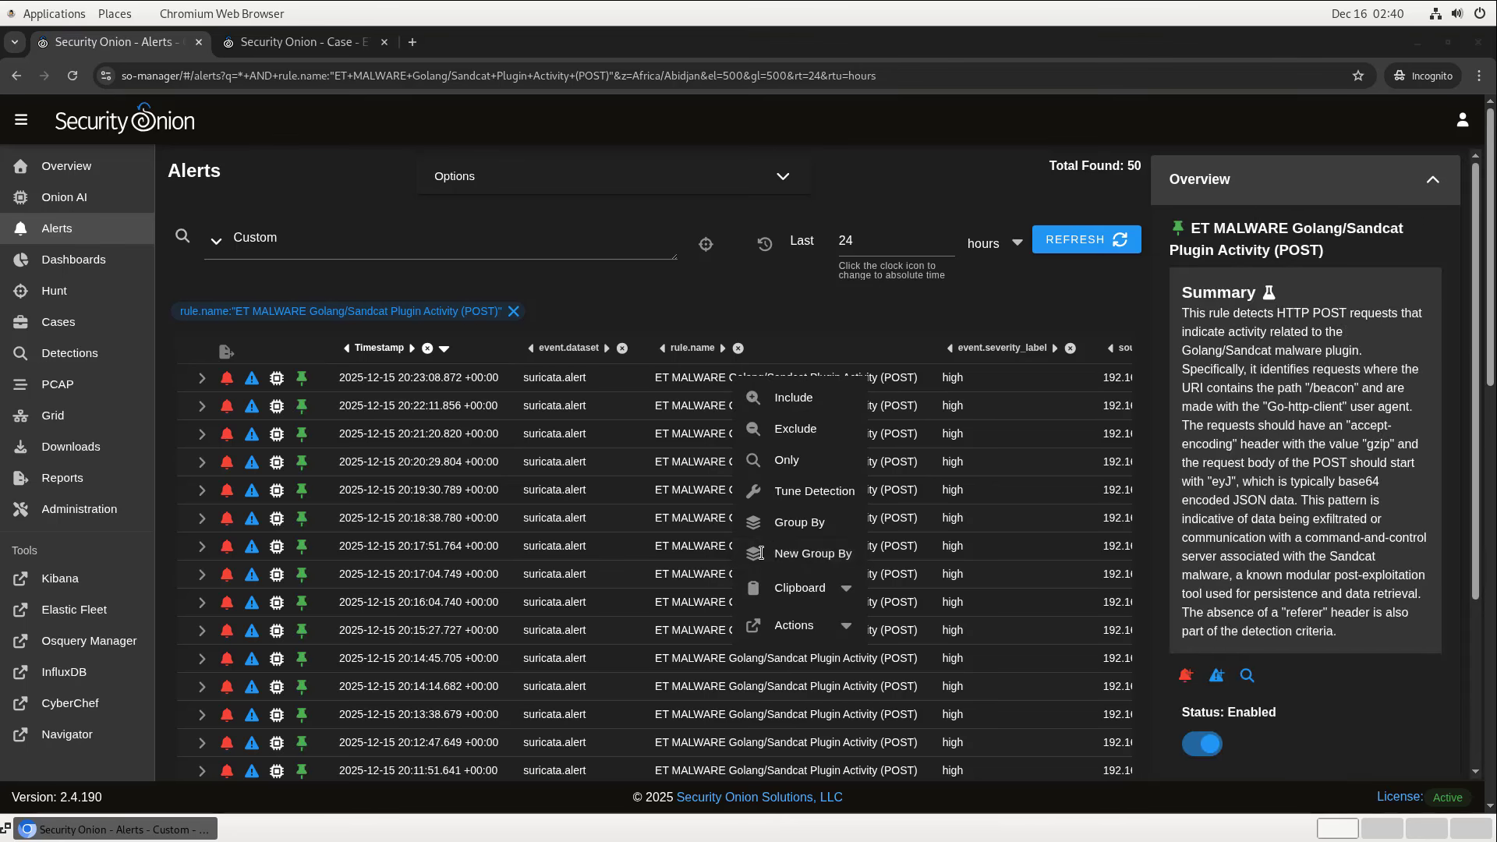
{"action": "left_click", "coordinate": [777, 634]}
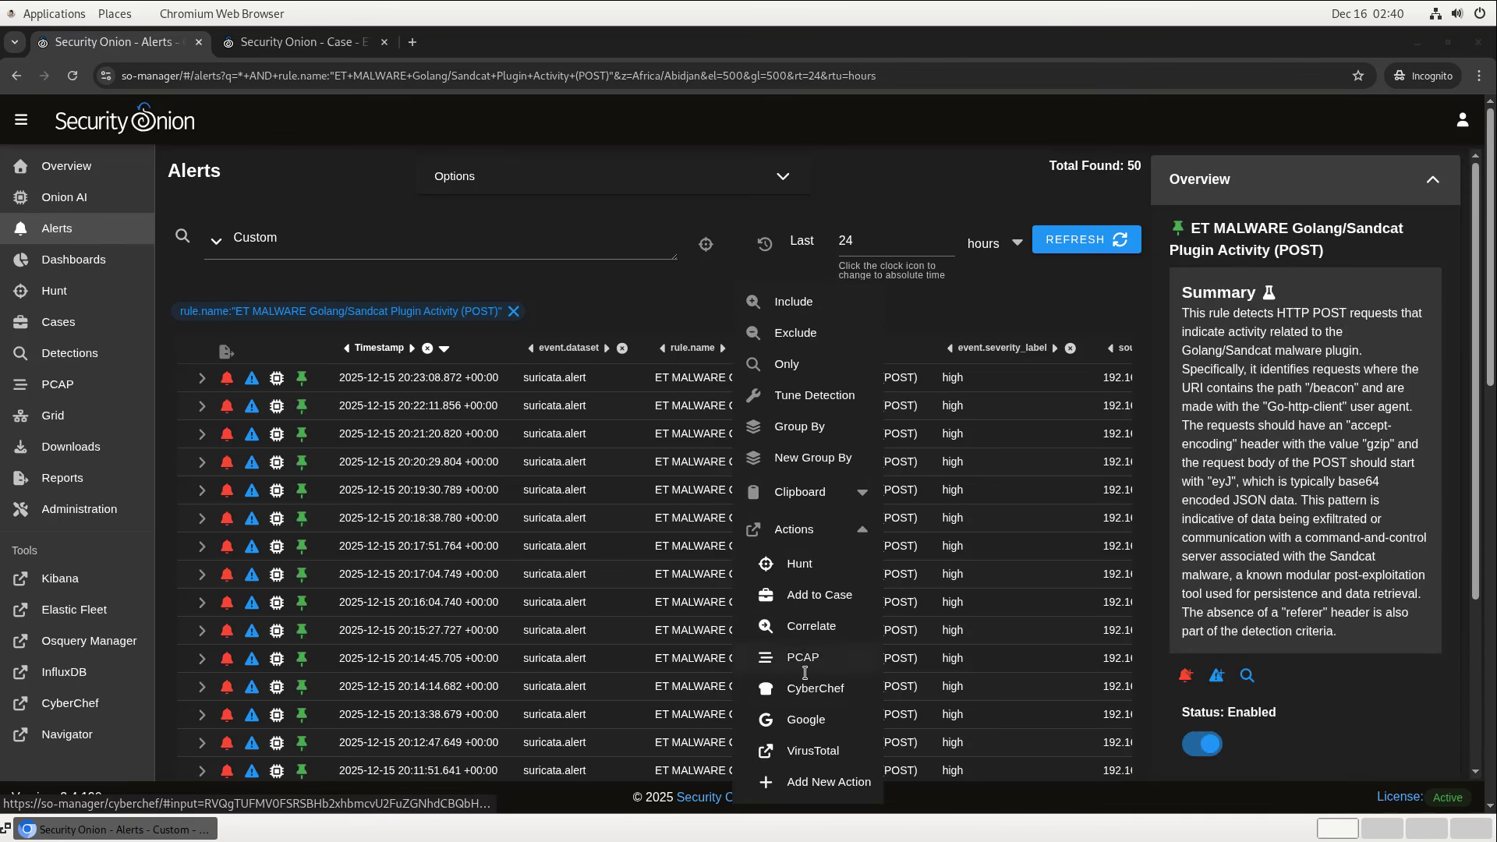
{"action": "left_click", "coordinate": [796, 657]}
{"action": "left_click", "coordinate": [485, 41]}
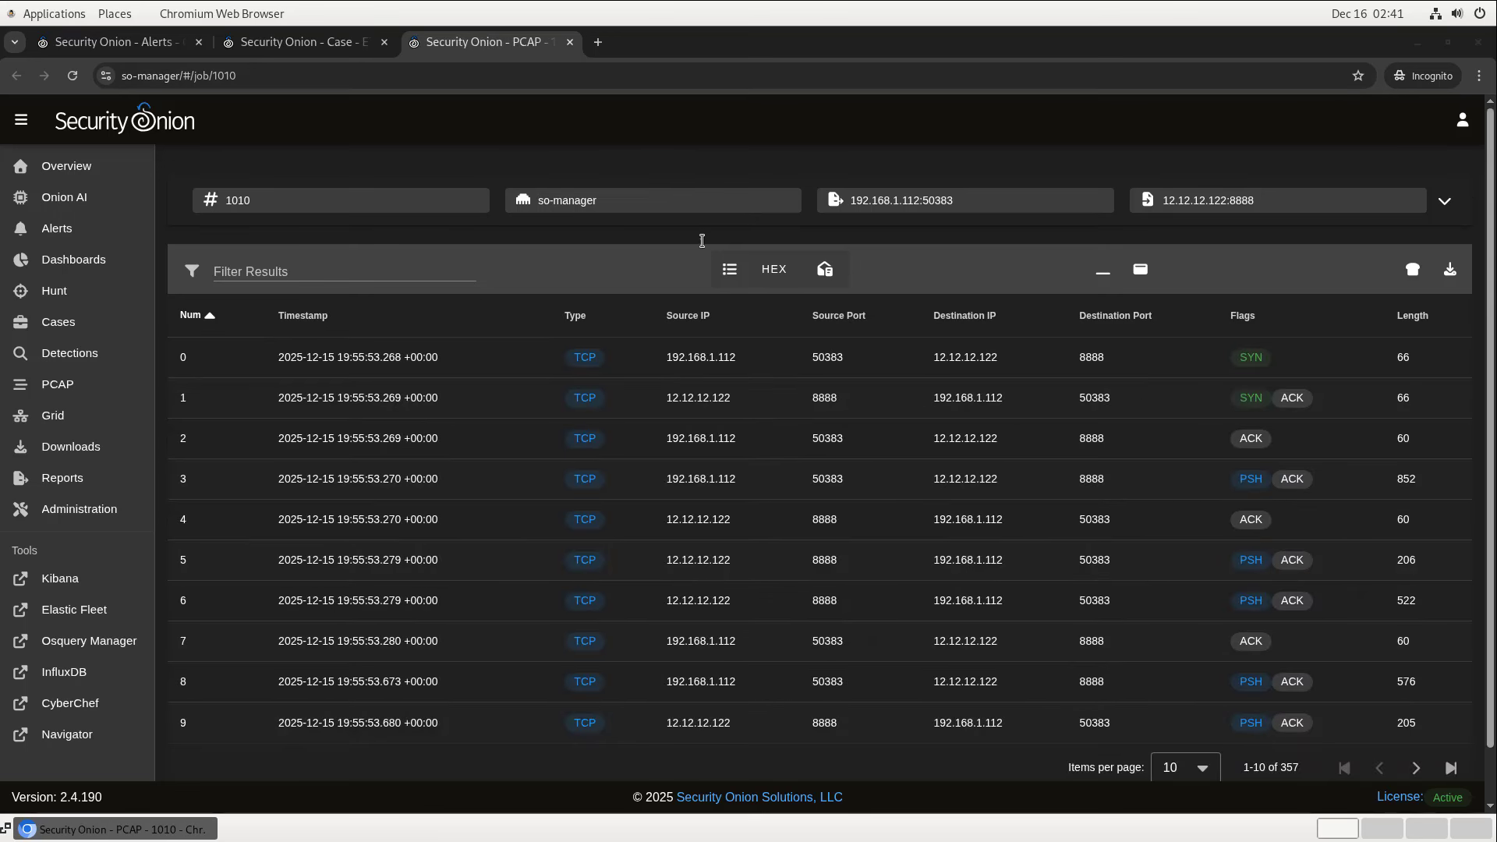
{"action": "left_click", "coordinate": [733, 268]}
{"action": "left_click", "coordinate": [774, 269]}
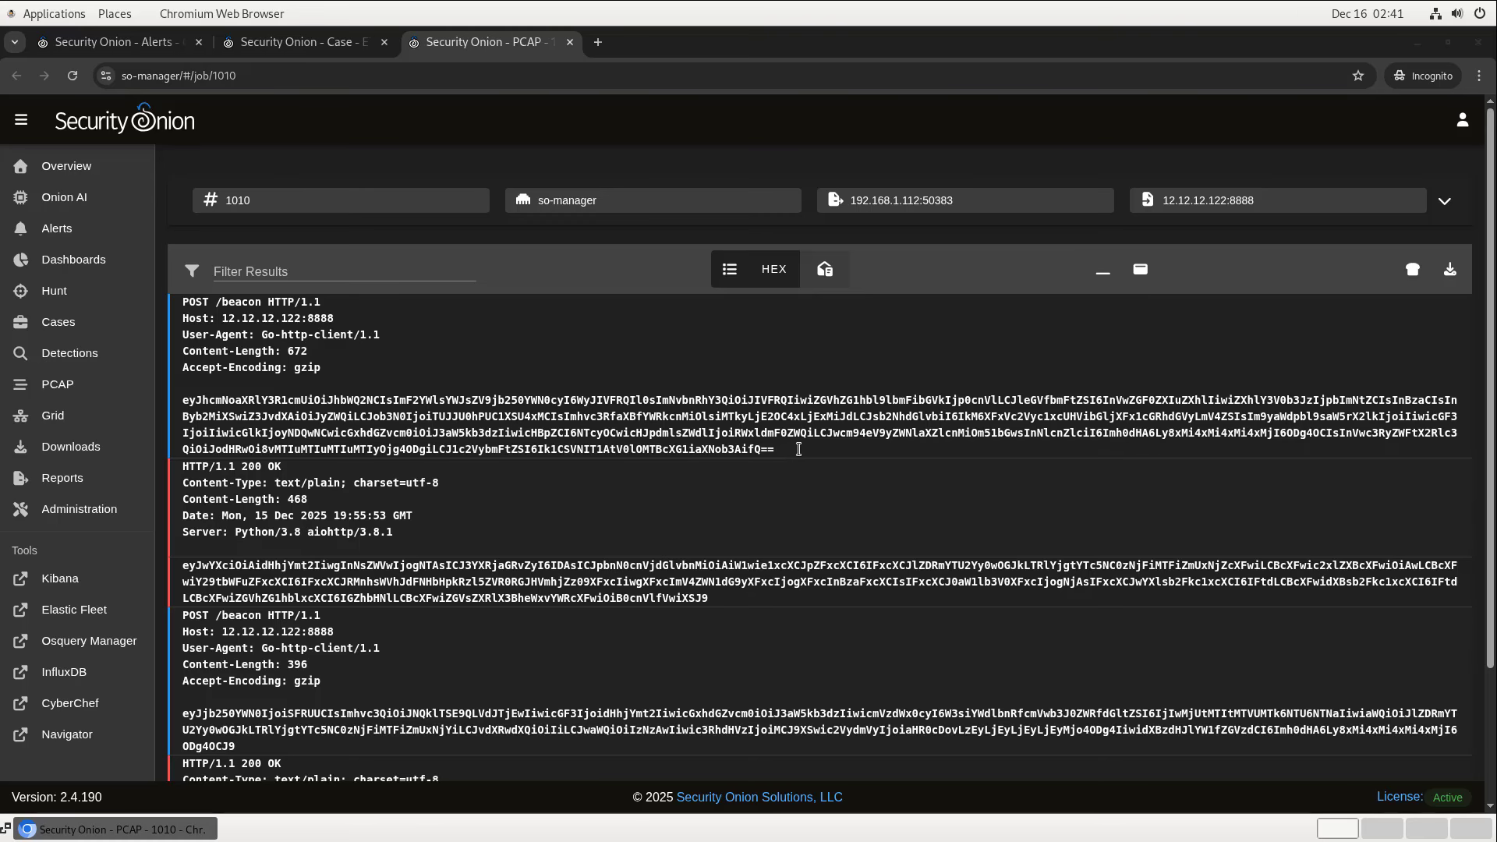
Send the first POST request's encoded body to CyberChef, decode it with From Base64, and return to the Alerts tab.
{"action": "left_click_drag", "start_coordinate": [776, 449], "coordinate": [173, 406]}
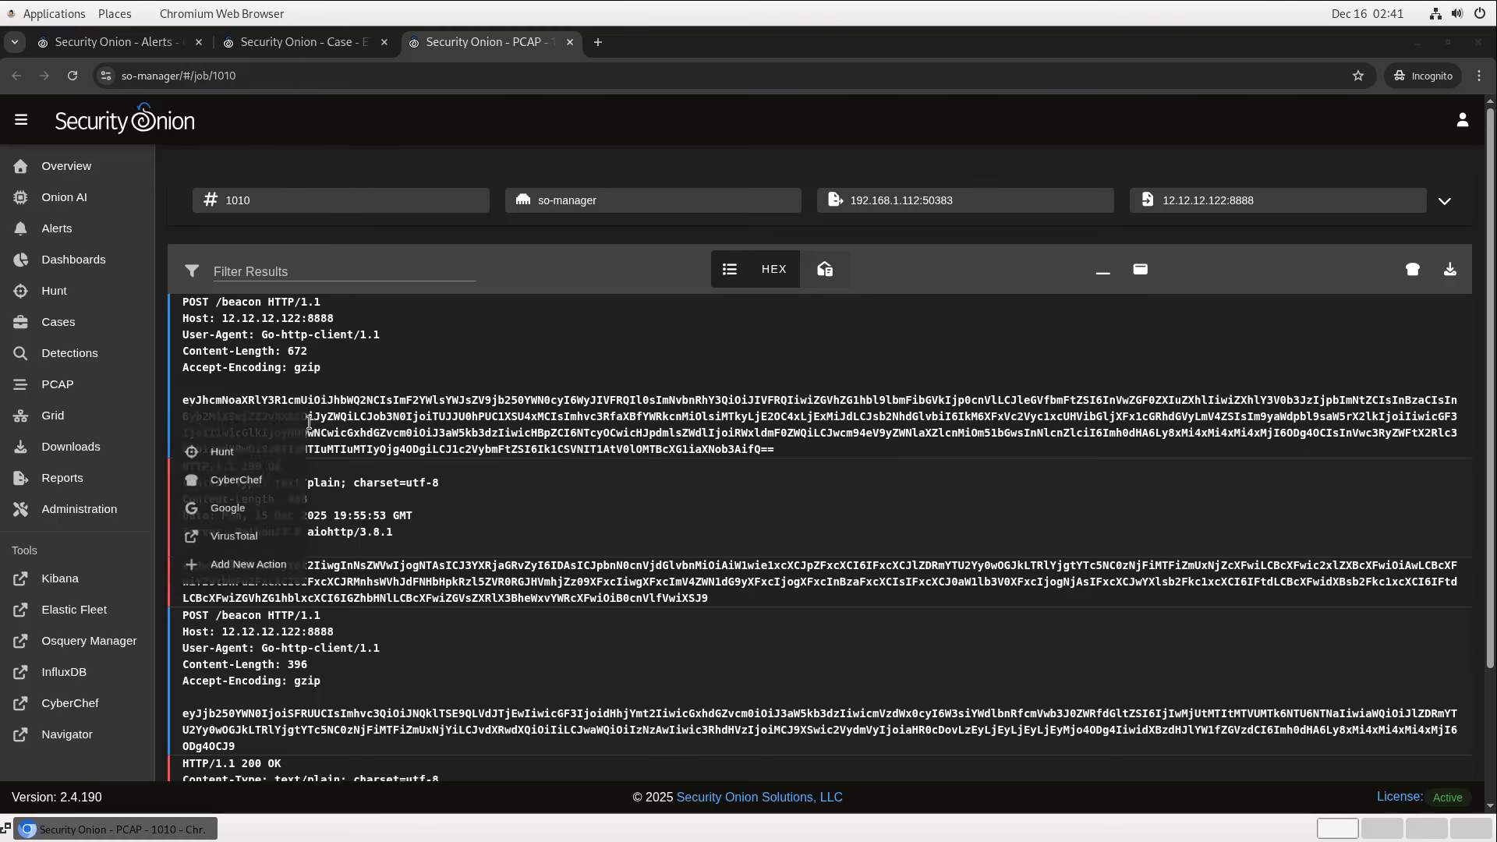
{"action": "left_click", "coordinate": [286, 485]}
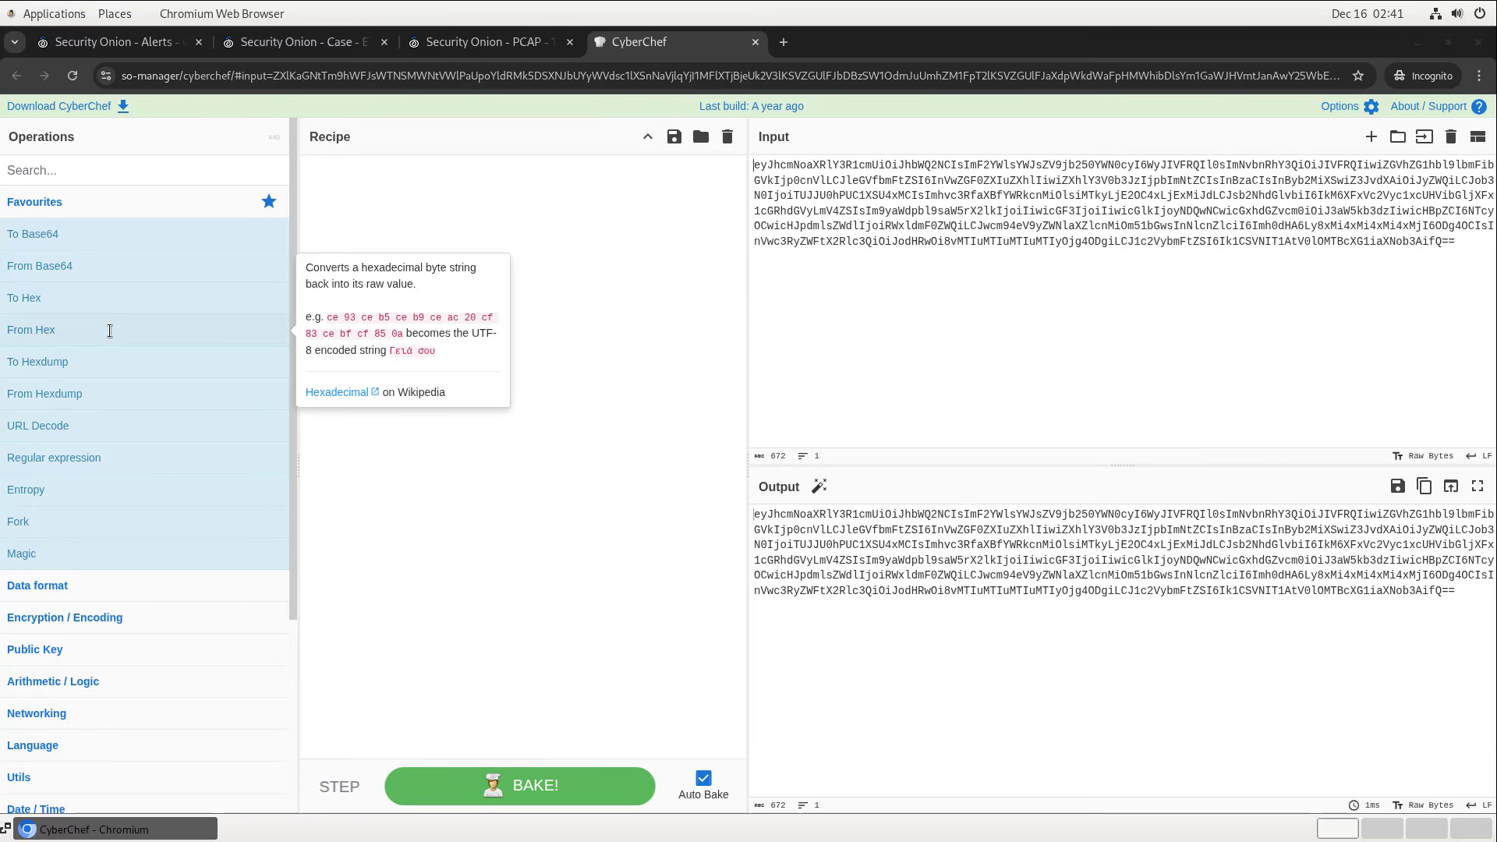
{"action": "left_click_drag", "start_coordinate": [96, 264], "coordinate": [499, 257]}
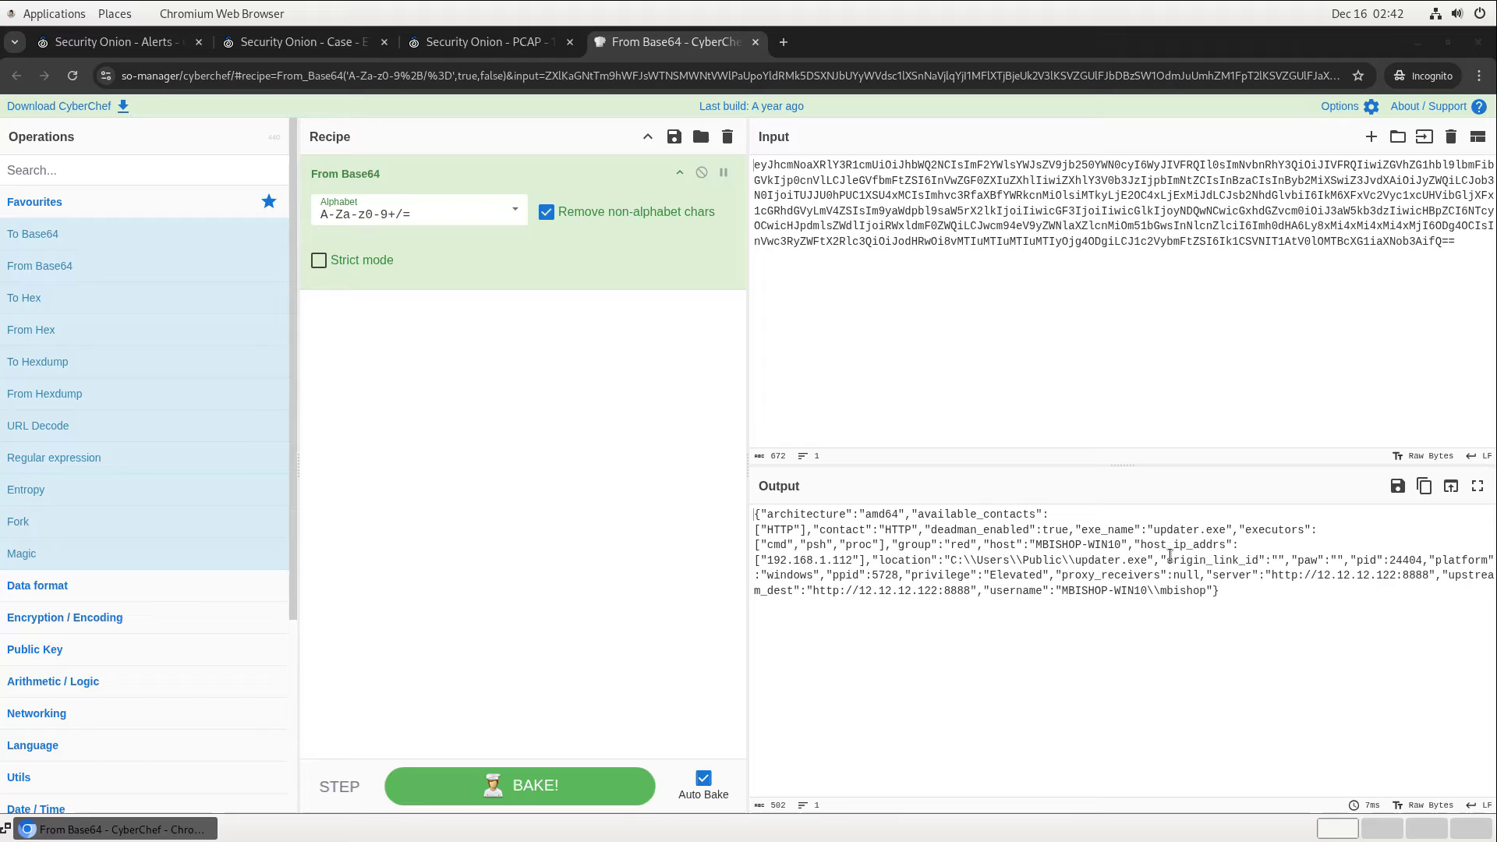
{"action": "left_click", "coordinate": [123, 39]}
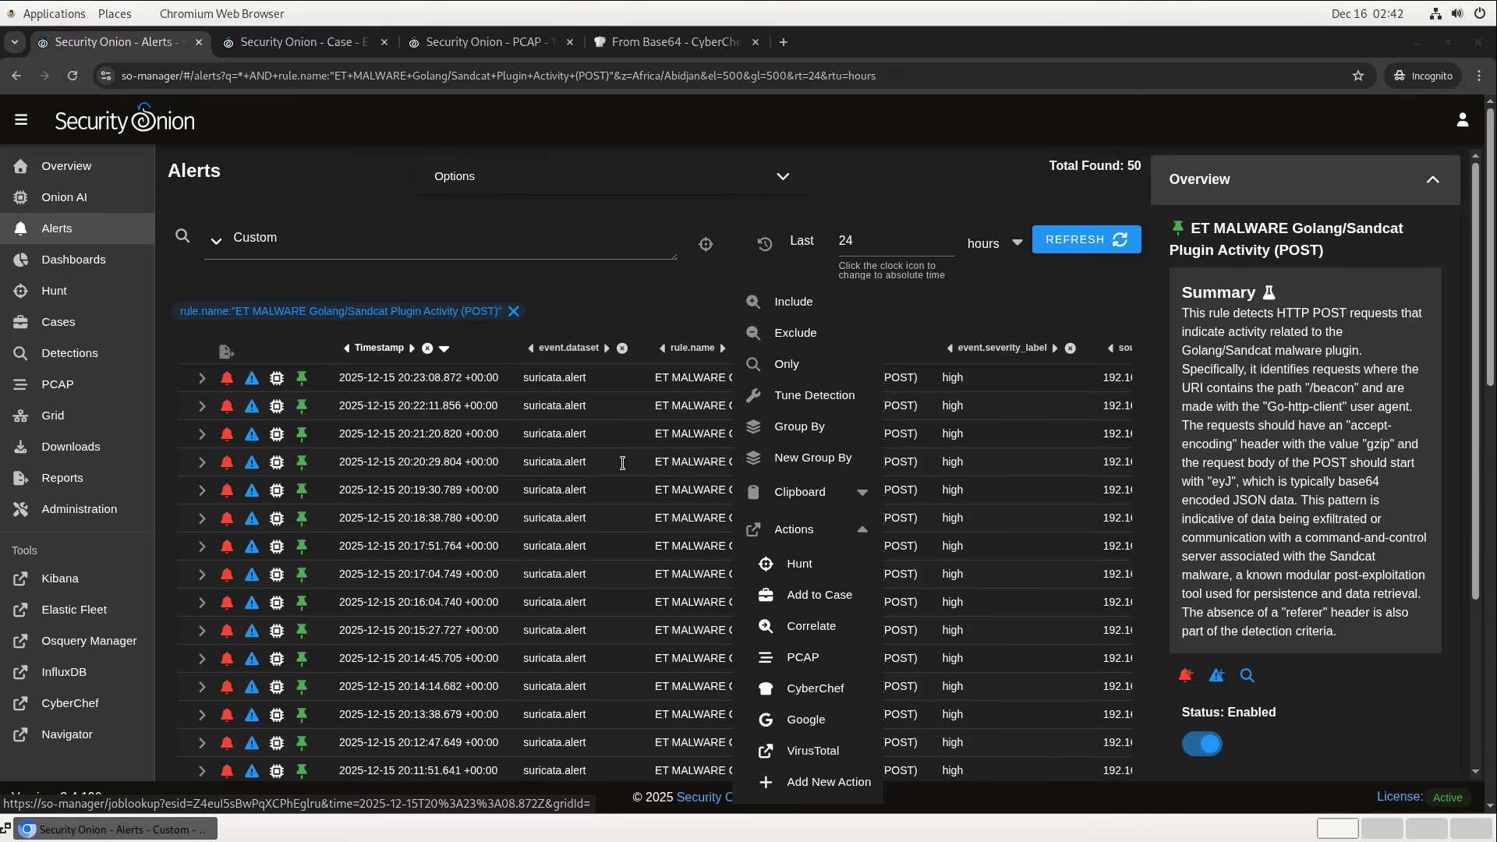
Expand the most recent Golang/Sandcat alert and examine its detail fields, including the decoded network data.
{"action": "left_click", "coordinate": [625, 514]}
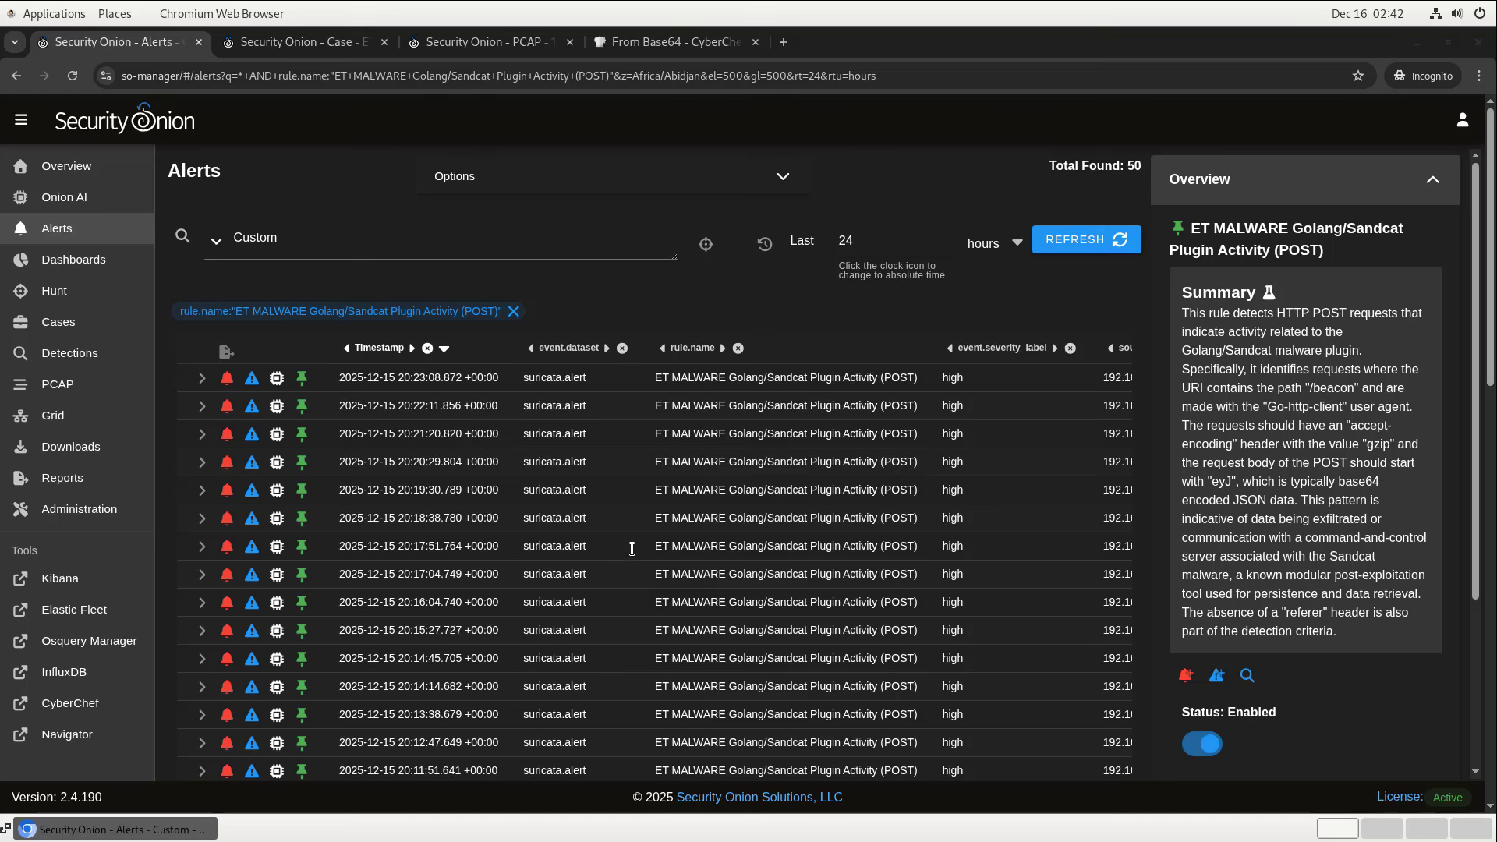
{"action": "left_click", "coordinate": [200, 379]}
{"action": "scroll", "coordinate": [546, 421], "scroll_direction": "down", "scroll_amount": 1}
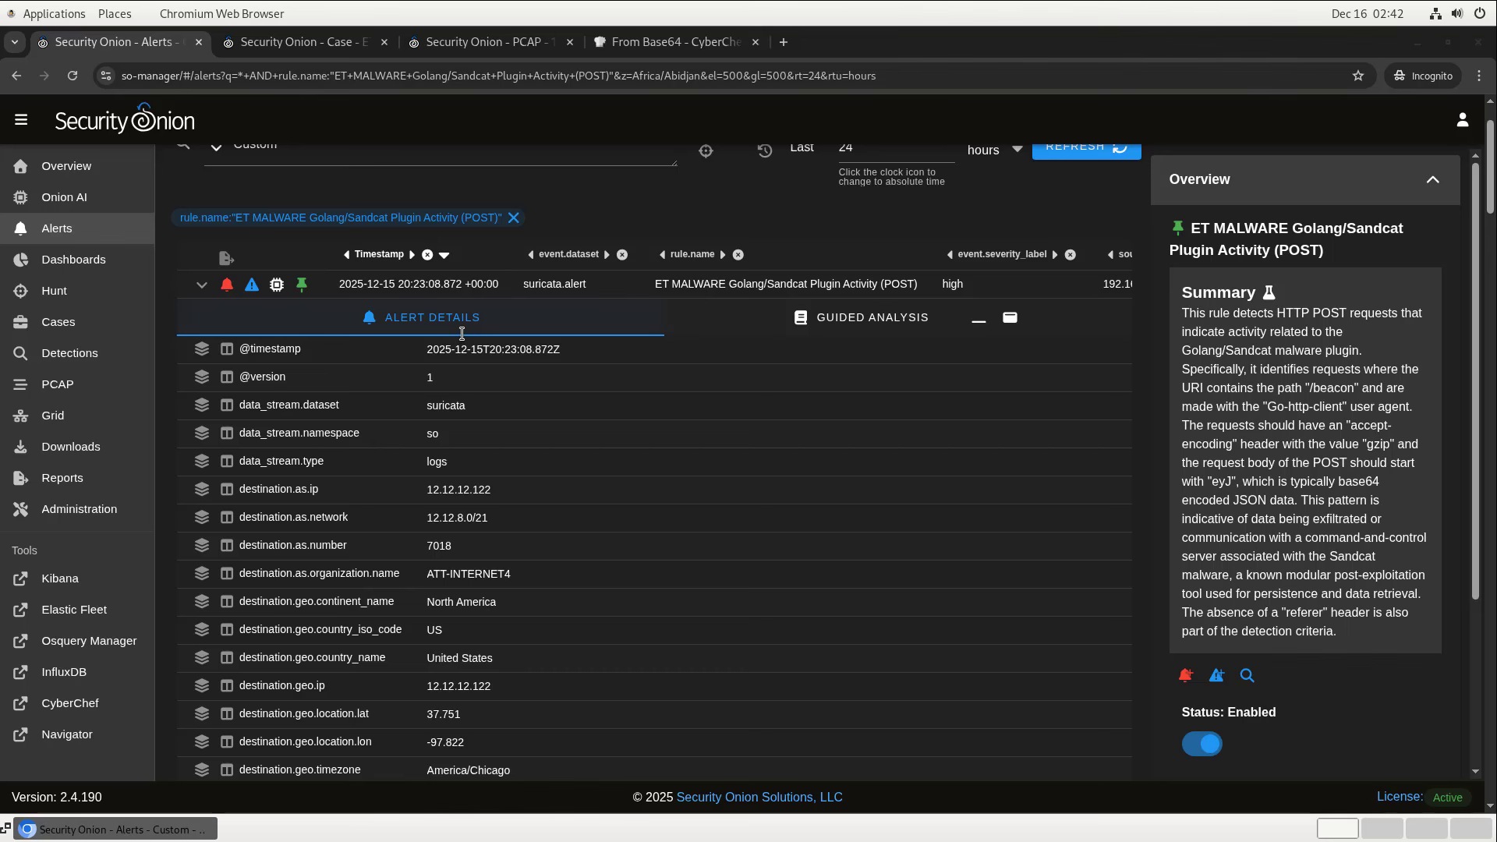
{"action": "scroll", "coordinate": [675, 535], "scroll_direction": "down", "scroll_amount": 3}
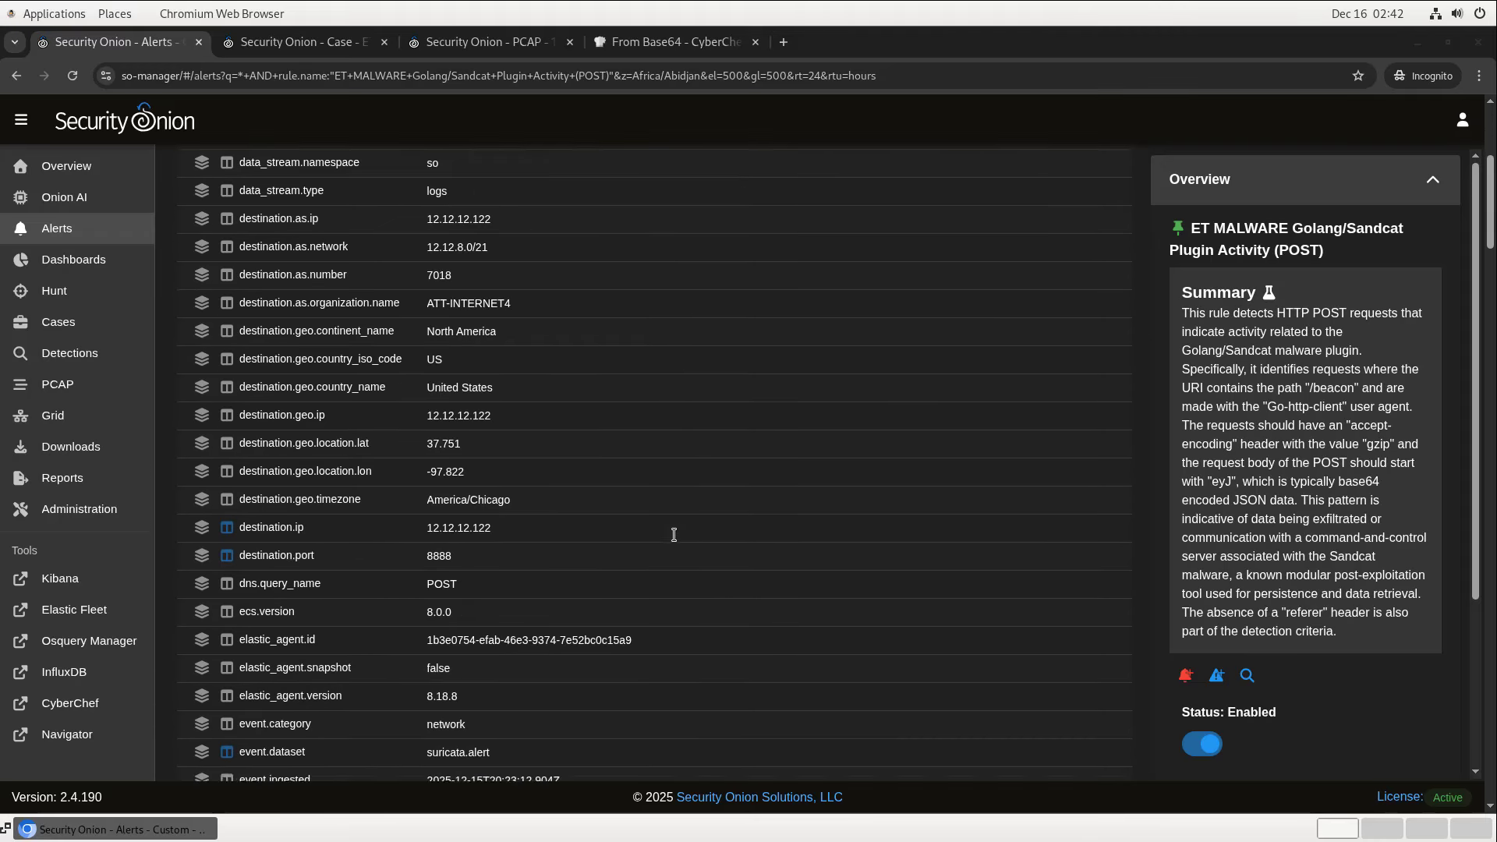
{"action": "scroll", "coordinate": [675, 535], "scroll_direction": "down", "scroll_amount": 3}
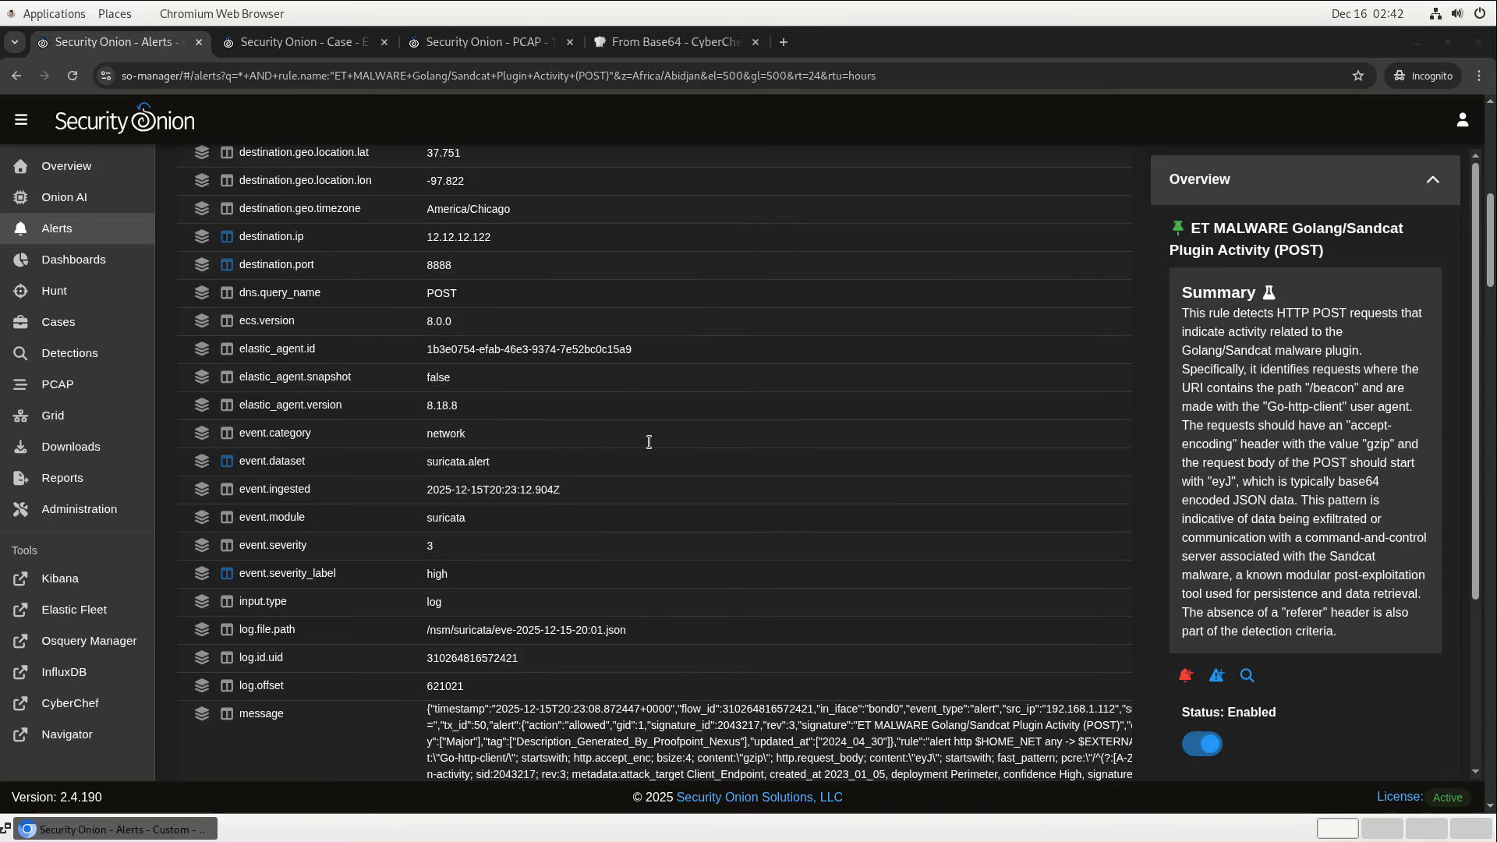
{"action": "scroll", "coordinate": [585, 441], "scroll_direction": "down", "scroll_amount": 1}
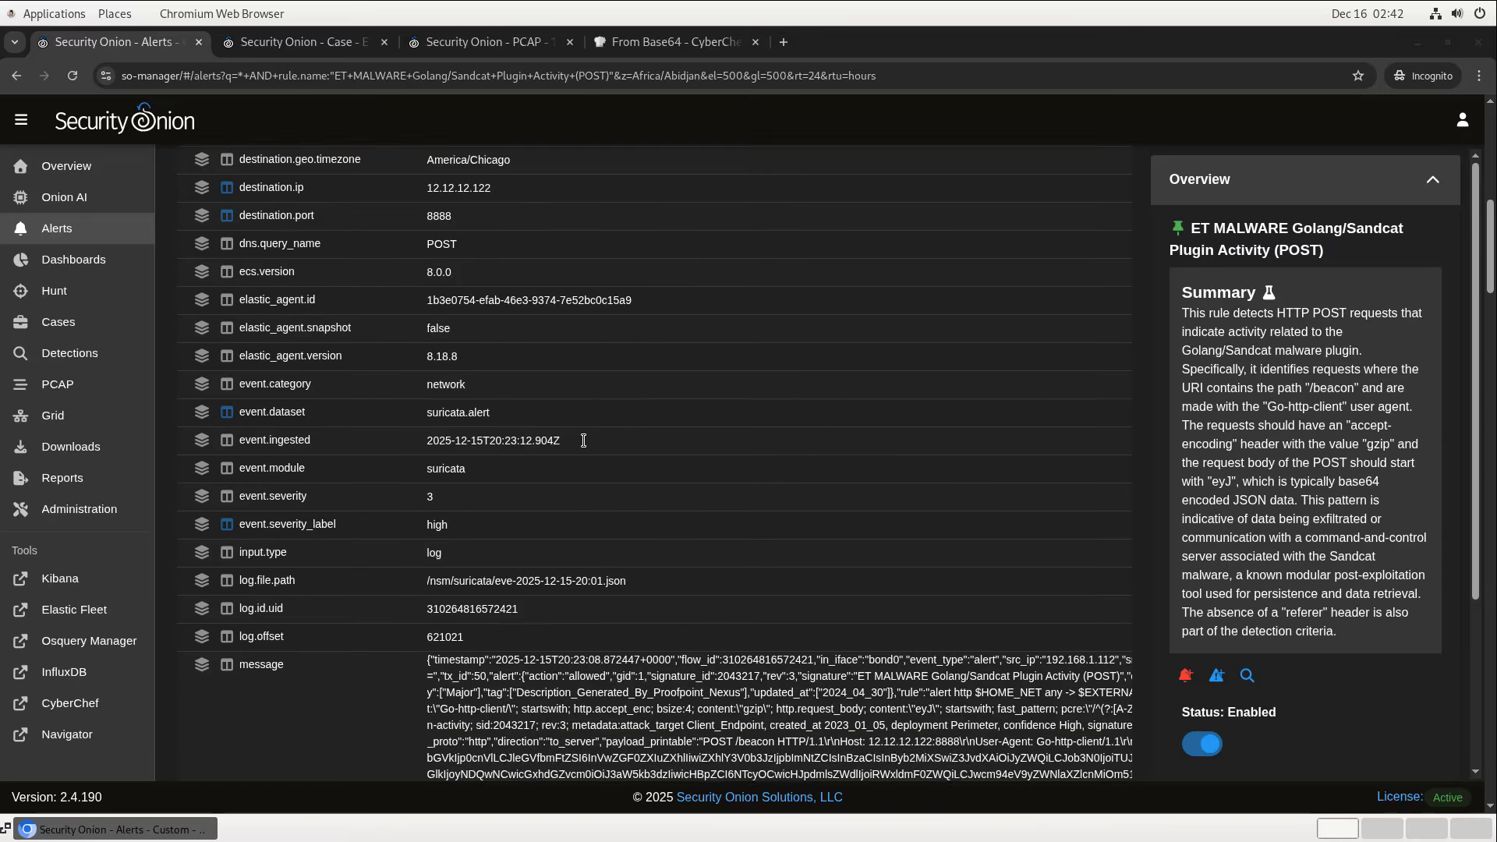
{"action": "scroll", "coordinate": [583, 441], "scroll_direction": "down", "scroll_amount": 8}
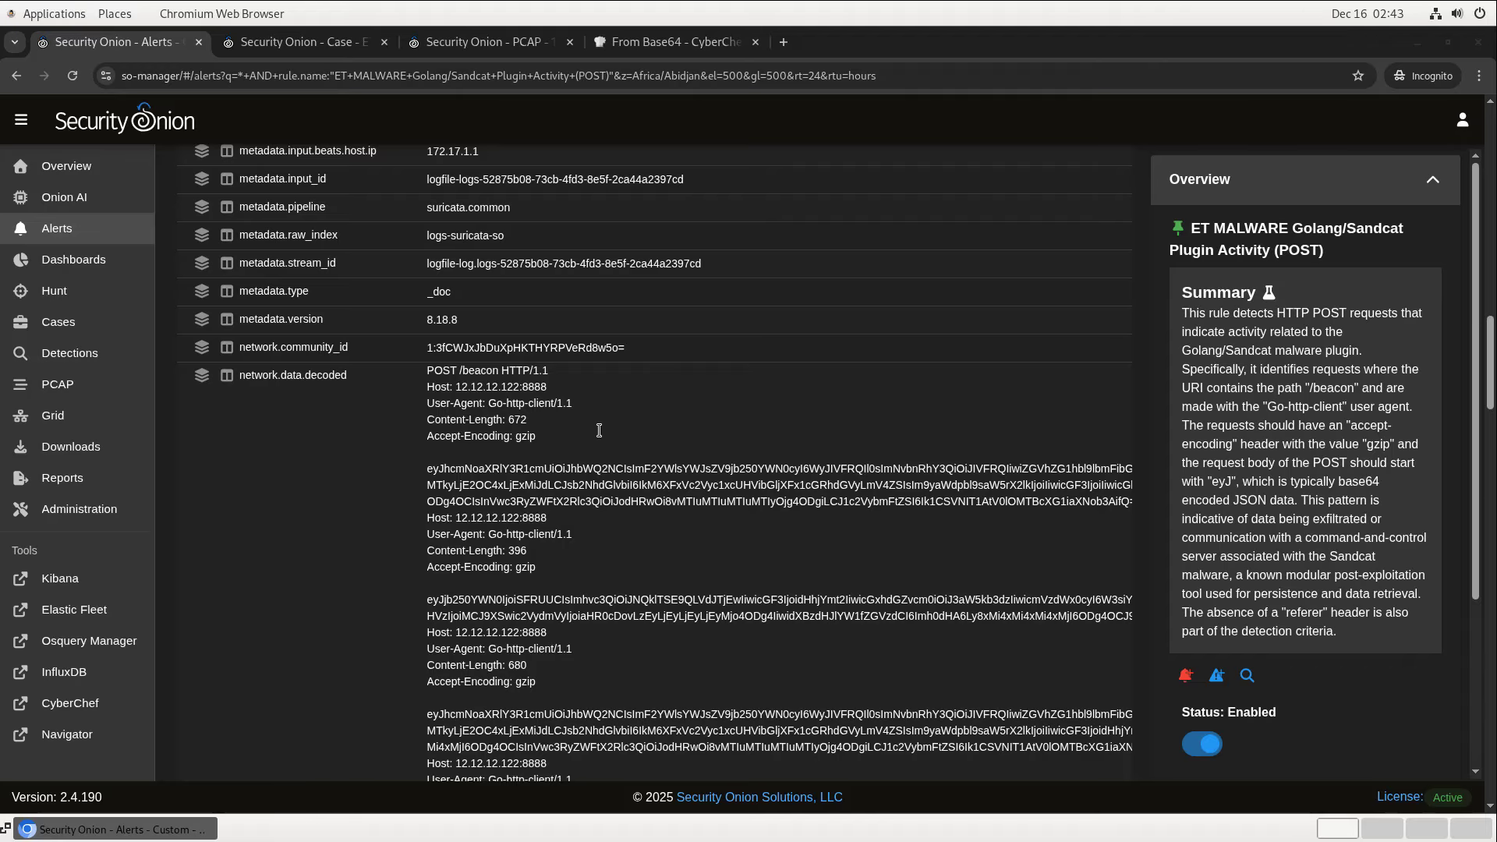
{"action": "scroll", "coordinate": [599, 430], "scroll_direction": "up", "scroll_amount": 10}
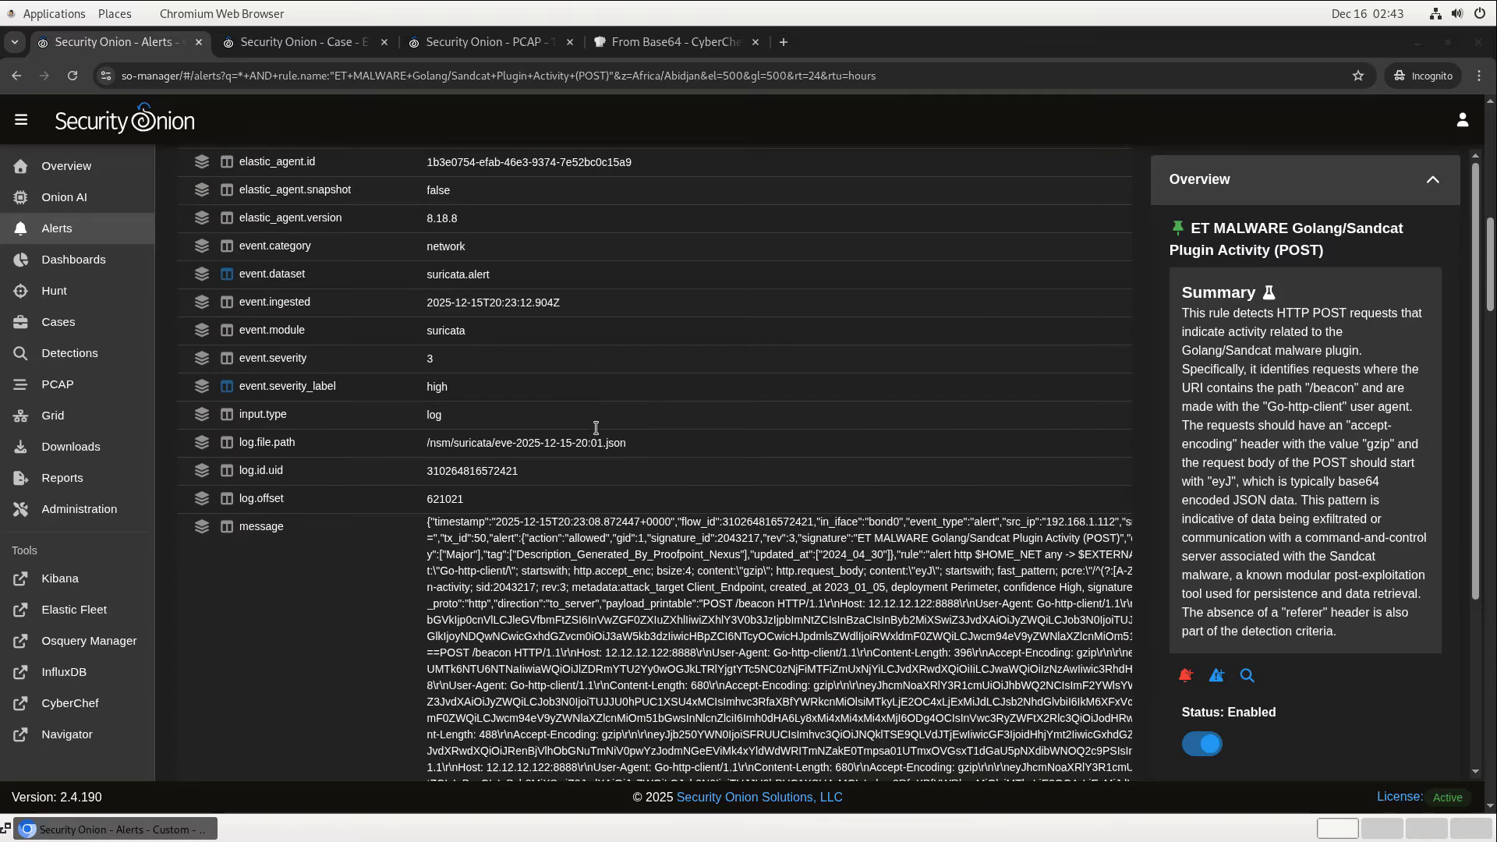
{"action": "scroll", "coordinate": [596, 428], "scroll_direction": "up", "scroll_amount": 10}
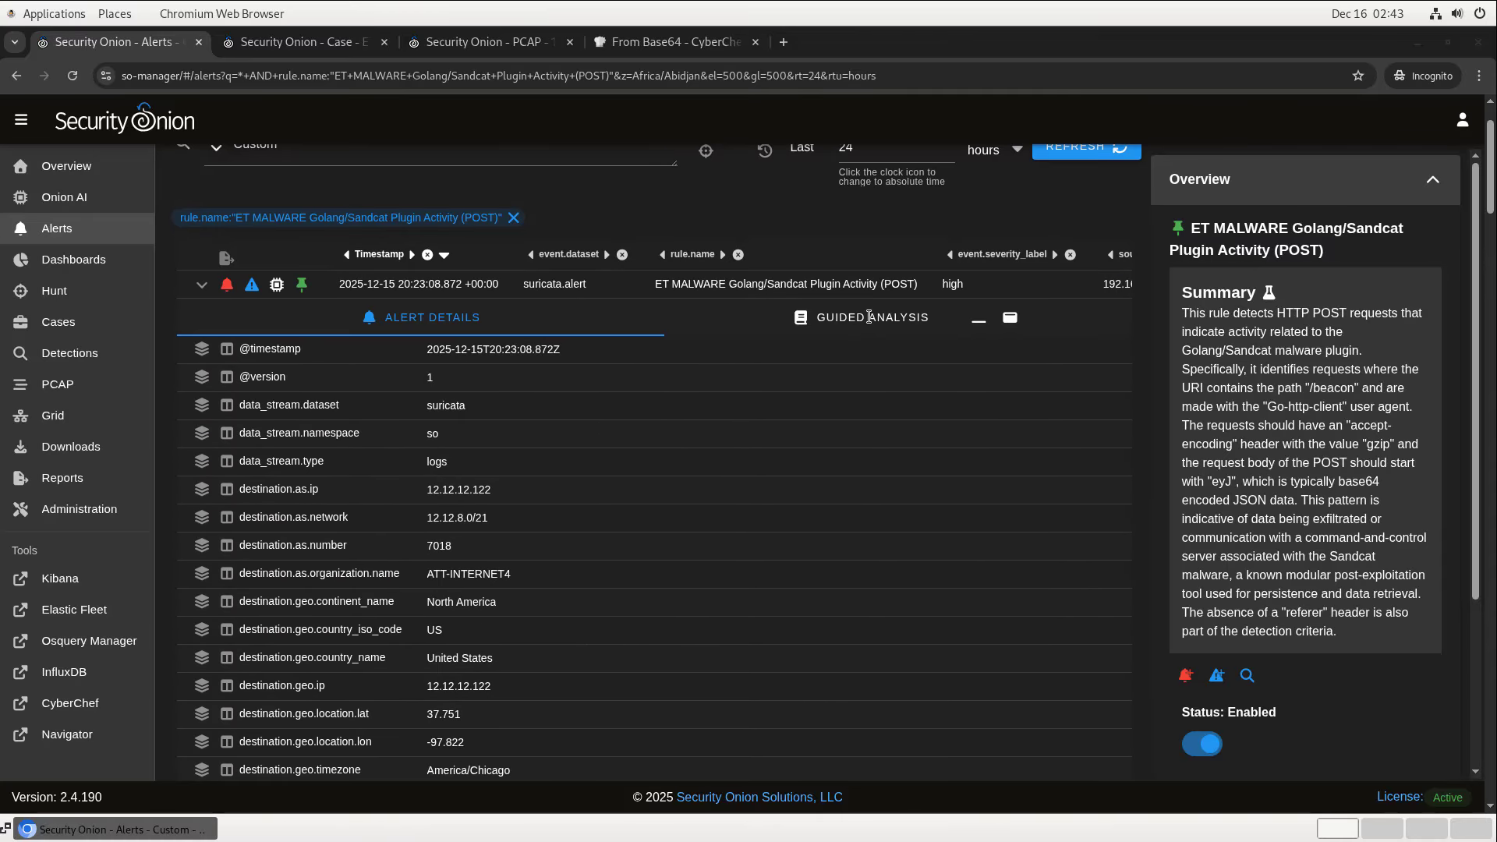
Show the alert's Guided Analysis, view the /beacon POST request question's query in a separate Hunt browser tab, and return to Alerts.
{"action": "left_click", "coordinate": [869, 316]}
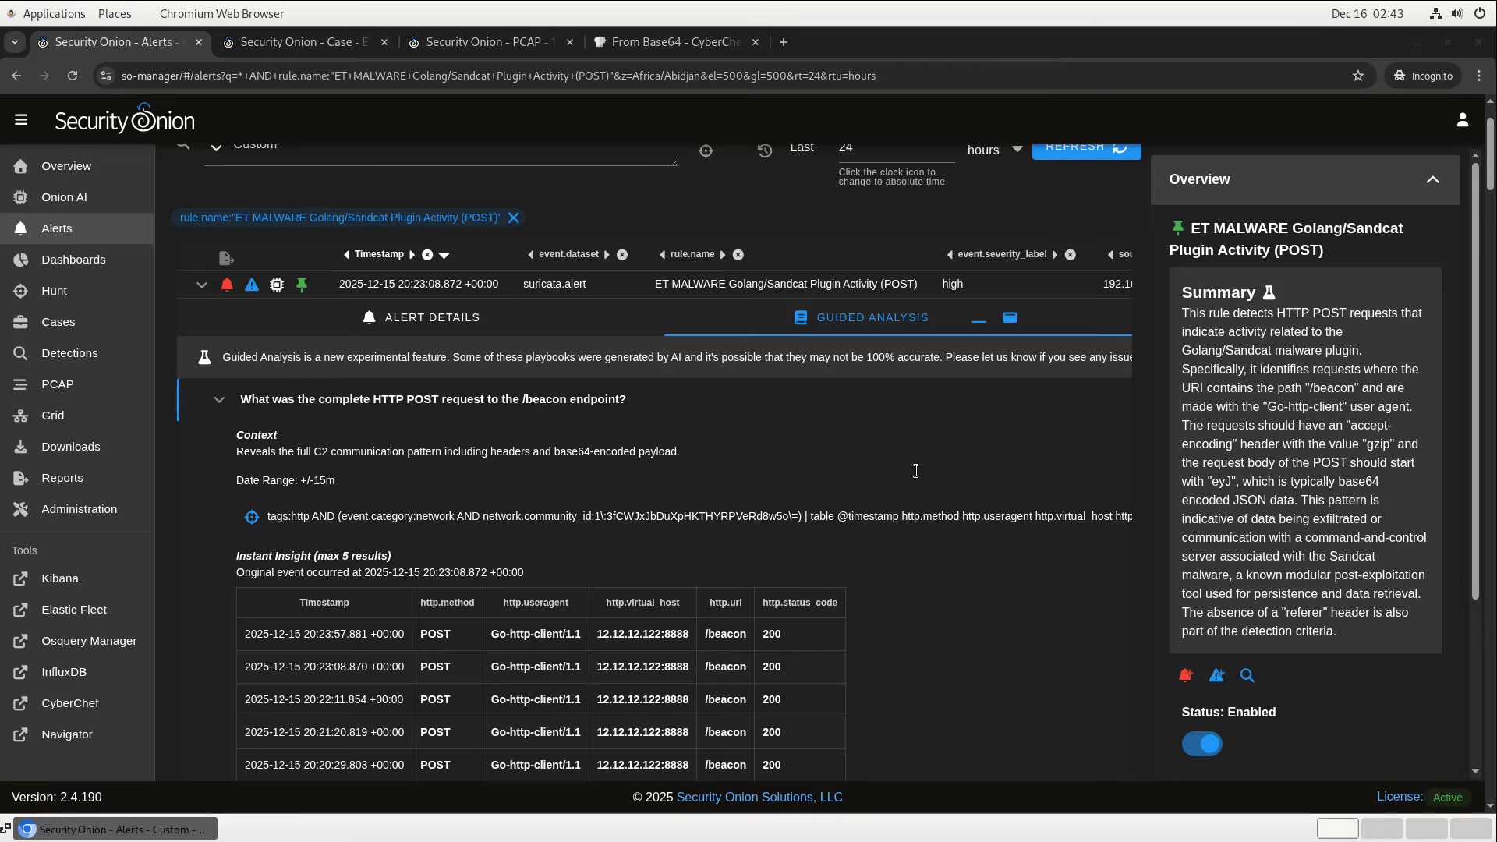
{"action": "scroll", "coordinate": [825, 601], "scroll_direction": "down", "scroll_amount": 3}
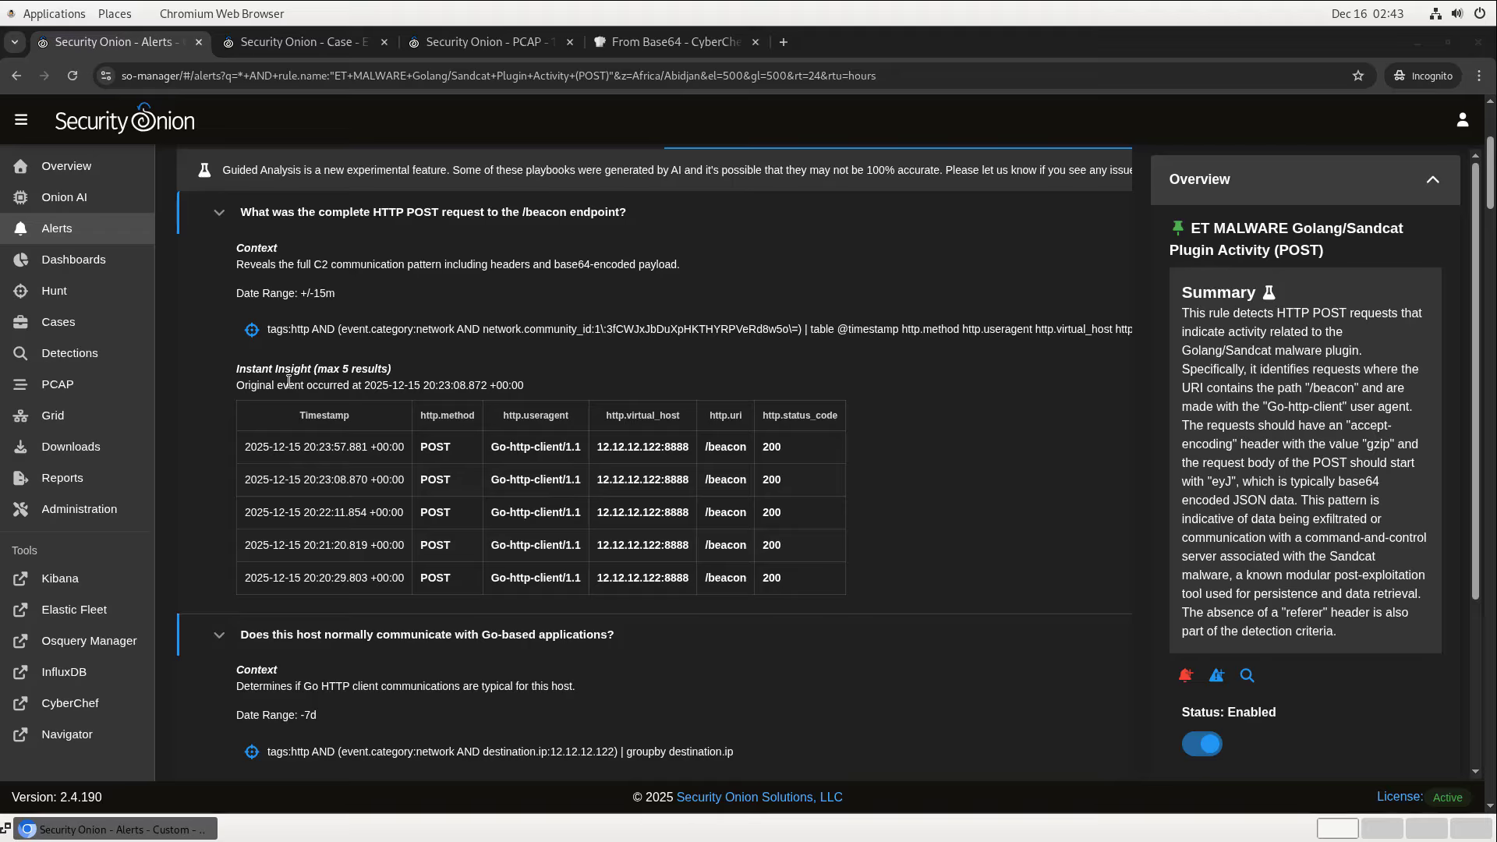
{"action": "middle_click", "coordinate": [251, 334]}
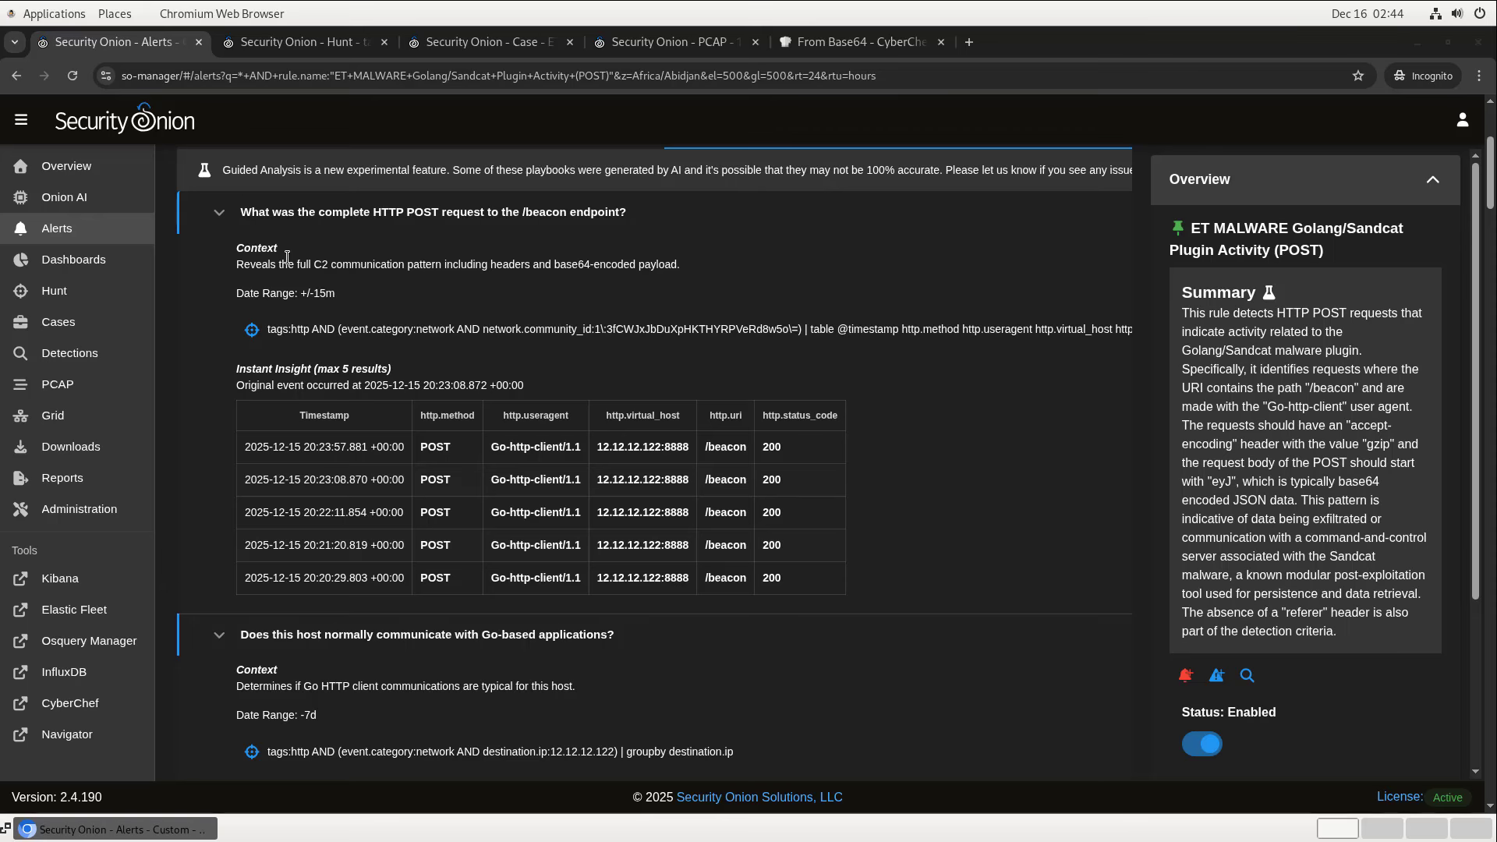
{"action": "left_click", "coordinate": [334, 47]}
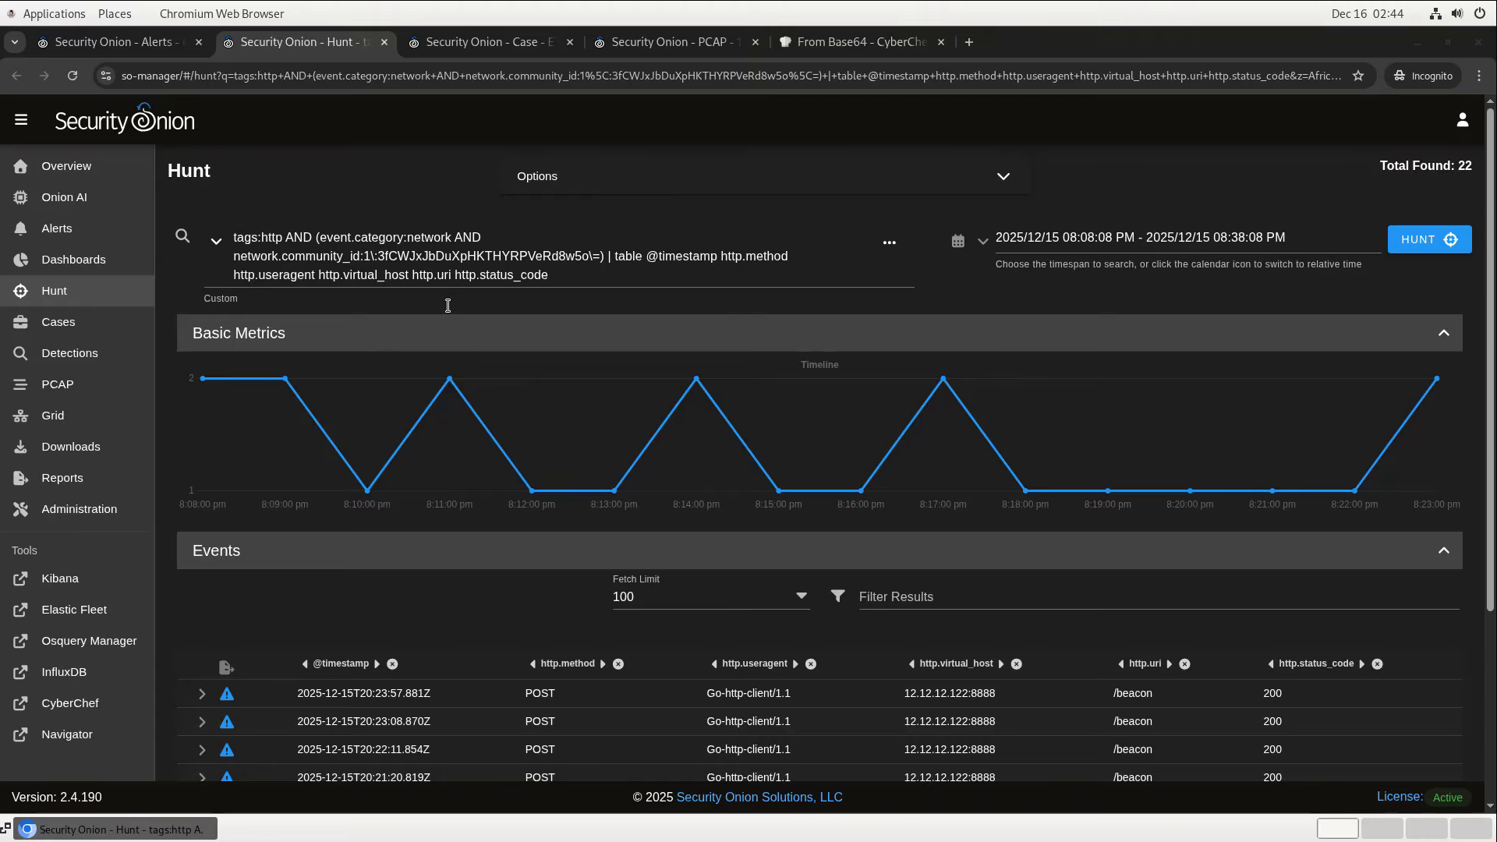
{"action": "left_click", "coordinate": [119, 44]}
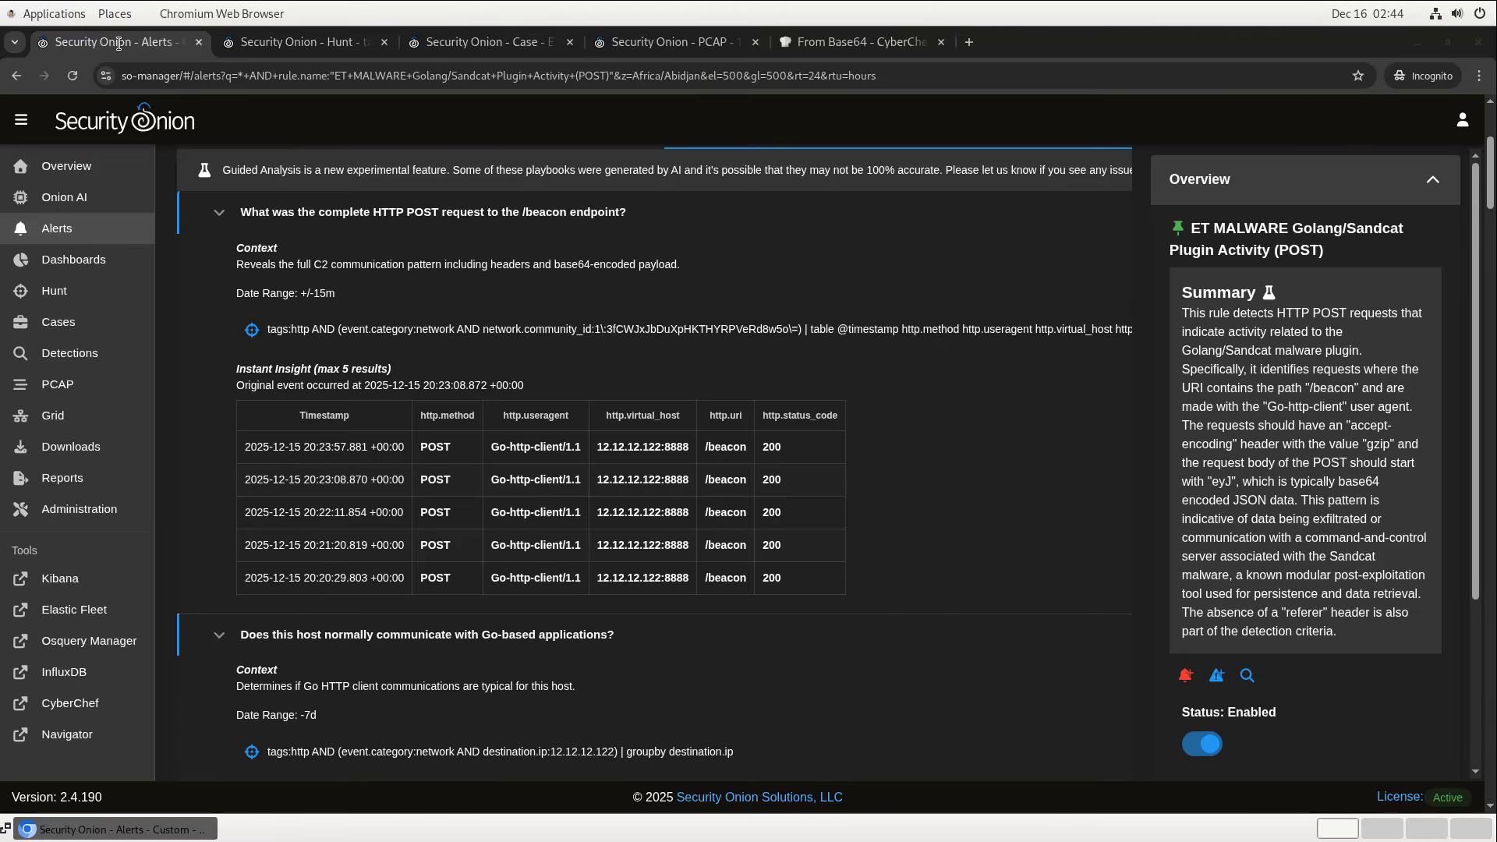
Review the remaining Guided Analysis questions, including DNS queries, external connections, connection timing and related alerts, and collapse the alert.
{"action": "scroll", "coordinate": [965, 490], "scroll_direction": "down", "scroll_amount": 1}
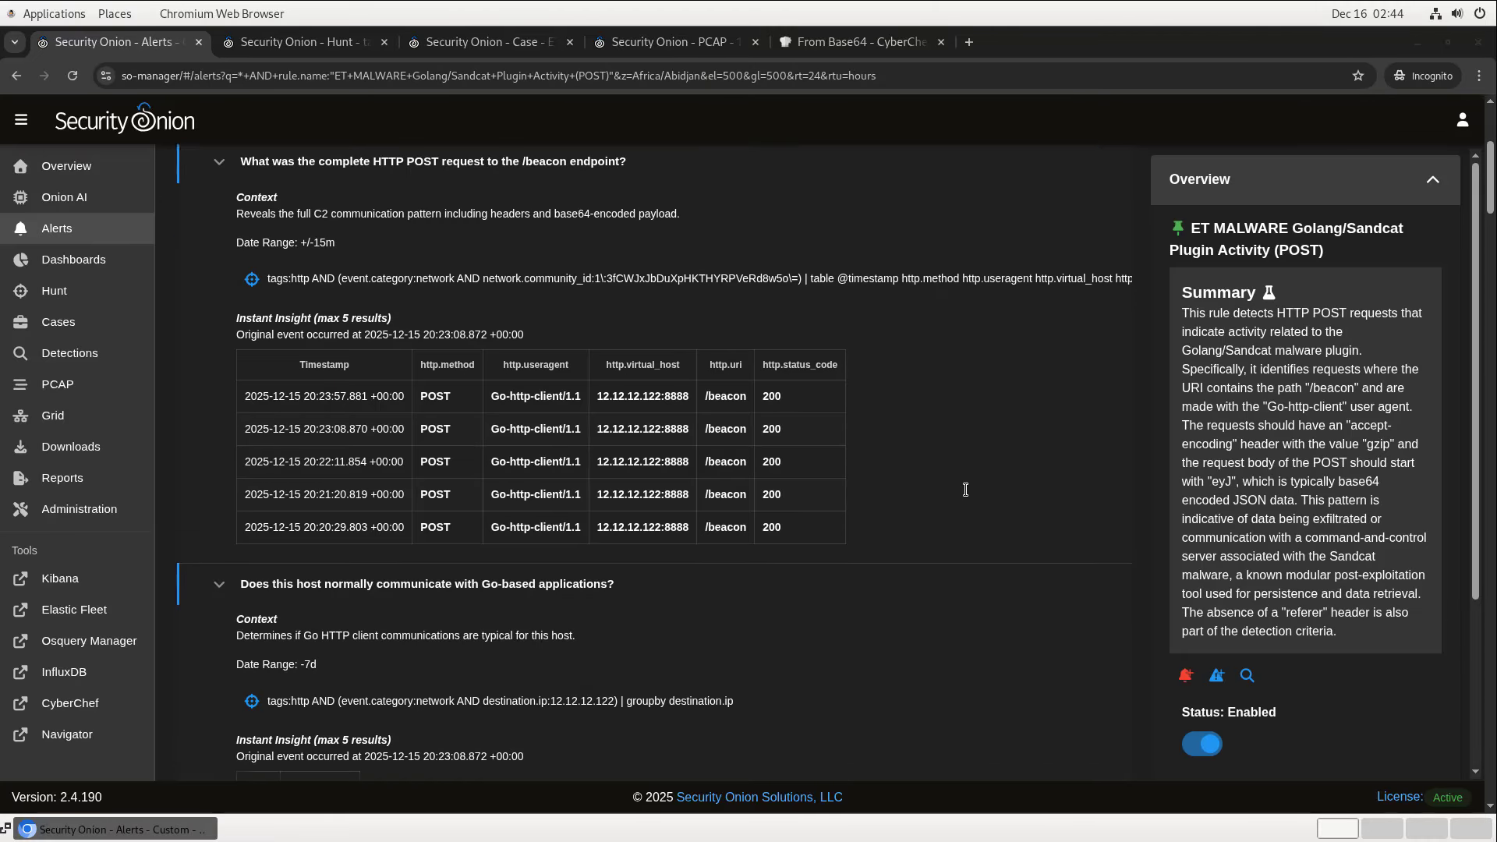
{"action": "scroll", "coordinate": [965, 489], "scroll_direction": "down", "scroll_amount": 3}
{"action": "scroll", "coordinate": [922, 487], "scroll_direction": "down", "scroll_amount": 3}
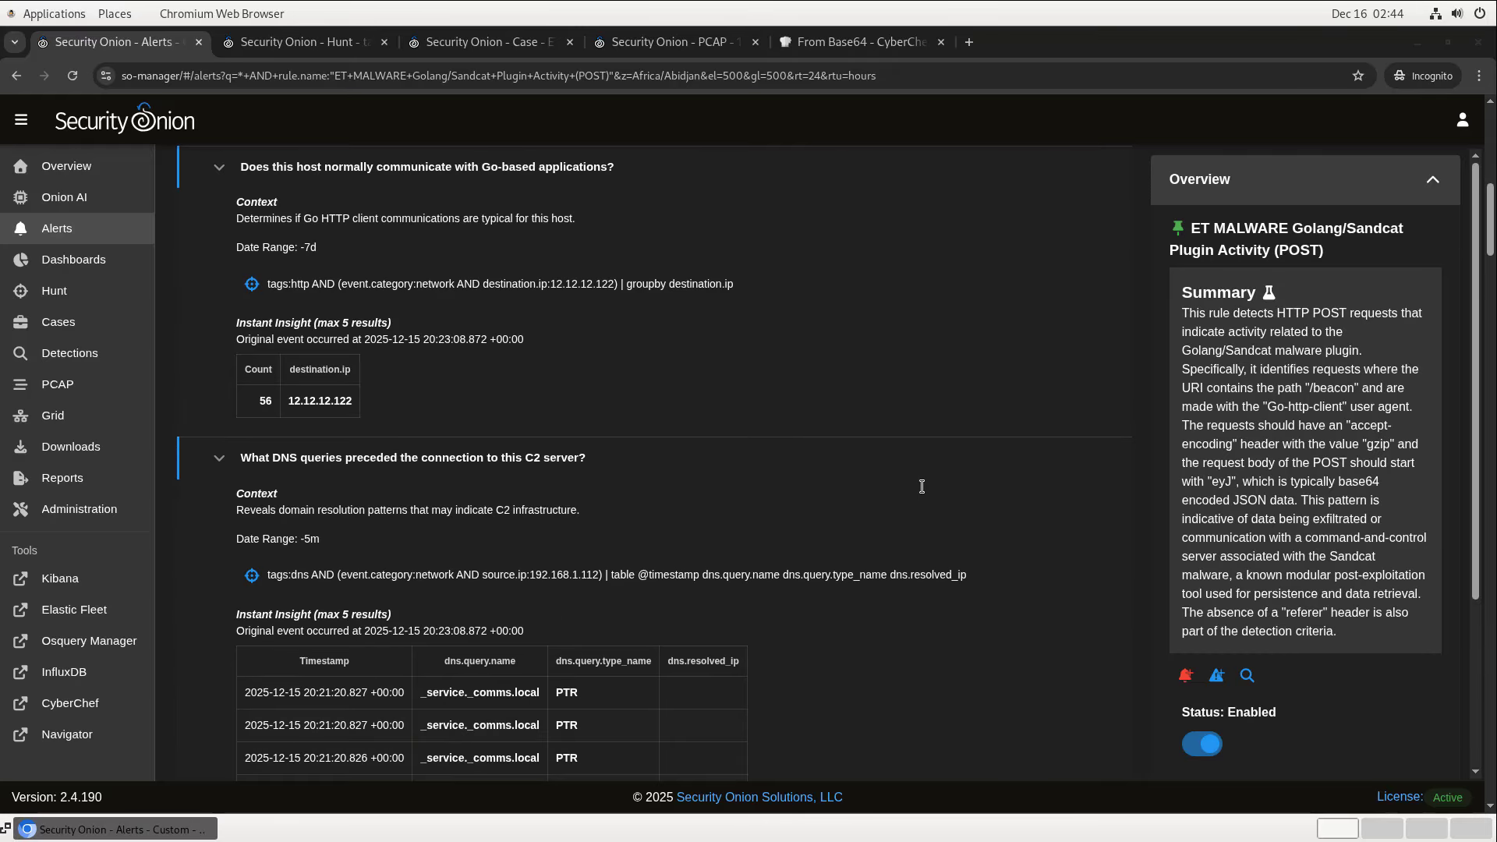
{"action": "scroll", "coordinate": [714, 463], "scroll_direction": "down", "scroll_amount": 2}
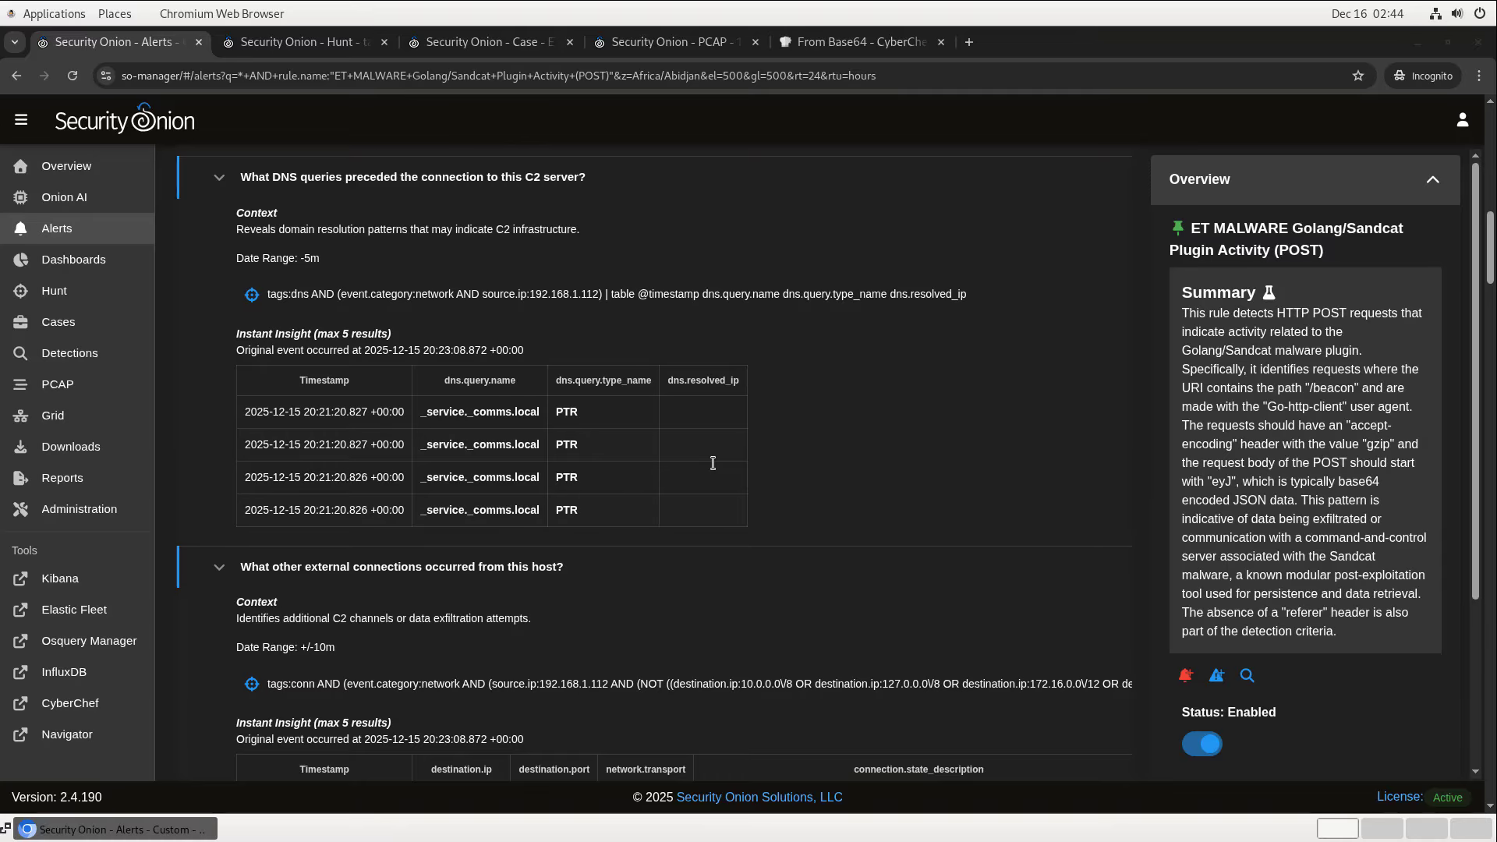
{"action": "scroll", "coordinate": [712, 463], "scroll_direction": "down", "scroll_amount": 2}
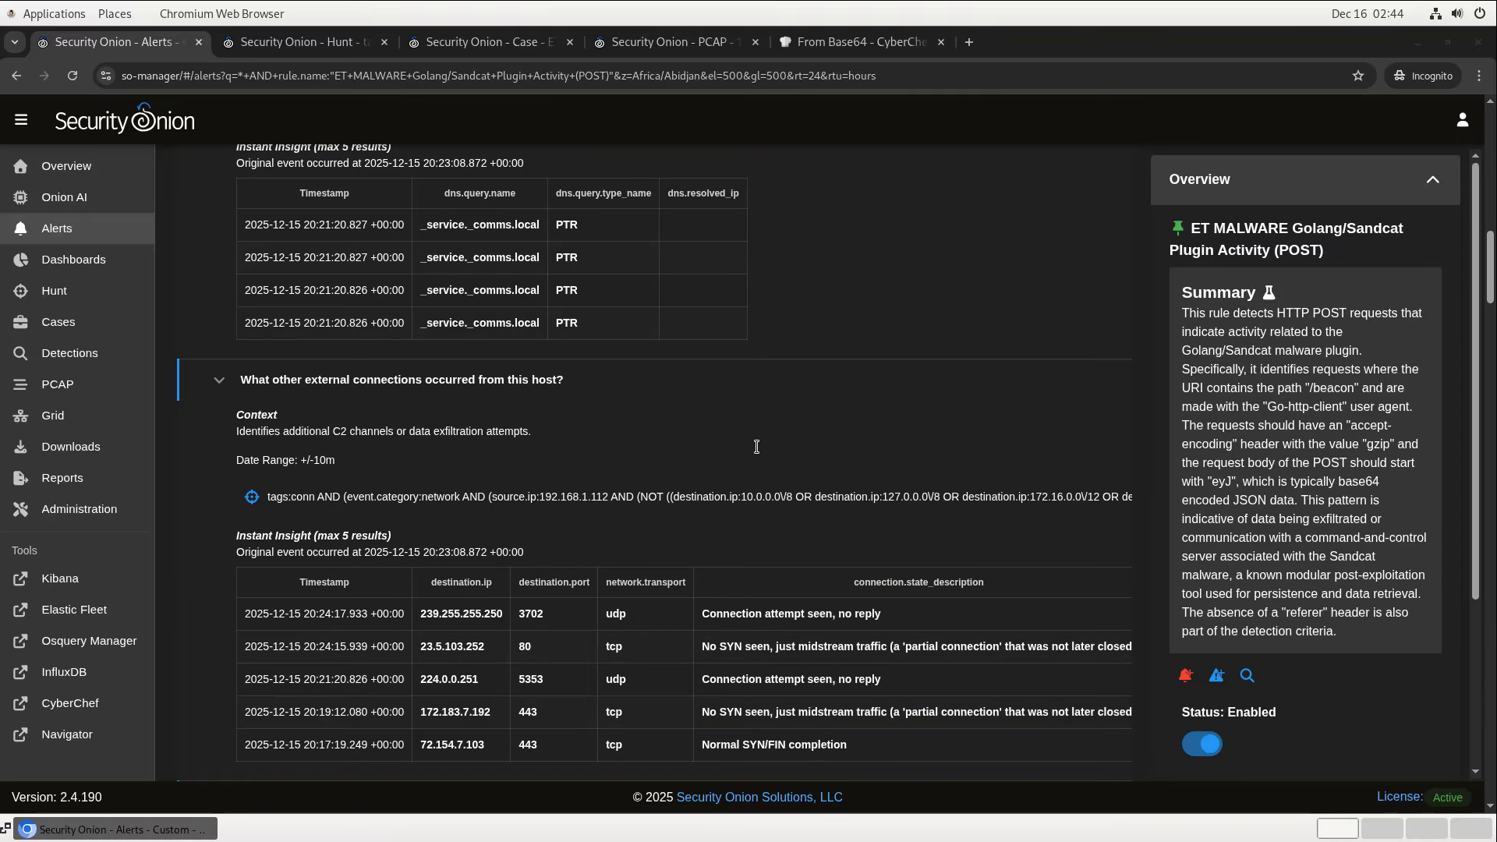
{"action": "scroll", "coordinate": [757, 447], "scroll_direction": "down", "scroll_amount": 1}
{"action": "scroll", "coordinate": [754, 448], "scroll_direction": "down", "scroll_amount": 2}
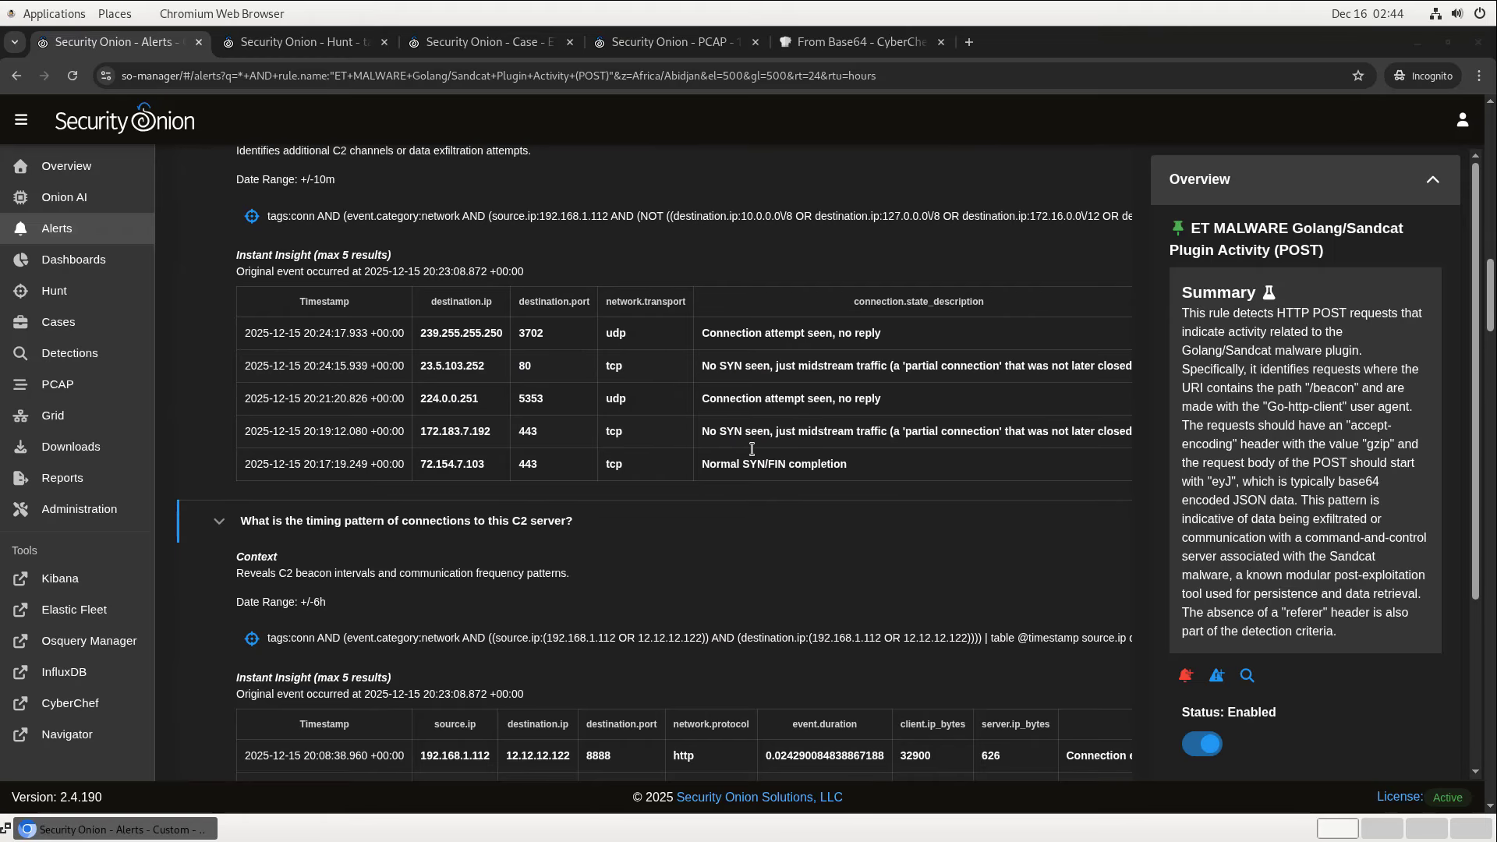
{"action": "scroll", "coordinate": [752, 449], "scroll_direction": "down", "scroll_amount": 2}
{"action": "scroll", "coordinate": [750, 450], "scroll_direction": "down", "scroll_amount": 4}
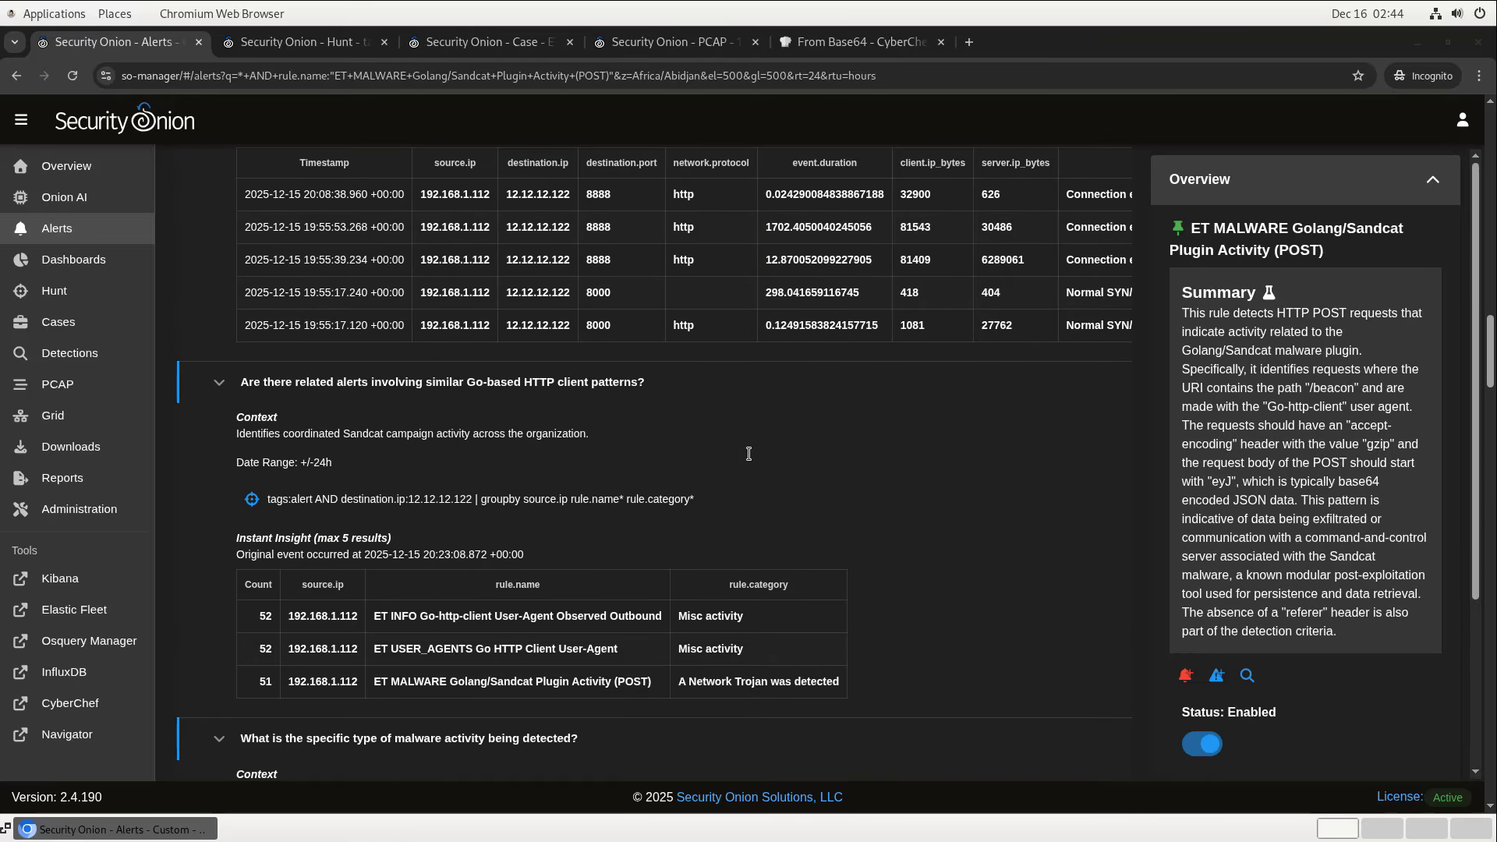
{"action": "scroll", "coordinate": [749, 454], "scroll_direction": "down", "scroll_amount": 3}
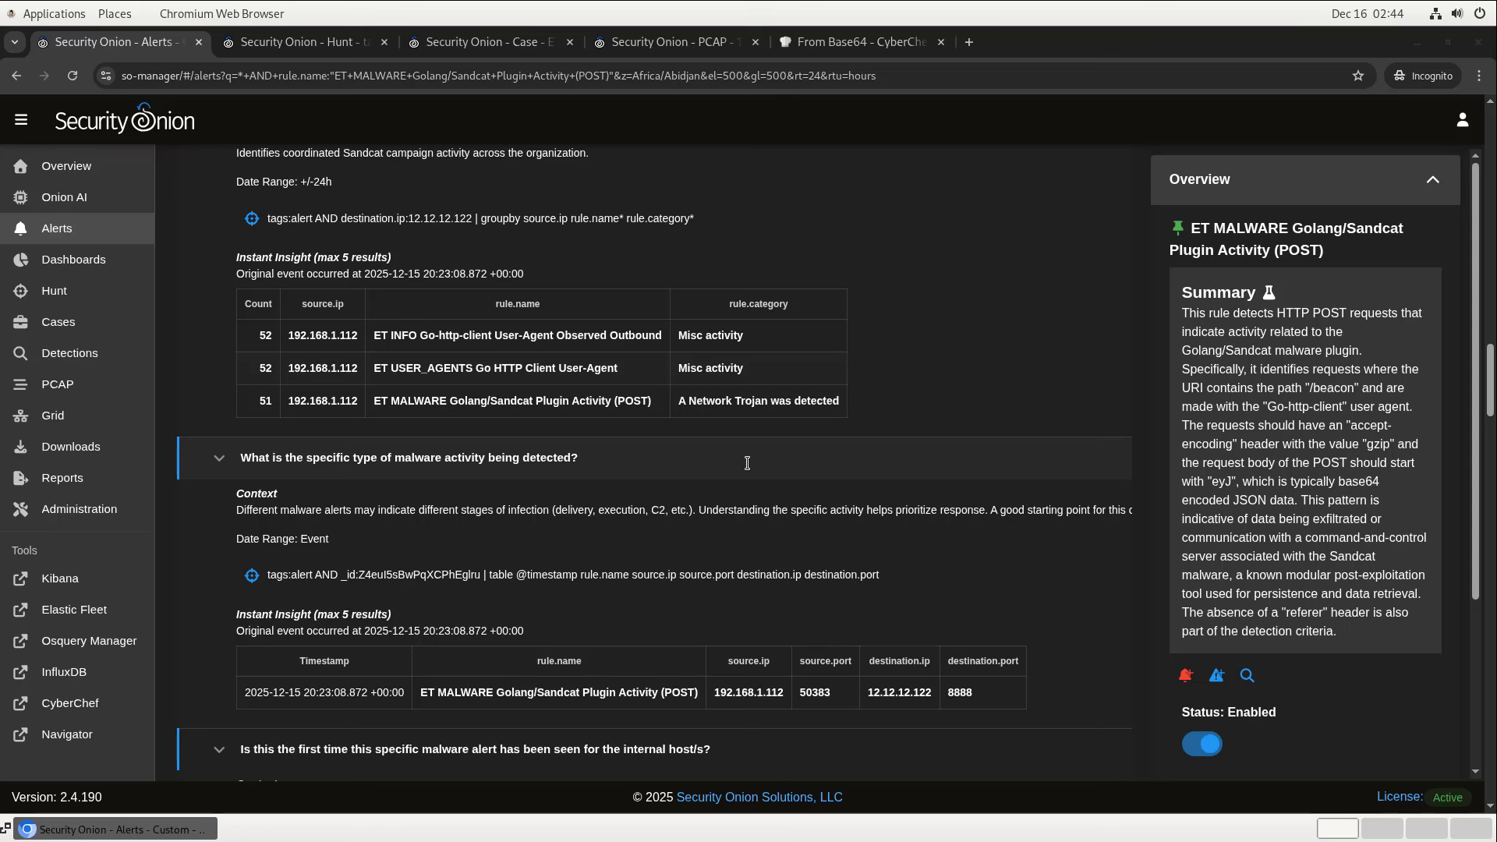
{"action": "scroll", "coordinate": [747, 463], "scroll_direction": "down", "scroll_amount": 1}
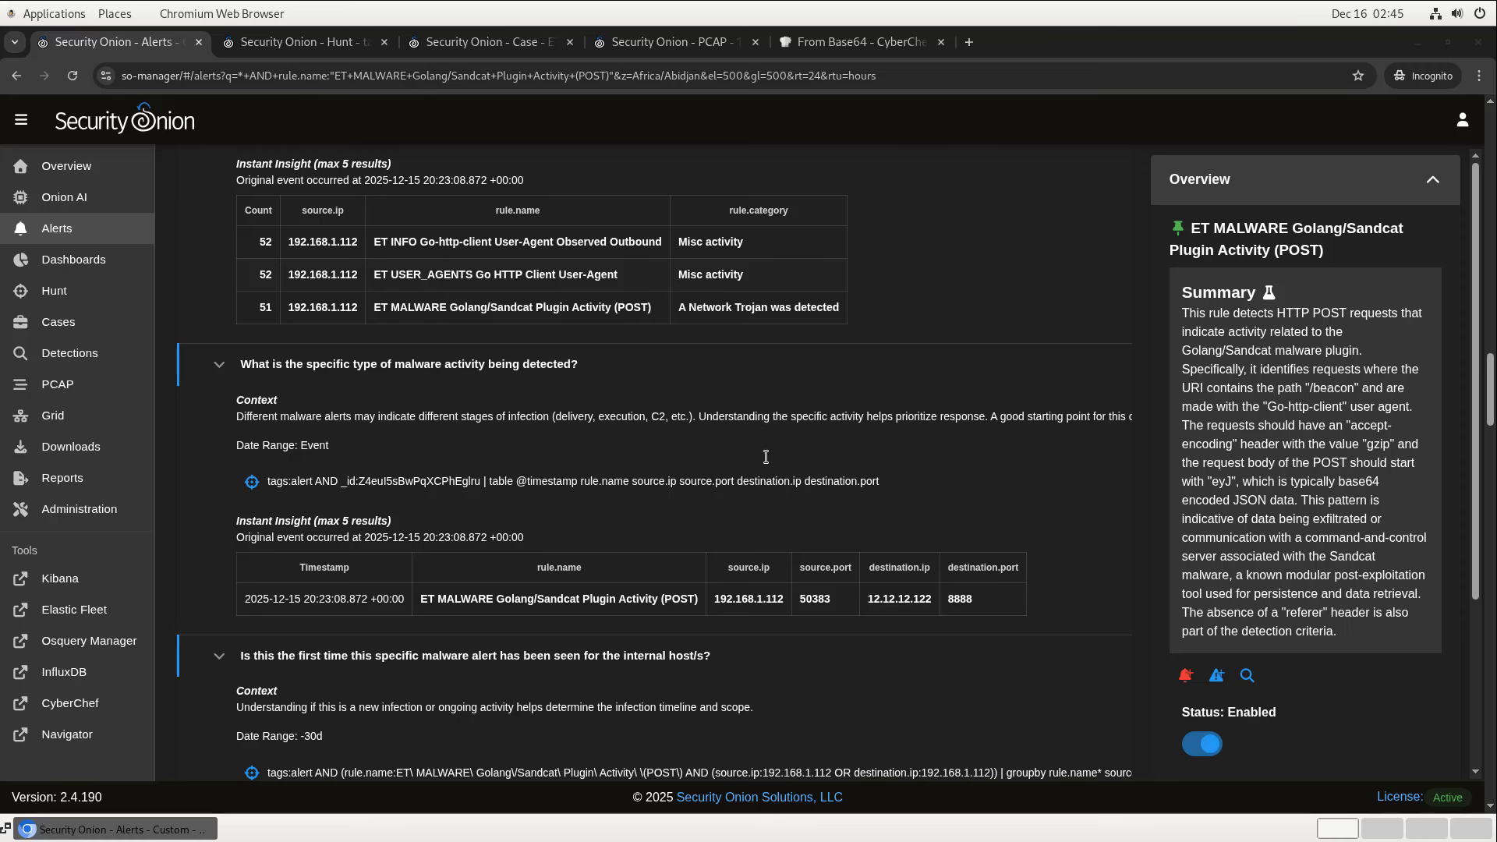
{"action": "scroll", "coordinate": [766, 457], "scroll_direction": "up", "scroll_amount": 20}
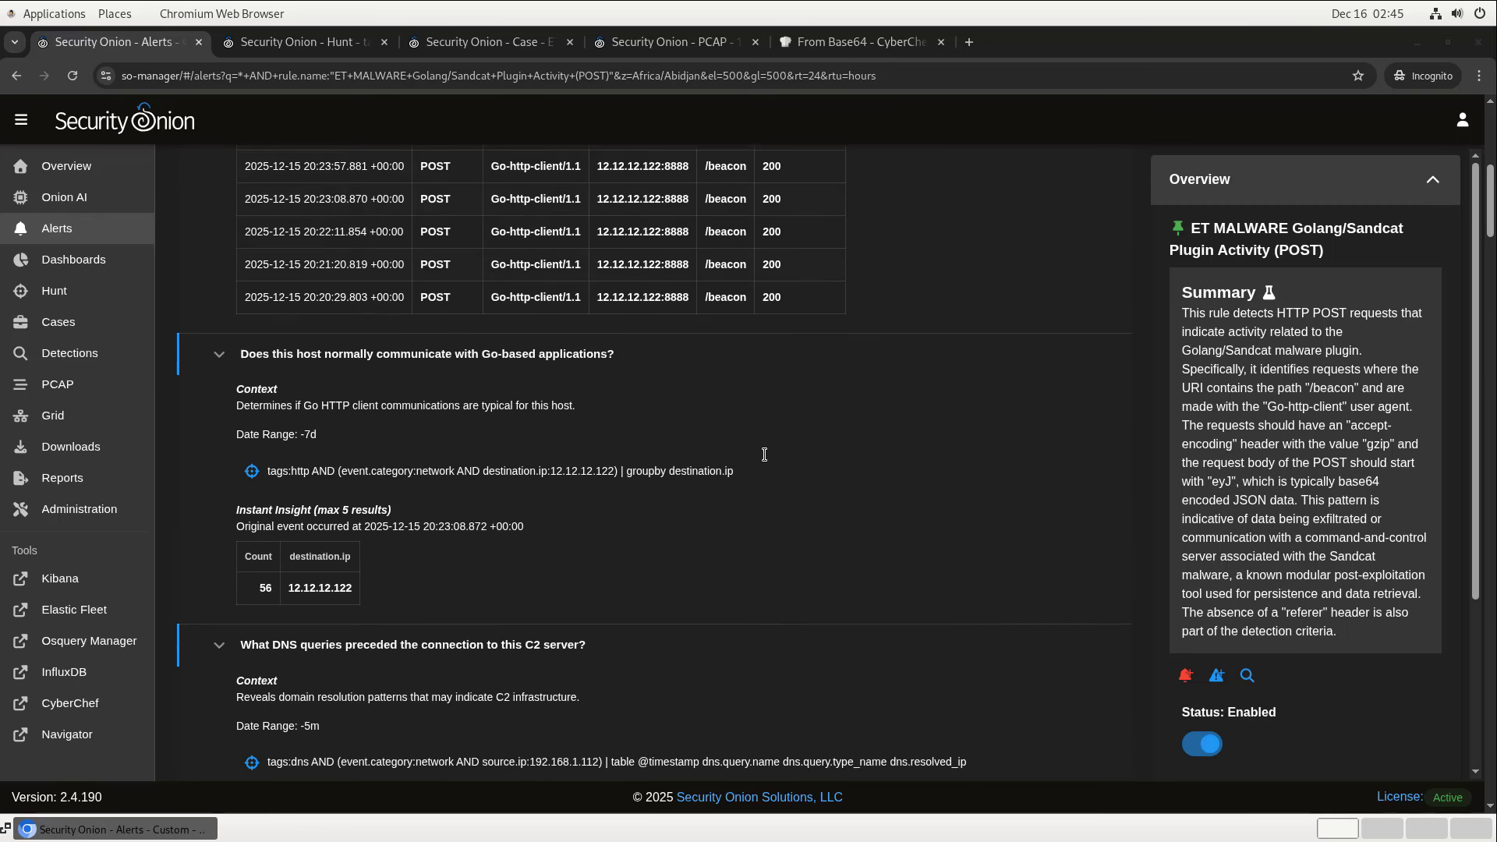
{"action": "scroll", "coordinate": [765, 455], "scroll_direction": "up", "scroll_amount": 8}
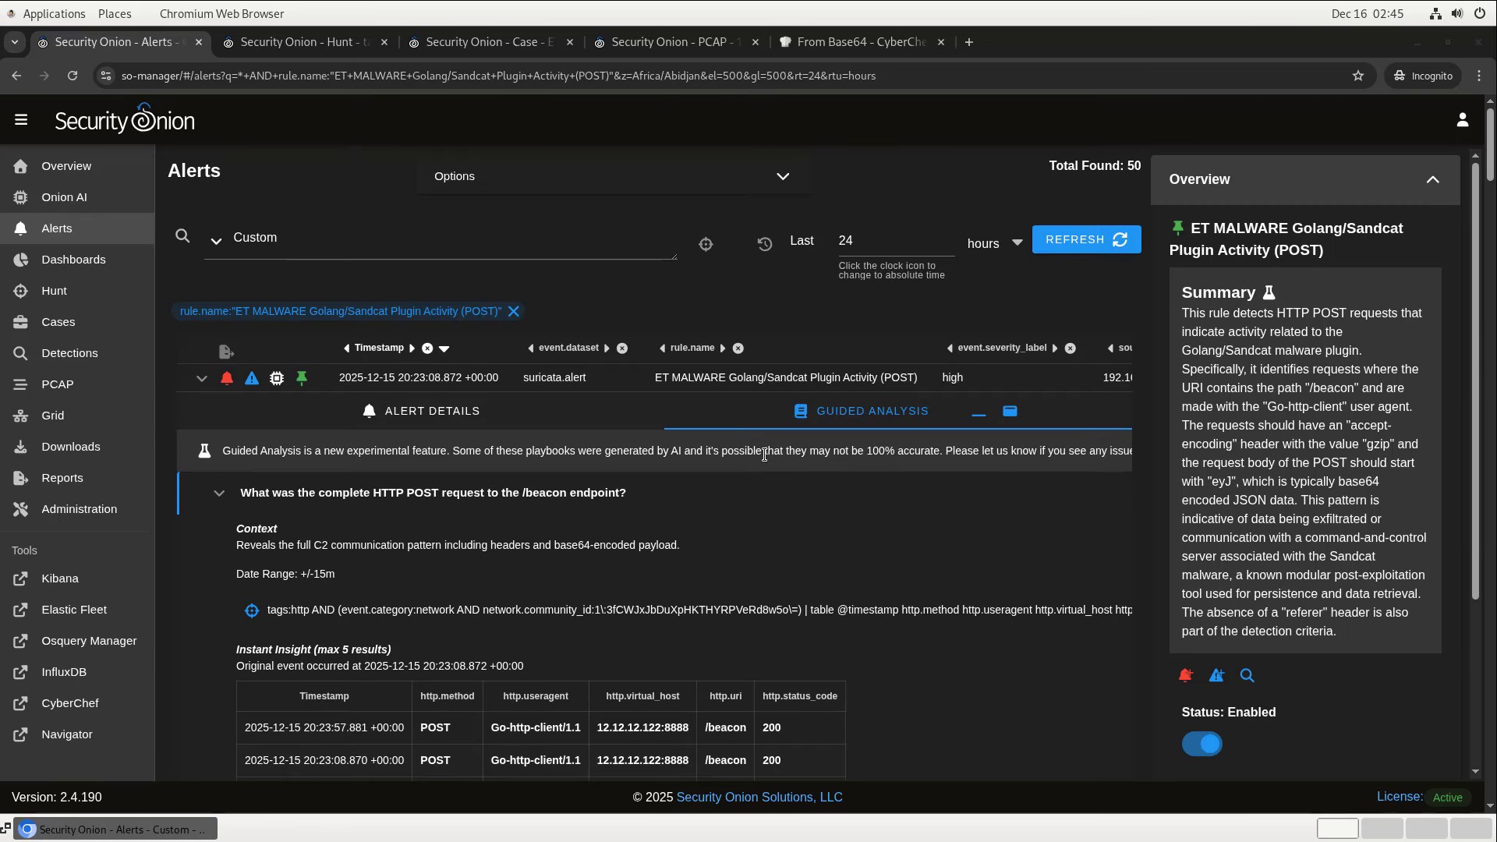
{"action": "left_click", "coordinate": [204, 380]}
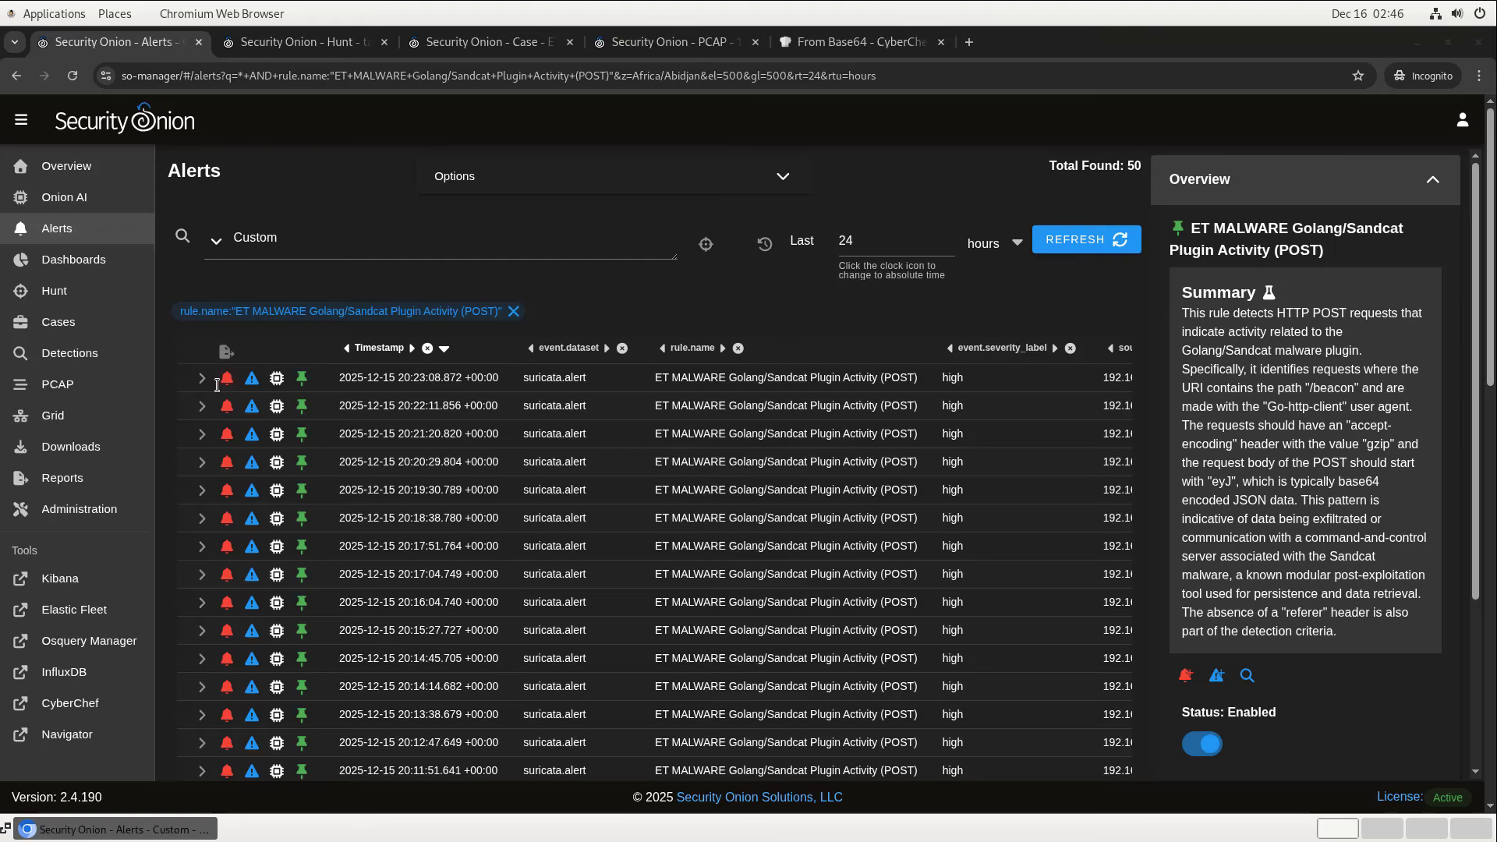
Correlate the most recent Golang/Sandcat alert and switch to the resulting Hunt browser tab.
{"action": "left_click", "coordinate": [727, 394]}
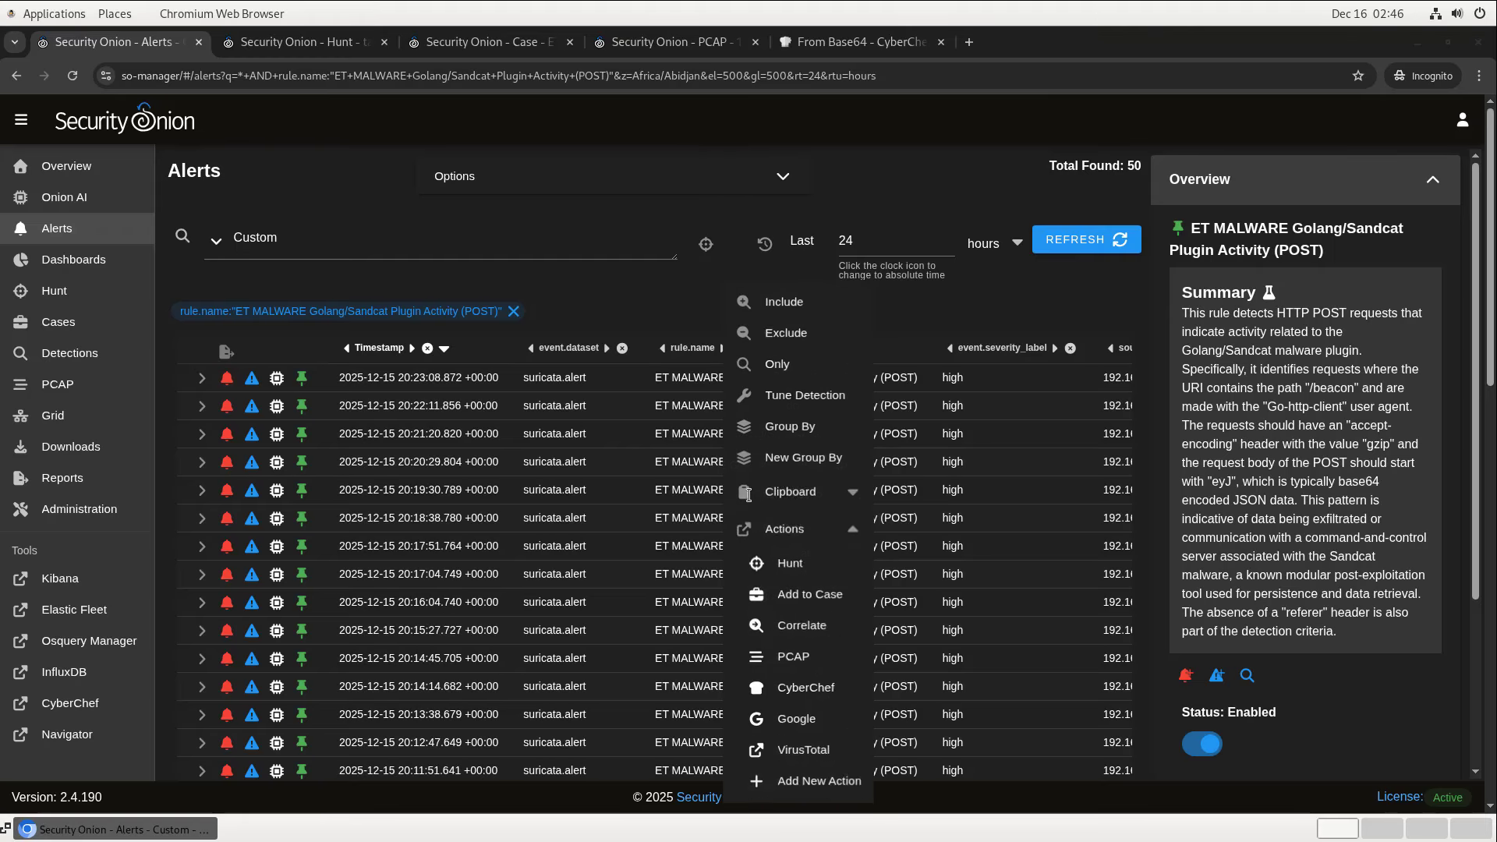
{"action": "left_click", "coordinate": [847, 624]}
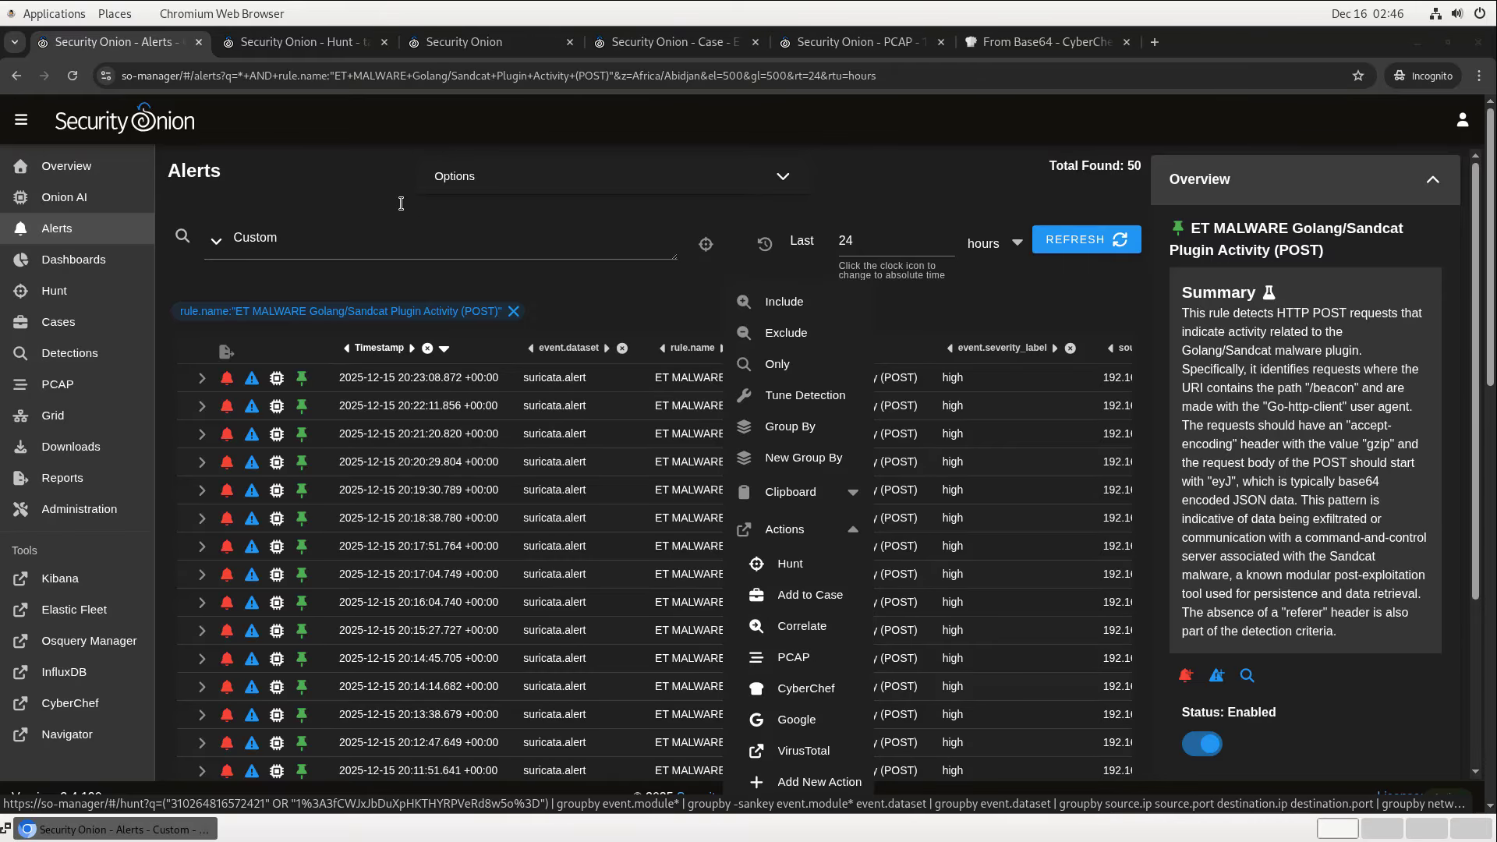
{"action": "left_click", "coordinate": [476, 42]}
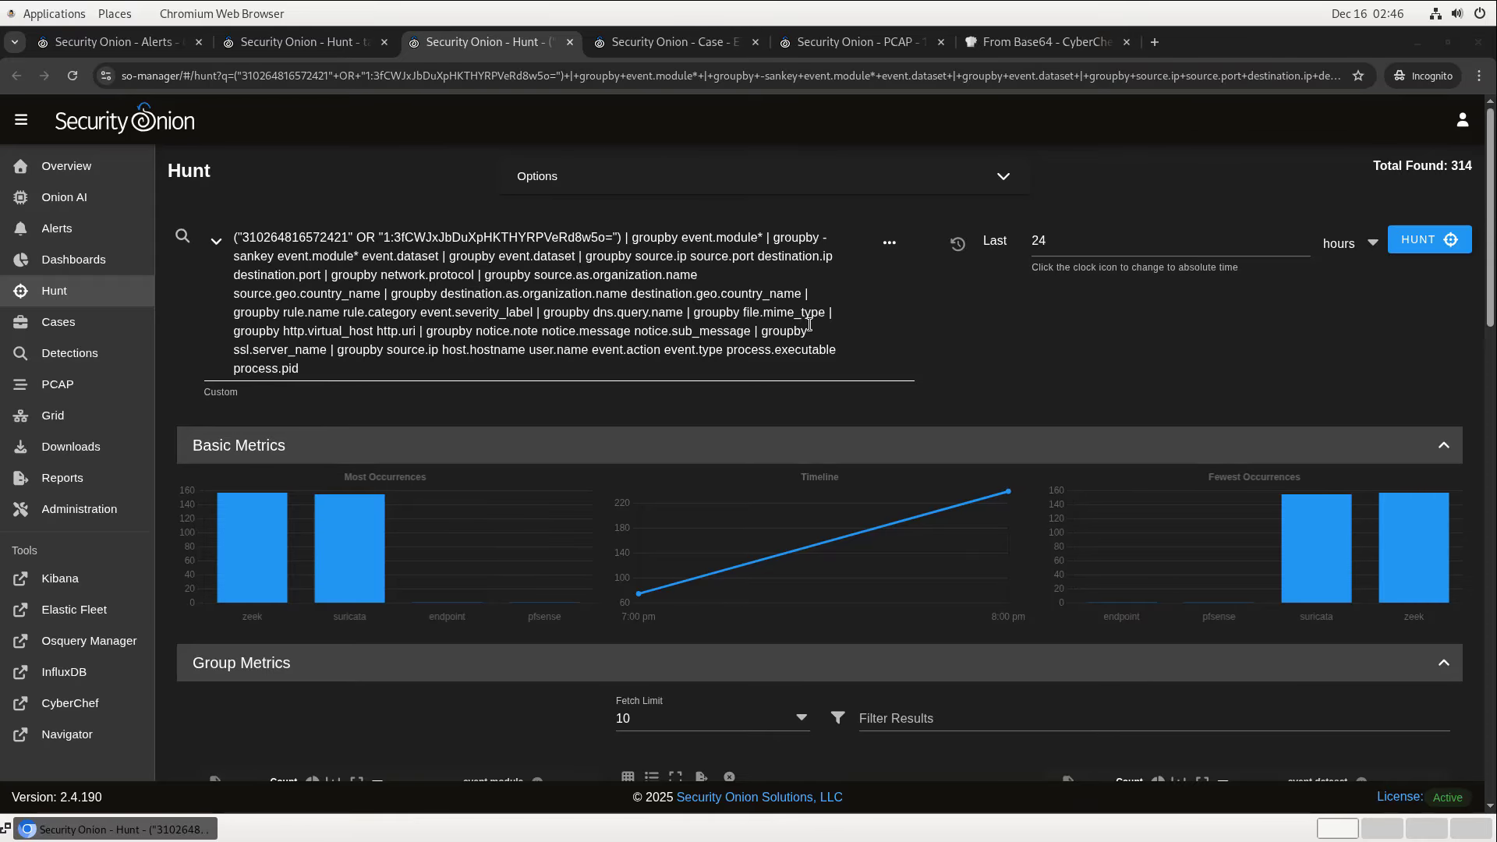
Filter the correlated Hunt results to include only the endpoint.events.network dataset.
{"action": "scroll", "coordinate": [810, 324], "scroll_direction": "down", "scroll_amount": 5}
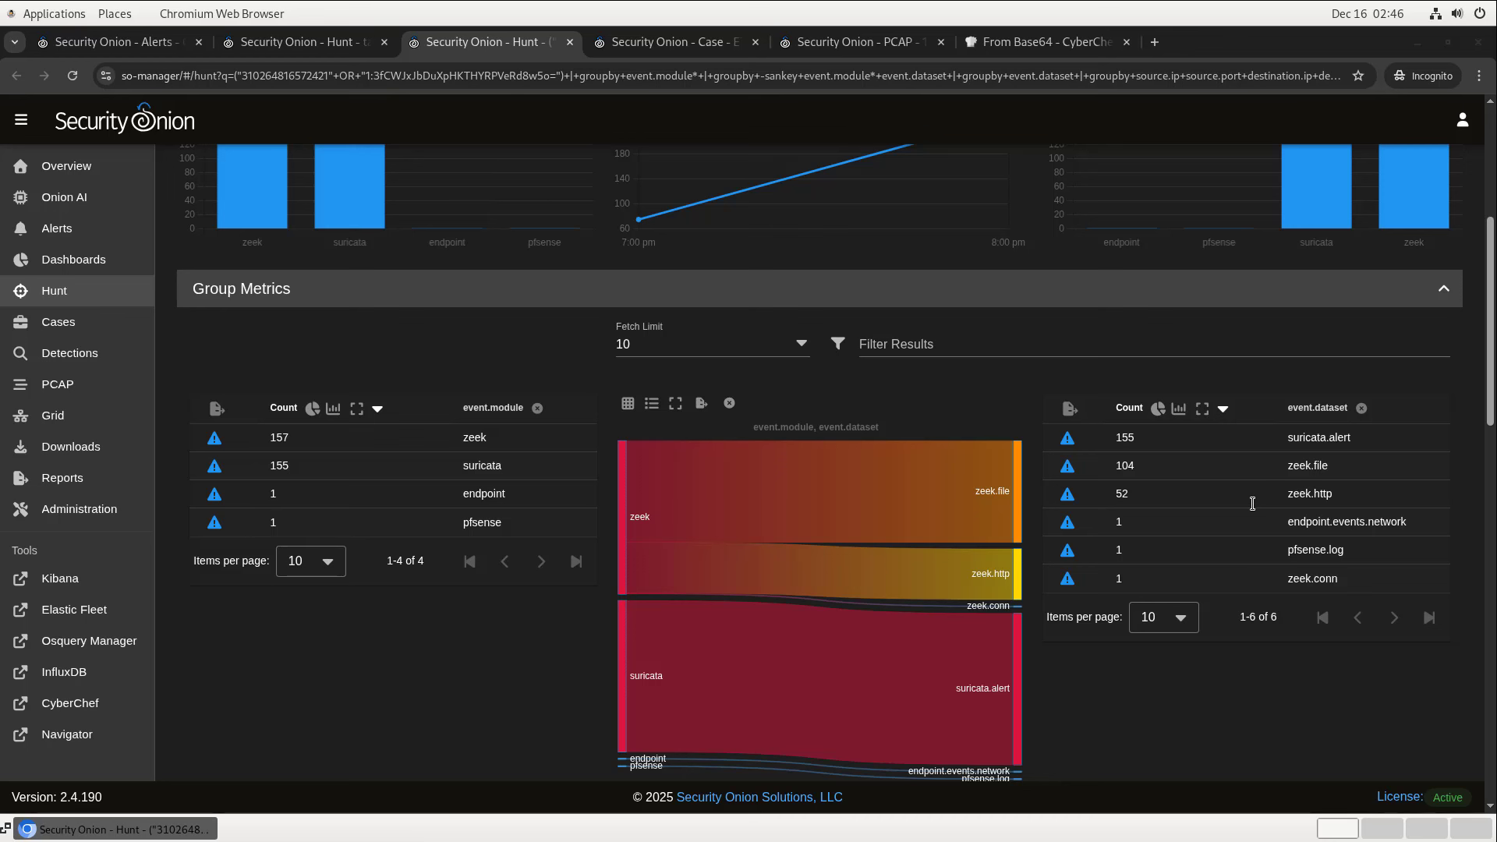
{"action": "left_click", "coordinate": [1371, 528]}
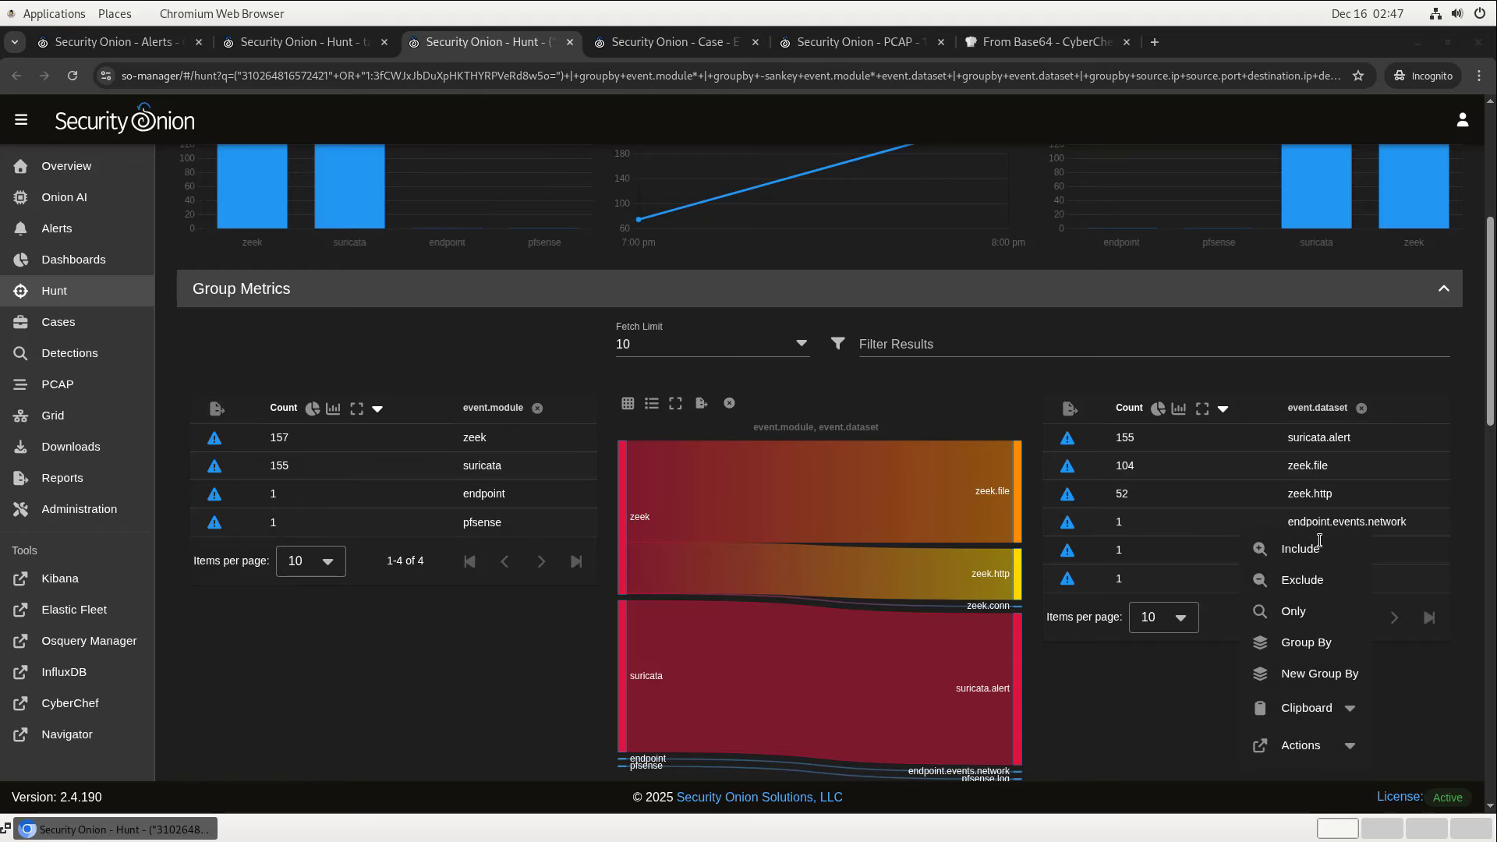
{"action": "left_click", "coordinate": [1310, 548]}
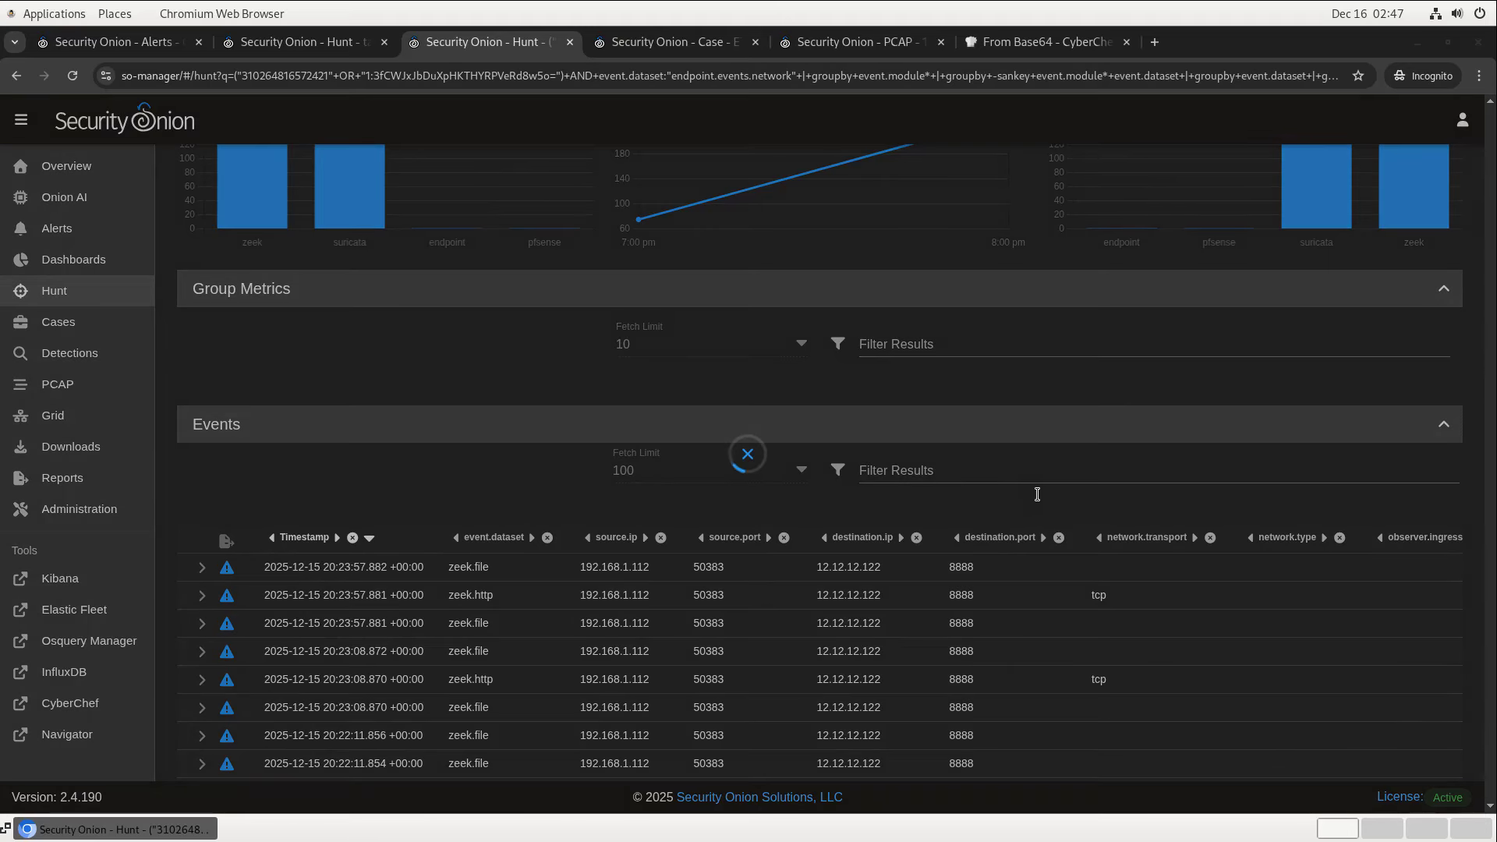
Attach the endpoint network event for updater.exe to the recently viewed ET MALWARE Golang/Sandcat Plugin Activity (POST) case.
{"action": "scroll", "coordinate": [507, 437], "scroll_direction": "down", "scroll_amount": 10}
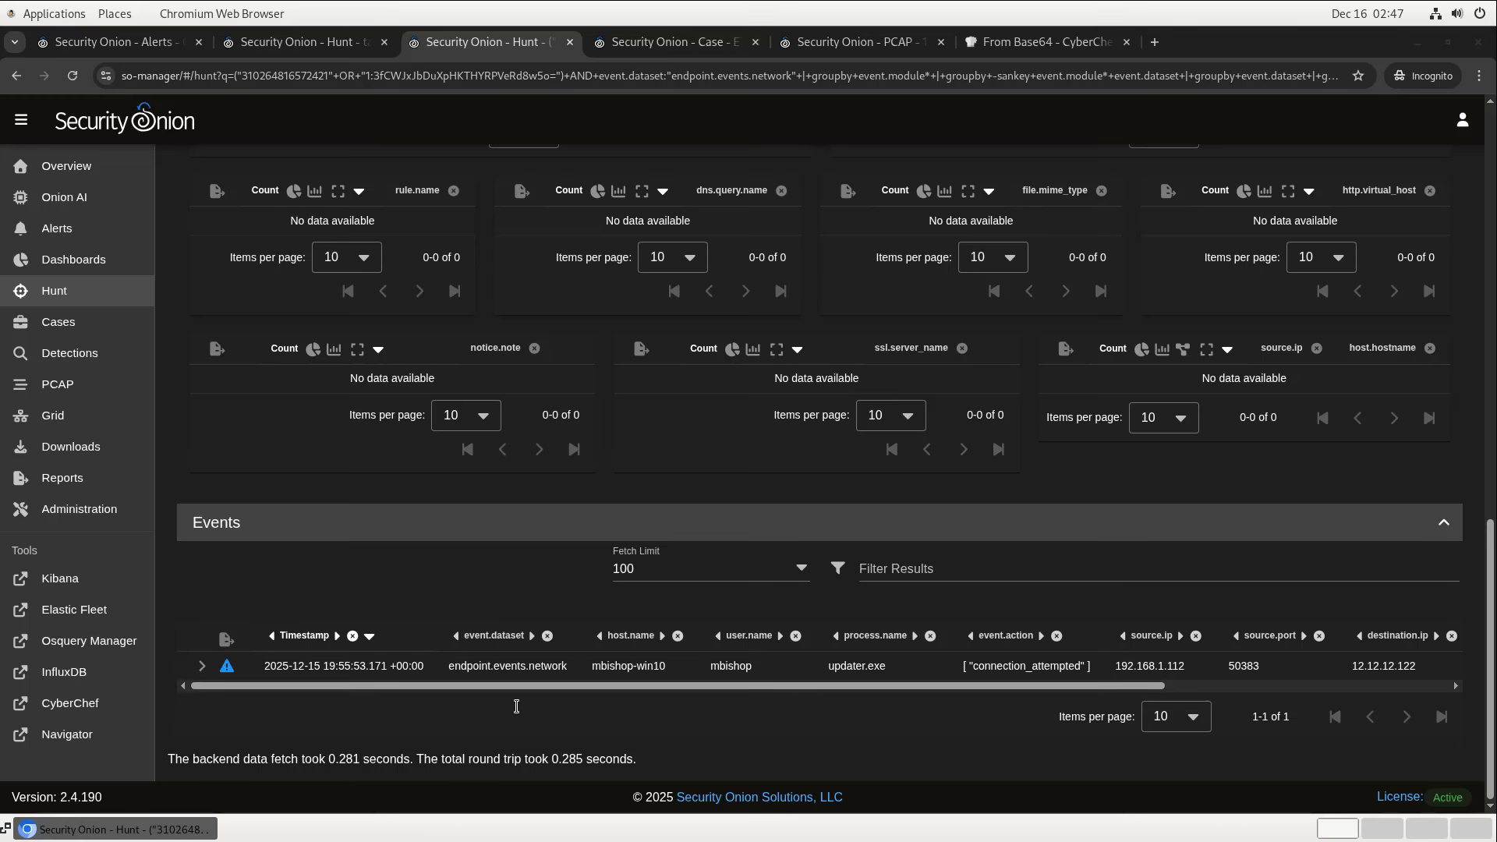
{"action": "left_click", "coordinate": [226, 667]}
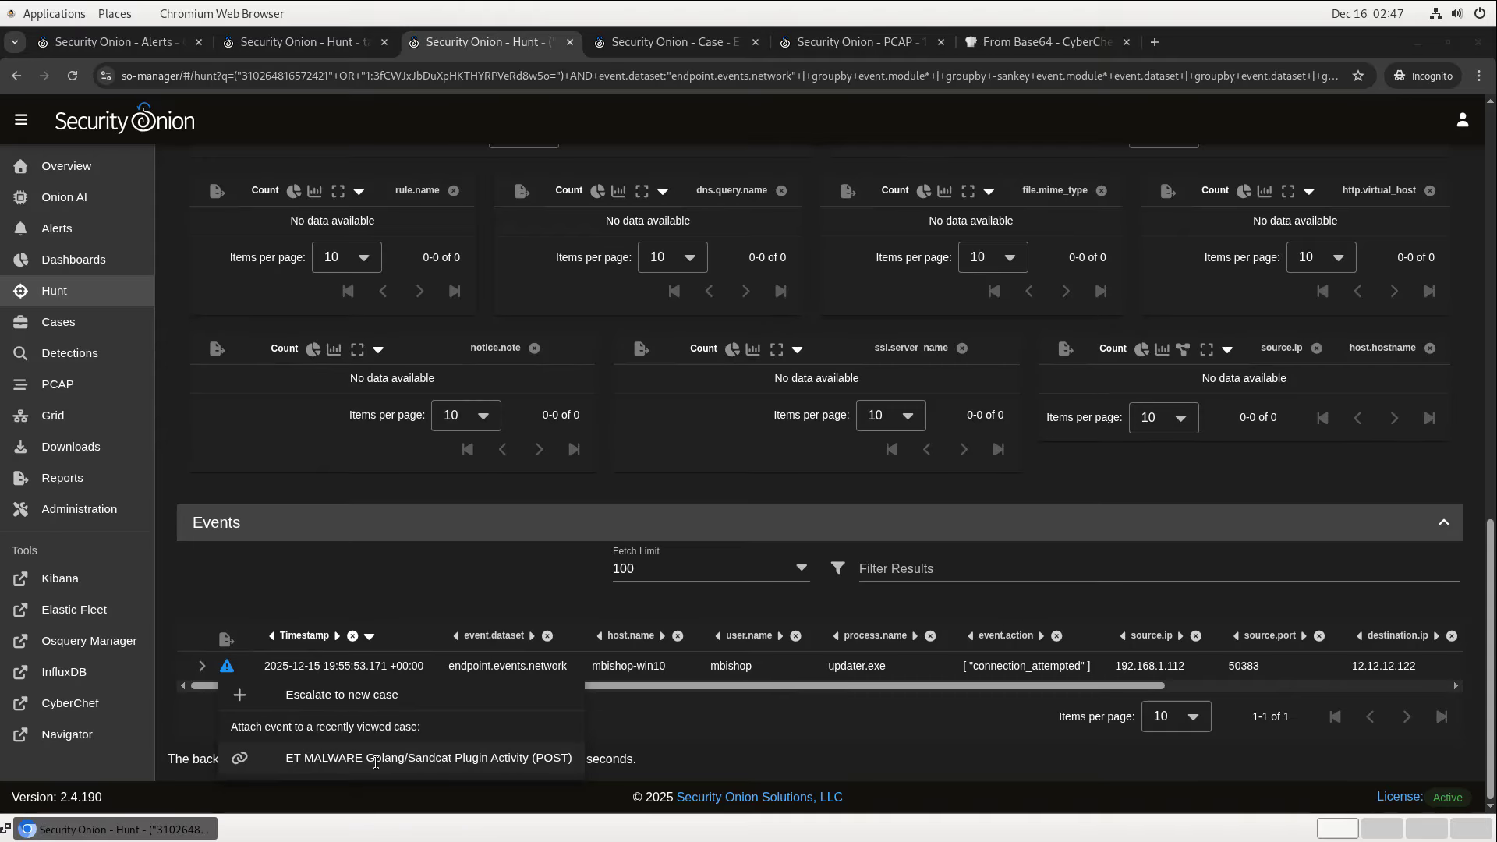
{"action": "left_click", "coordinate": [375, 758]}
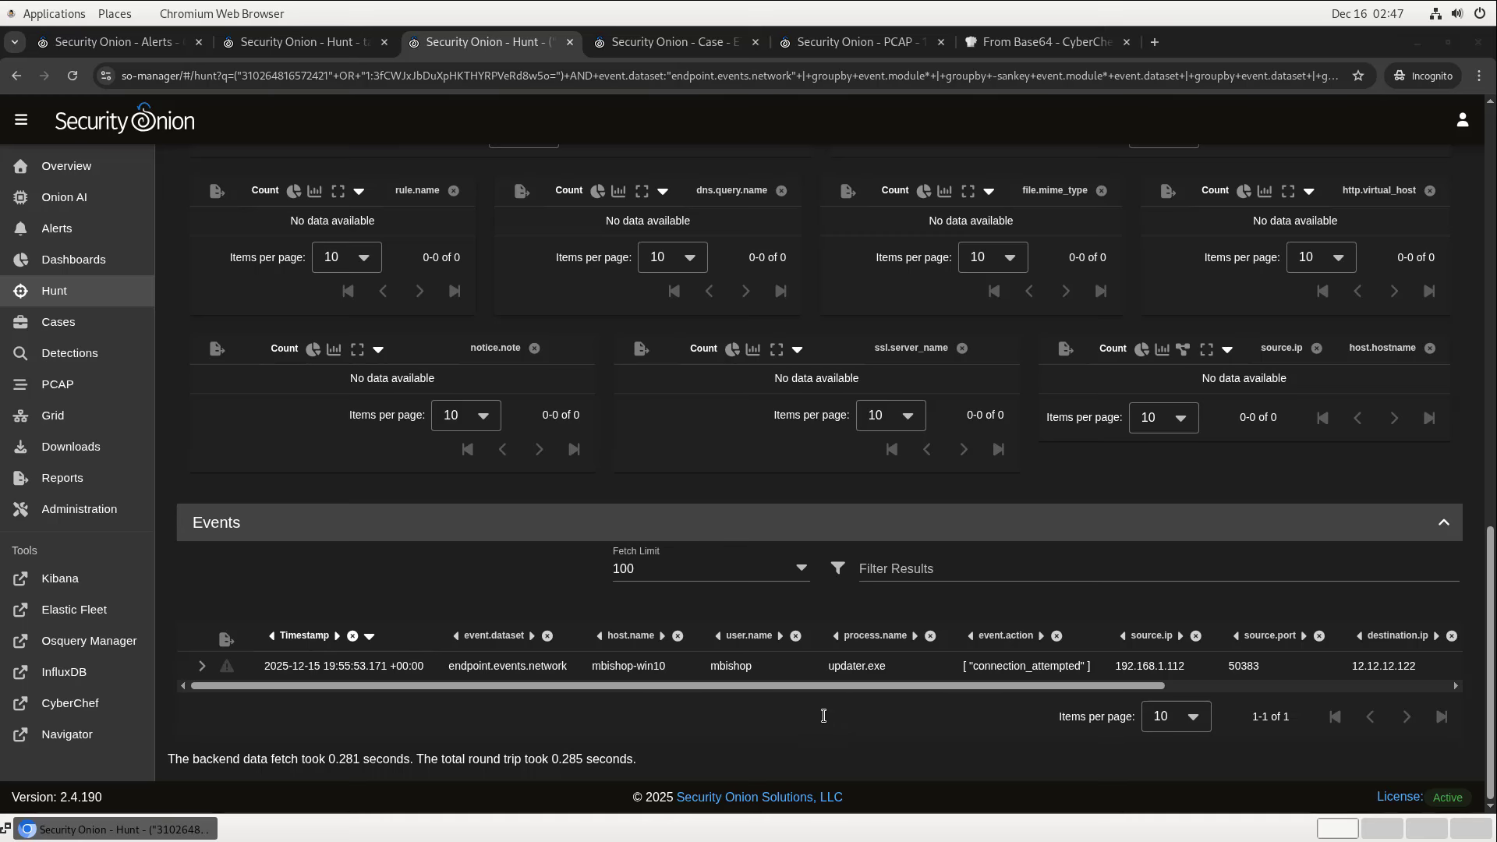
Run the Process Info action on updater.exe from the endpoint network event.
{"action": "left_click", "coordinate": [851, 667]}
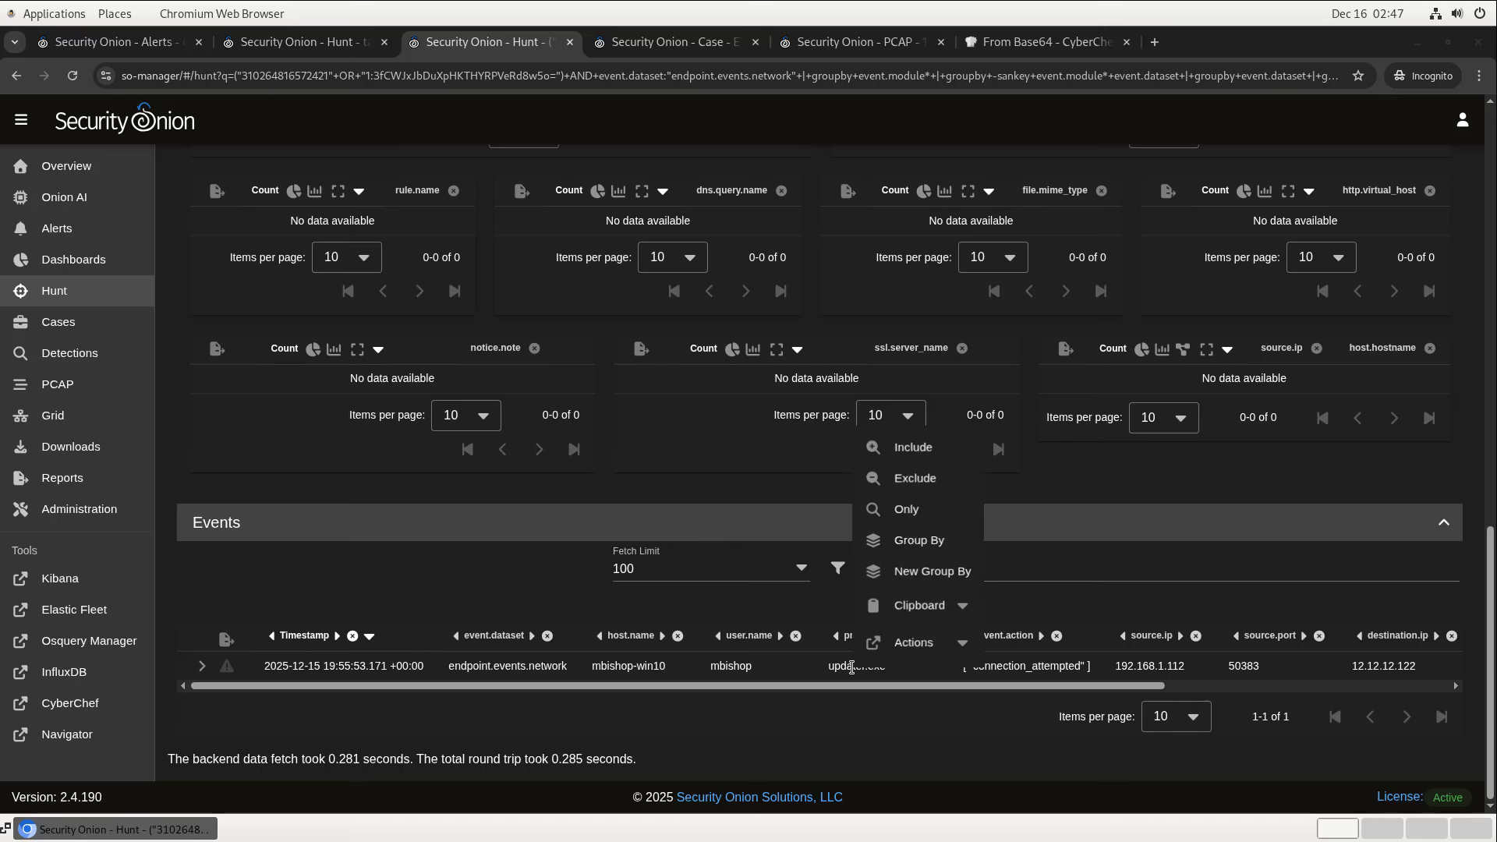
{"action": "left_click", "coordinate": [911, 642]}
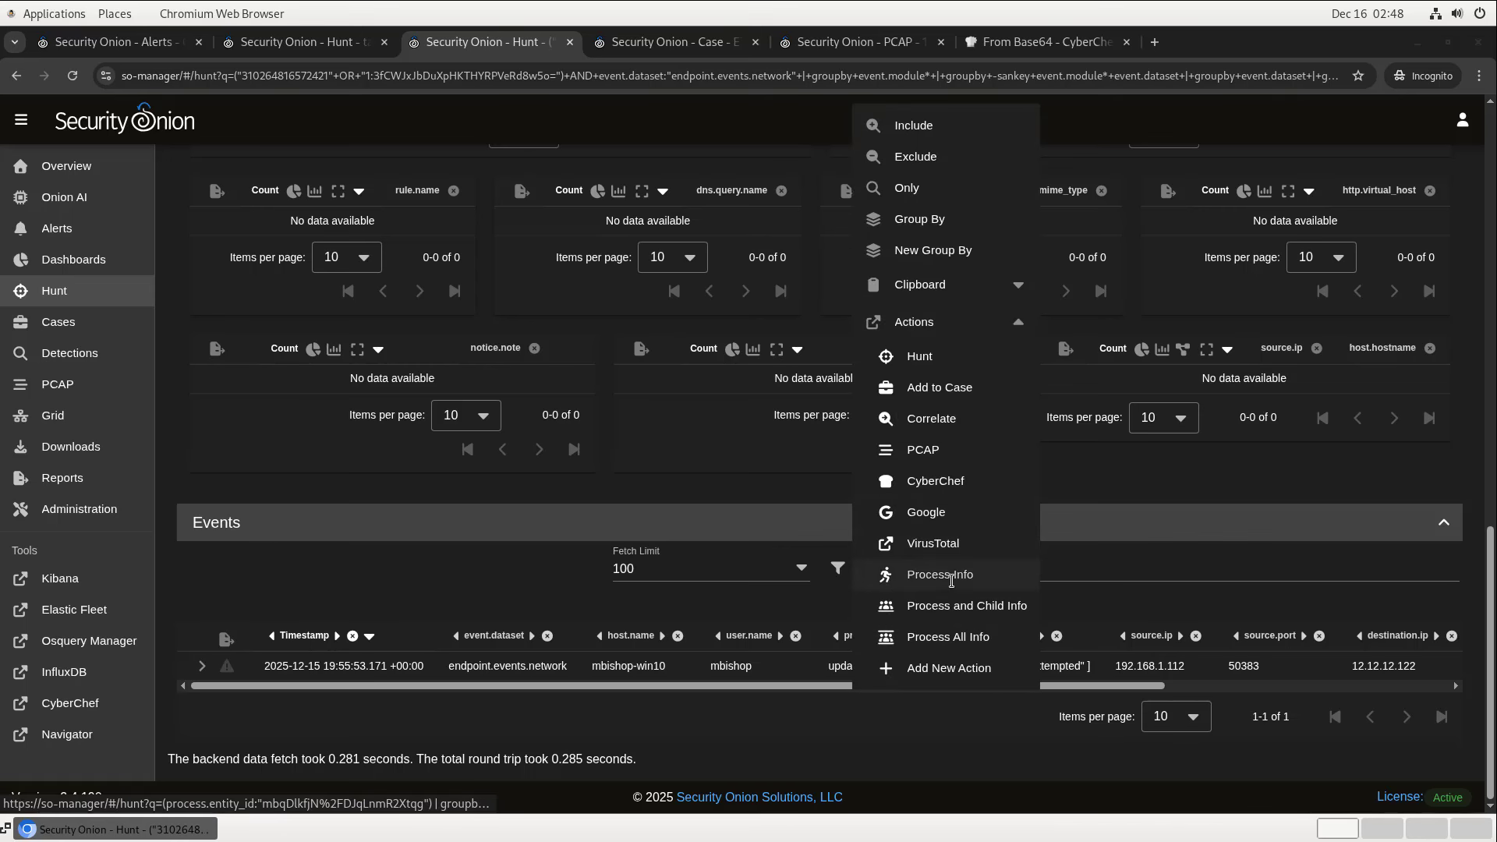
{"action": "left_click", "coordinate": [950, 577]}
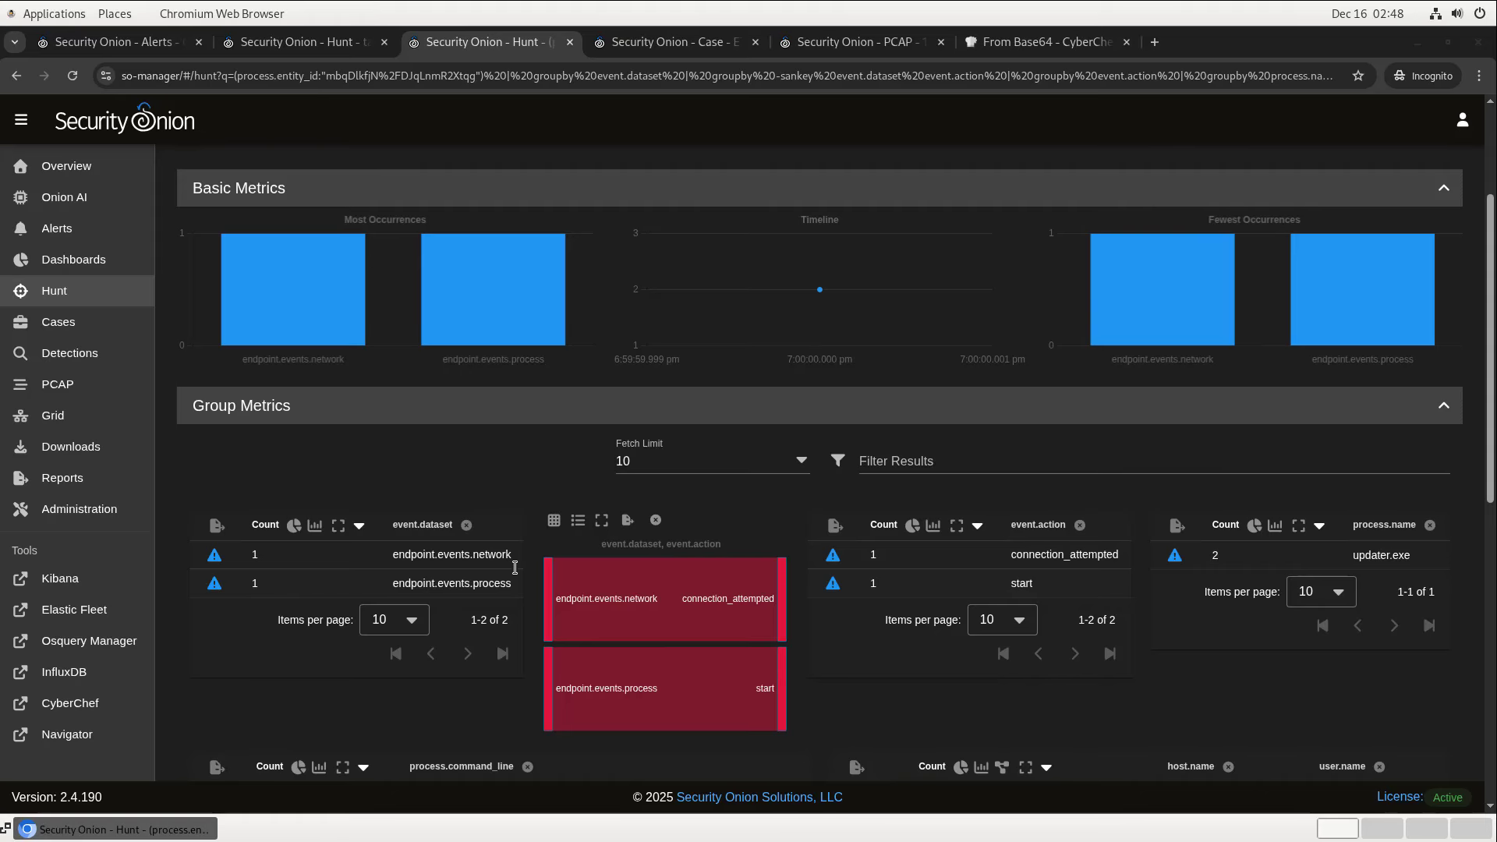
Attach the updater.exe process start event to the recently viewed ET MALWARE Golang/Sandcat Plugin Activity (POST) case.
{"action": "scroll", "coordinate": [515, 574], "scroll_direction": "down", "scroll_amount": 10}
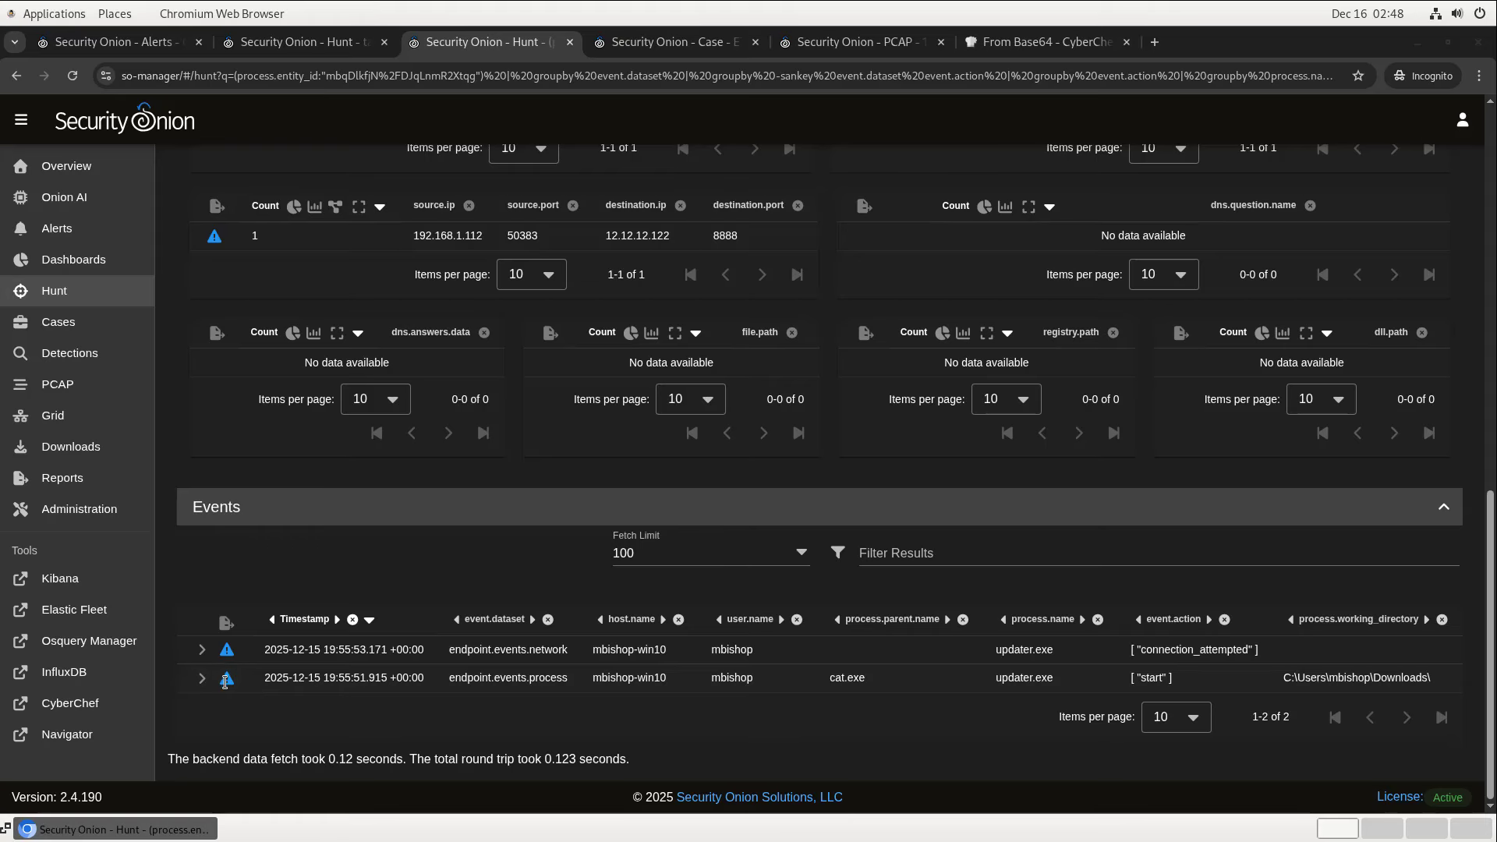
{"action": "left_click", "coordinate": [226, 679]}
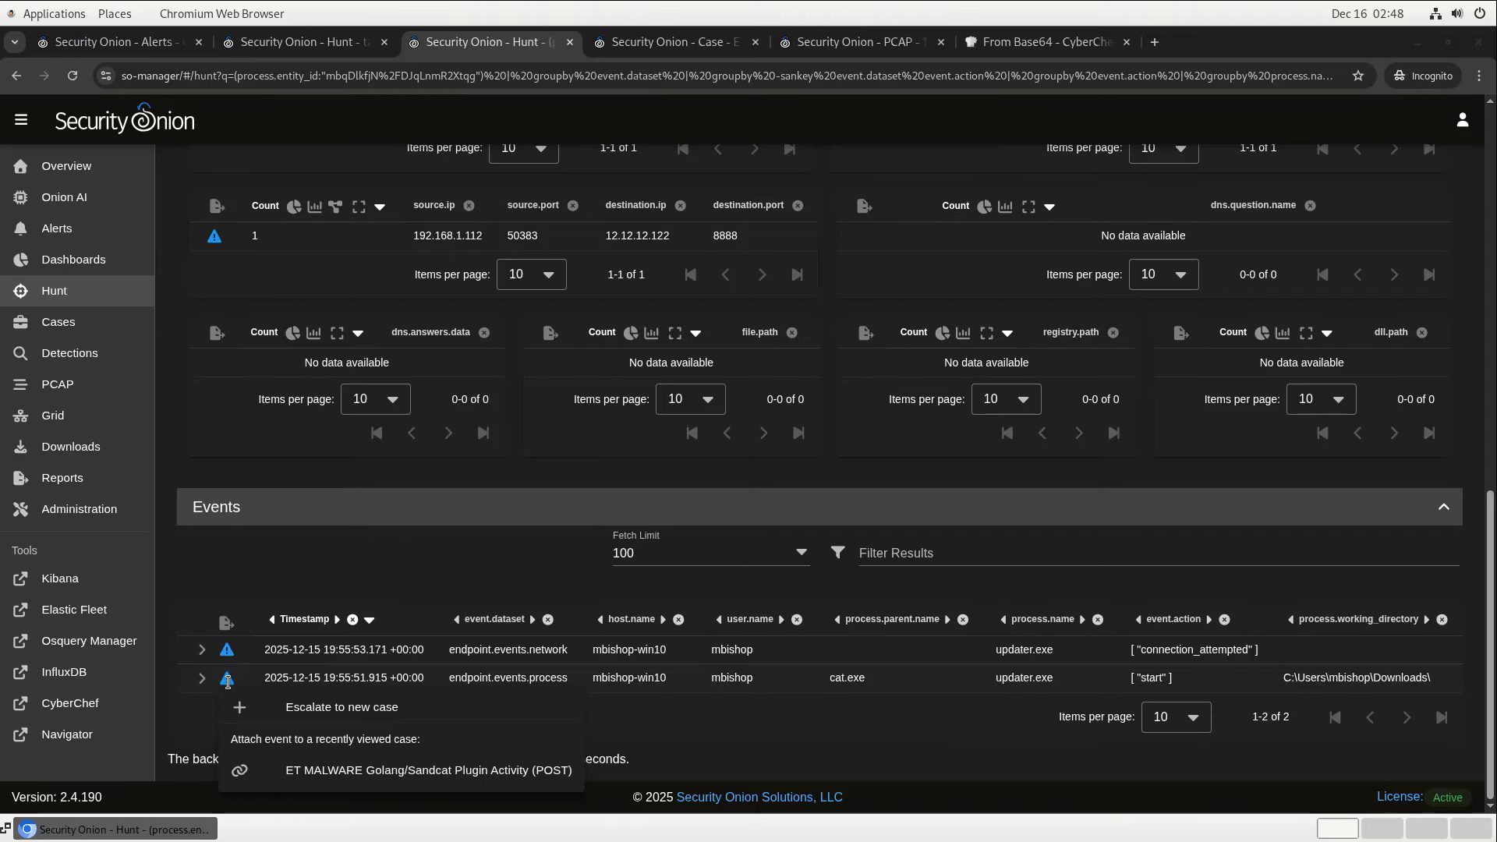
{"action": "left_click", "coordinate": [441, 772]}
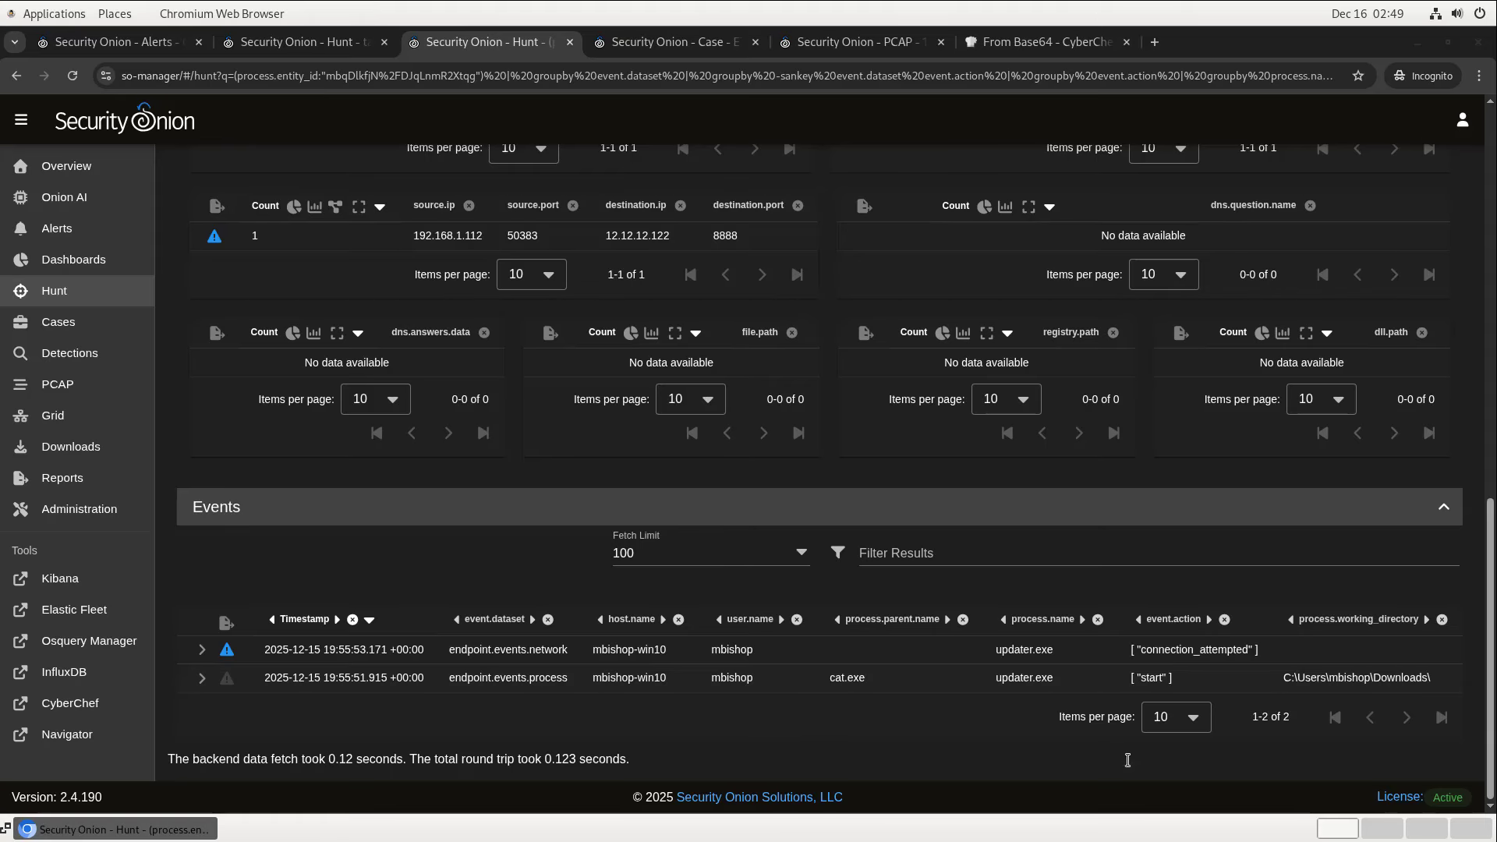
Hunt for the parent process cat.exe from the process start event and switch to the new Hunt browser tab.
{"action": "left_click", "coordinate": [840, 679]}
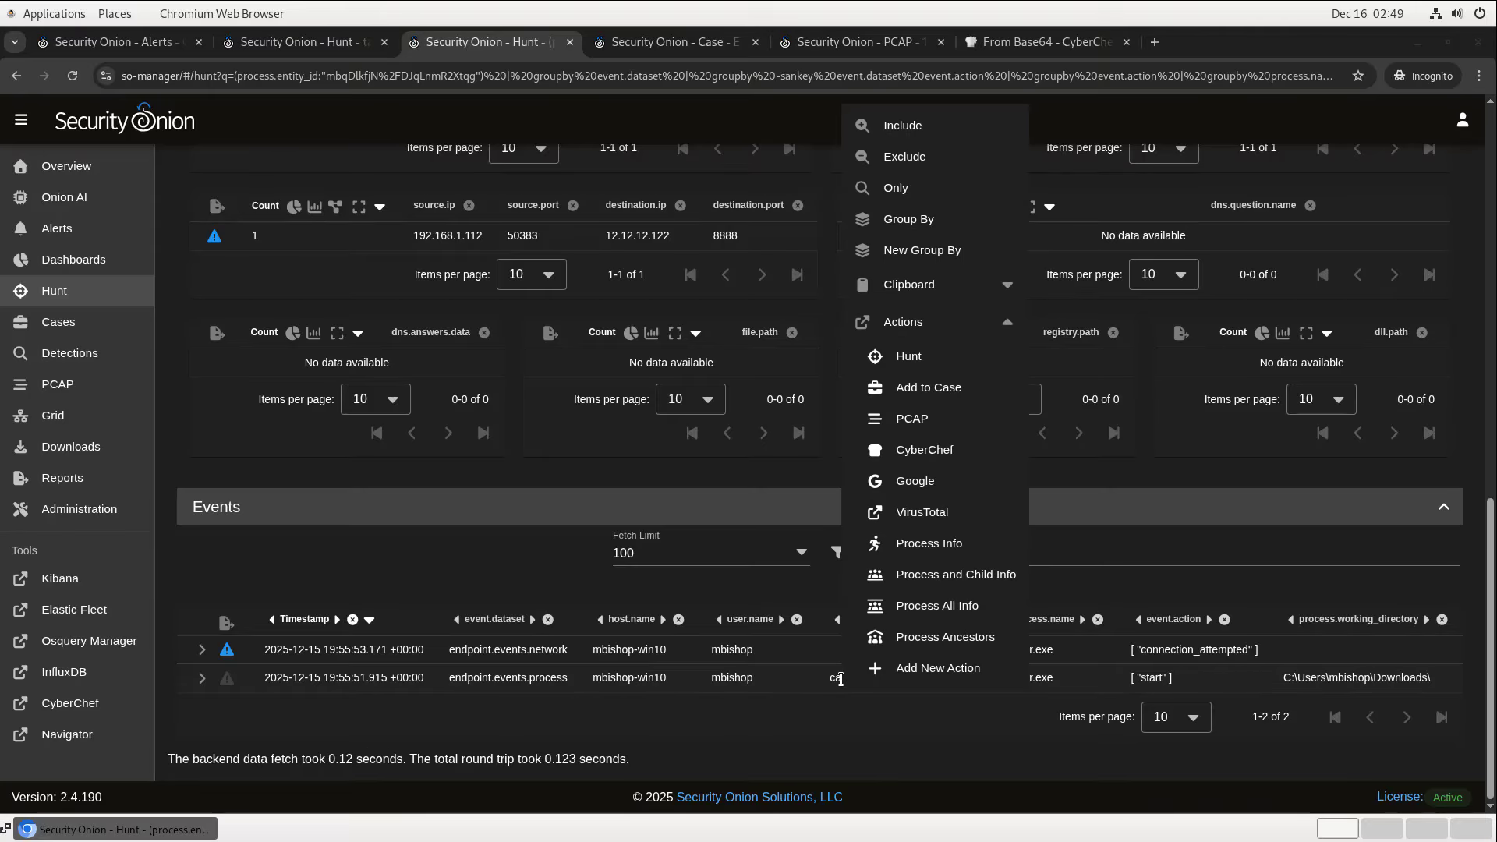
{"action": "left_click", "coordinate": [936, 357]}
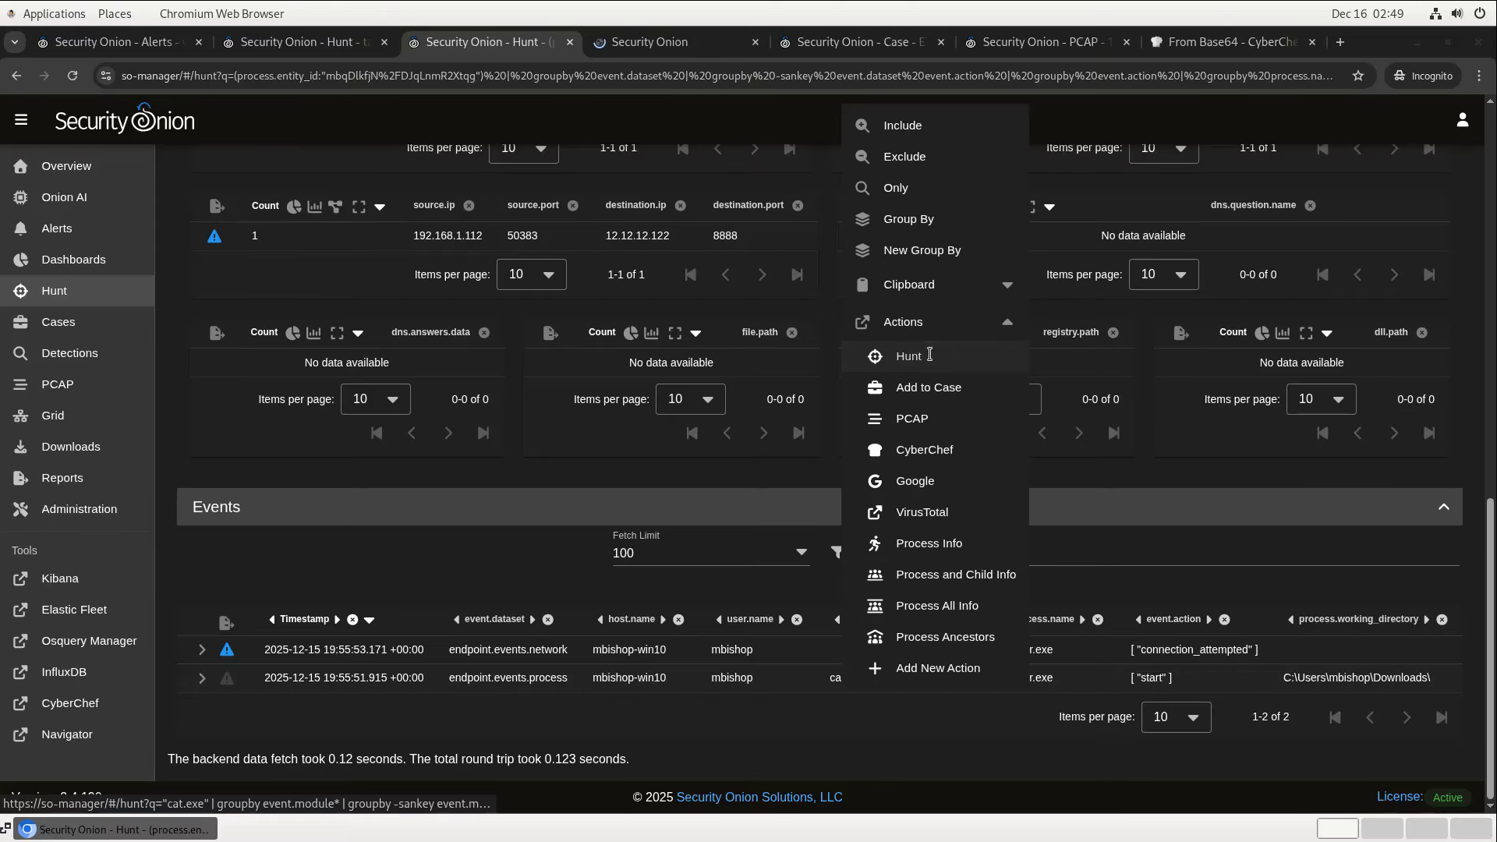
{"action": "left_click", "coordinate": [695, 44]}
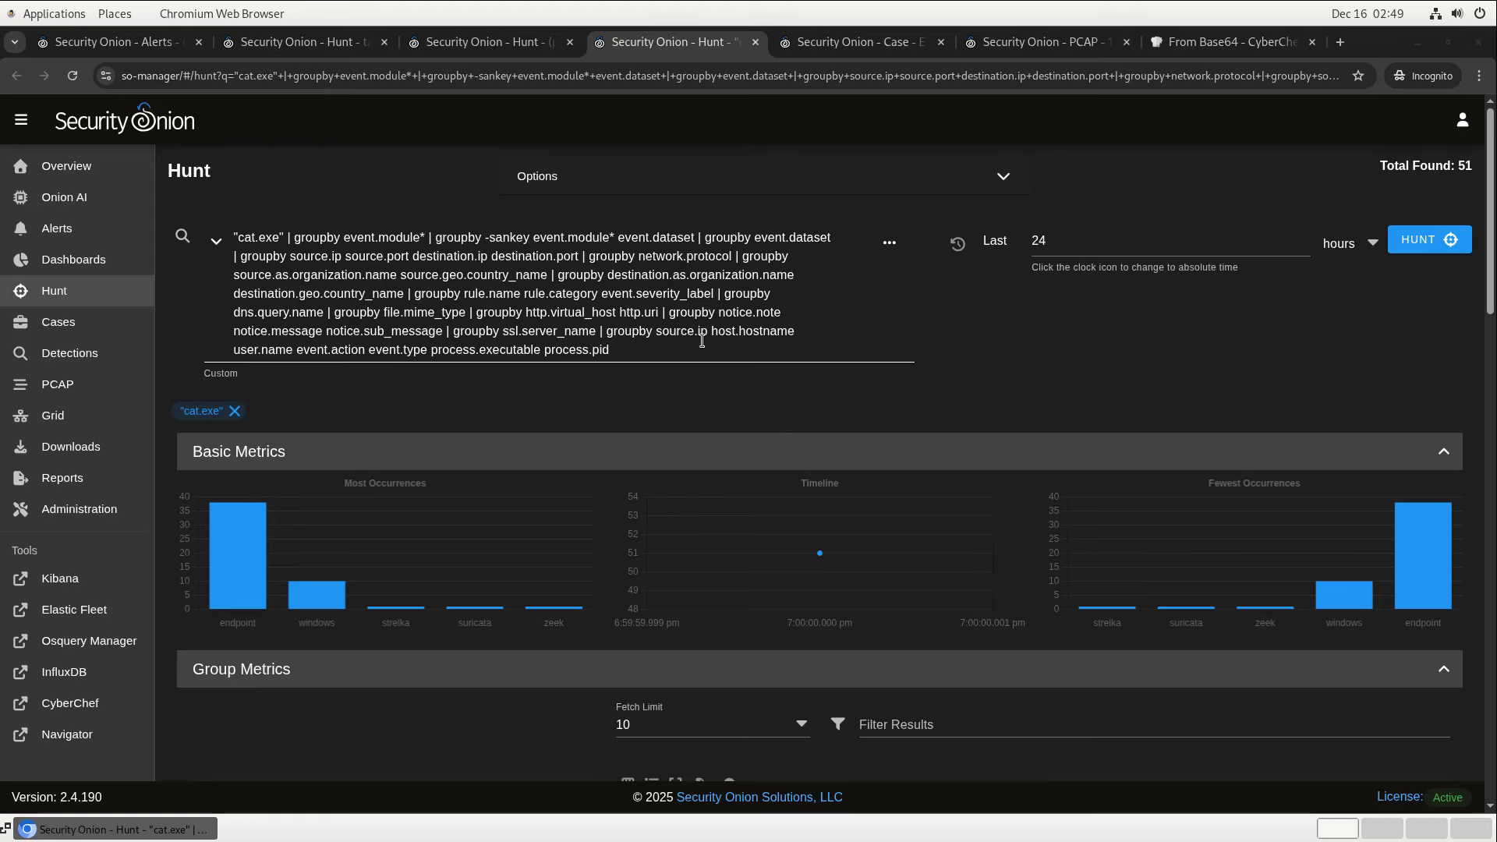
Filter the cat.exe Hunt results to include only the endpoint.events.file dataset.
{"action": "scroll", "coordinate": [571, 495], "scroll_direction": "down", "scroll_amount": 5}
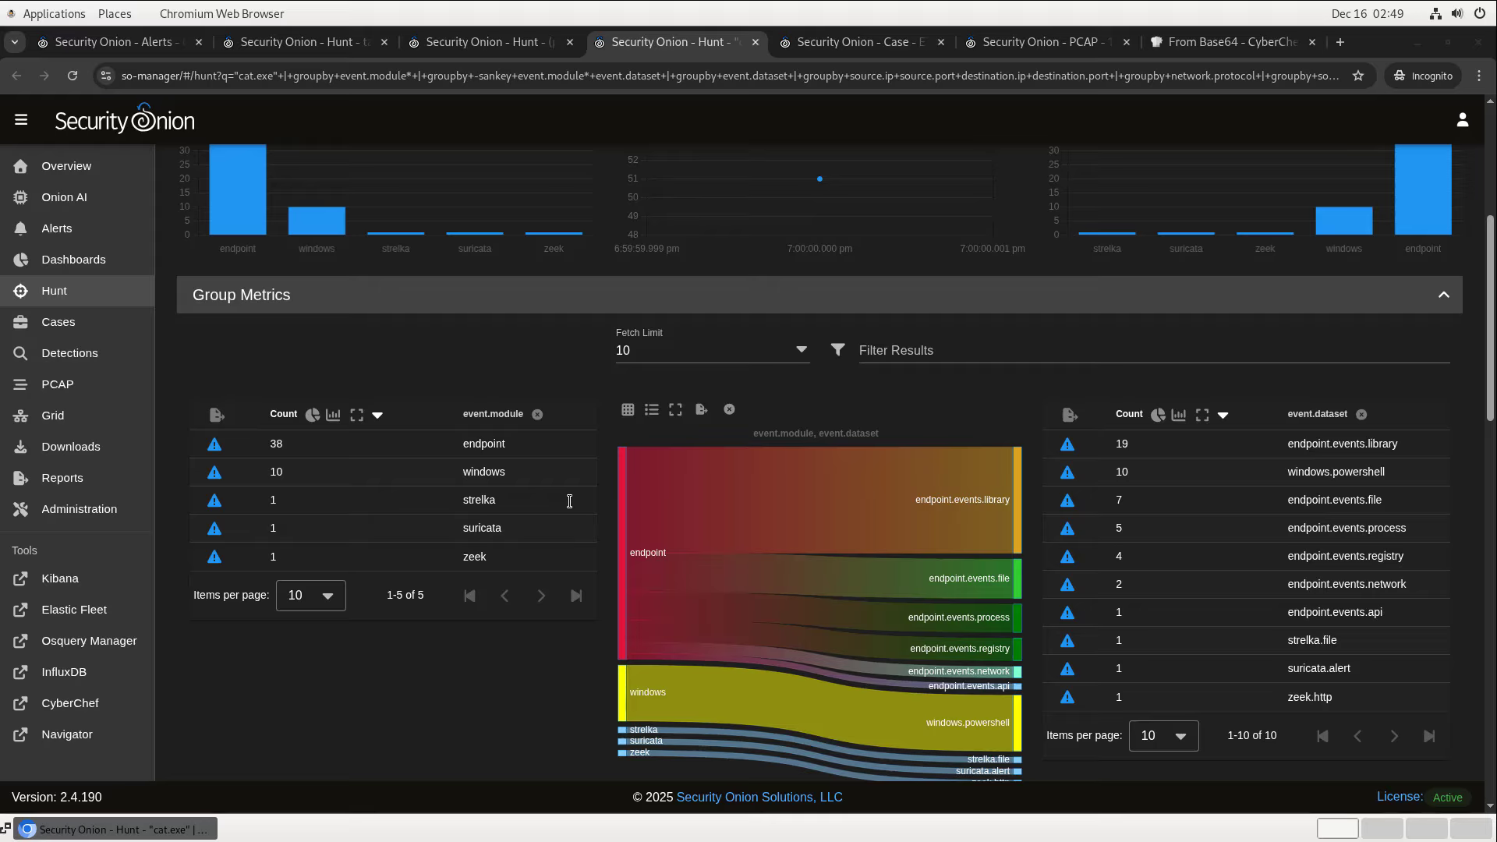
{"action": "left_click", "coordinate": [1338, 496]}
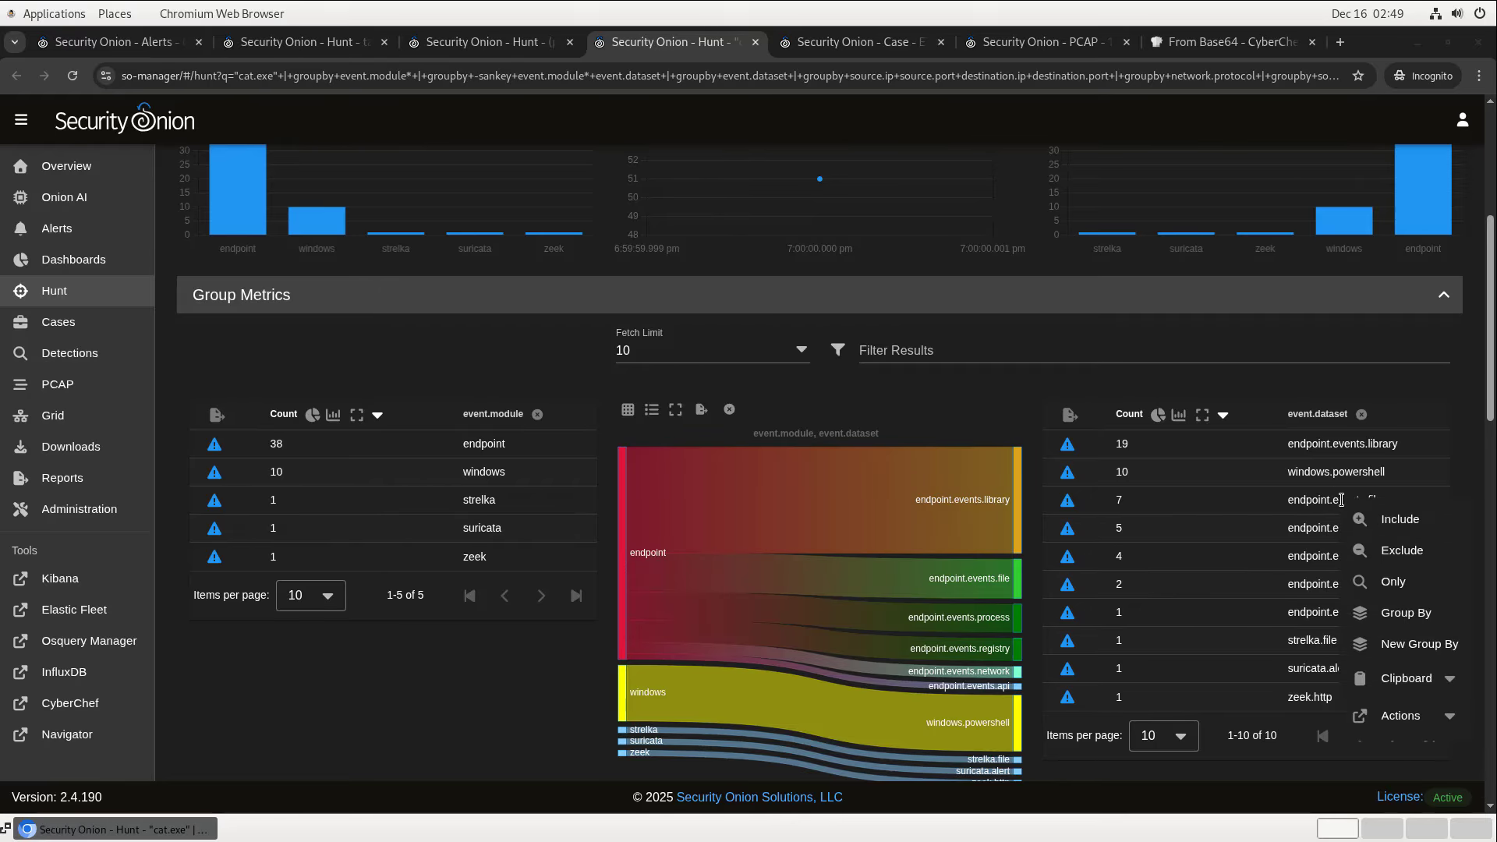
{"action": "left_click", "coordinate": [1383, 521]}
Attach the file event in which cat.exe creates C:\Users\Public\updater.exe to the ET MALWARE Golang/Sandcat Plugin Activity (POST) case.
{"action": "scroll", "coordinate": [812, 573], "scroll_direction": "down", "scroll_amount": 9}
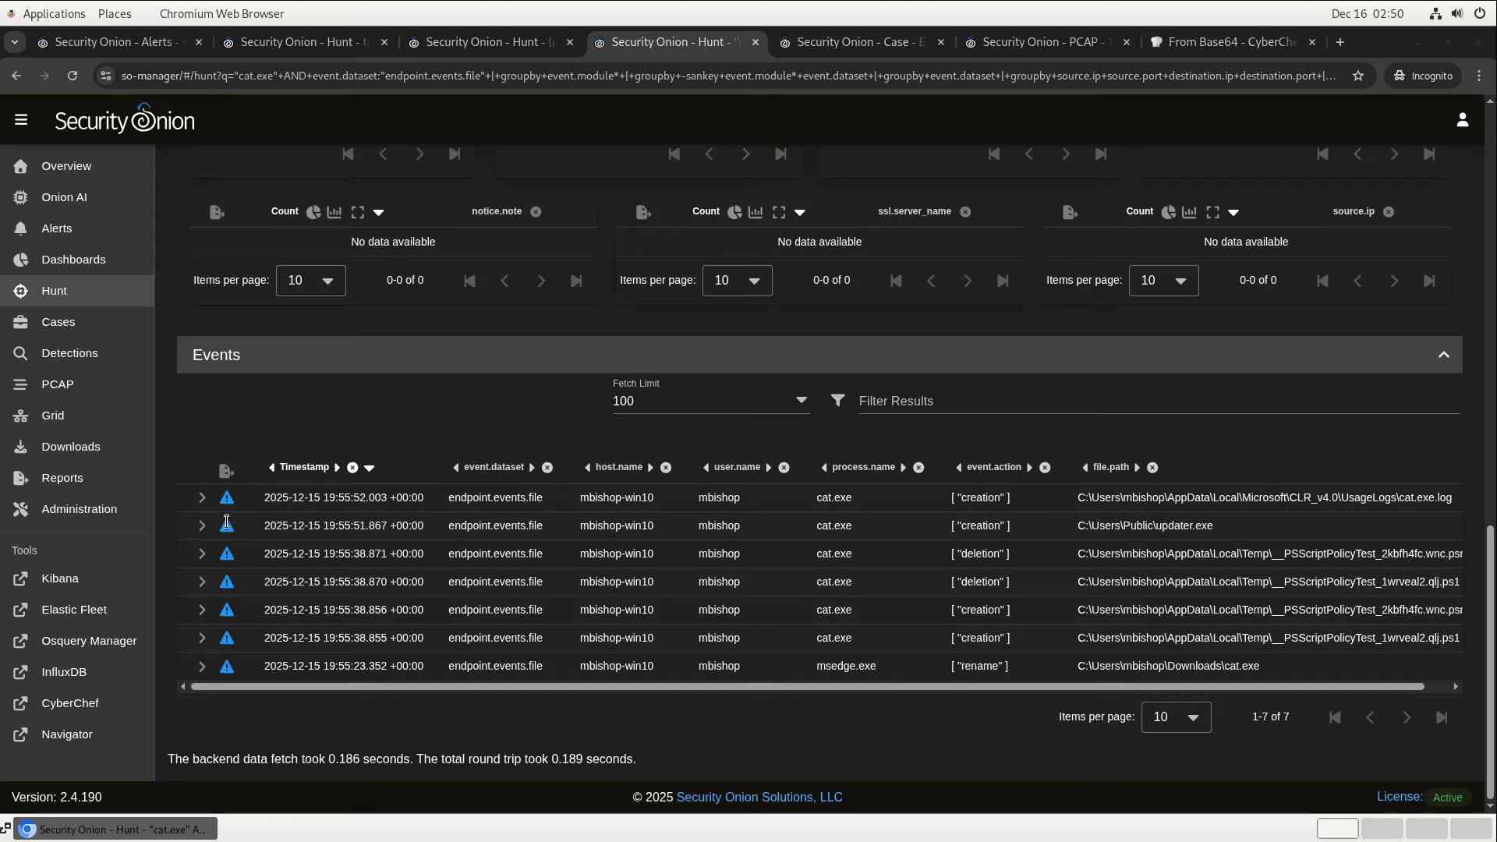
{"action": "left_click", "coordinate": [227, 524]}
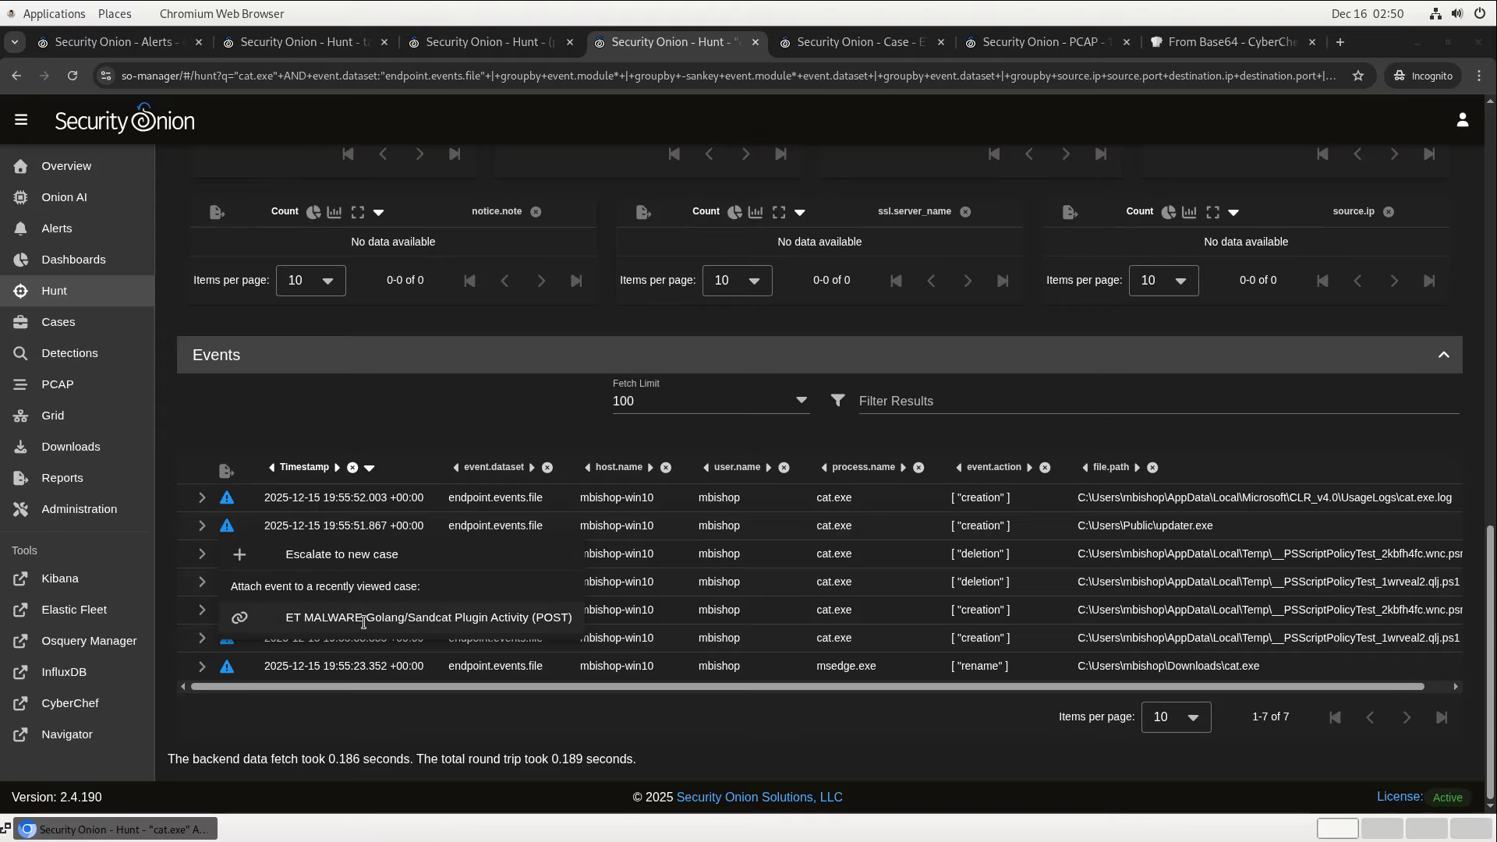
{"action": "left_click", "coordinate": [364, 618]}
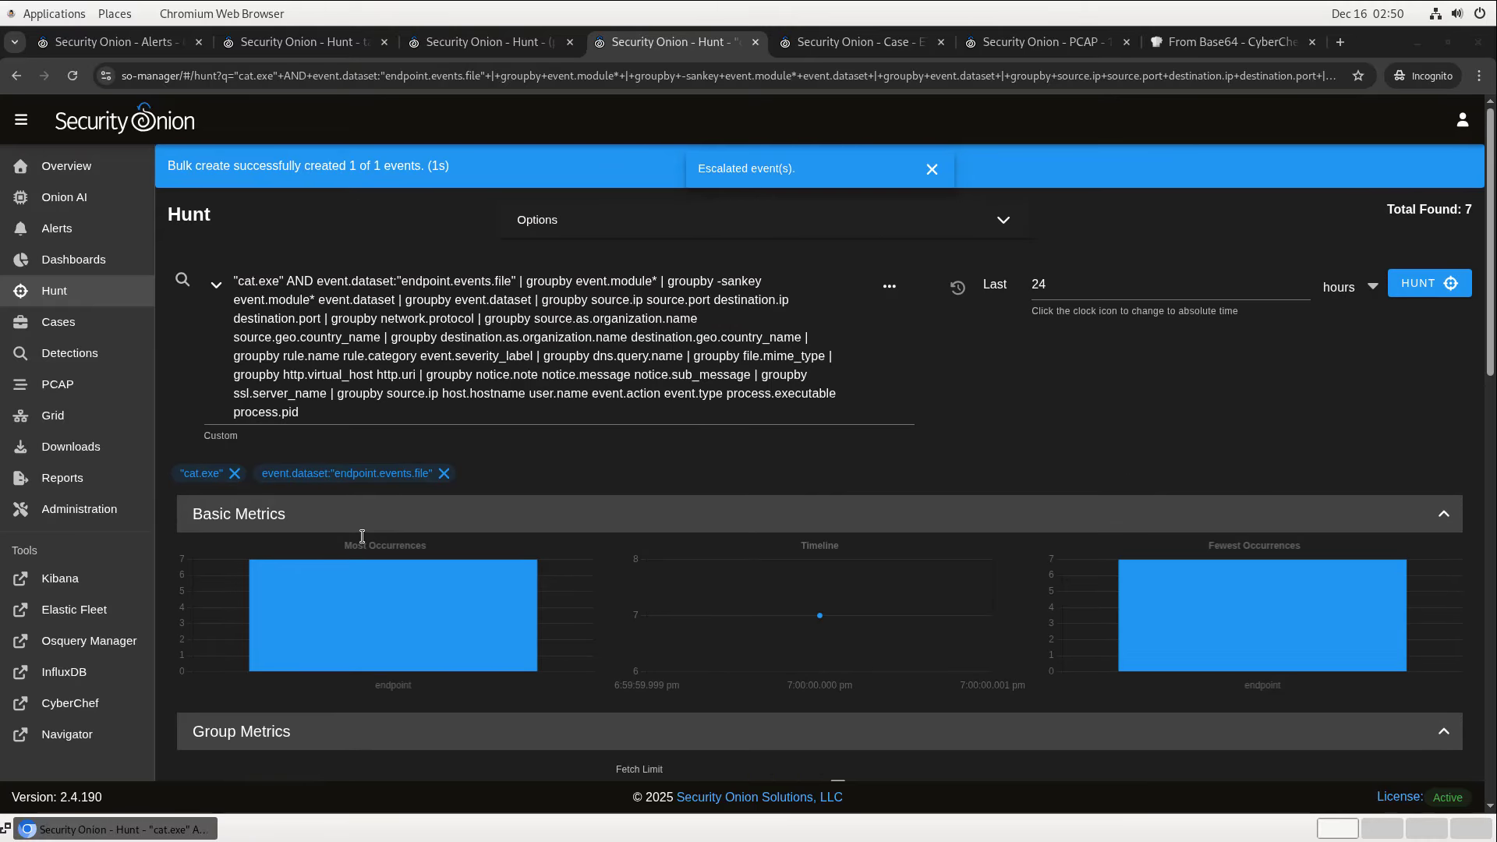
Replace the endpoint.events.file filter on the cat.exe hunt with one that includes only the zeek.http dataset.
{"action": "left_click", "coordinate": [443, 473]}
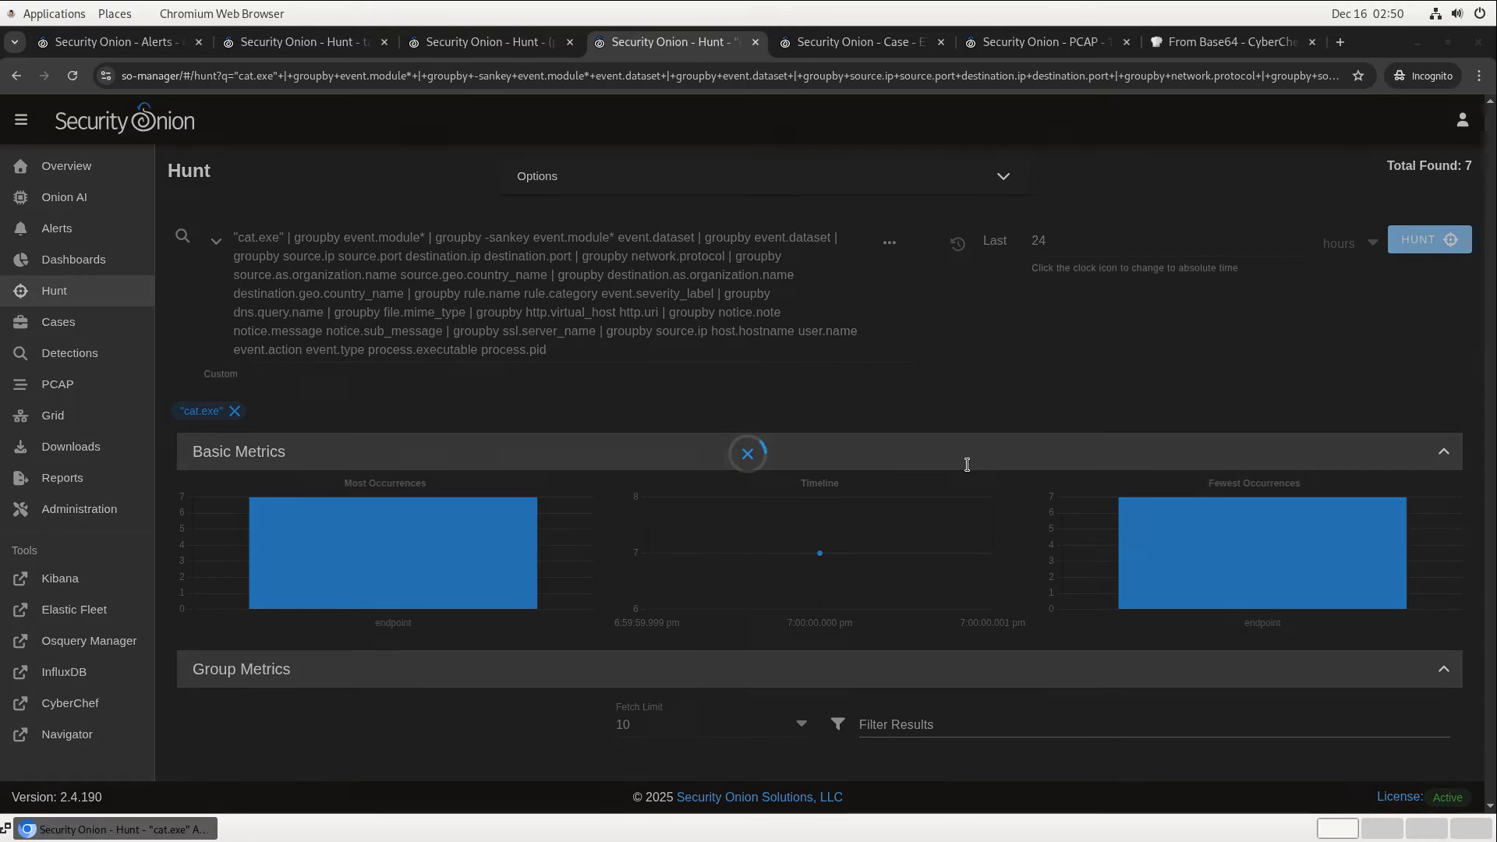
{"action": "scroll", "coordinate": [970, 465], "scroll_direction": "down", "scroll_amount": 5}
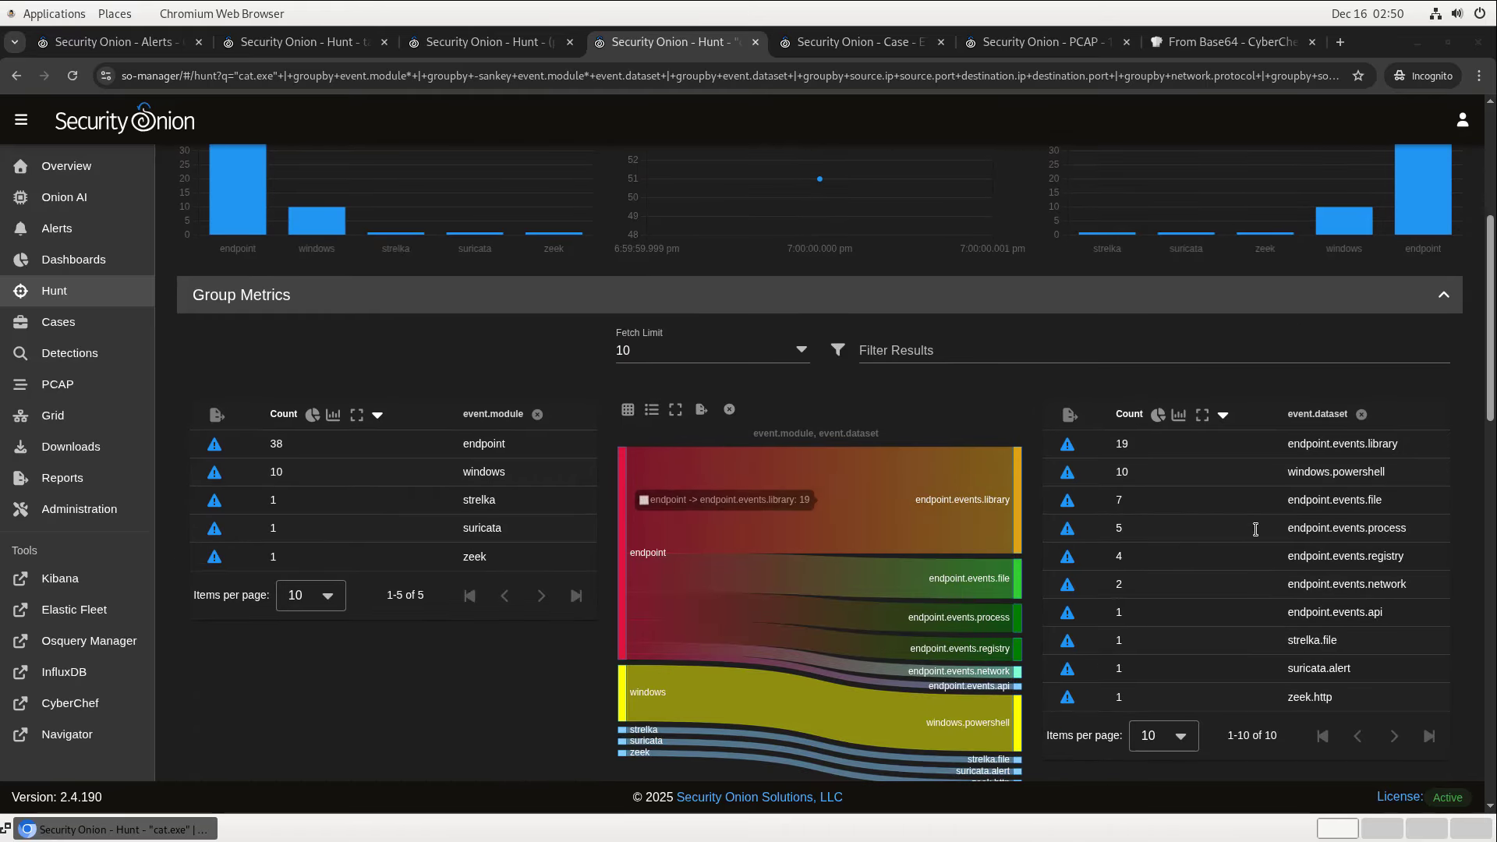
{"action": "left_click", "coordinate": [1324, 701]}
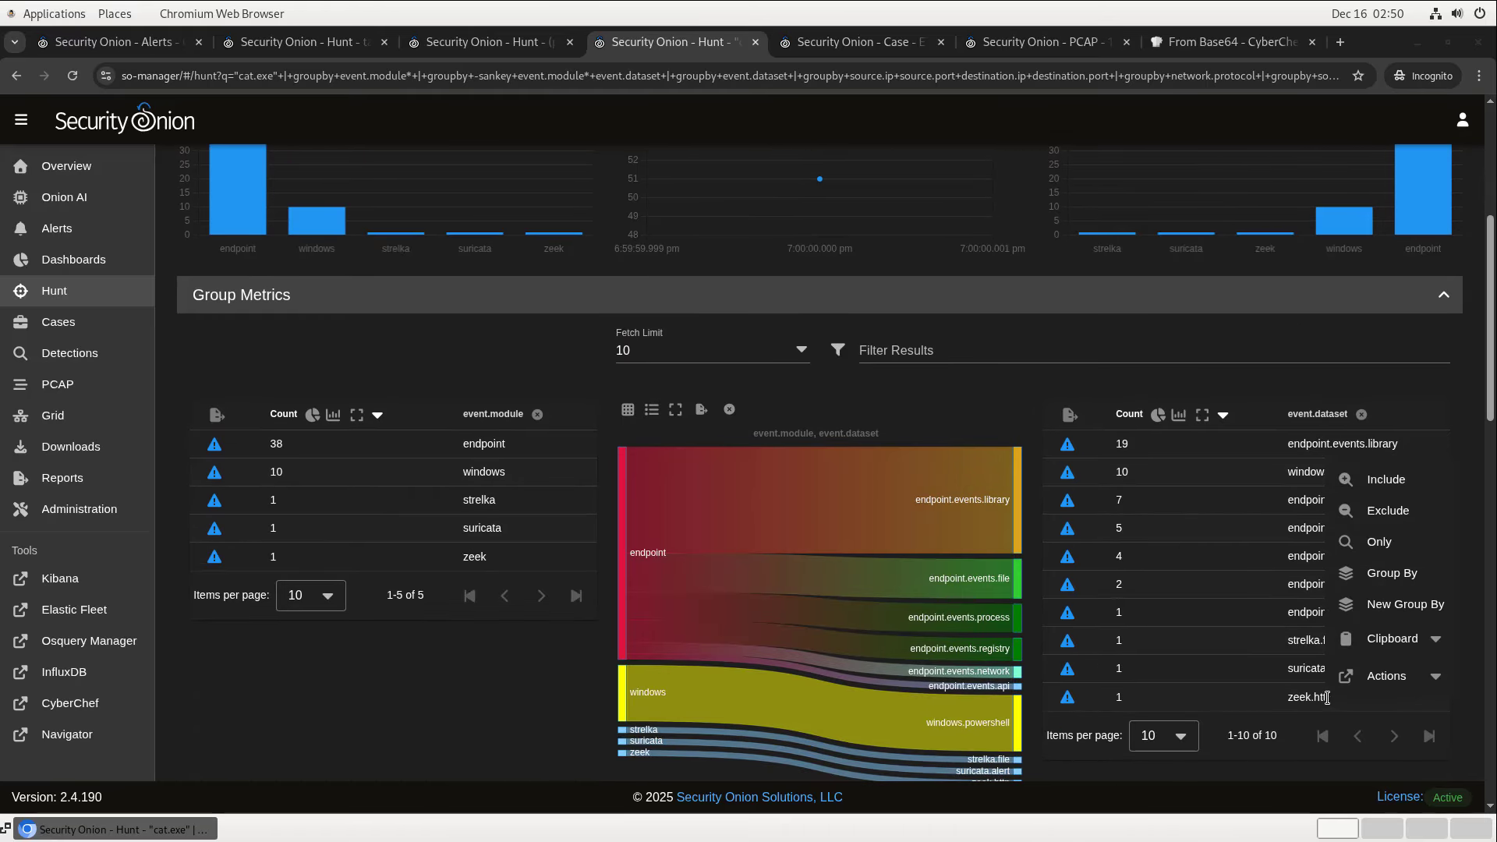
{"action": "left_click", "coordinate": [1374, 477]}
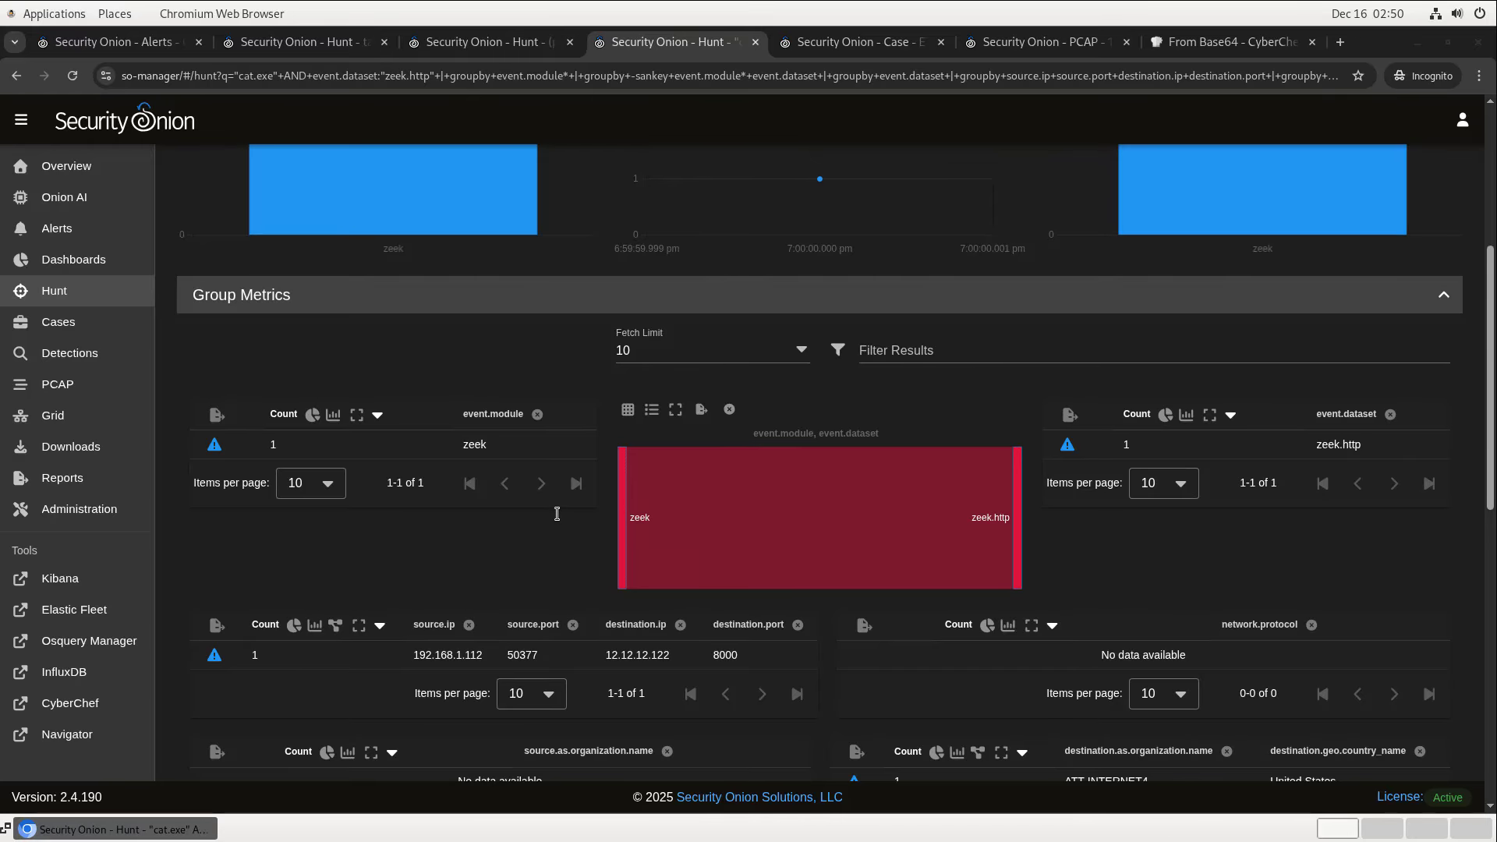
Examine the zeek.http event's expanded HTTP fields and attach the event to the ET MALWARE Golang/Sandcat Plugin Activity (POST) case.
{"action": "scroll", "coordinate": [557, 513], "scroll_direction": "down", "scroll_amount": 10}
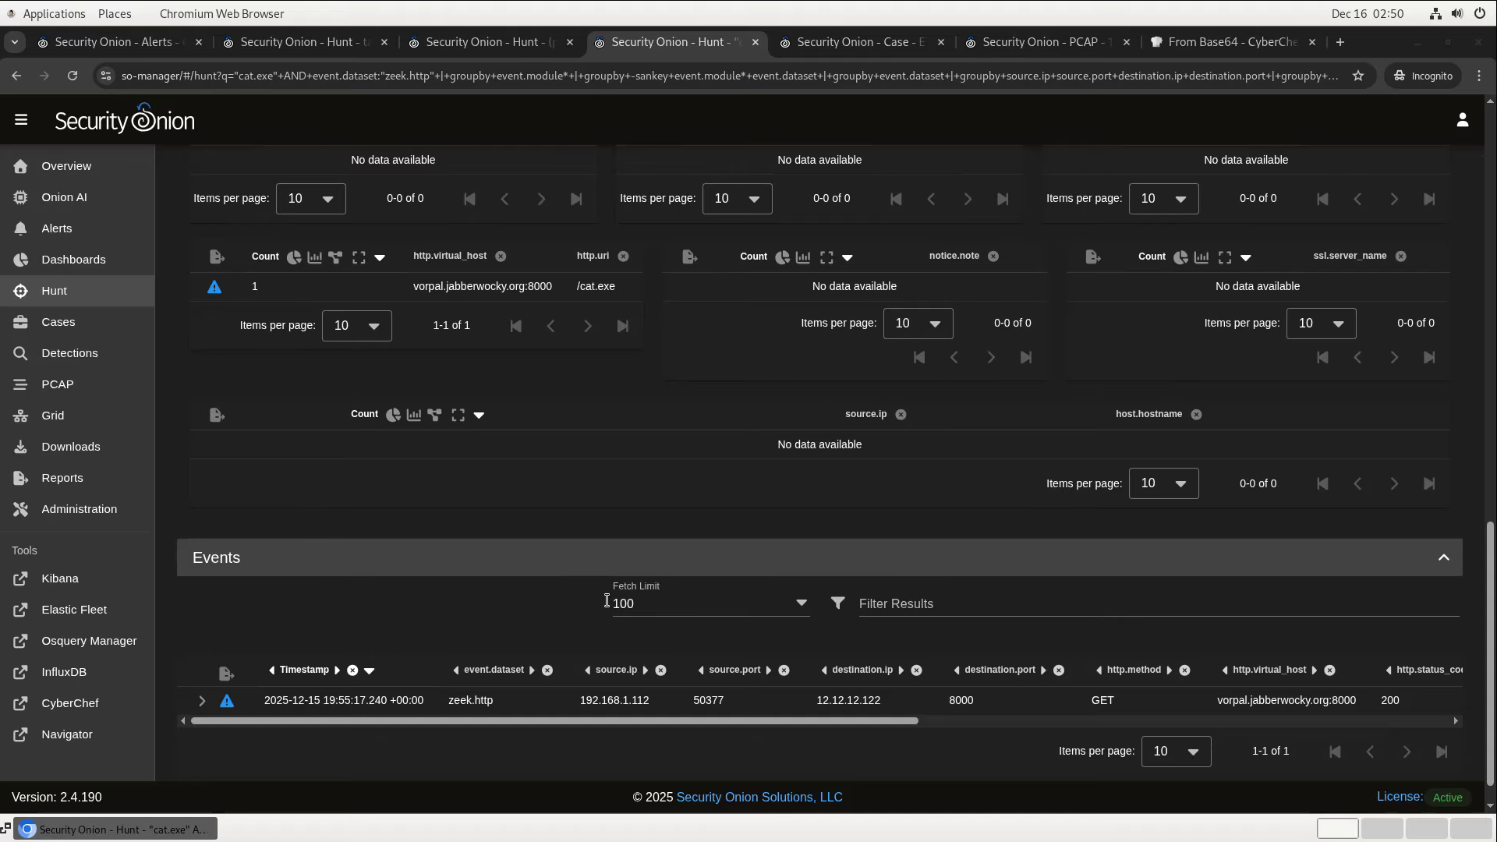
{"action": "left_click", "coordinate": [200, 700]}
{"action": "scroll", "coordinate": [563, 651], "scroll_direction": "down", "scroll_amount": 10}
{"action": "scroll", "coordinate": [565, 651], "scroll_direction": "down", "scroll_amount": 5}
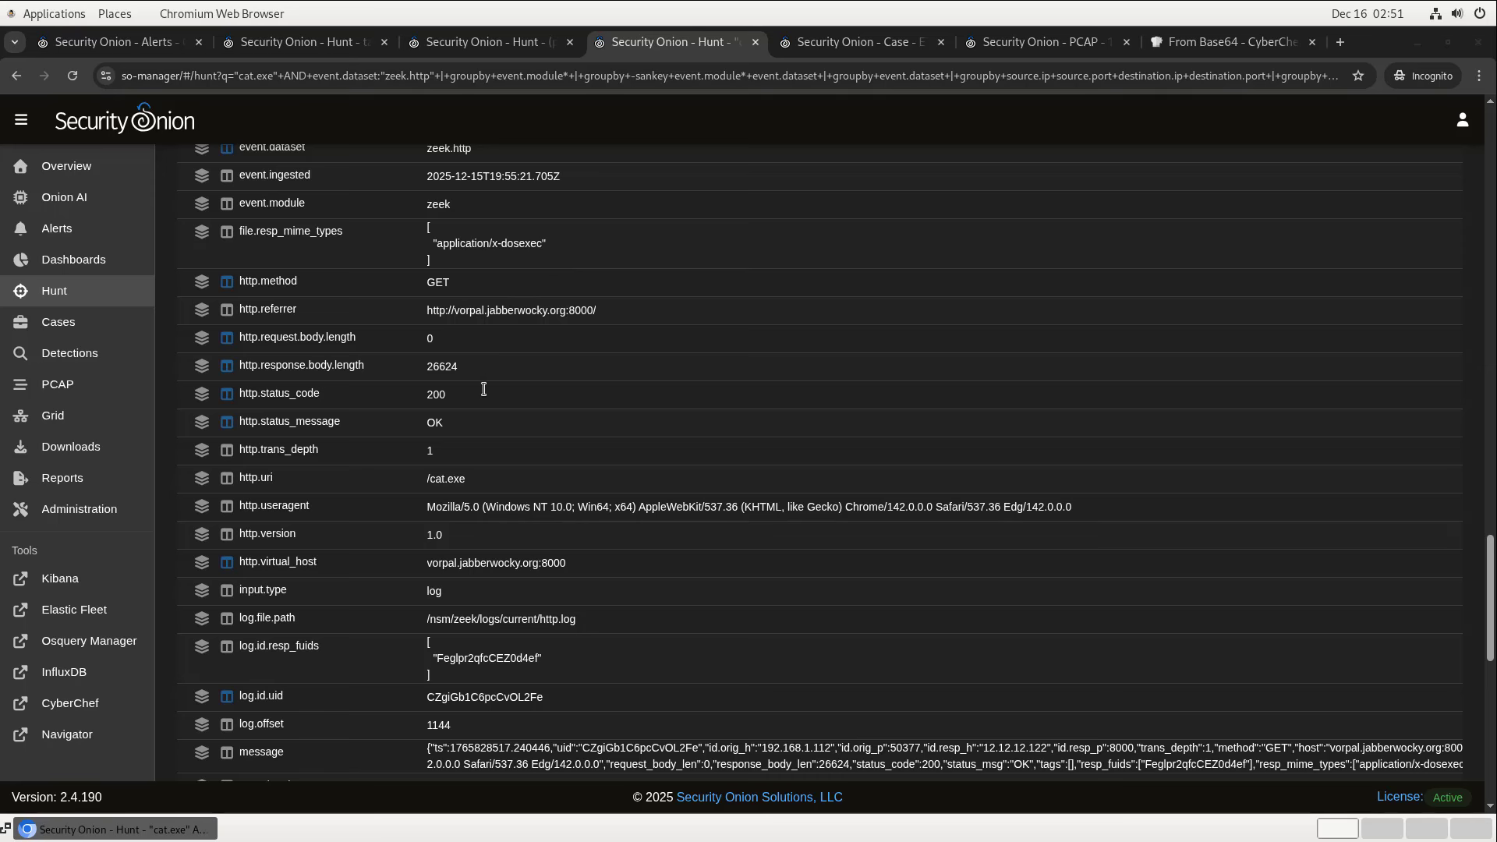
{"action": "scroll", "coordinate": [479, 388], "scroll_direction": "up", "scroll_amount": 2}
{"action": "scroll", "coordinate": [479, 388], "scroll_direction": "up", "scroll_amount": 7}
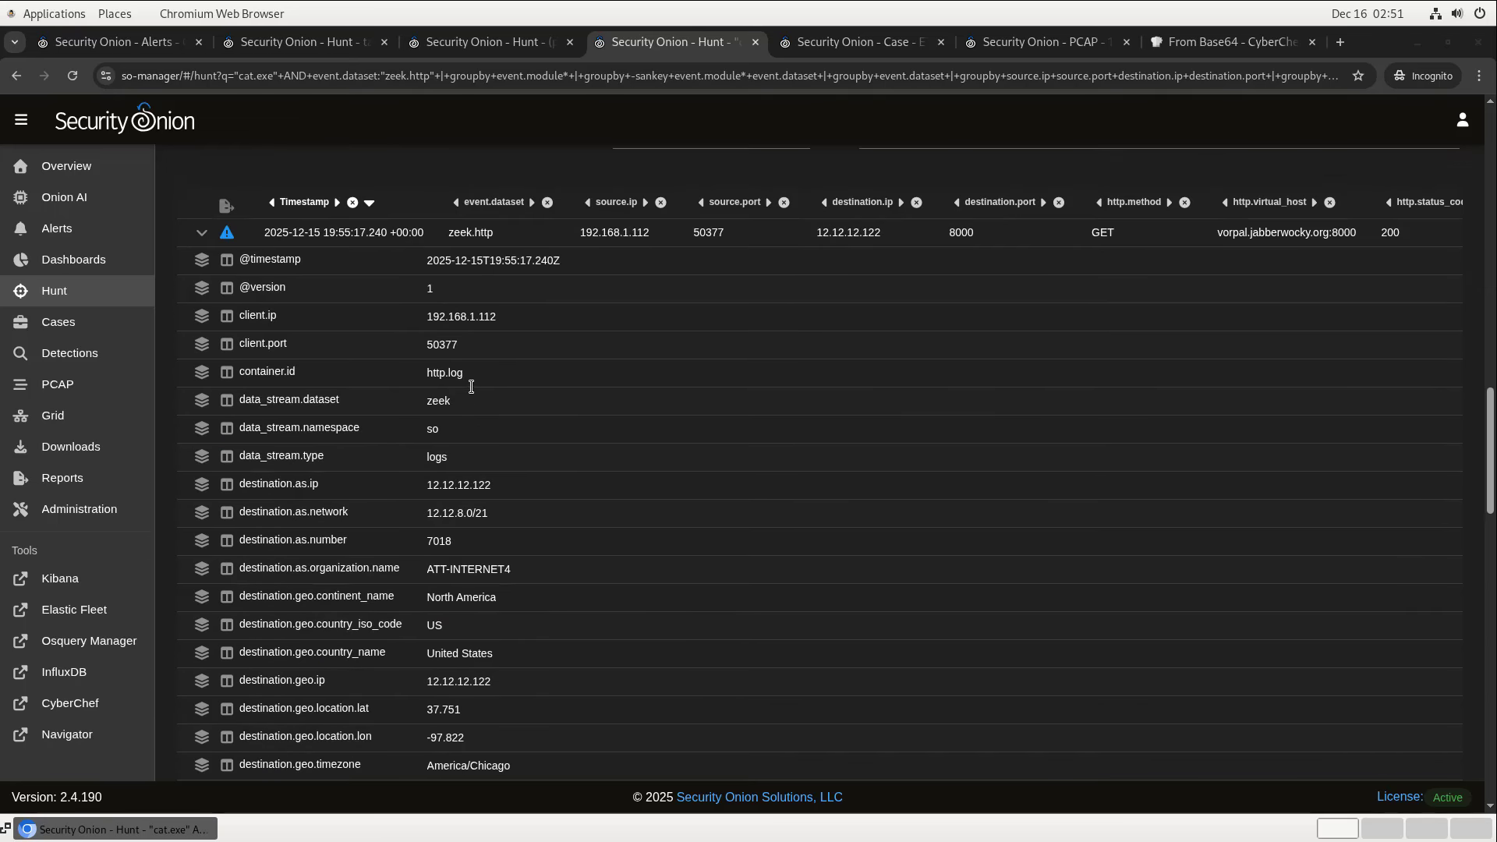
{"action": "left_click", "coordinate": [227, 233]}
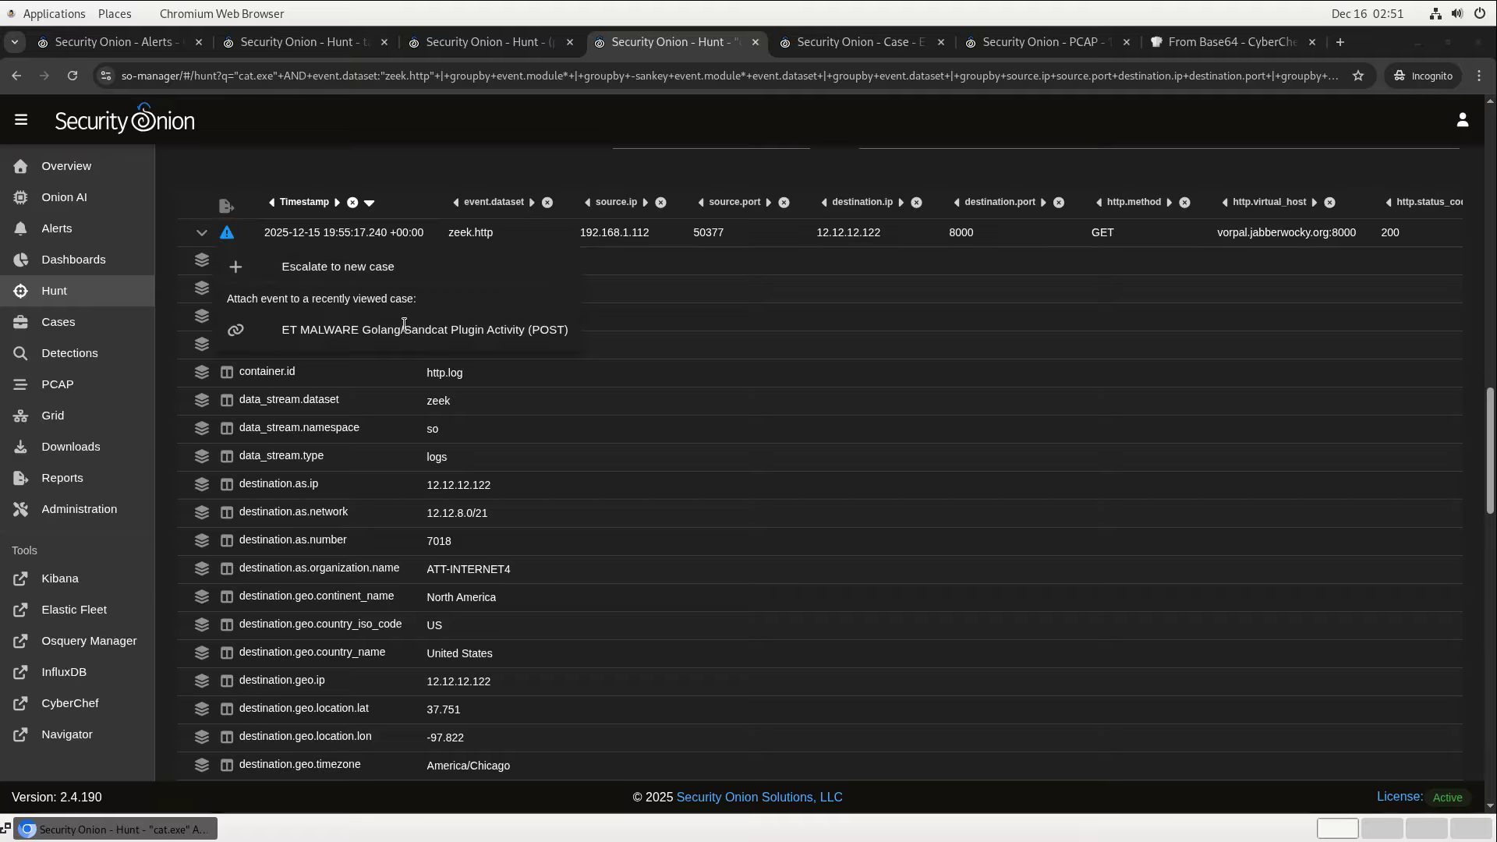
{"action": "left_click", "coordinate": [418, 337]}
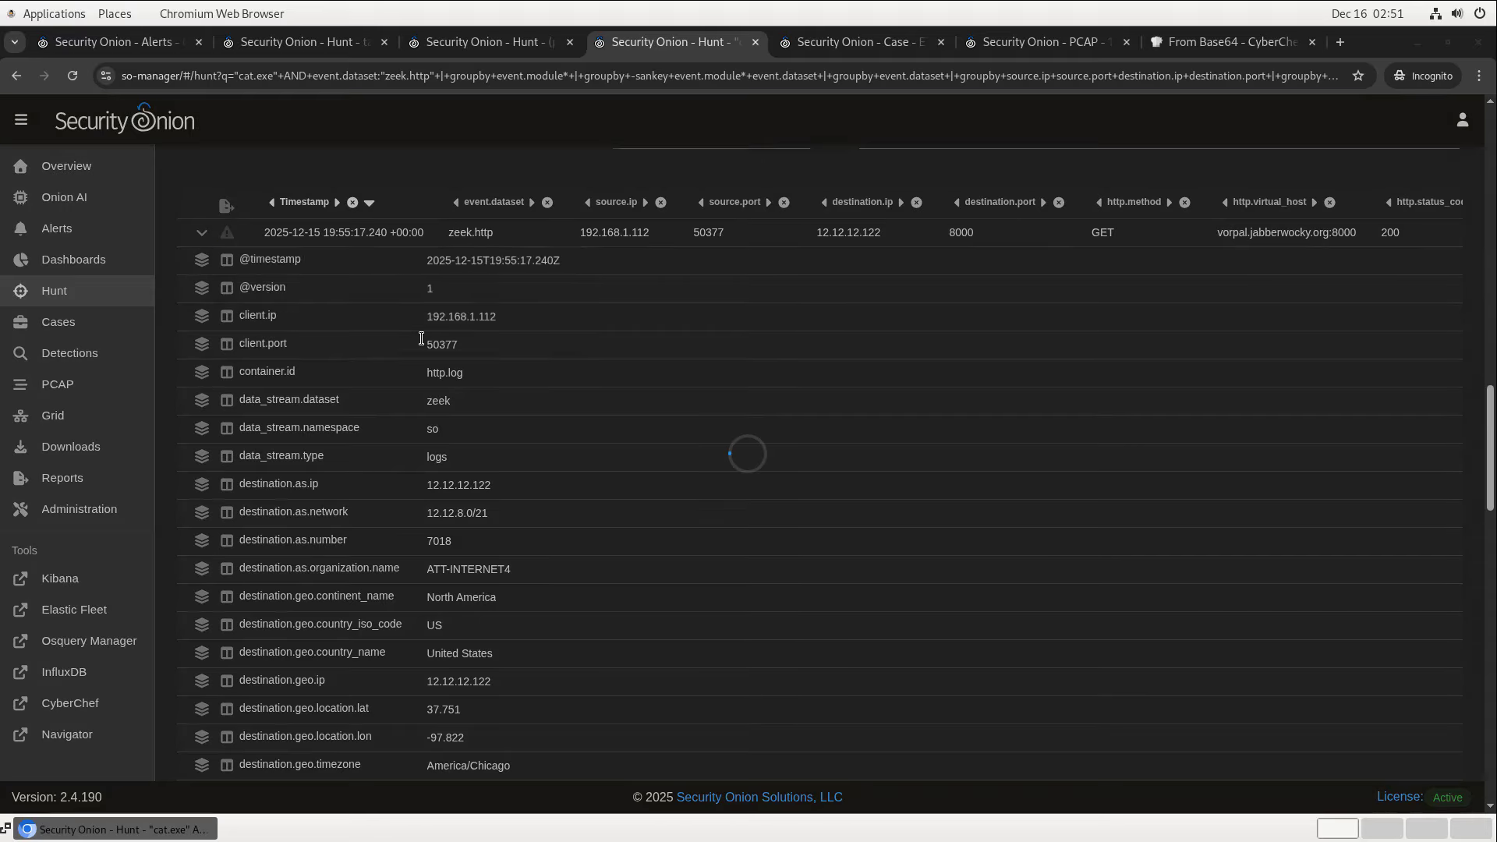
Add the event's http.virtual_host value vorpal.jabberwocky.org:8000 as an observable to the ET MALWARE Golang/Sandcat Plugin Activity (POST) case, using a new tab.
{"action": "scroll", "coordinate": [446, 417], "scroll_direction": "down", "scroll_amount": 9}
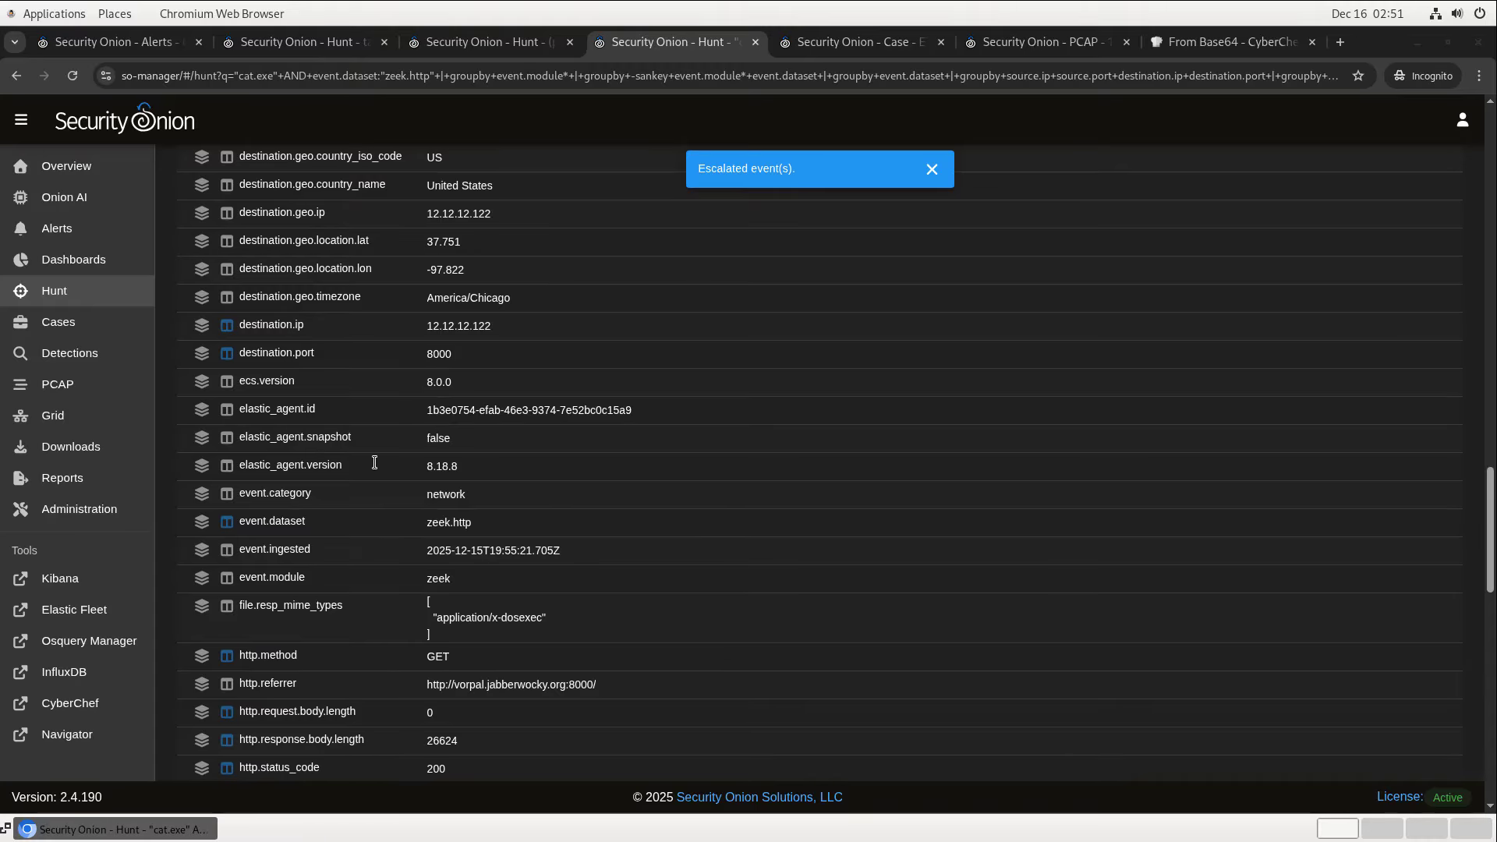
{"action": "scroll", "coordinate": [373, 463], "scroll_direction": "down", "scroll_amount": 1}
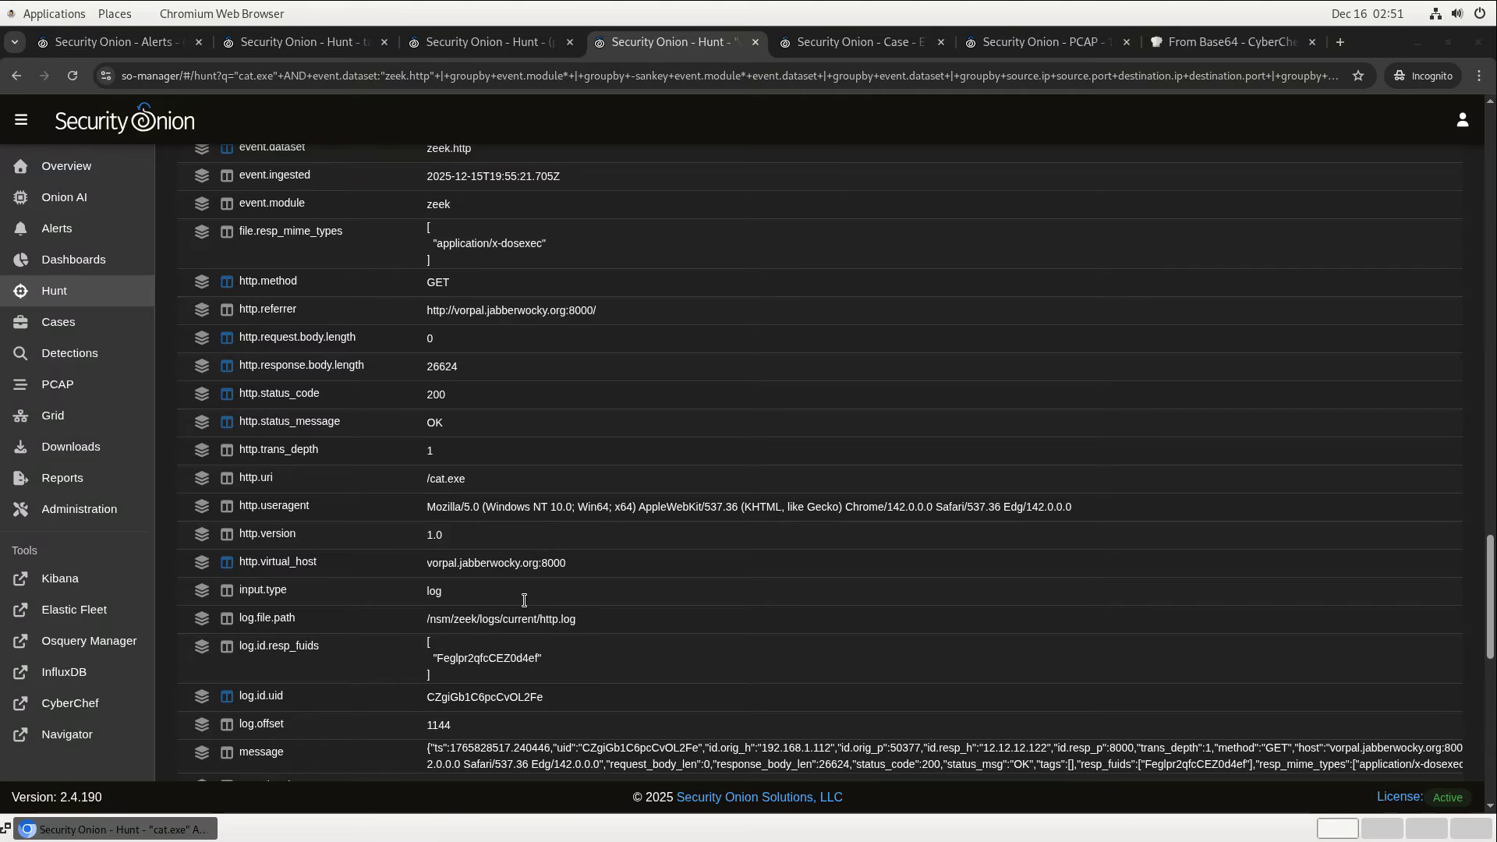
{"action": "left_click", "coordinate": [537, 566]}
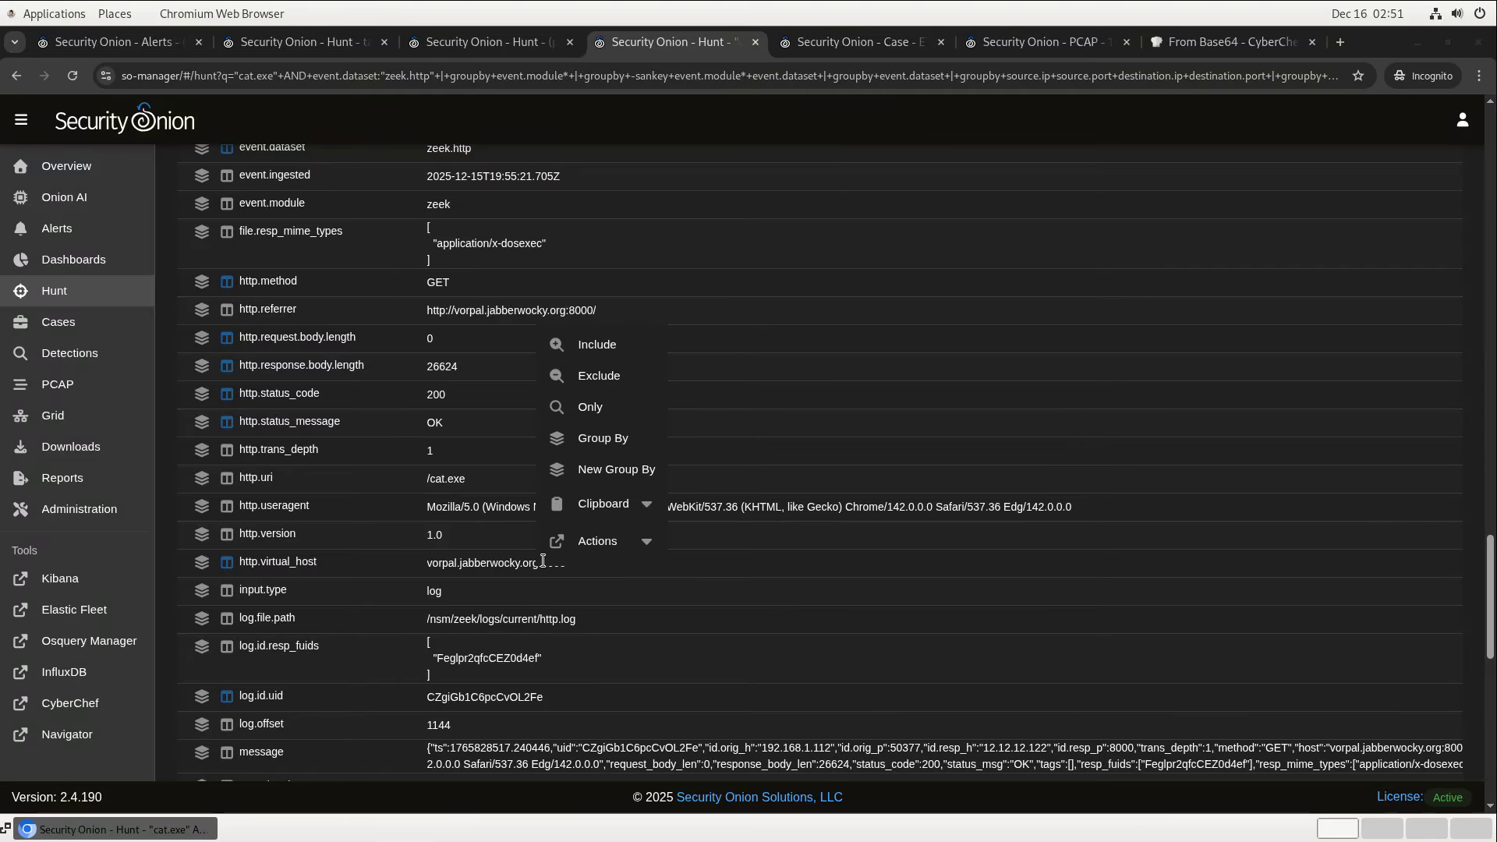
{"action": "left_click", "coordinate": [612, 542]}
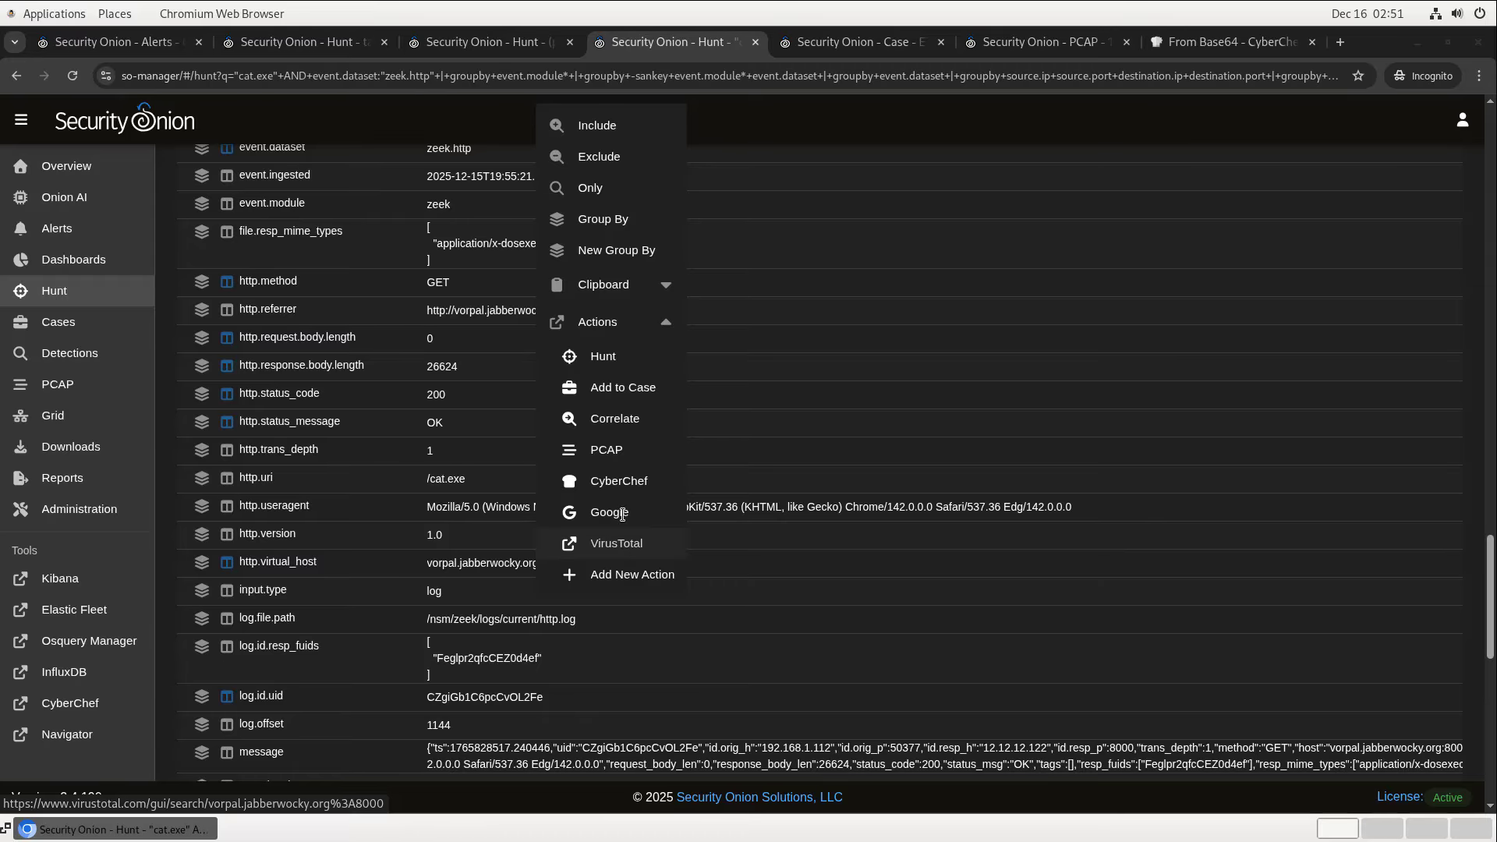
{"action": "left_click", "coordinate": [634, 387]}
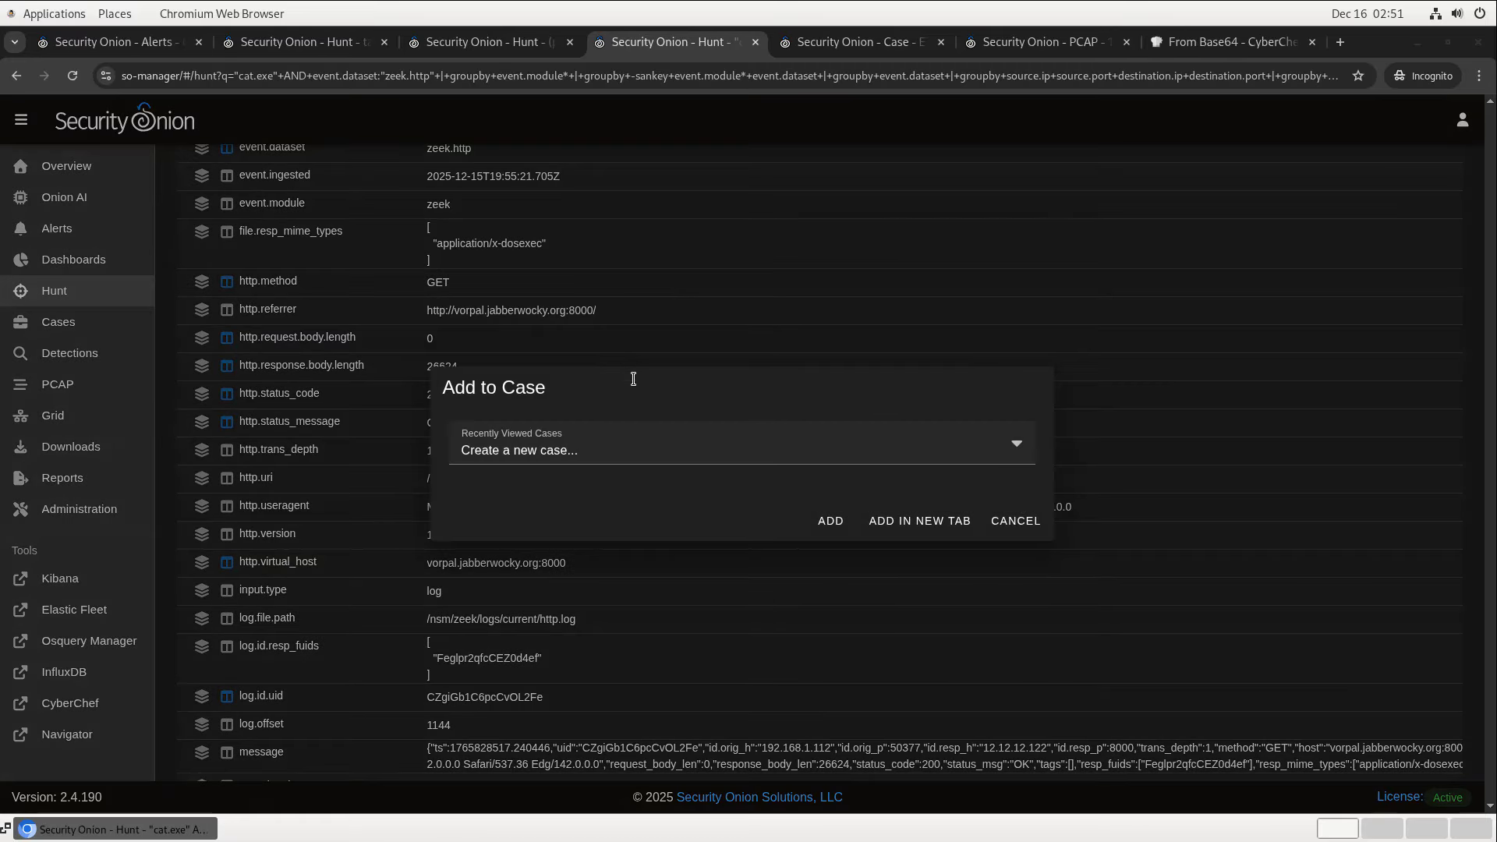
{"action": "left_click", "coordinate": [689, 441]}
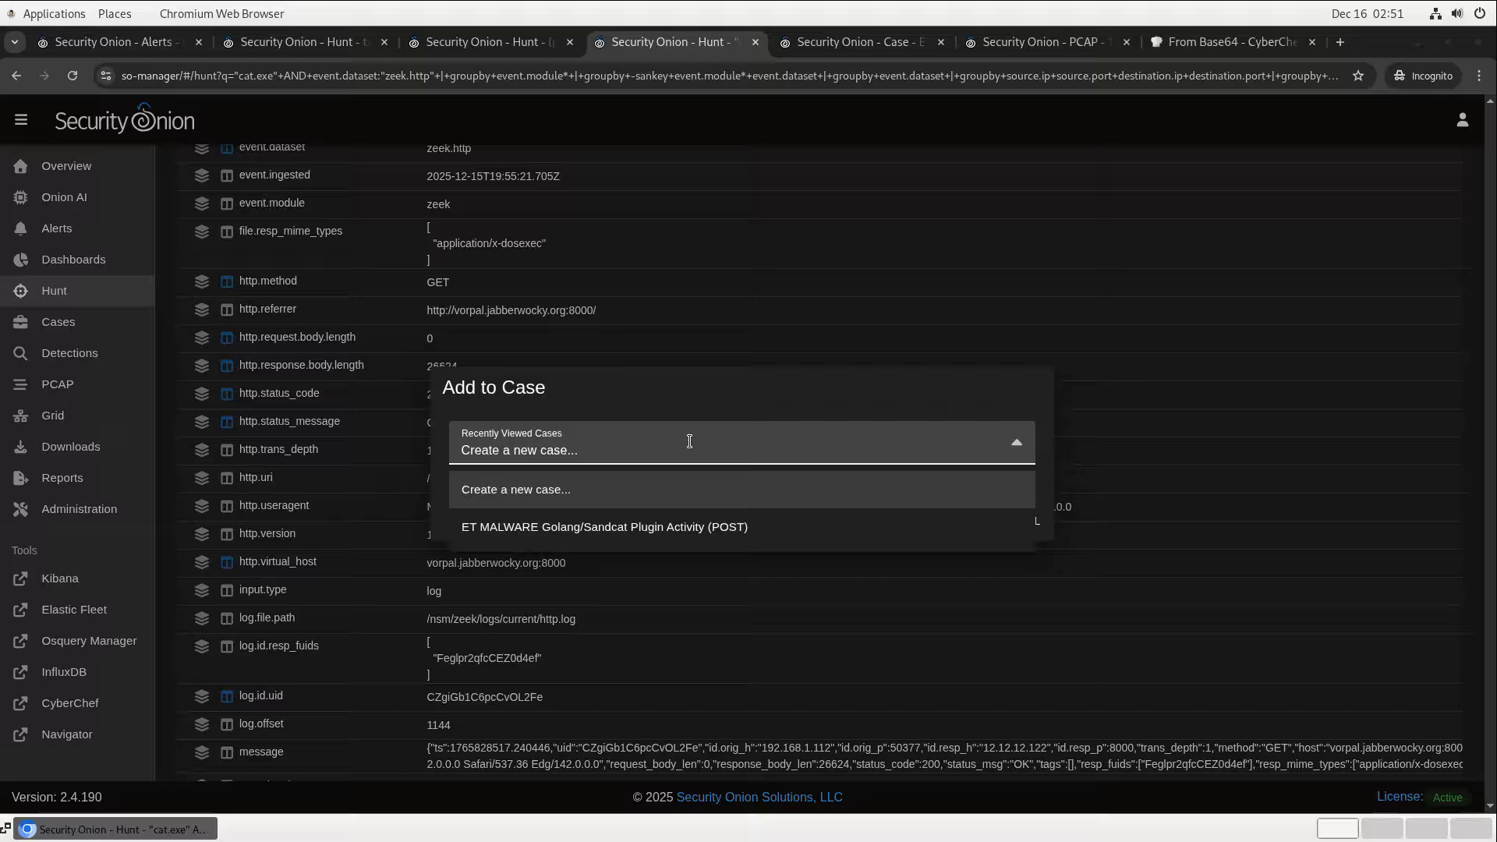
{"action": "left_click", "coordinate": [678, 529]}
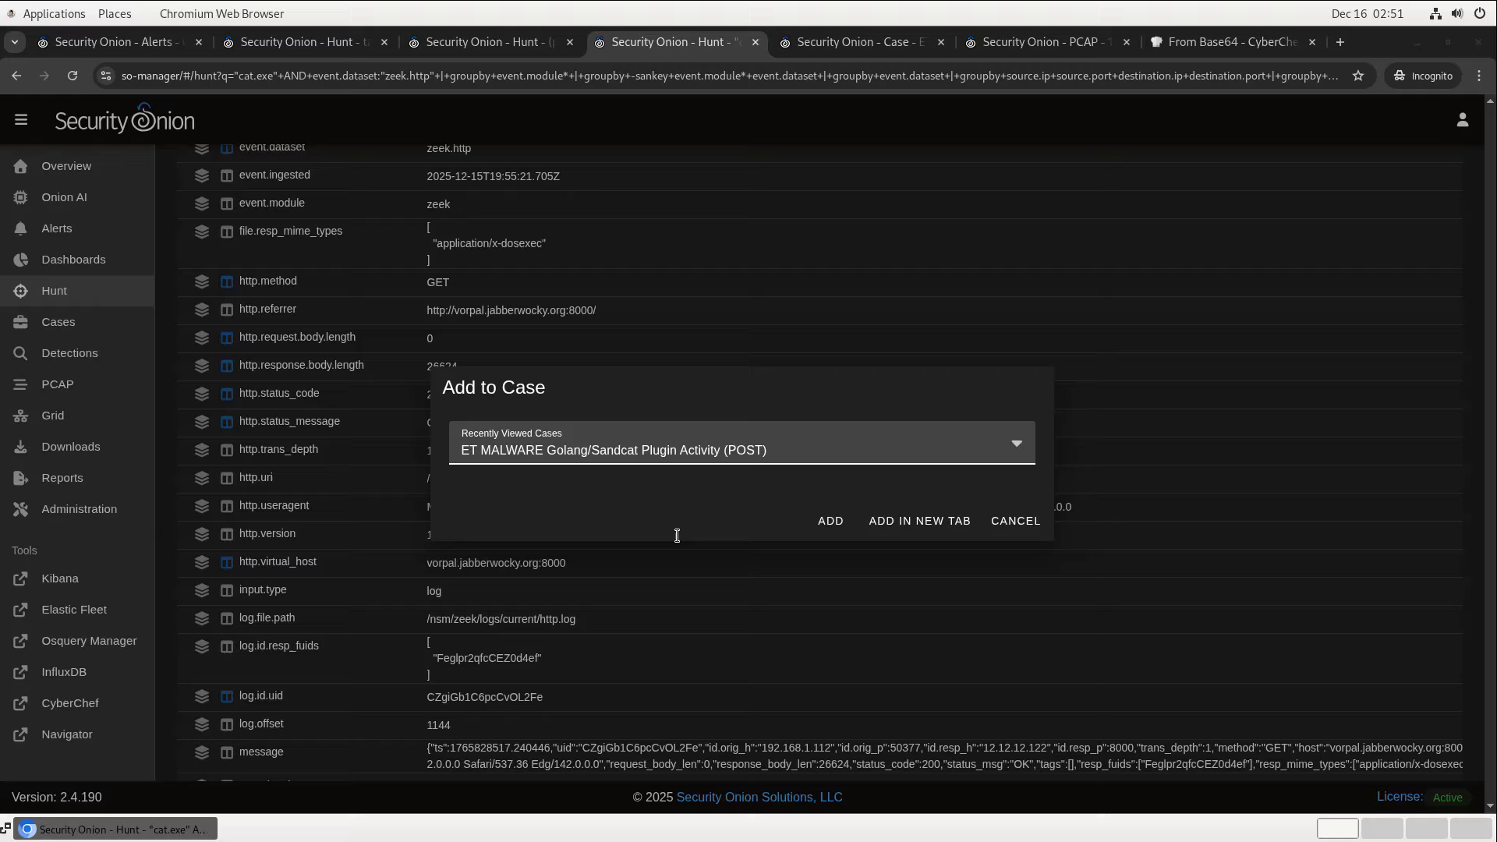
{"action": "left_click", "coordinate": [874, 520]}
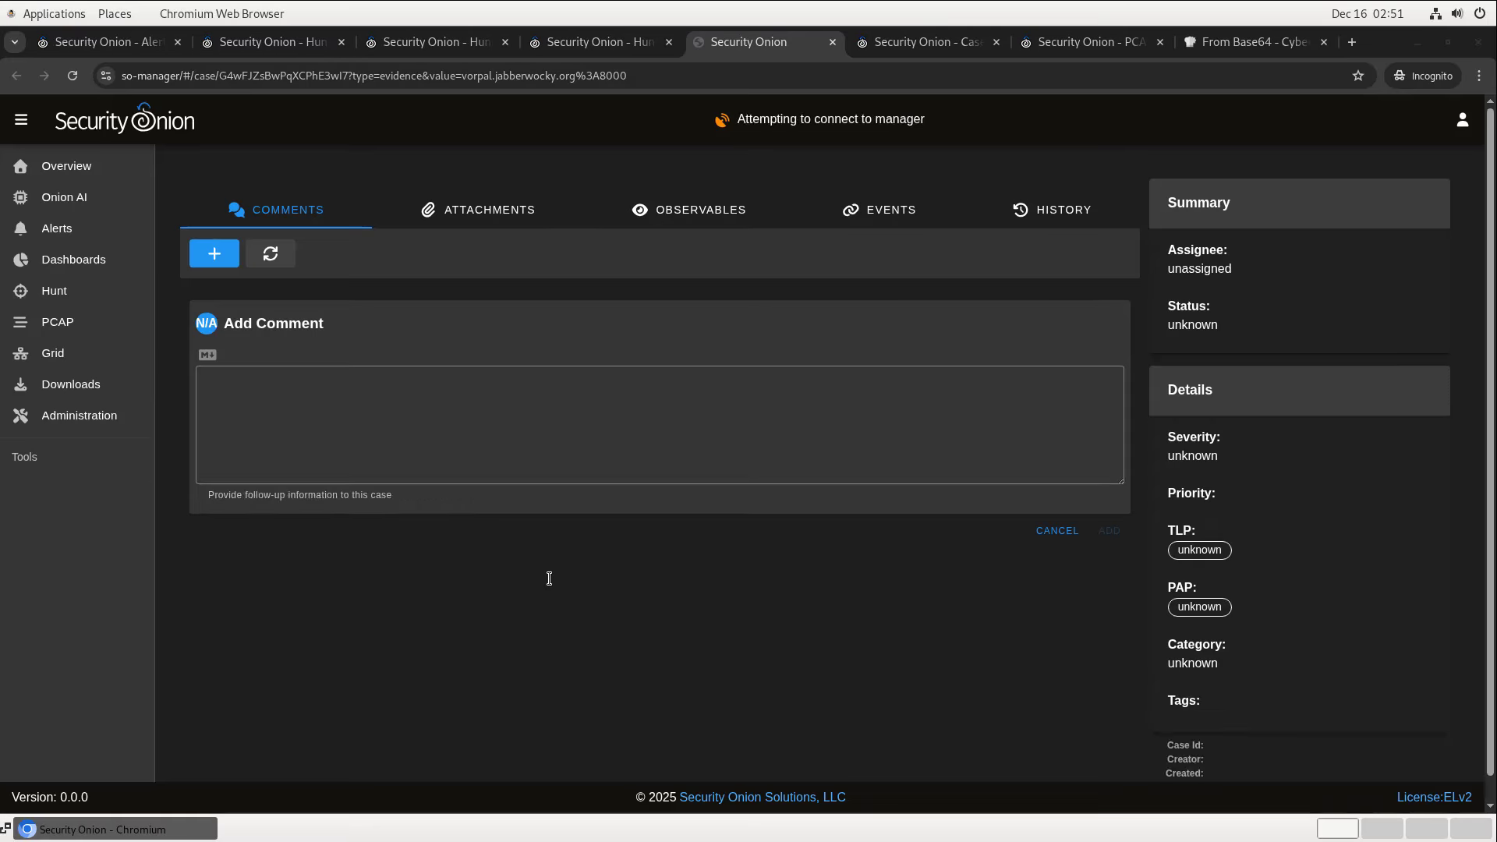
{"action": "scroll", "coordinate": [597, 595], "scroll_direction": "down", "scroll_amount": 4}
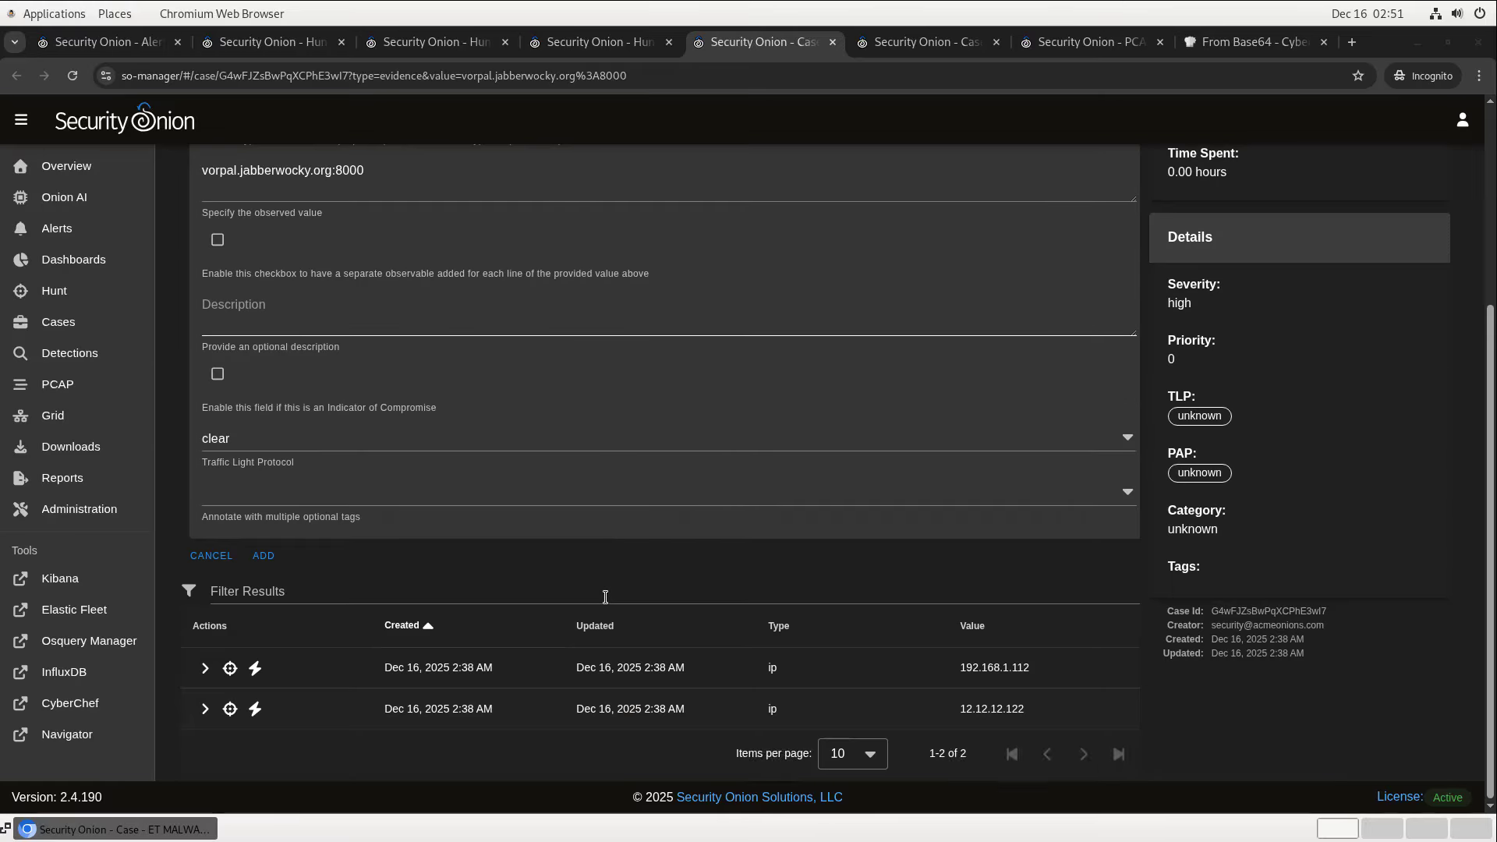
{"action": "left_click", "coordinate": [265, 557]}
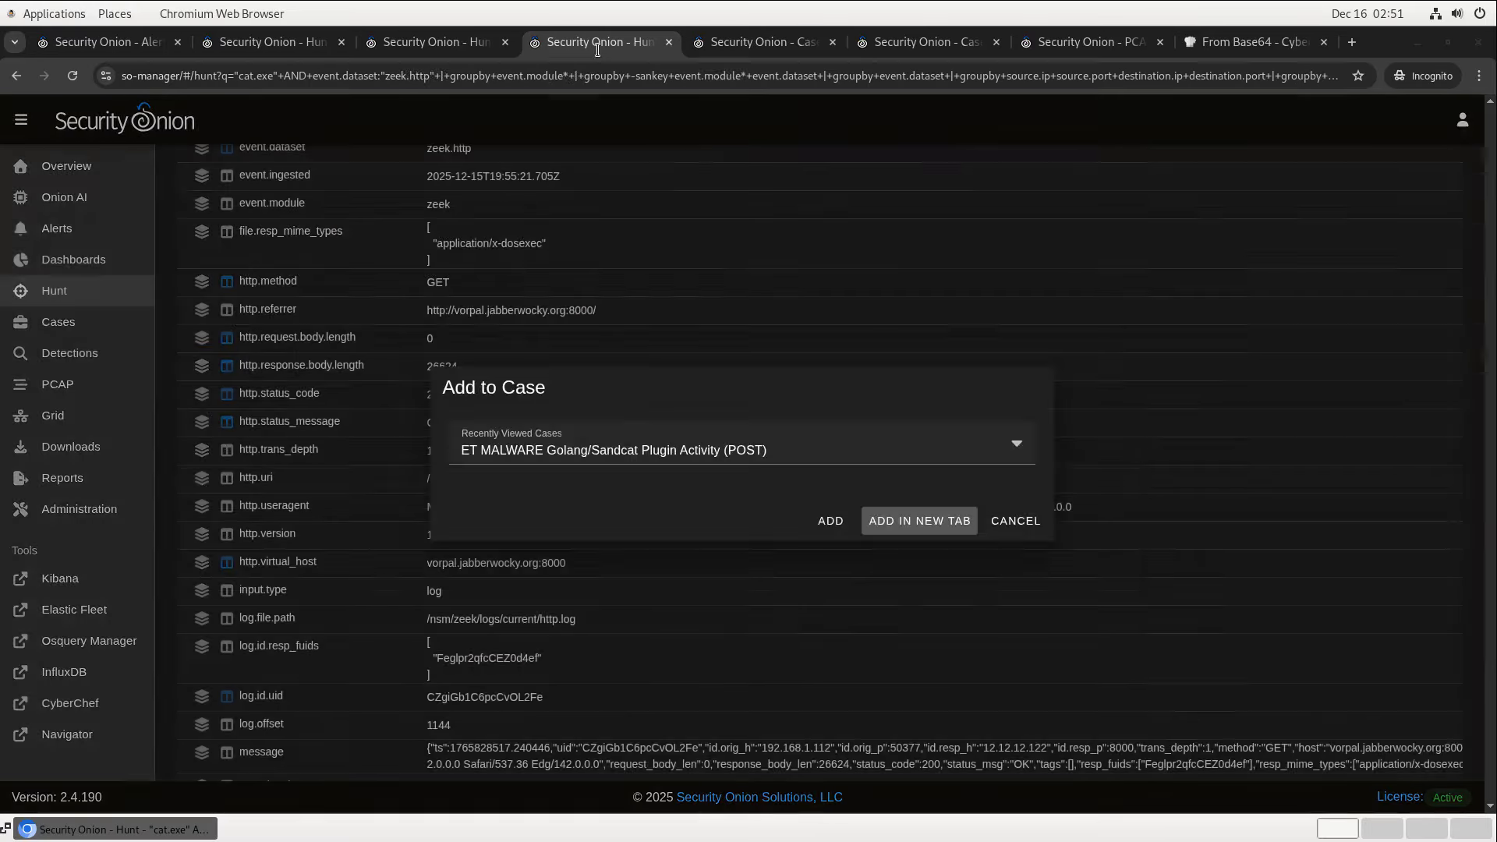
Correlate the zeek.http event for /cat.exe with its related events and include only the zeek.file dataset.
{"action": "left_click", "coordinate": [599, 45]}
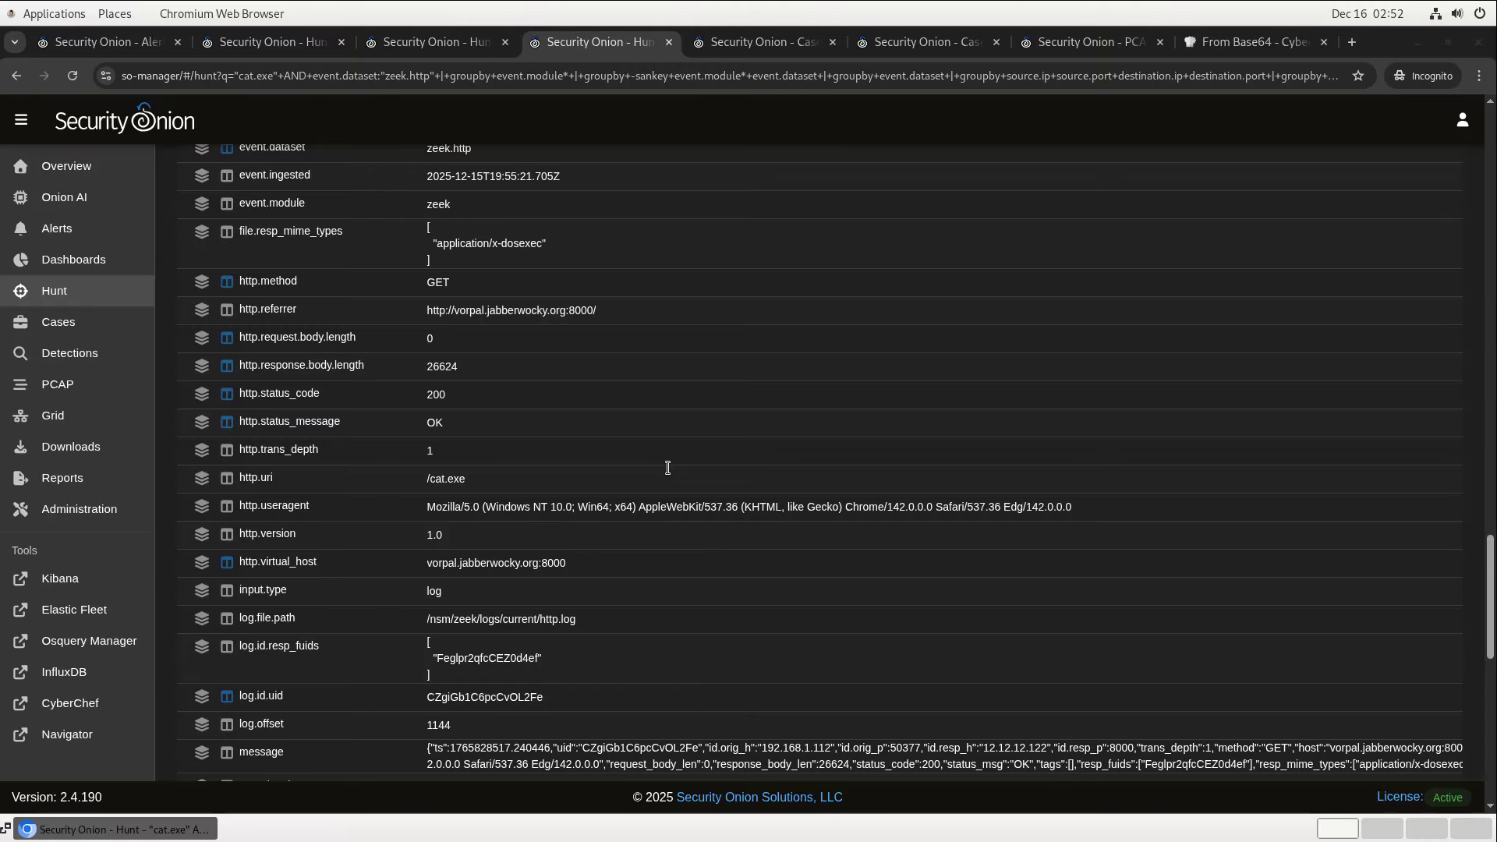
{"action": "scroll", "coordinate": [667, 468], "scroll_direction": "up", "scroll_amount": 15}
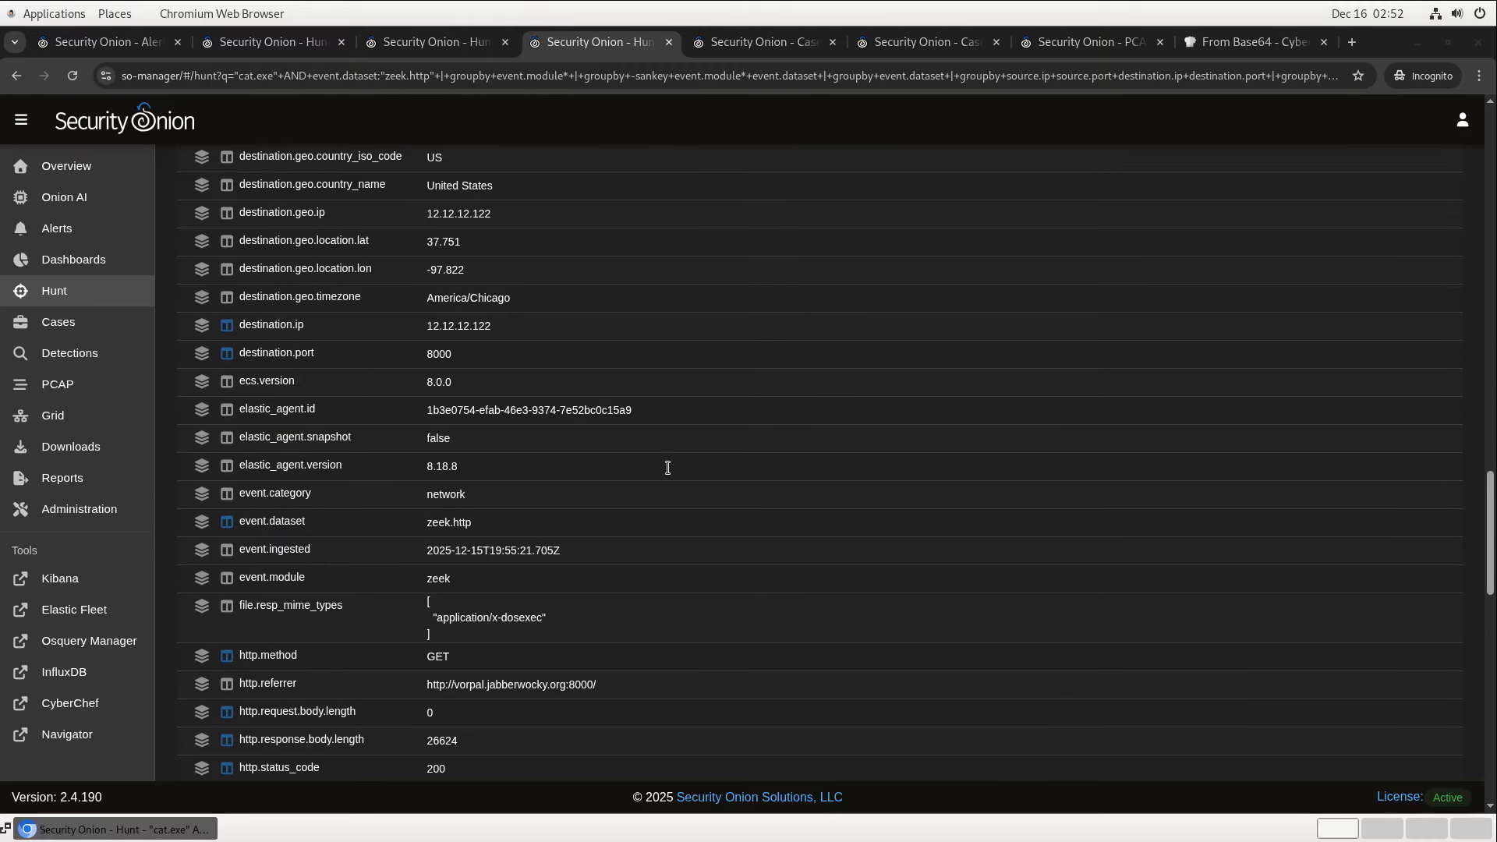
{"action": "scroll", "coordinate": [667, 468], "scroll_direction": "up", "scroll_amount": 1}
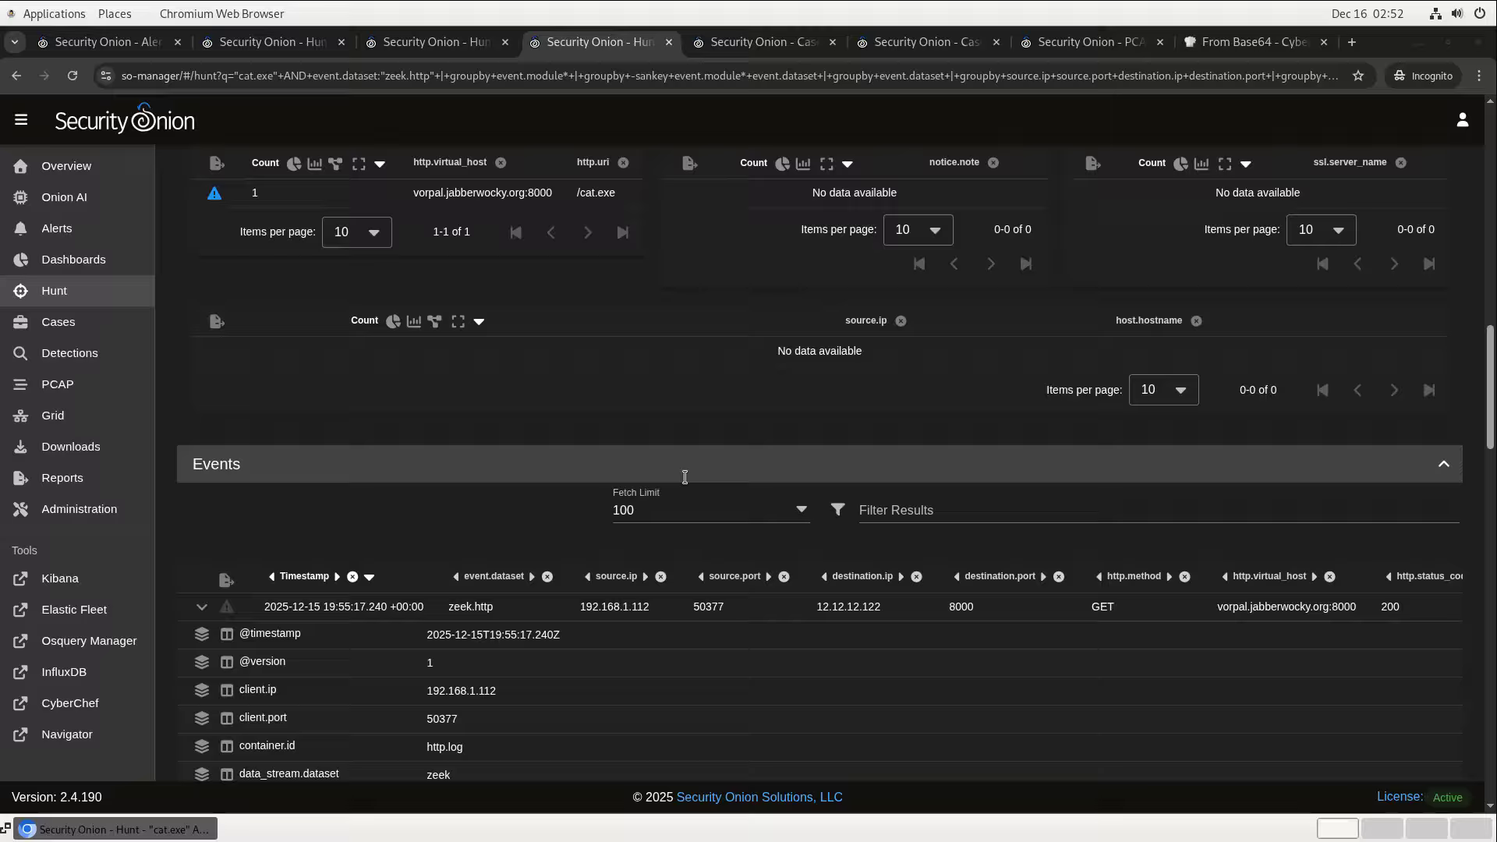
{"action": "left_click", "coordinate": [712, 607]}
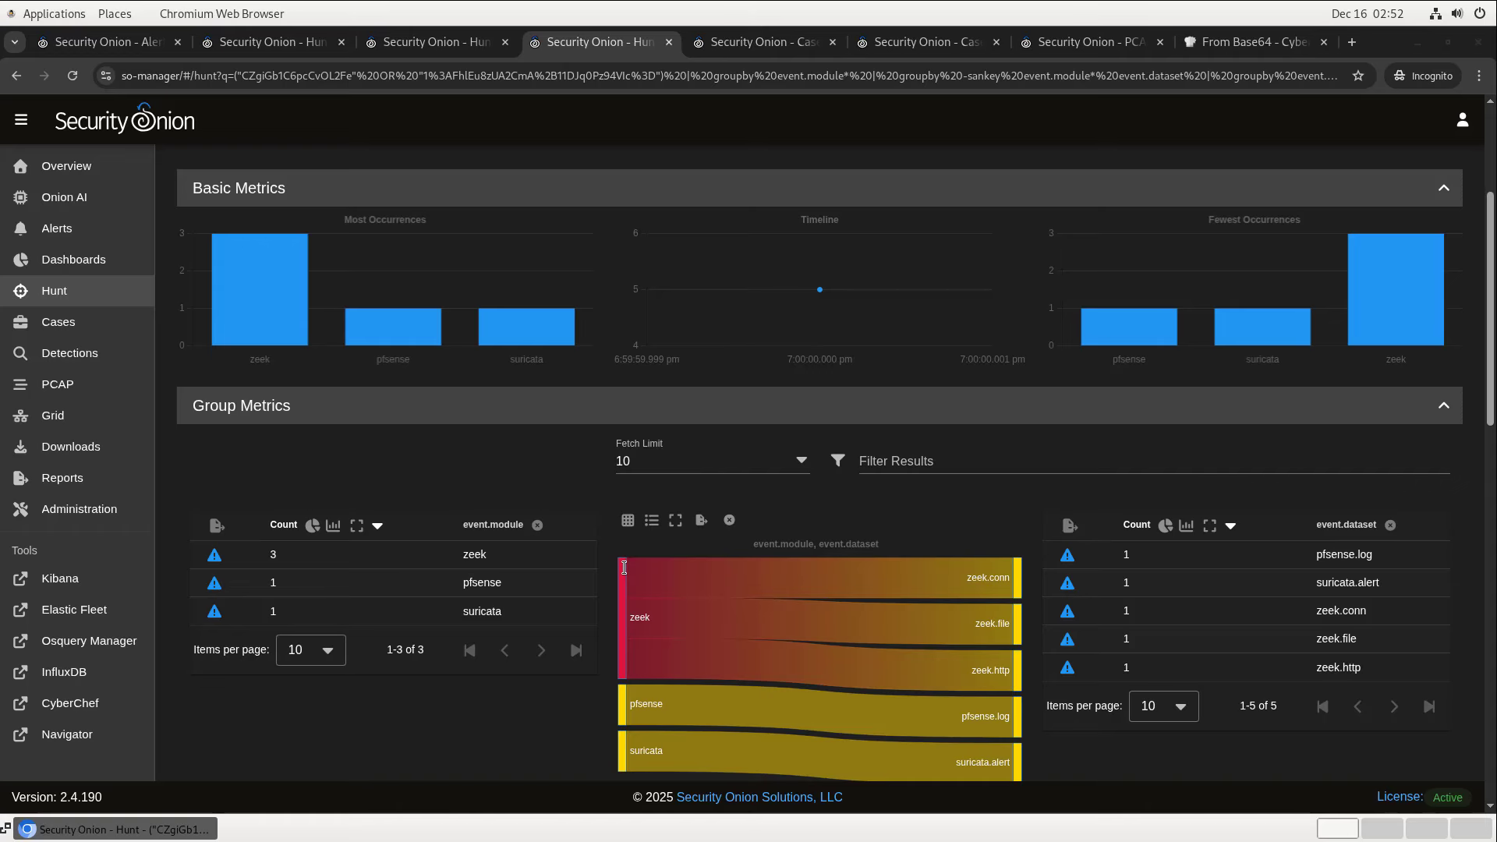
{"action": "left_click", "coordinate": [1334, 639]}
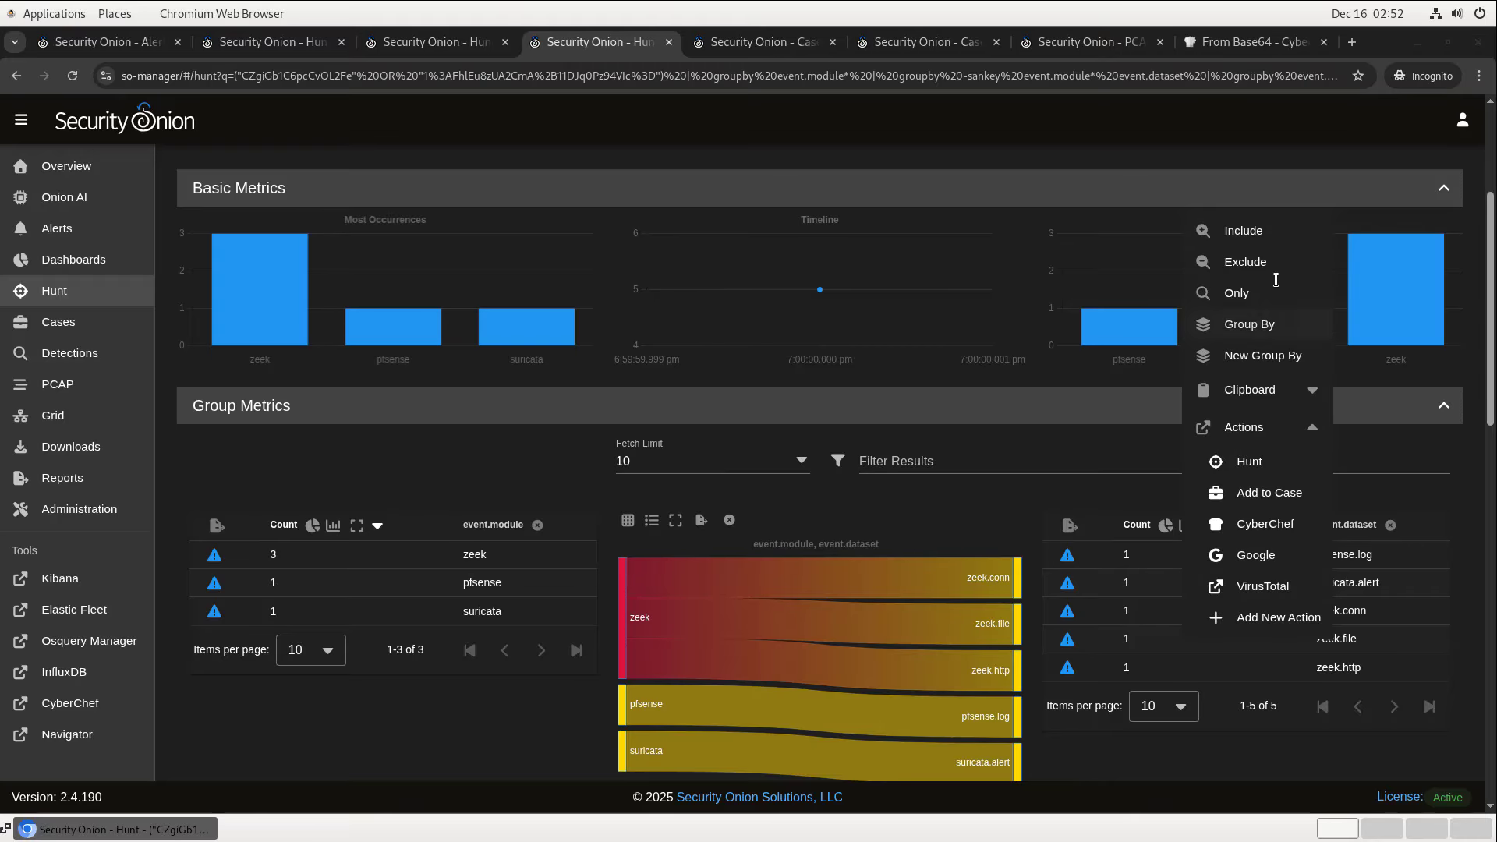
{"action": "left_click", "coordinate": [1247, 229]}
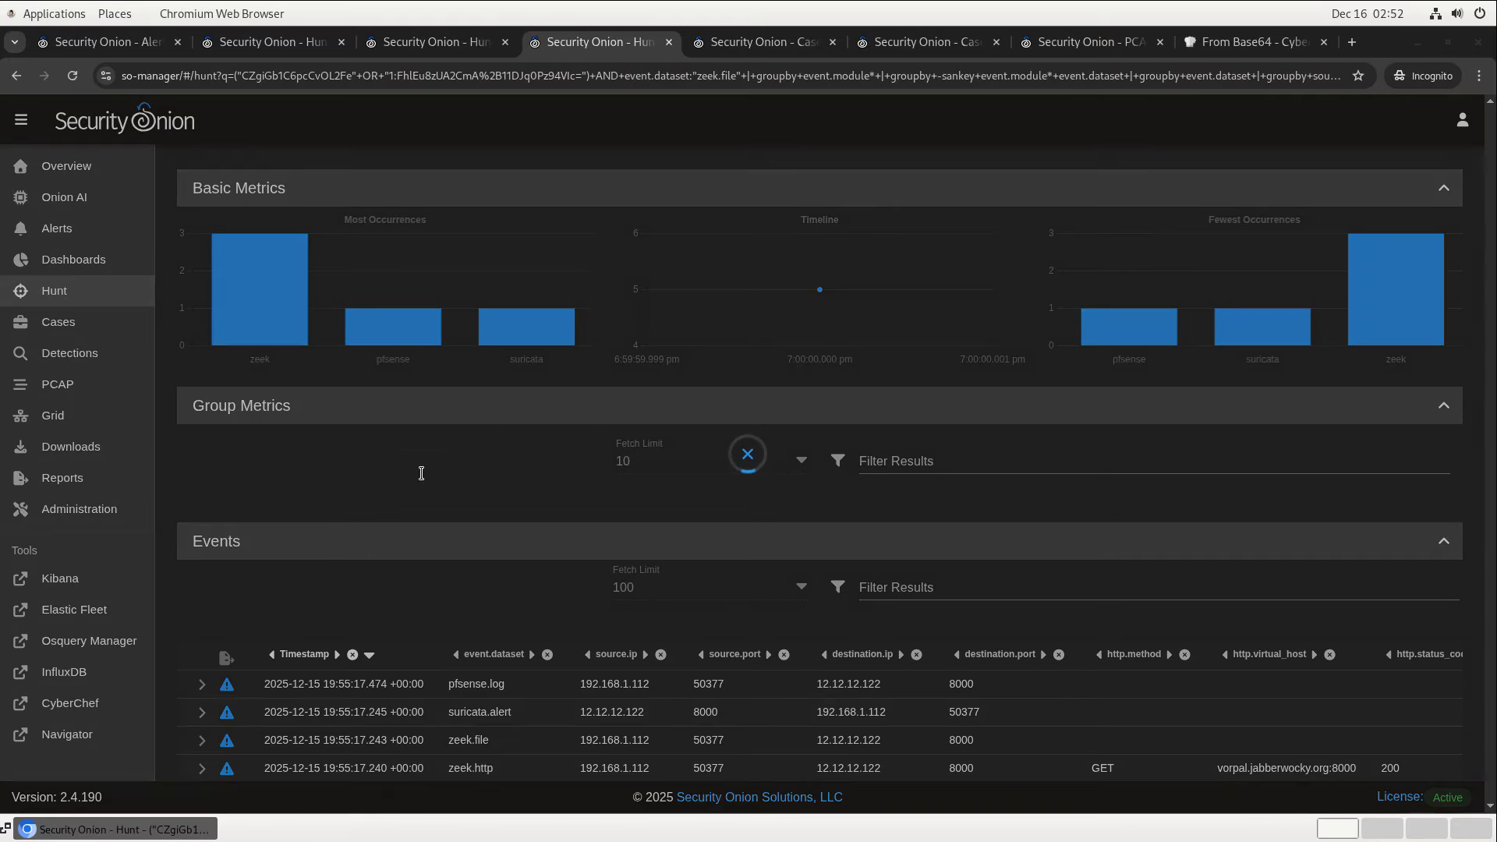
Attach the correlated zeek.file event to the ET MALWARE Golang/Sandcat Plugin Activity (POST) case.
{"action": "scroll", "coordinate": [312, 530], "scroll_direction": "down", "scroll_amount": 15}
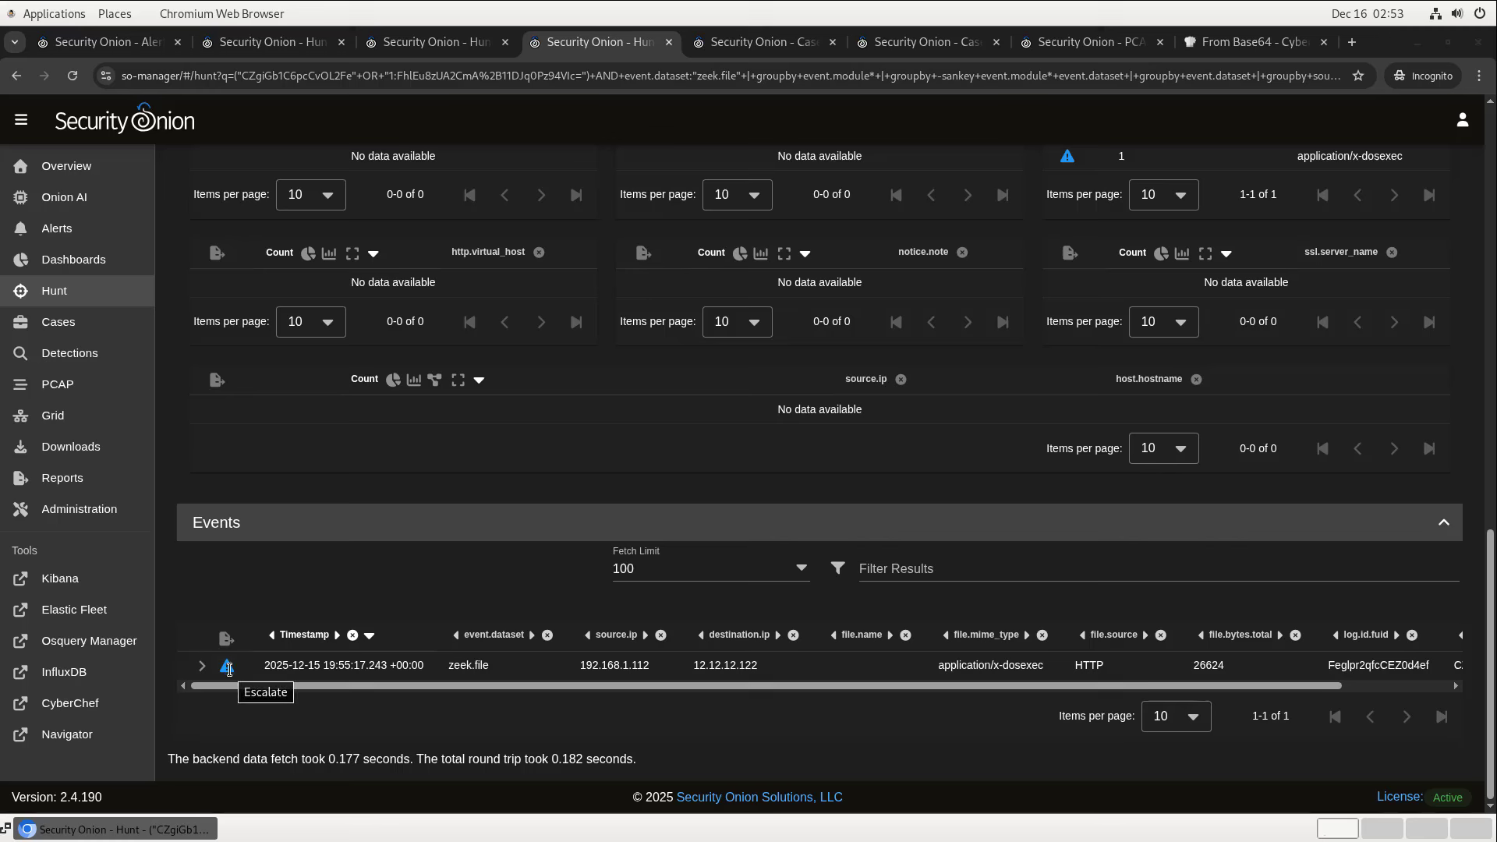
{"action": "left_click", "coordinate": [227, 667]}
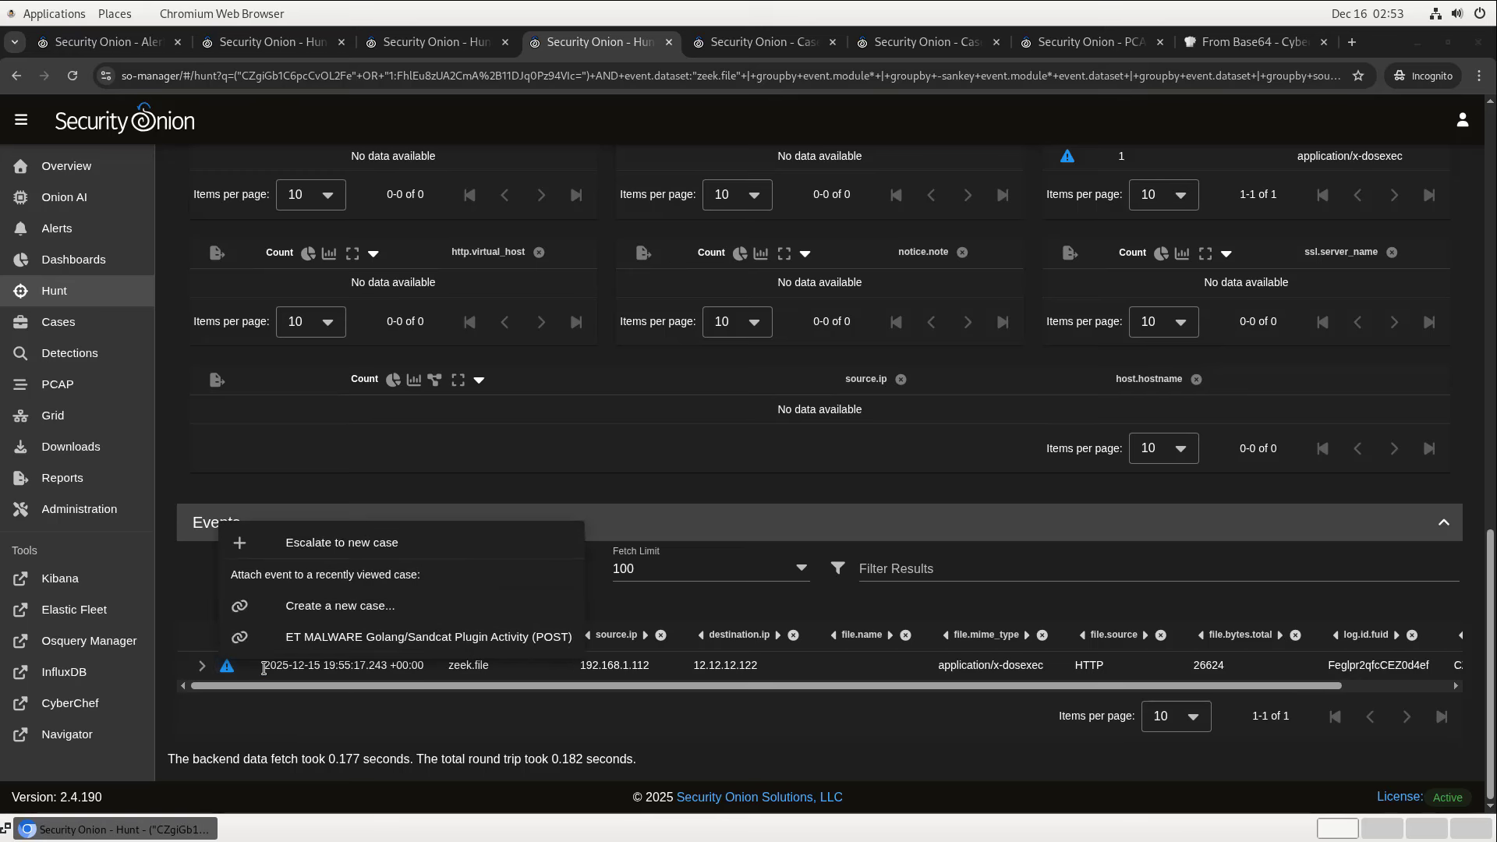
{"action": "left_click", "coordinate": [329, 637]}
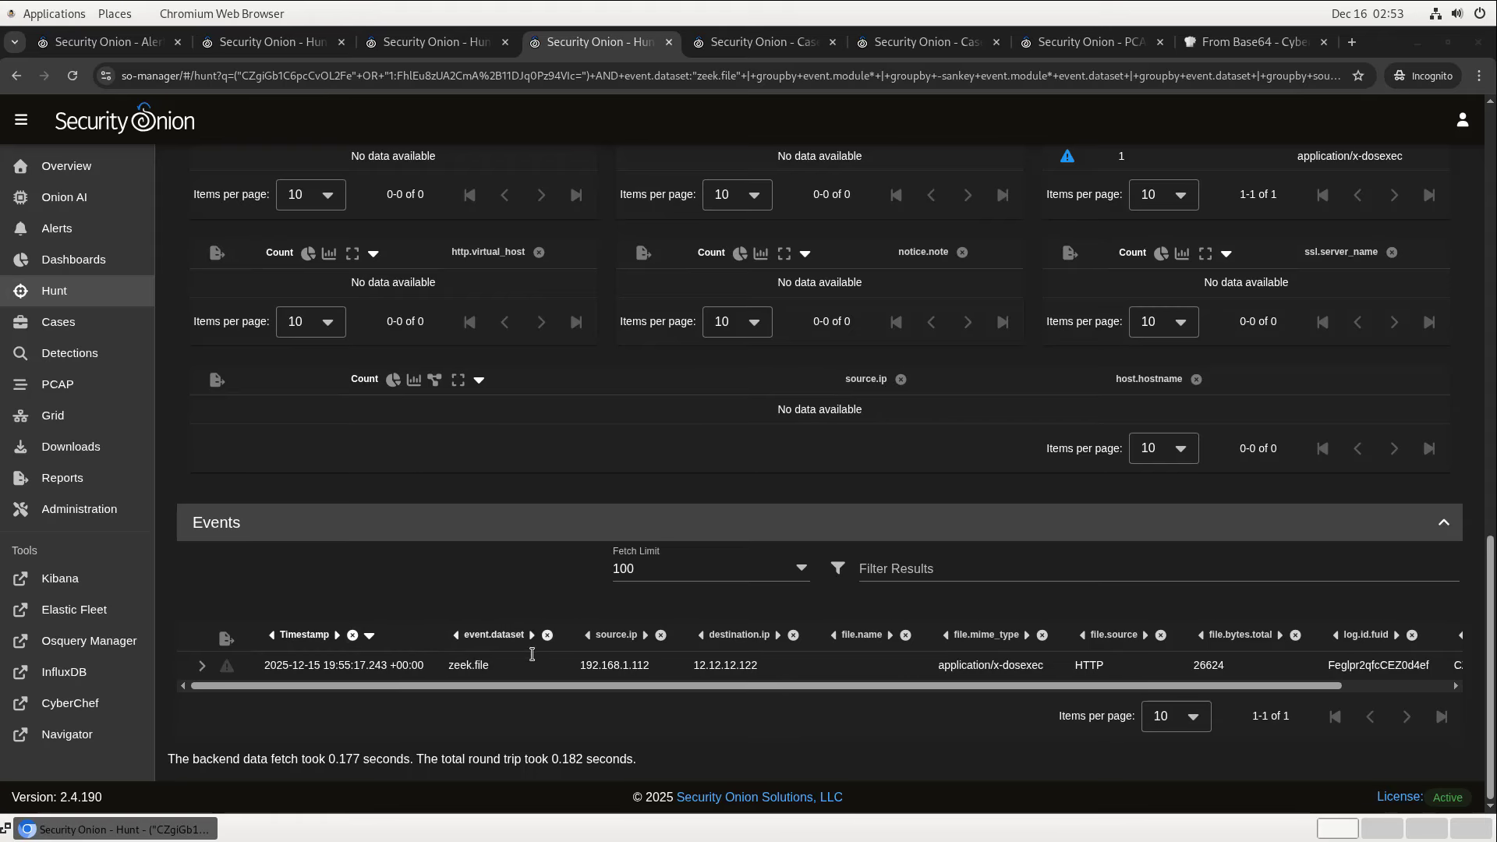
Add include filters to the hunt for source.ip 192.168.1.112, destination.ip 12.12.12.122 and file.mime_type application/x-dosexec.
{"action": "left_click", "coordinate": [606, 668]}
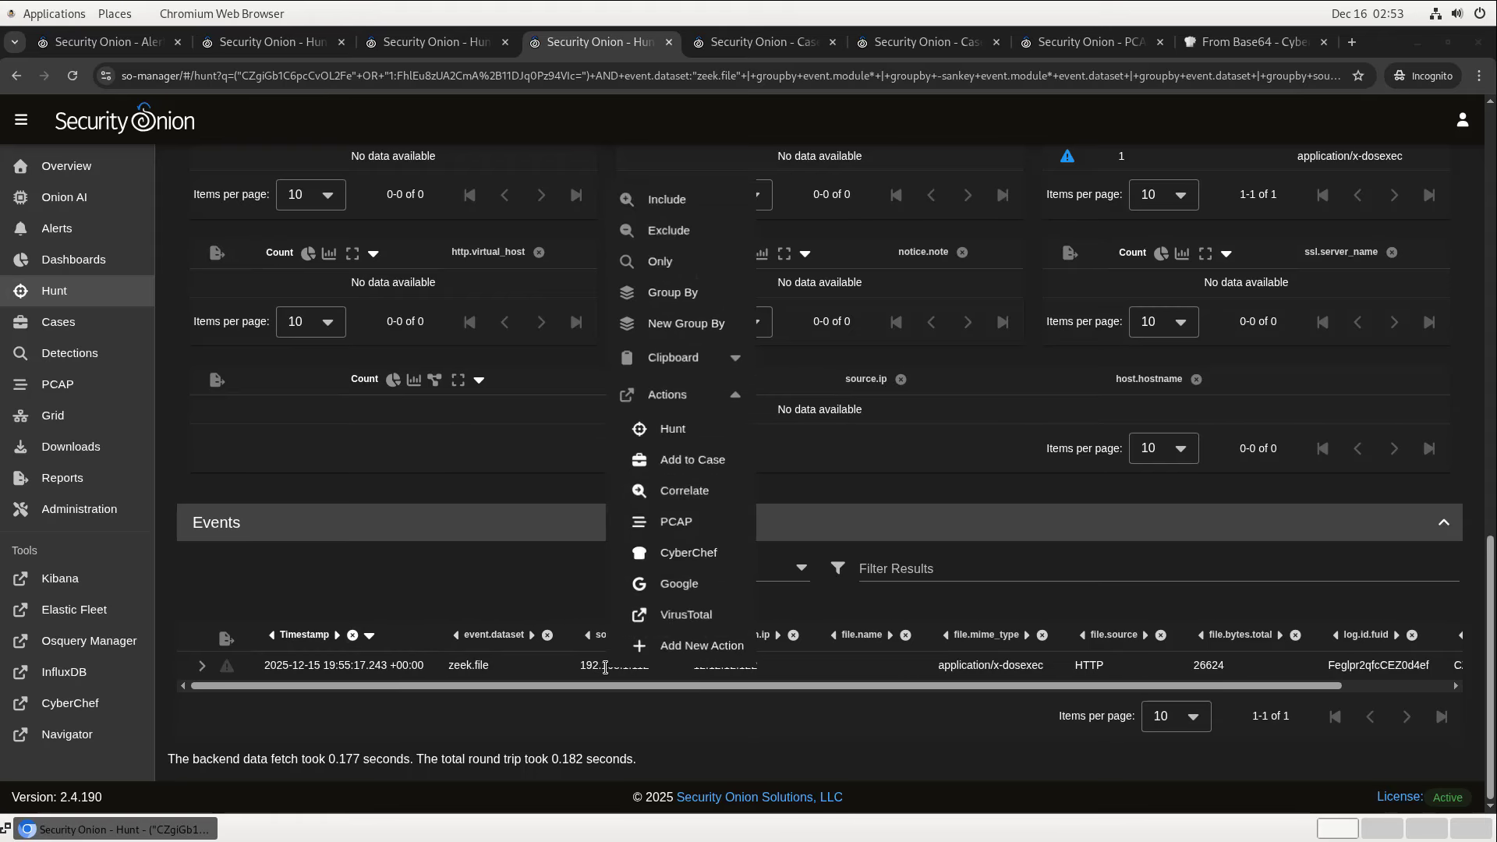
{"action": "left_click", "coordinate": [661, 199]}
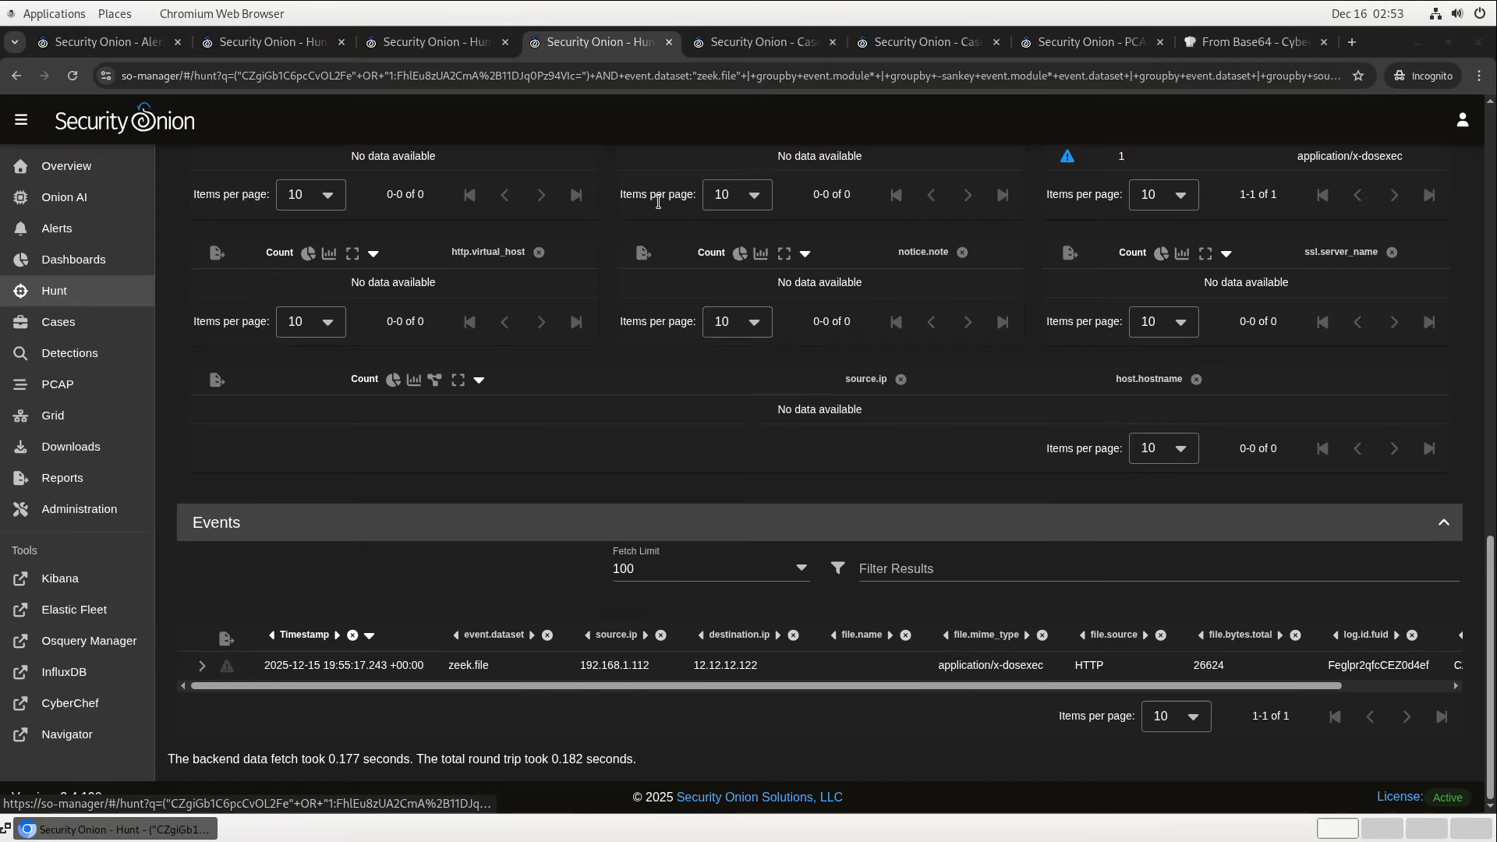
{"action": "scroll", "coordinate": [702, 543], "scroll_direction": "down", "scroll_amount": 6}
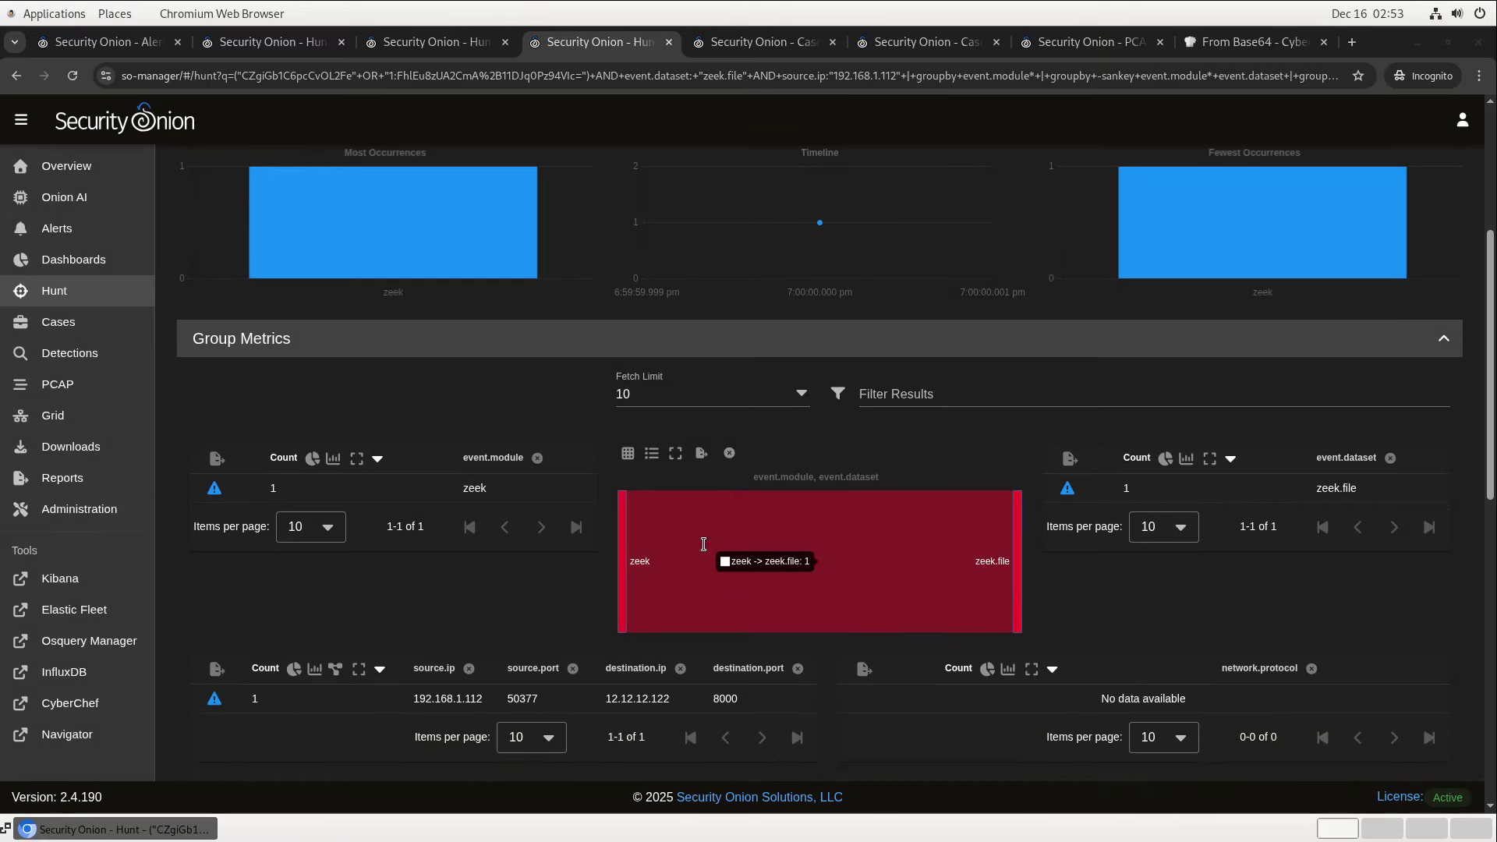
{"action": "left_click", "coordinate": [636, 278]}
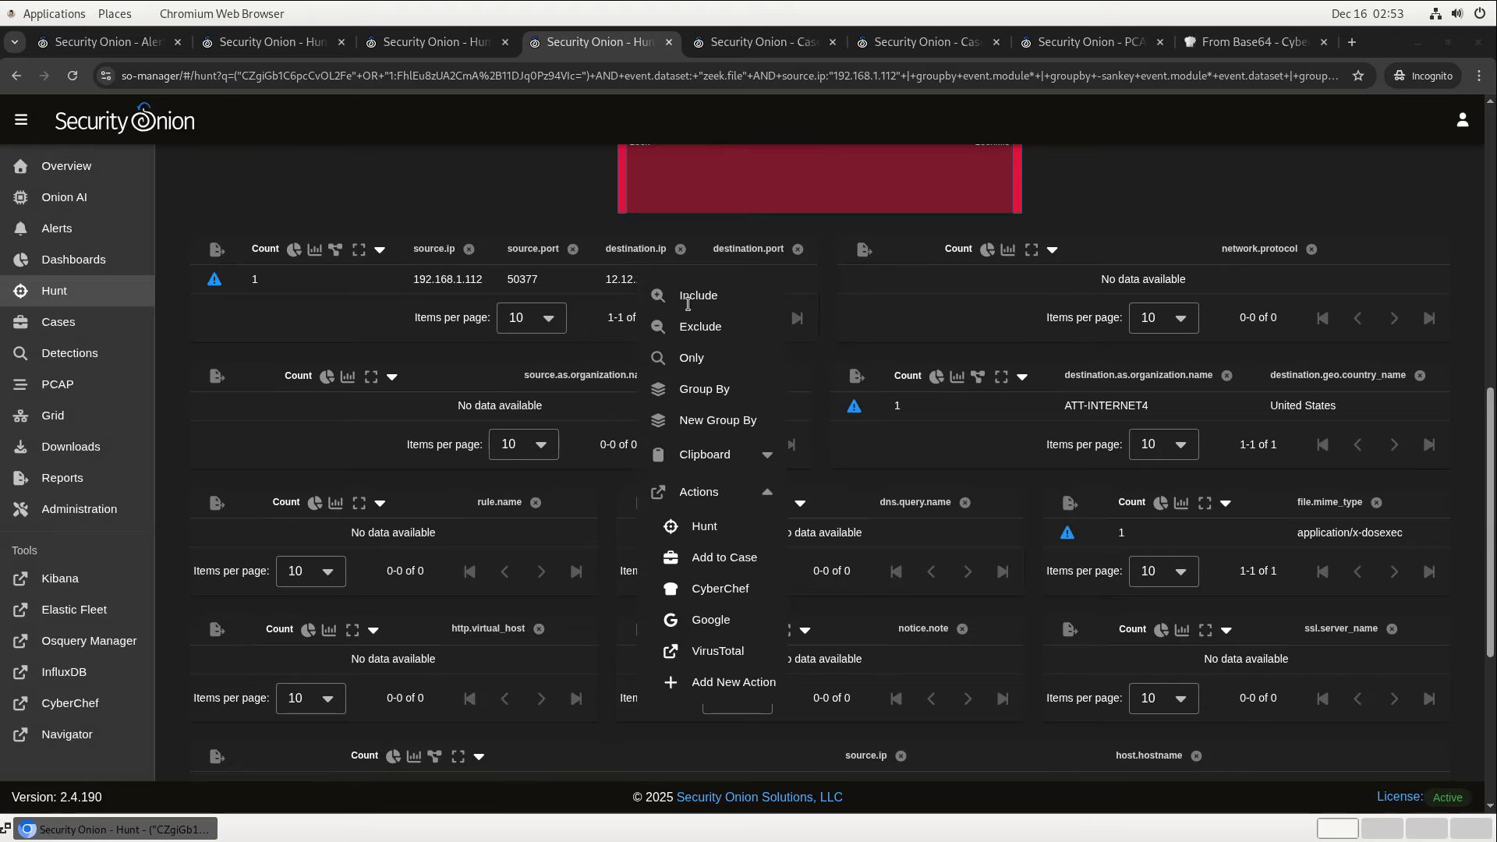
{"action": "left_click", "coordinate": [671, 294]}
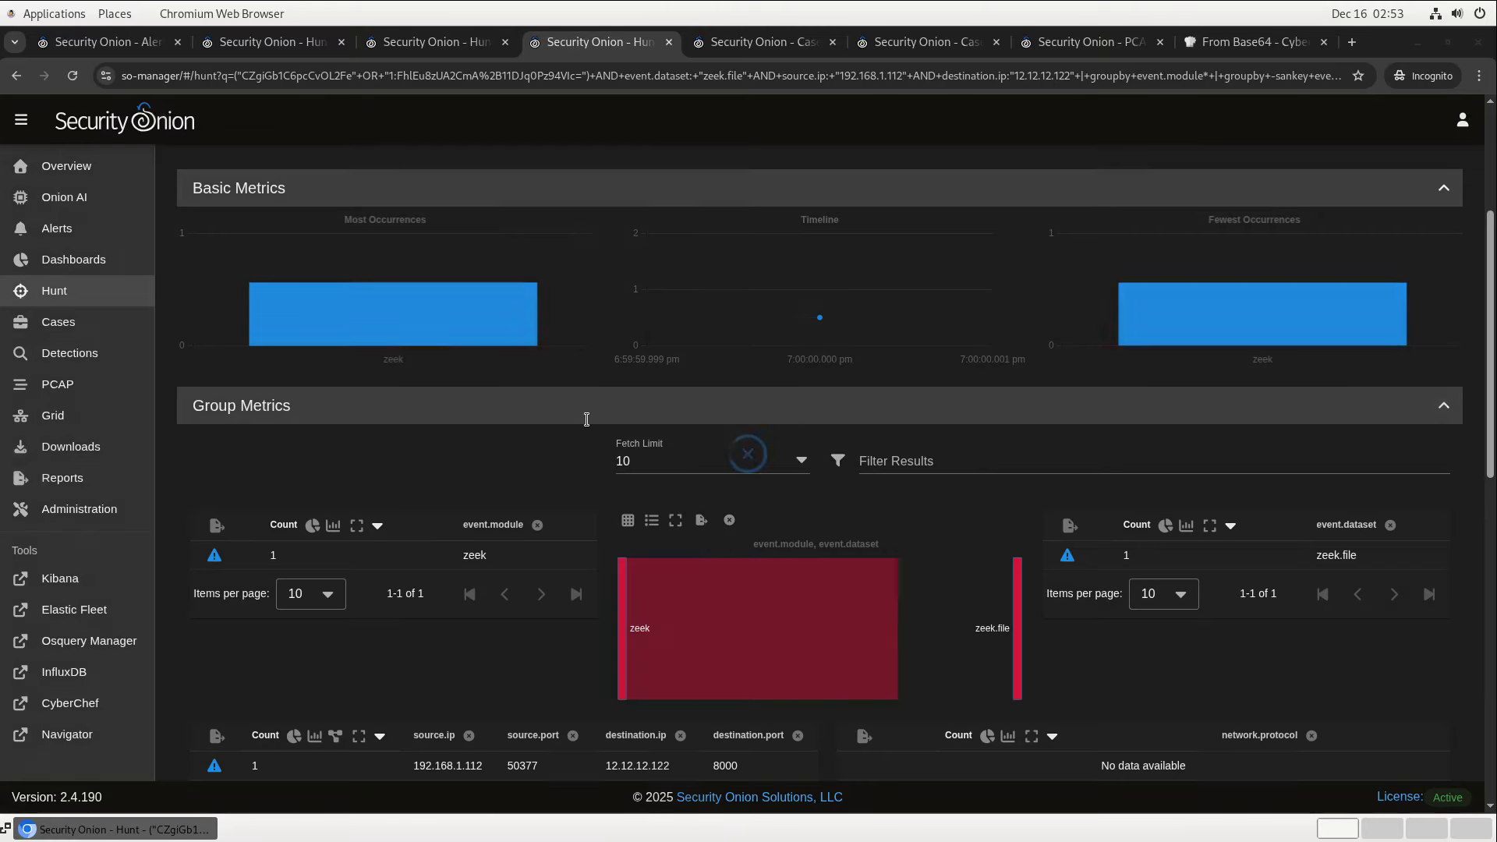
{"action": "scroll", "coordinate": [593, 424], "scroll_direction": "down", "scroll_amount": 10}
{"action": "scroll", "coordinate": [593, 424], "scroll_direction": "down", "scroll_amount": 2}
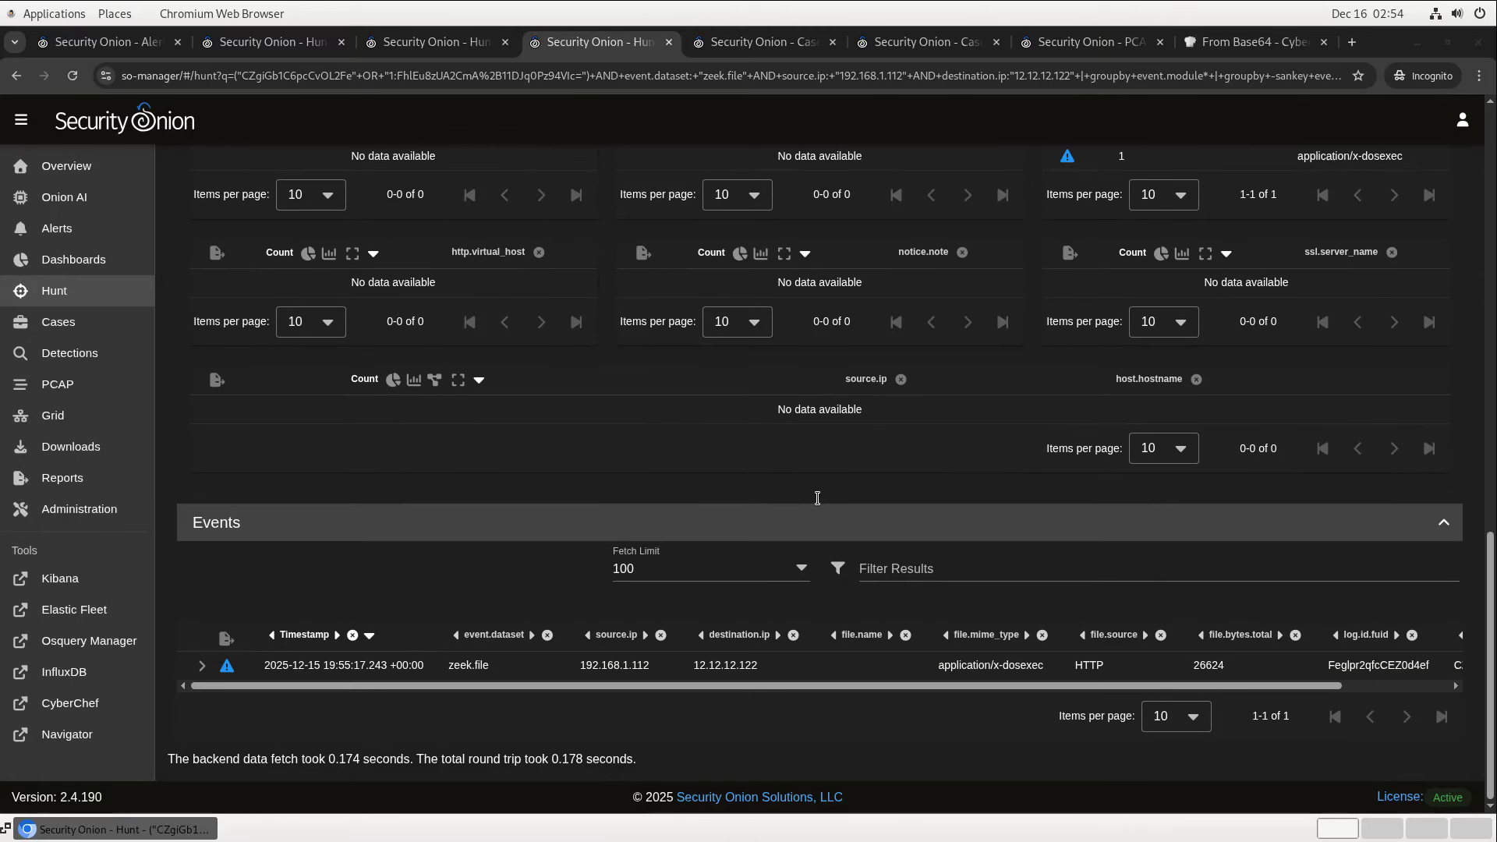
{"action": "left_click", "coordinate": [993, 665]}
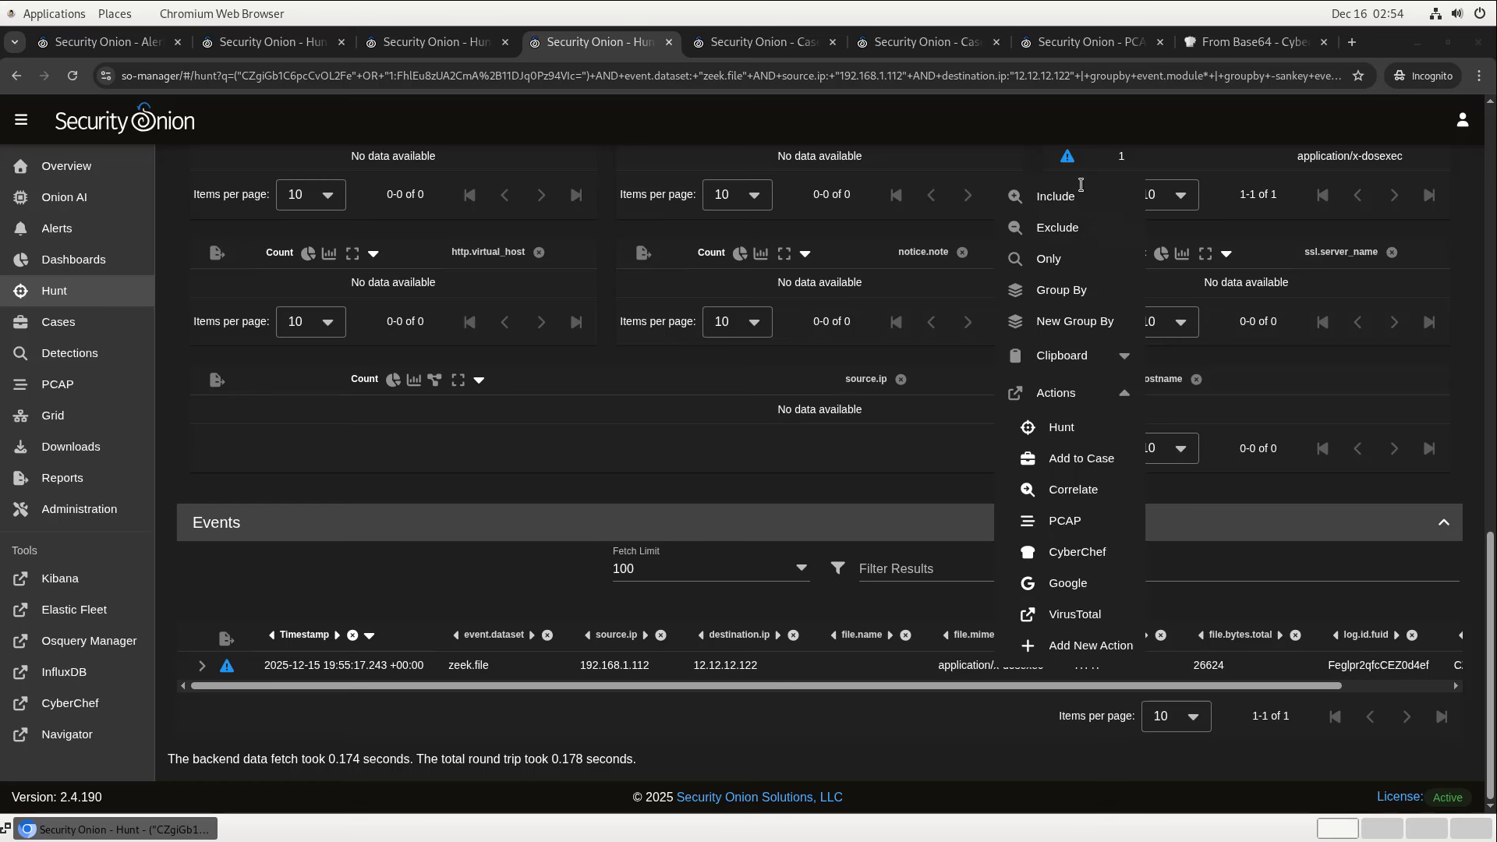
{"action": "left_click", "coordinate": [1043, 199]}
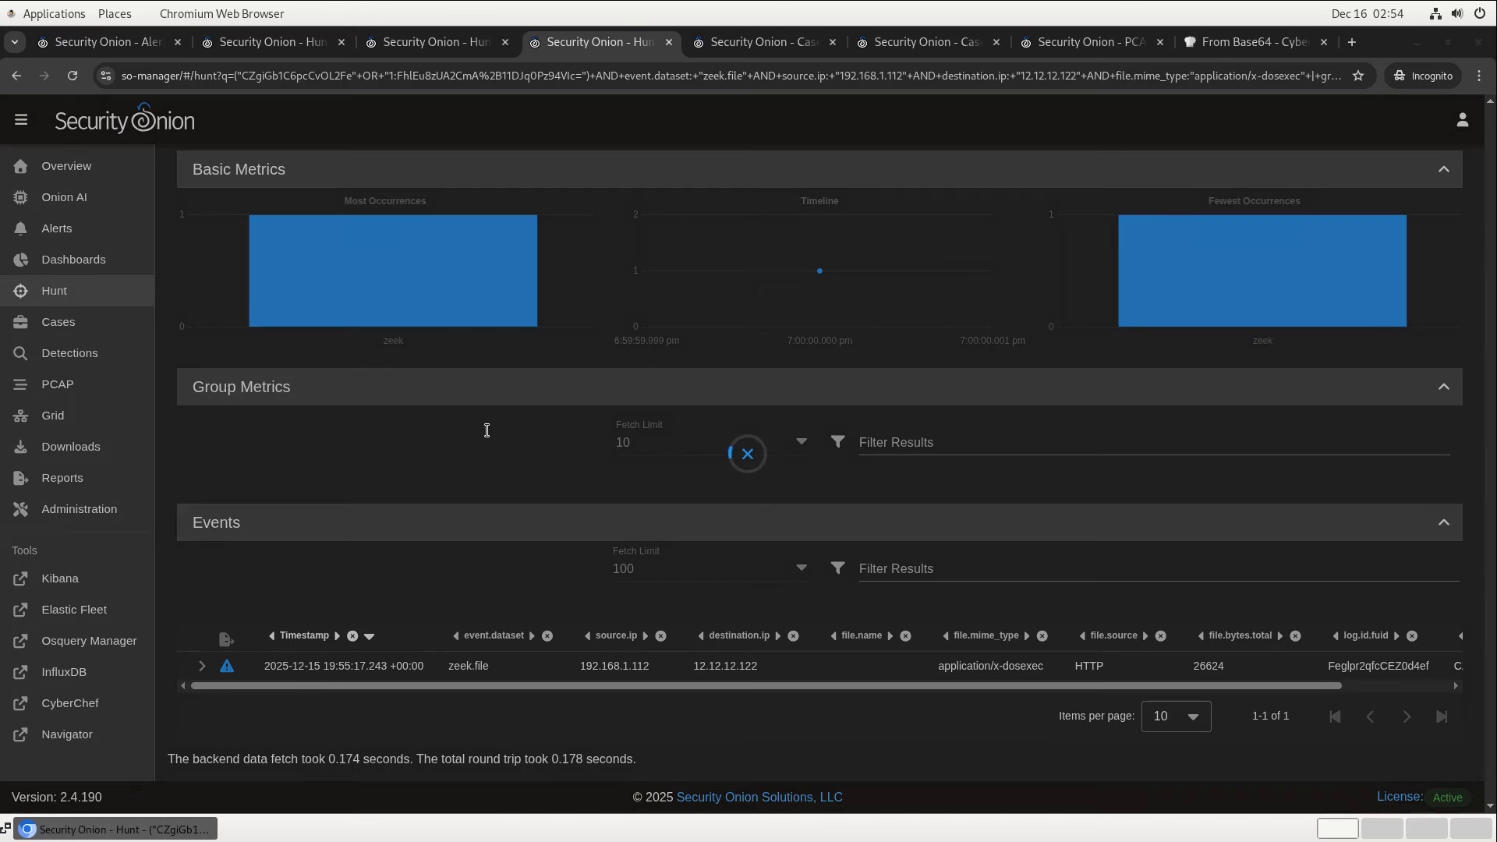
Remove the correlation ID clause from the start of the hunt query and rerun it from event.dataset zeek.file onward.
{"action": "scroll", "coordinate": [468, 465], "scroll_direction": "up", "scroll_amount": 5}
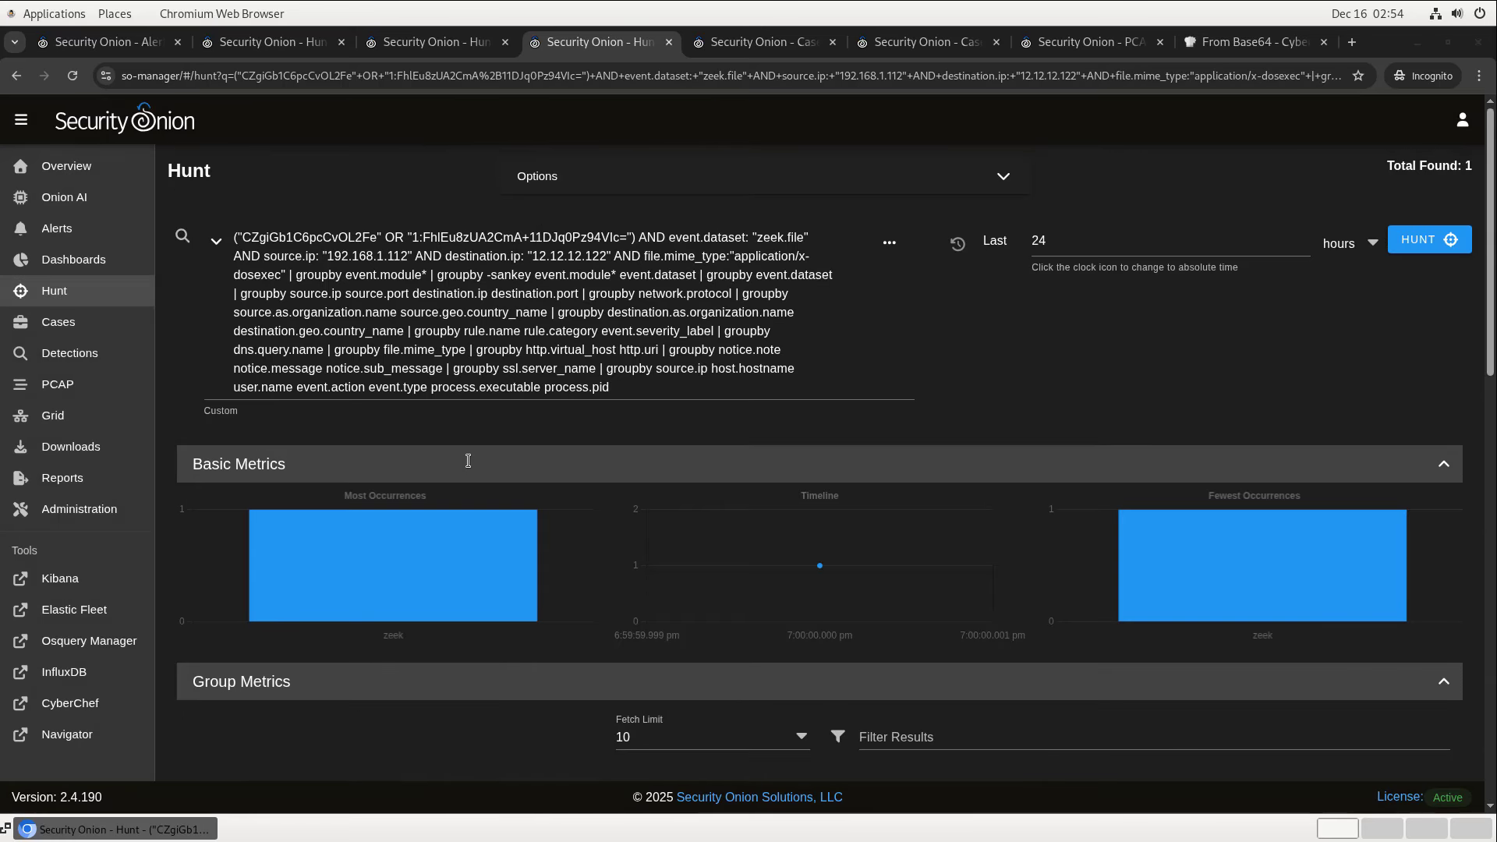
{"action": "left_click_drag", "start_coordinate": [670, 237], "coordinate": [254, 224]}
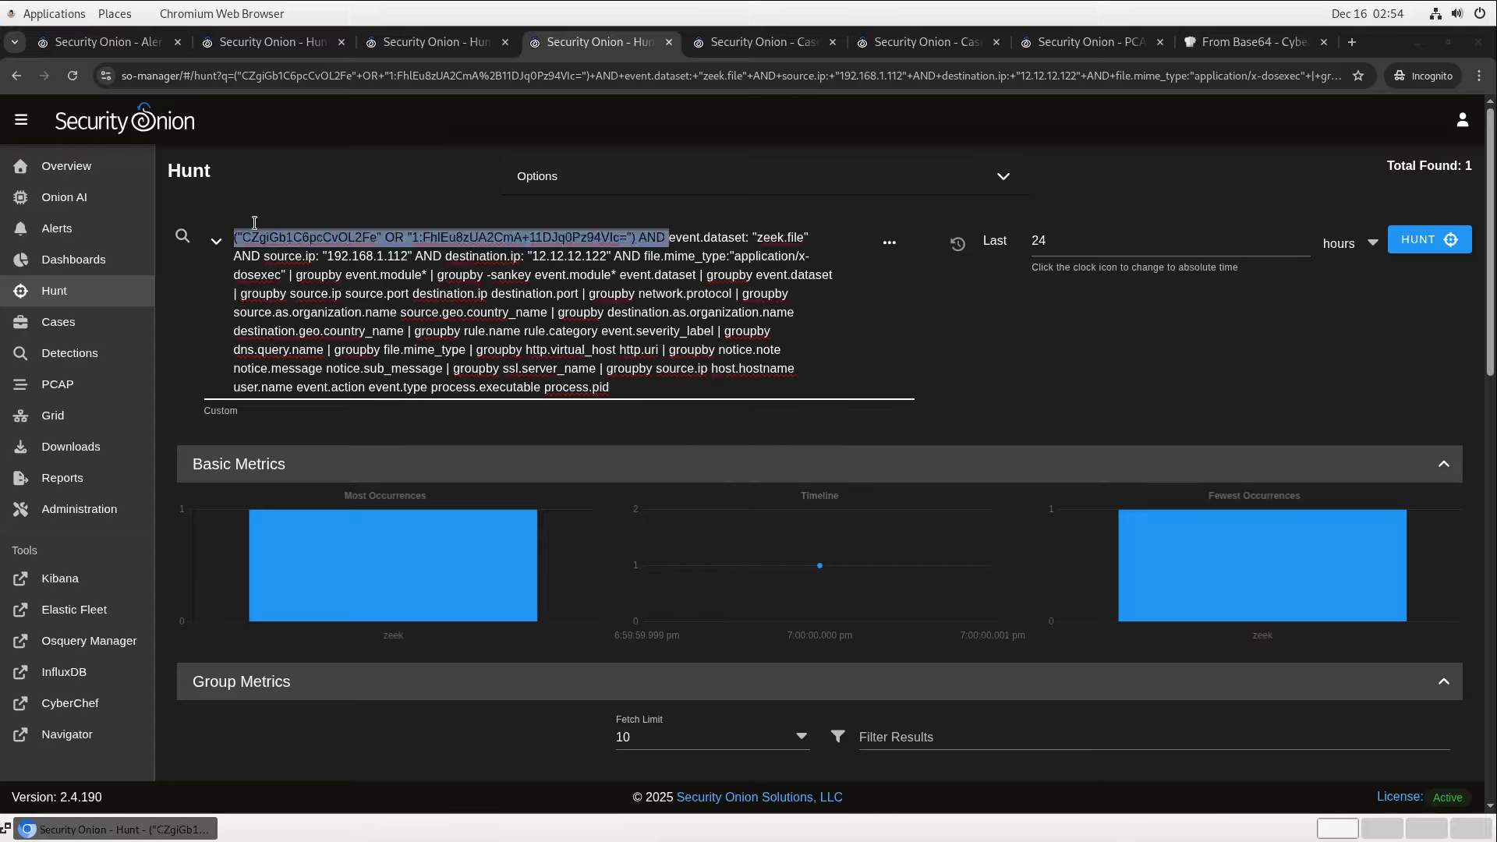
{"action": "key", "text": "BackSpace"}
{"action": "key", "text": "Return"}
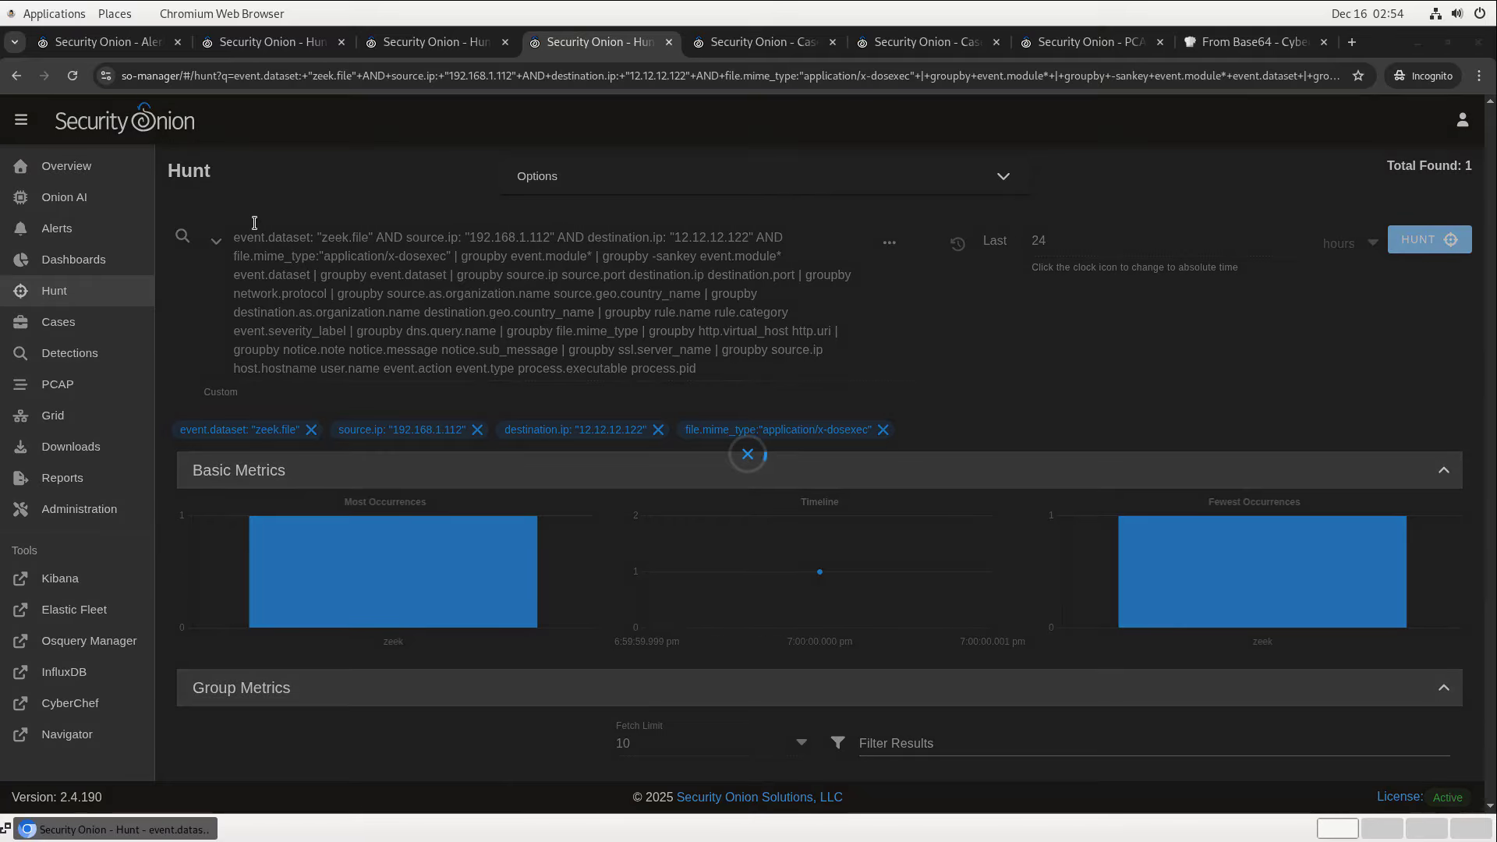
Attach the zeek.file event for sandcat.go-windows to the ET MALWARE Golang/Sandcat Plugin Activity (POST) case.
{"action": "scroll", "coordinate": [352, 273], "scroll_direction": "down", "scroll_amount": 20}
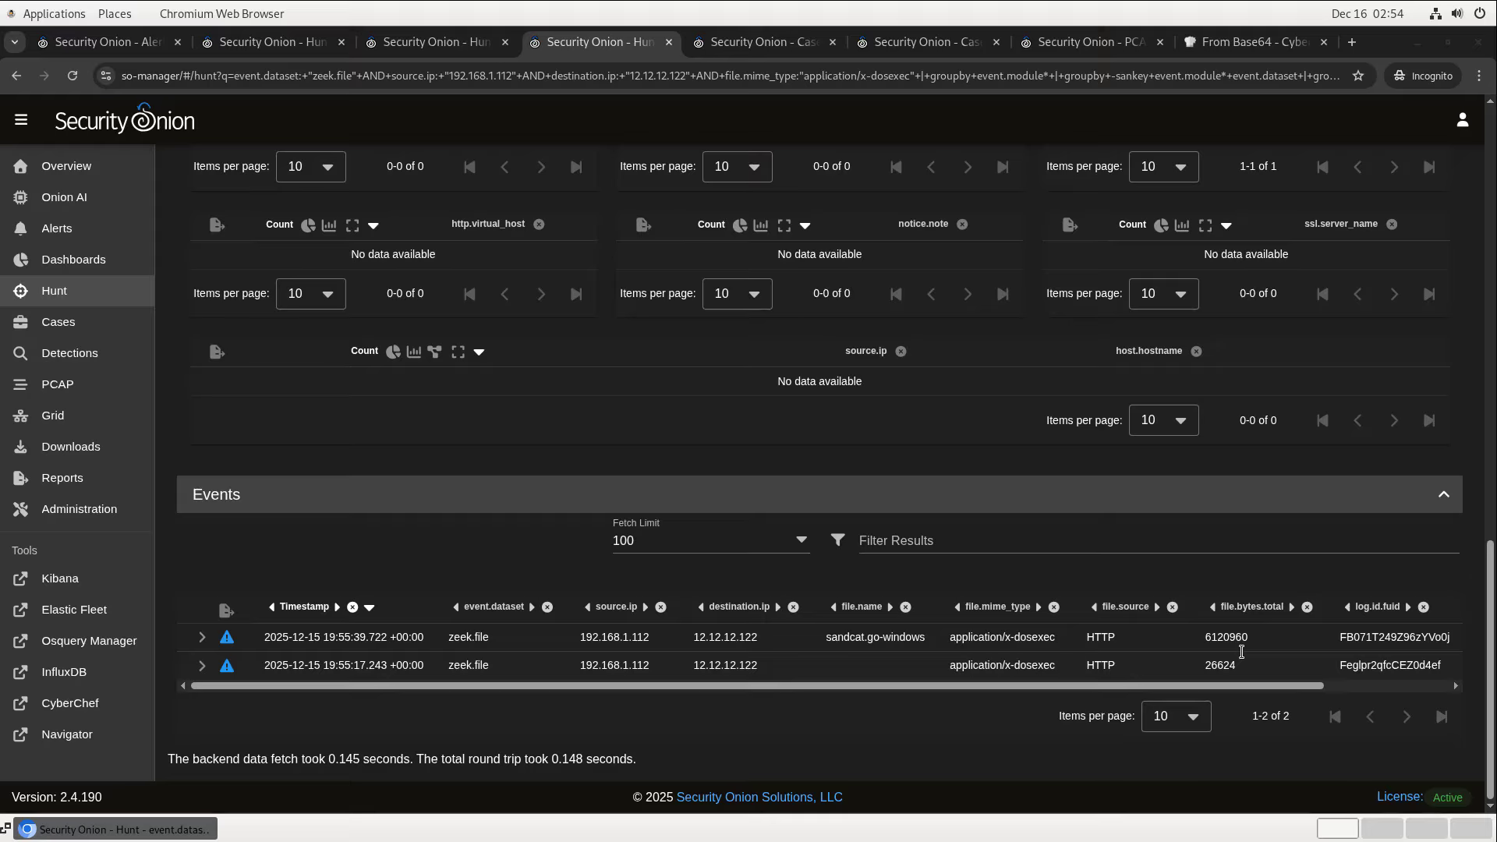
{"action": "left_click", "coordinate": [228, 639]}
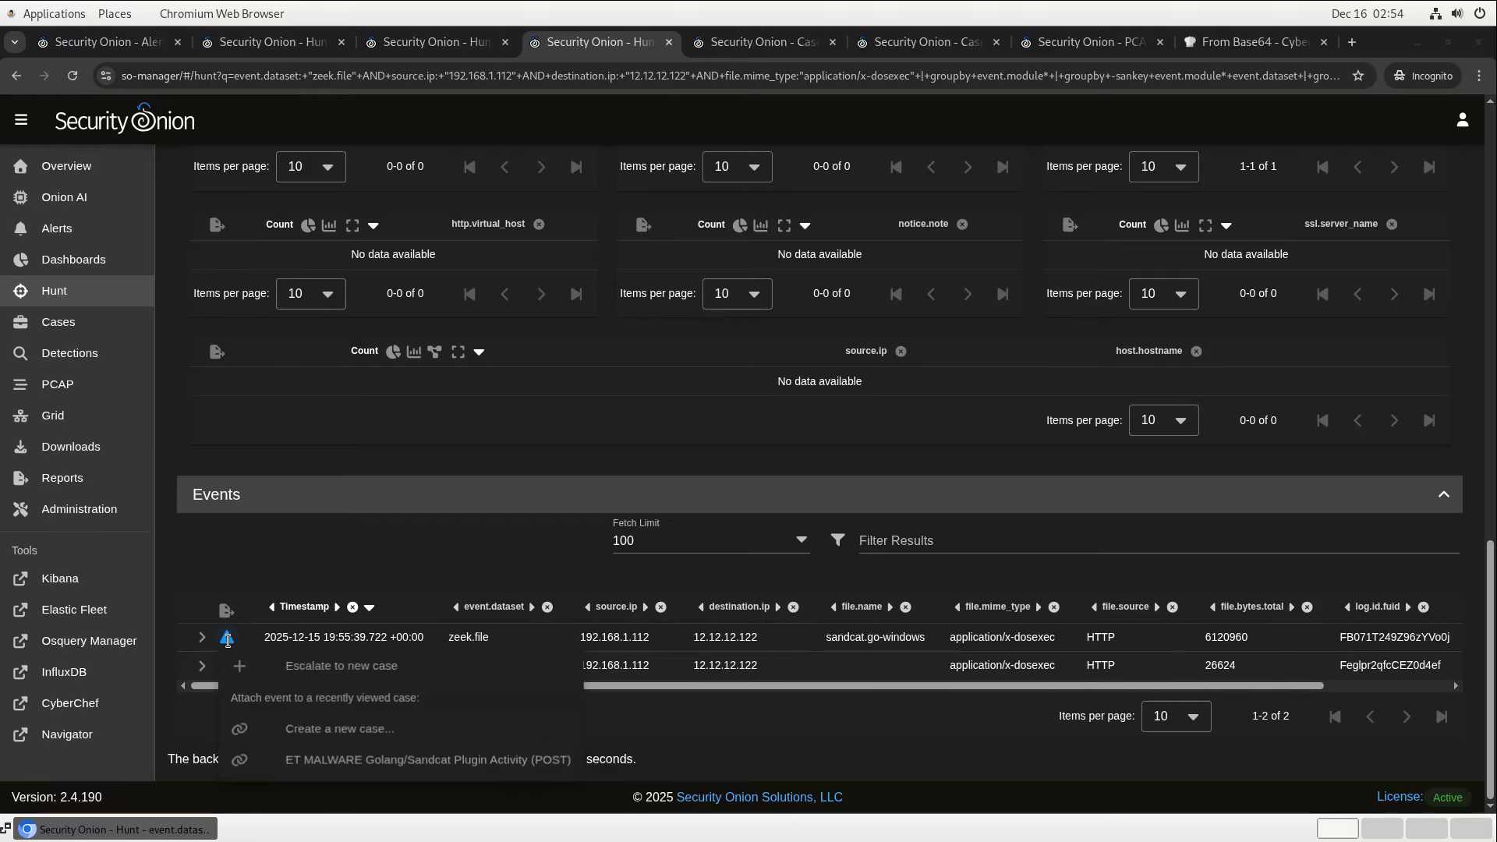
{"action": "left_click", "coordinate": [384, 760]}
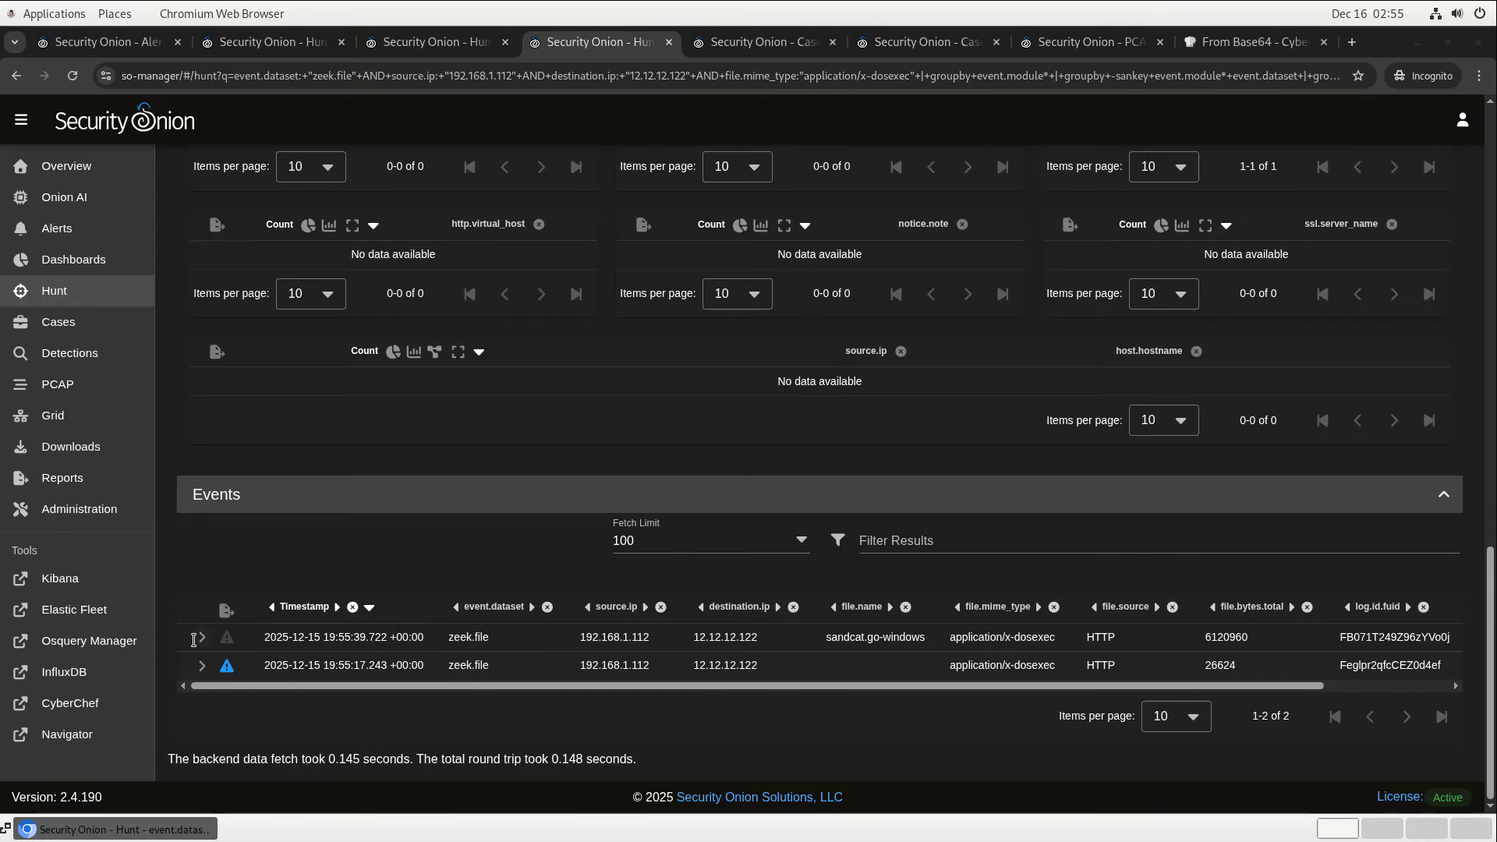
Expand the sandcat.go-windows file event, examine its file fields and look up its hash.md5 value in VirusTotal.
{"action": "left_click", "coordinate": [201, 638]}
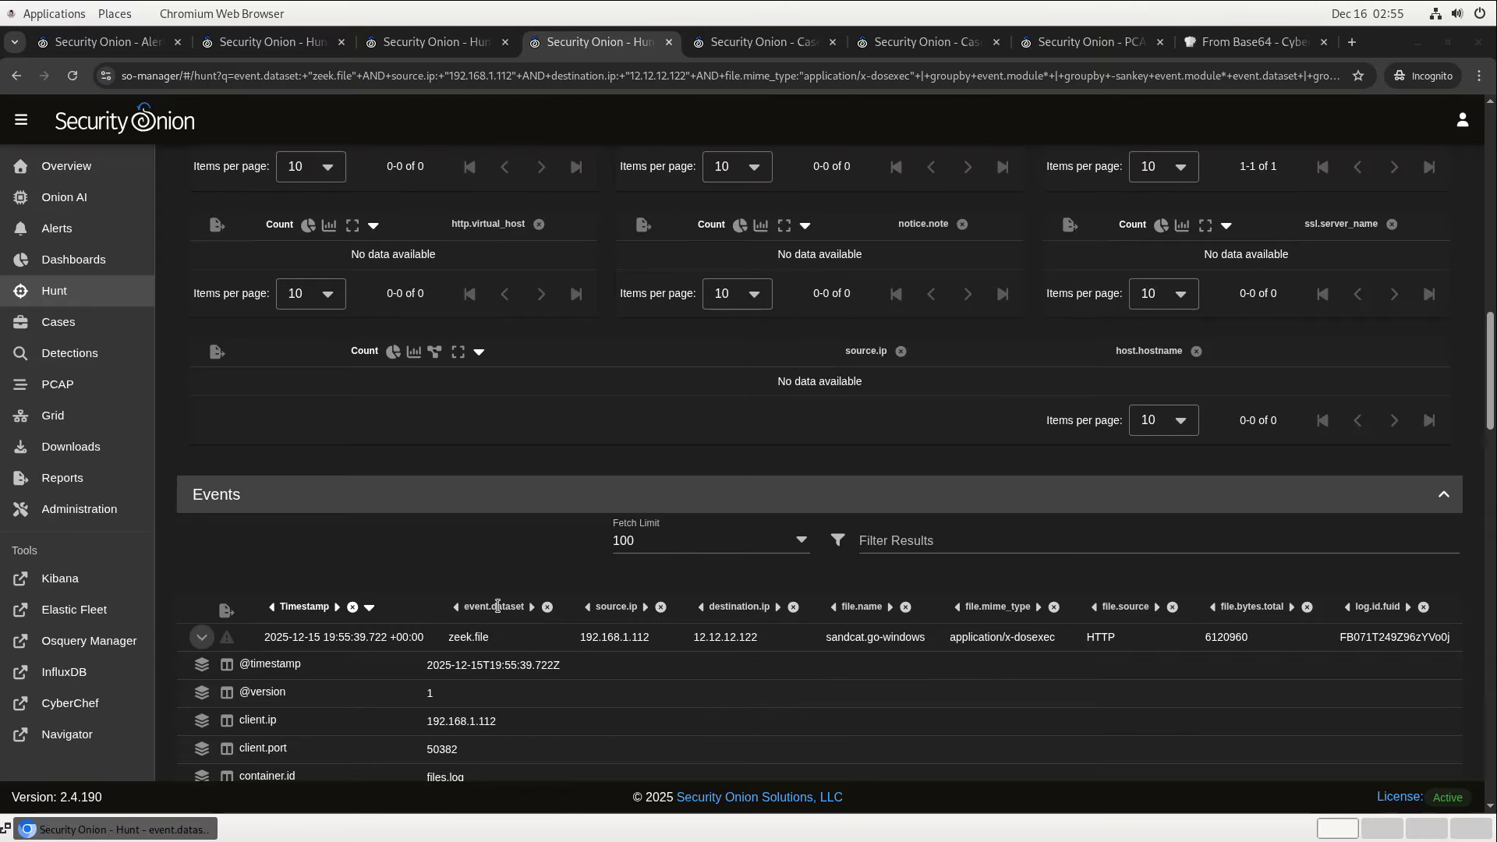
{"action": "scroll", "coordinate": [499, 600], "scroll_direction": "down", "scroll_amount": 12}
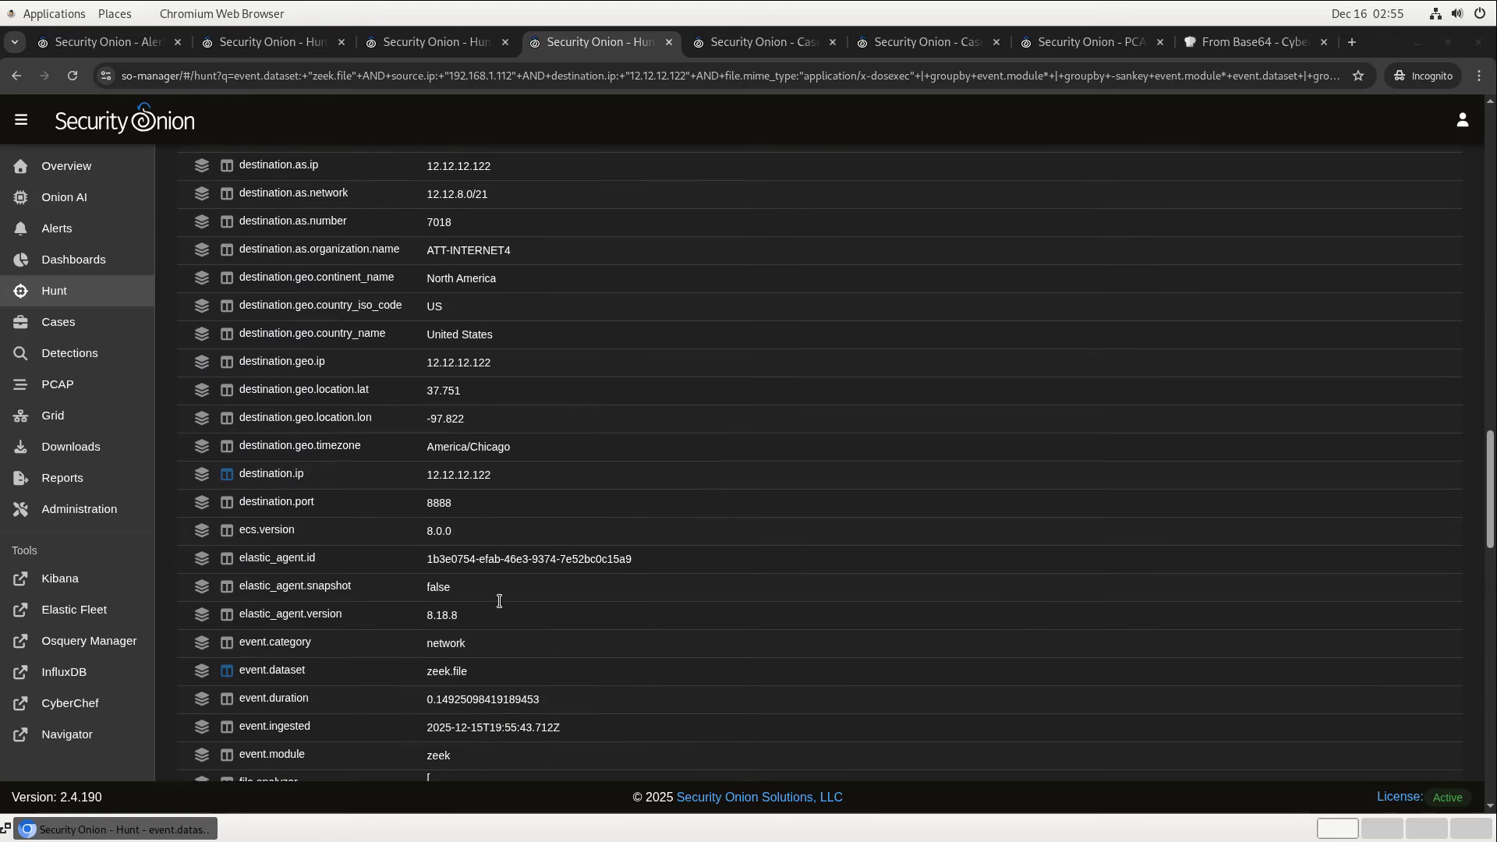
{"action": "scroll", "coordinate": [499, 602], "scroll_direction": "down", "scroll_amount": 7}
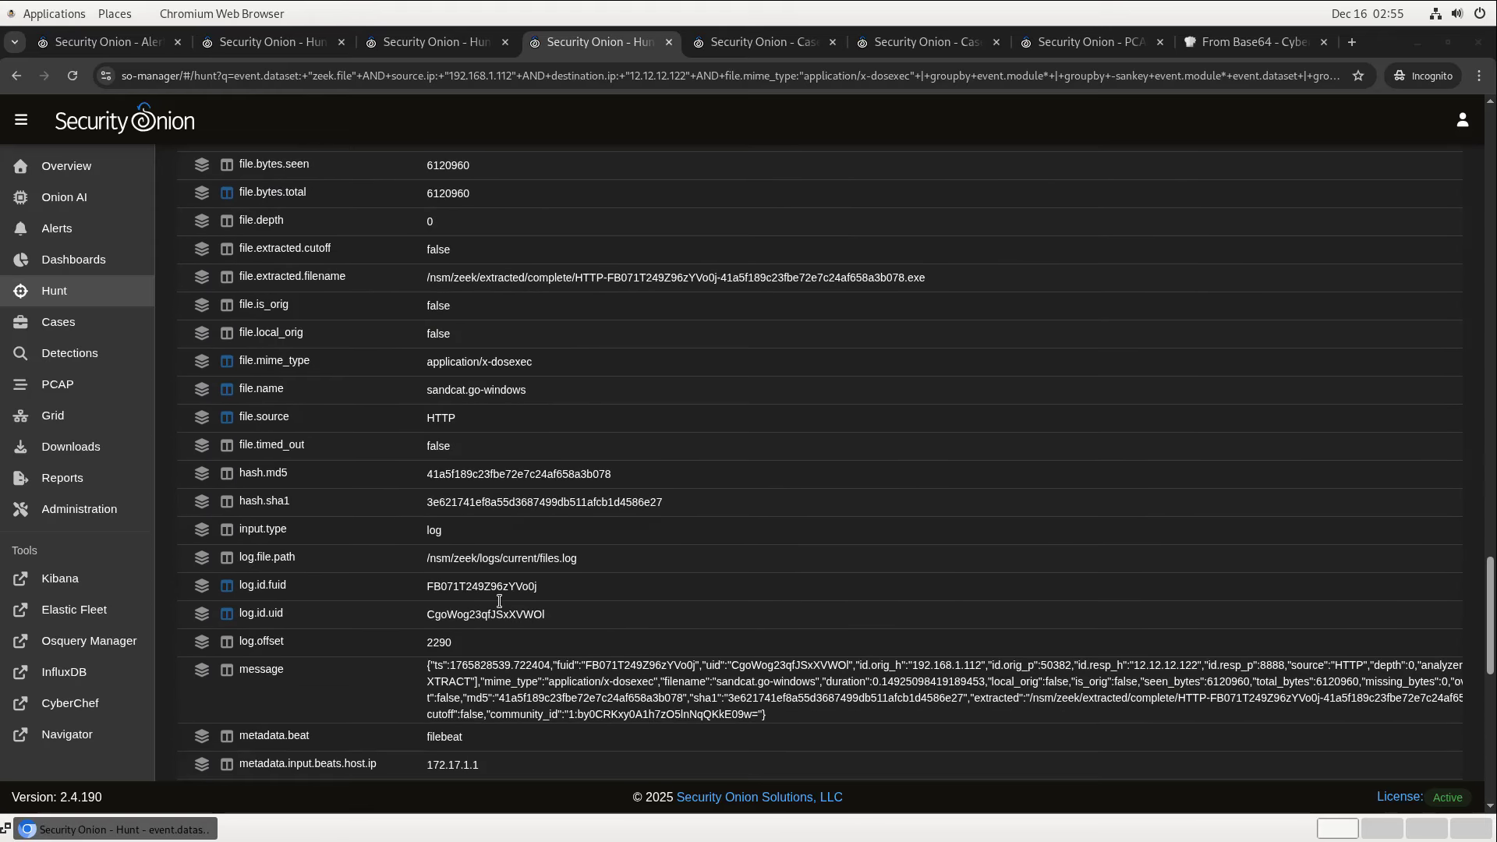
{"action": "left_click", "coordinate": [525, 473]}
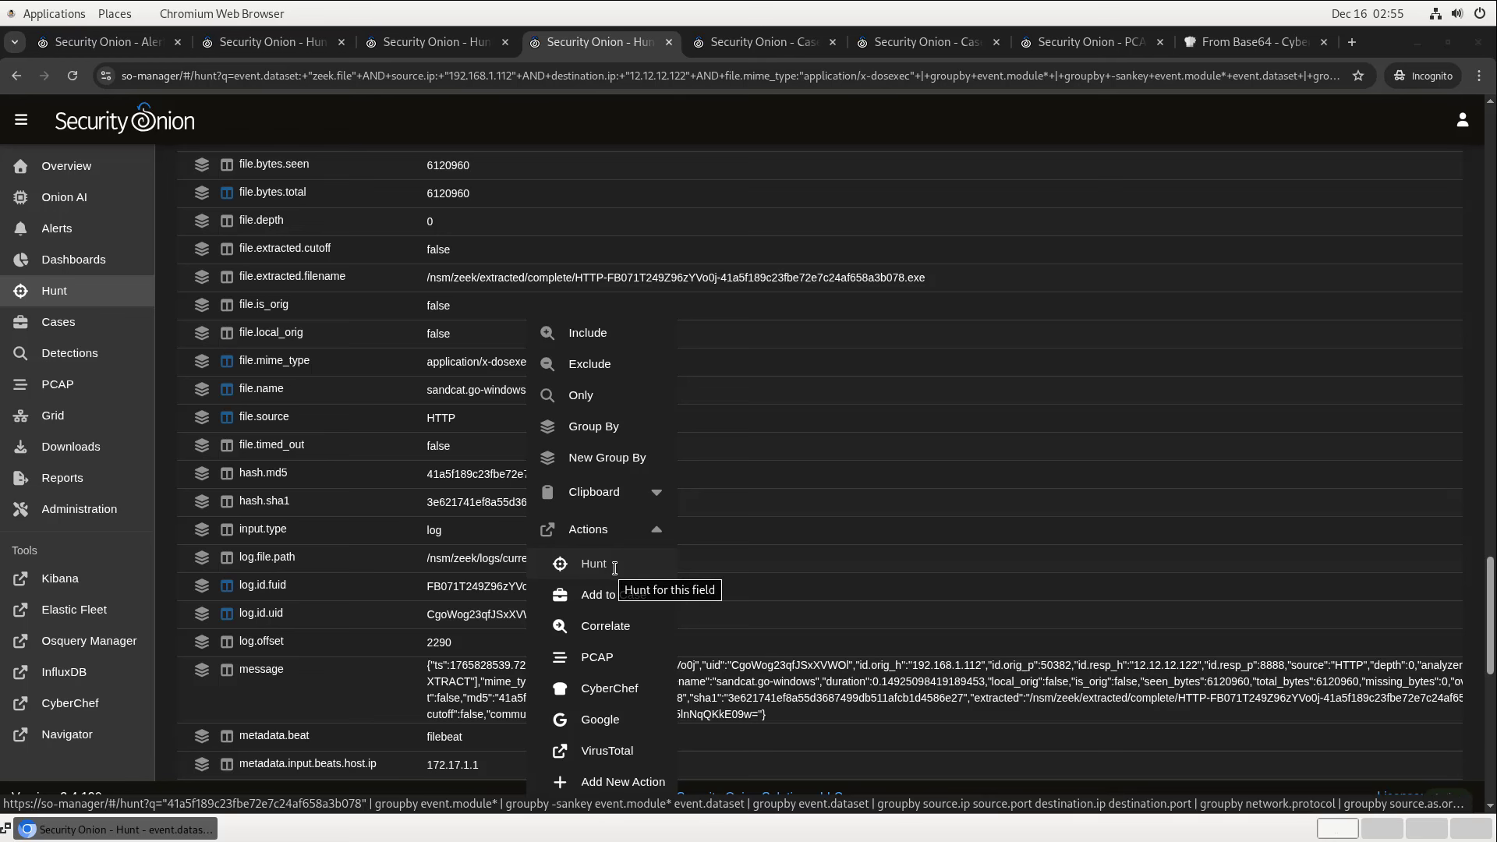
{"action": "left_click", "coordinate": [601, 751]}
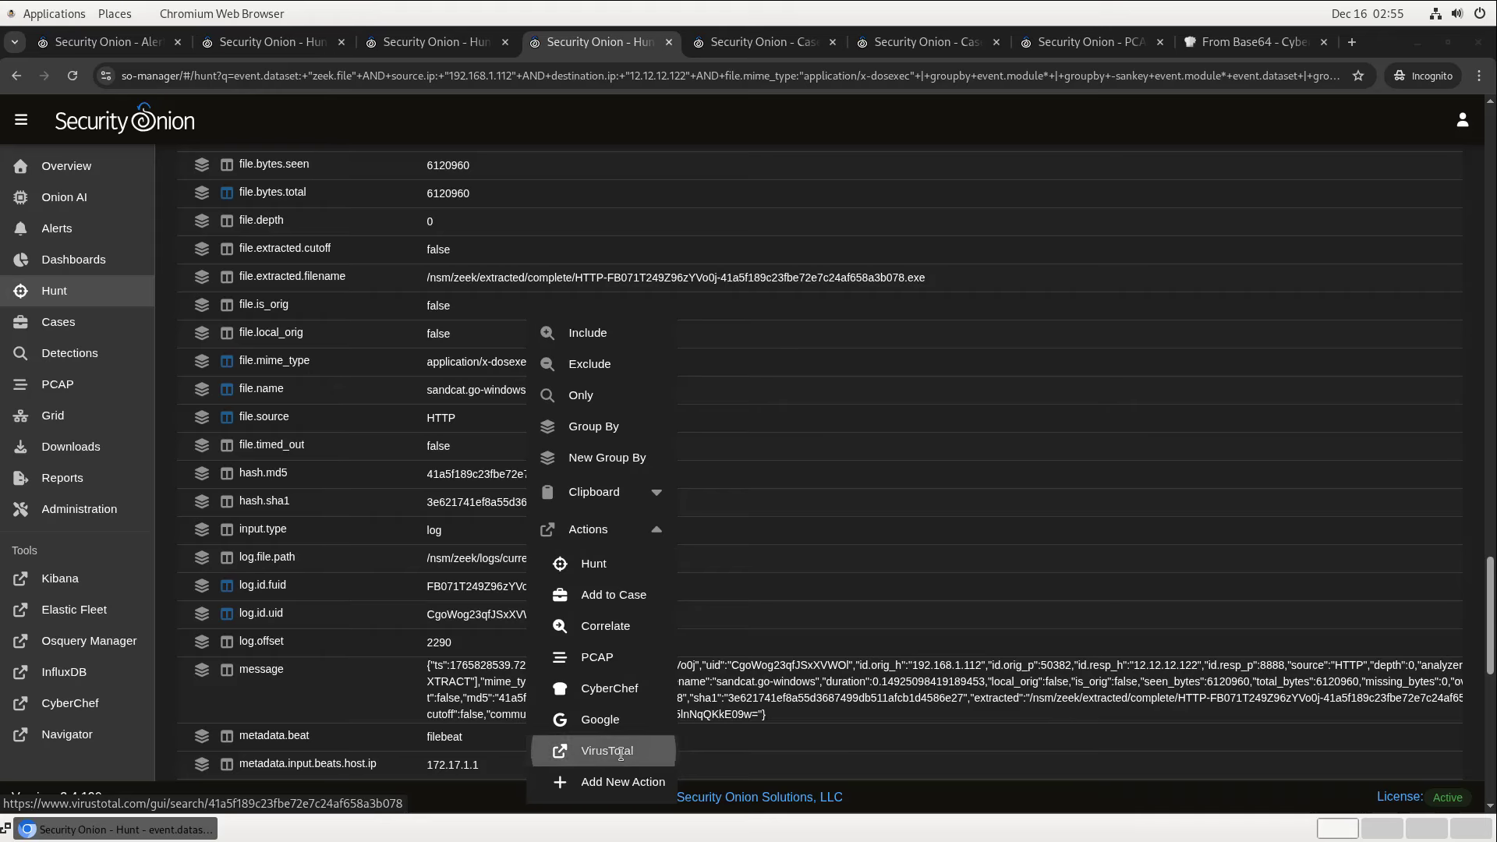
{"action": "left_click", "coordinate": [838, 45]}
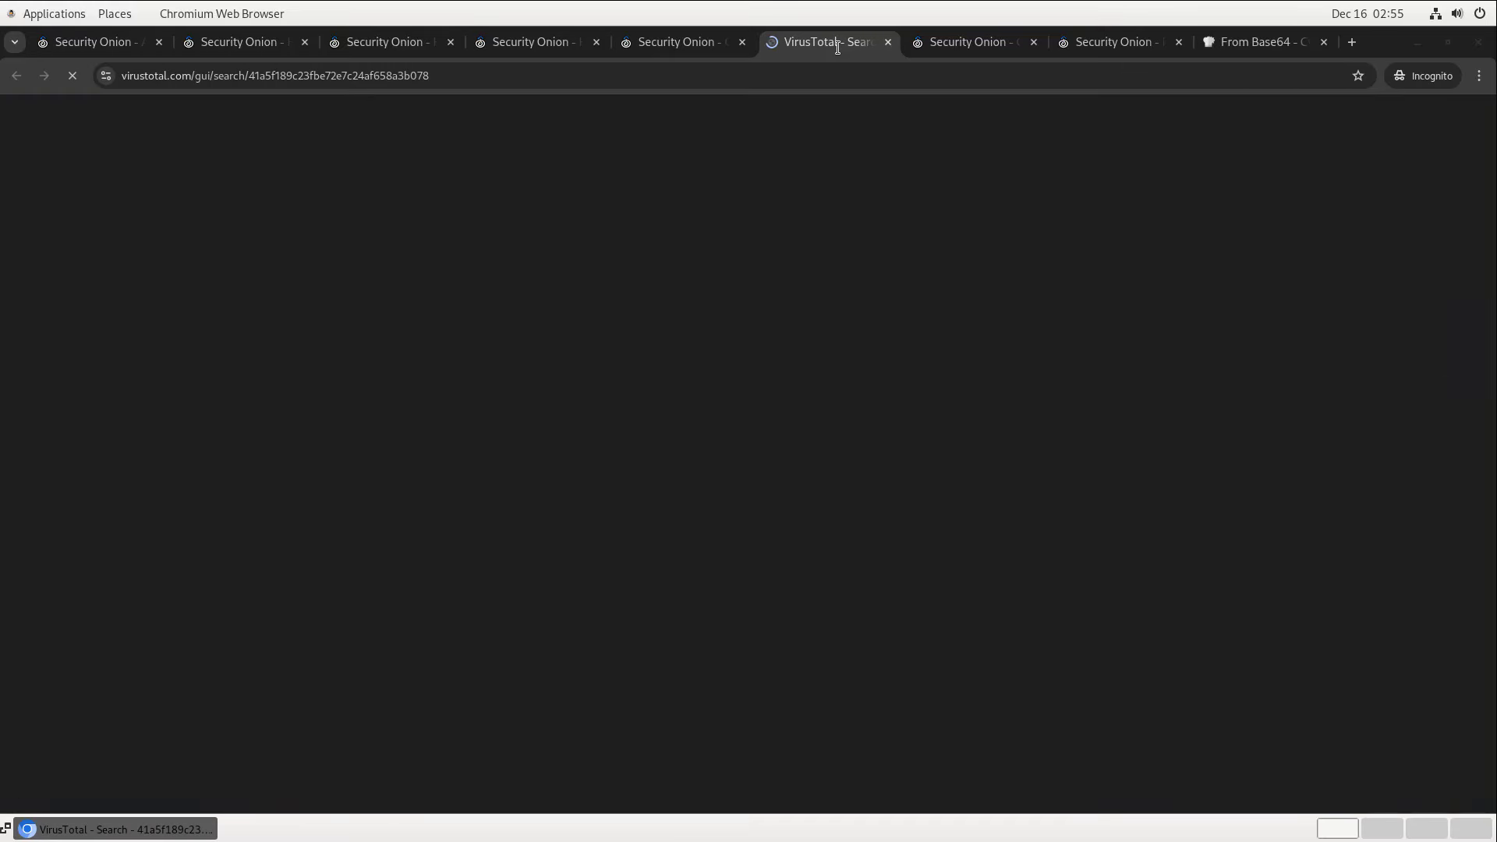
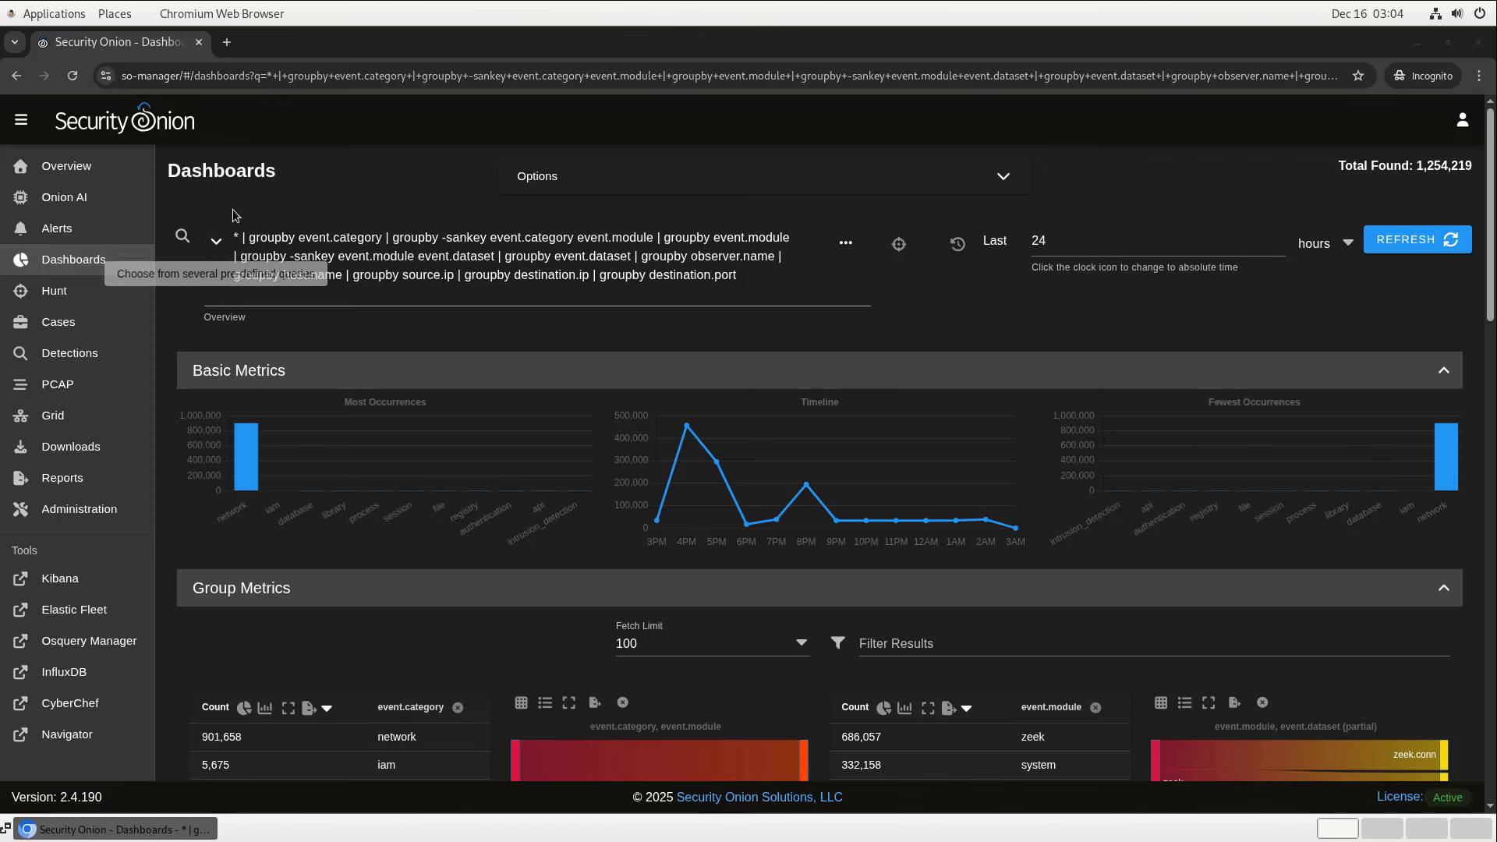
Load the Elastic Agent Process Events dashboard and filter its group metrics by updater.exe.
{"action": "left_click", "coordinate": [216, 241]}
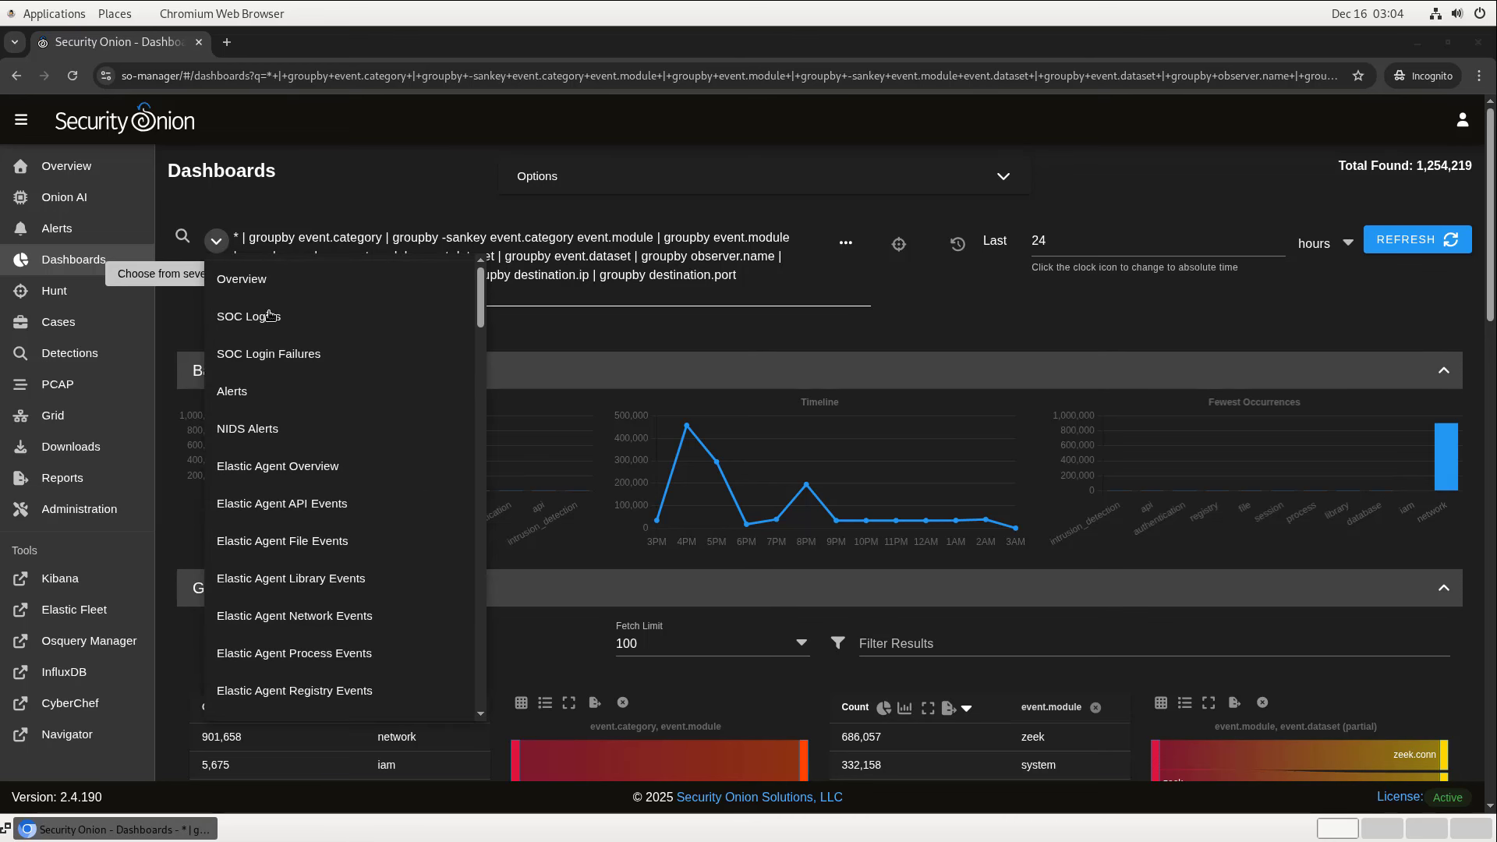
{"action": "left_click", "coordinate": [384, 659]}
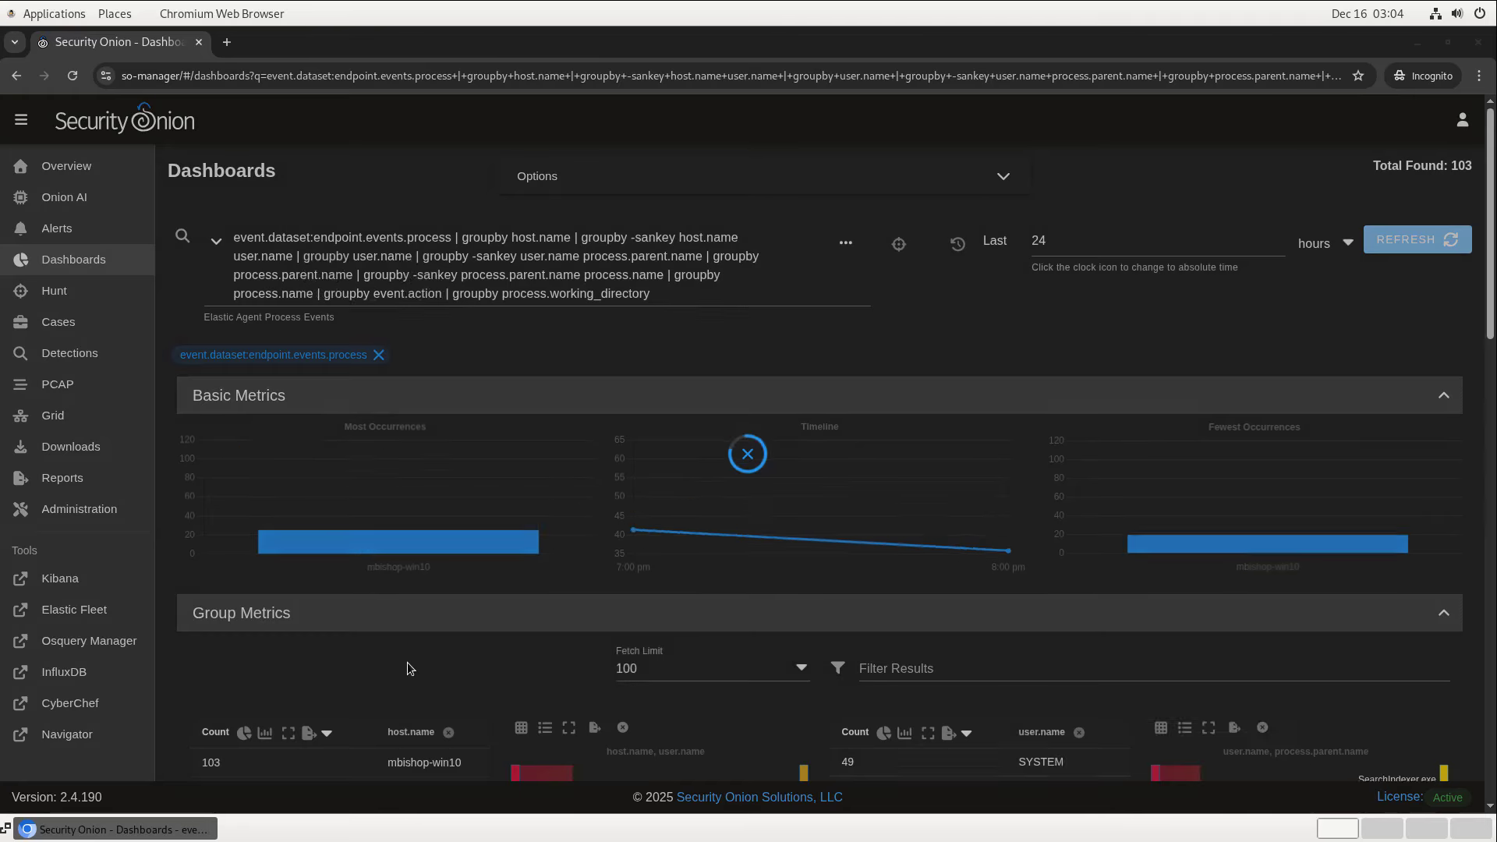
{"action": "scroll", "coordinate": [1014, 593], "scroll_direction": "down", "scroll_amount": 5}
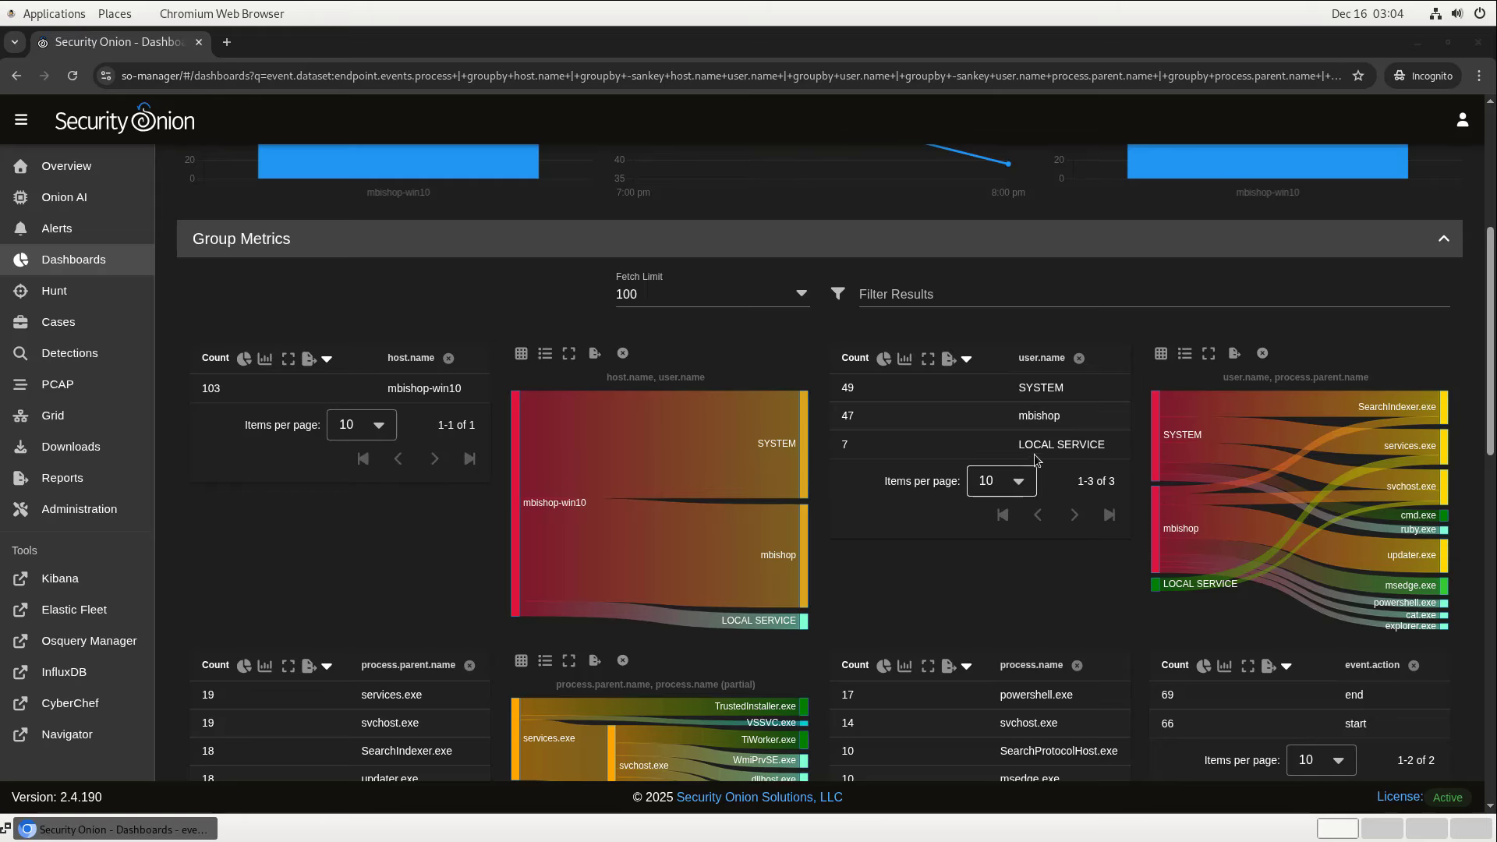
{"action": "left_click", "coordinate": [1008, 295]}
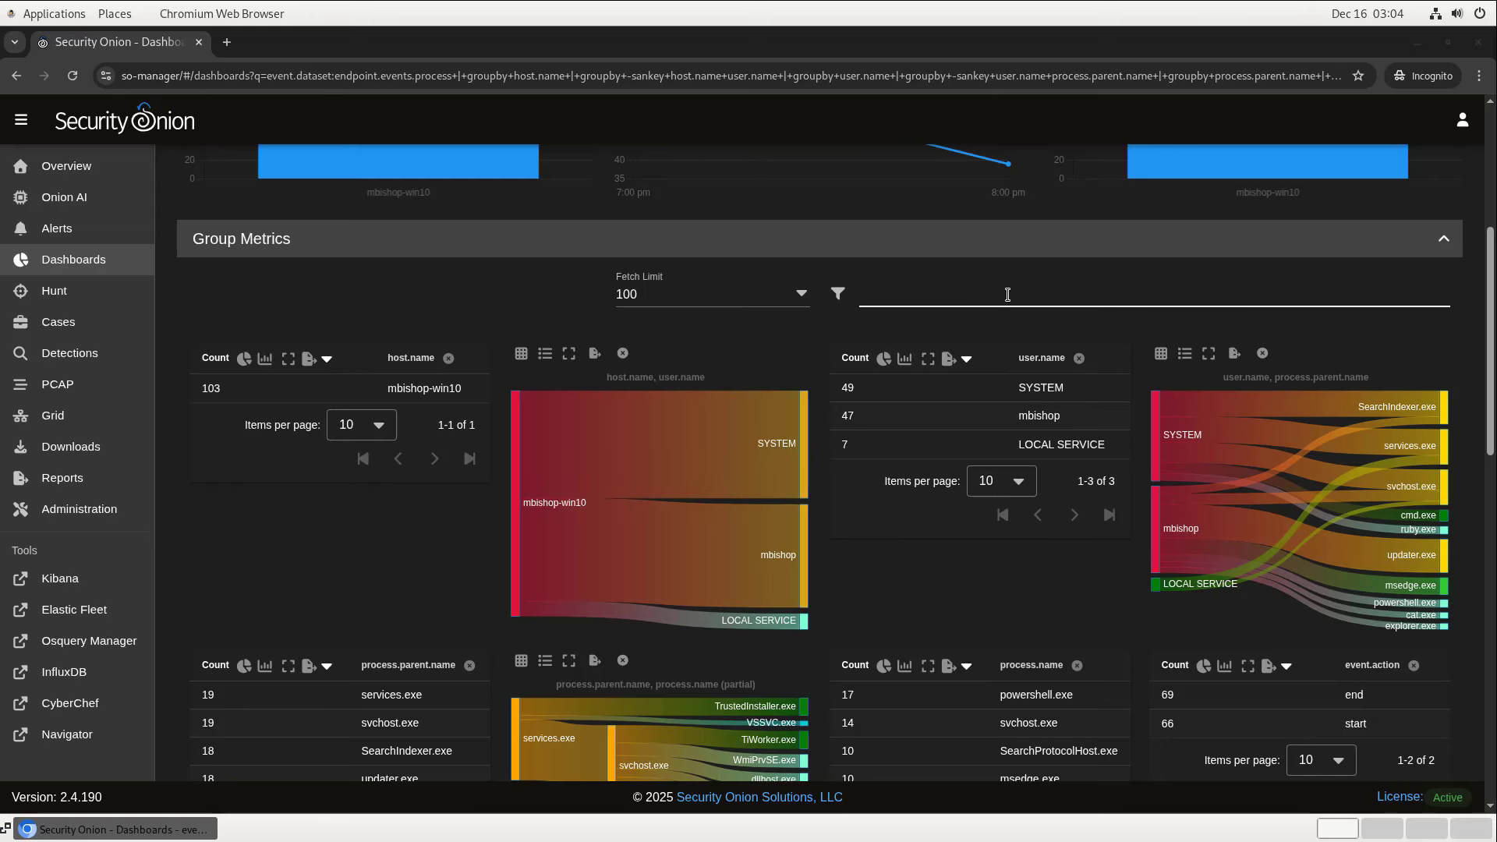
{"action": "type", "text": "updater.exe"}
{"action": "scroll", "coordinate": [994, 294], "scroll_direction": "down", "scroll_amount": 2}
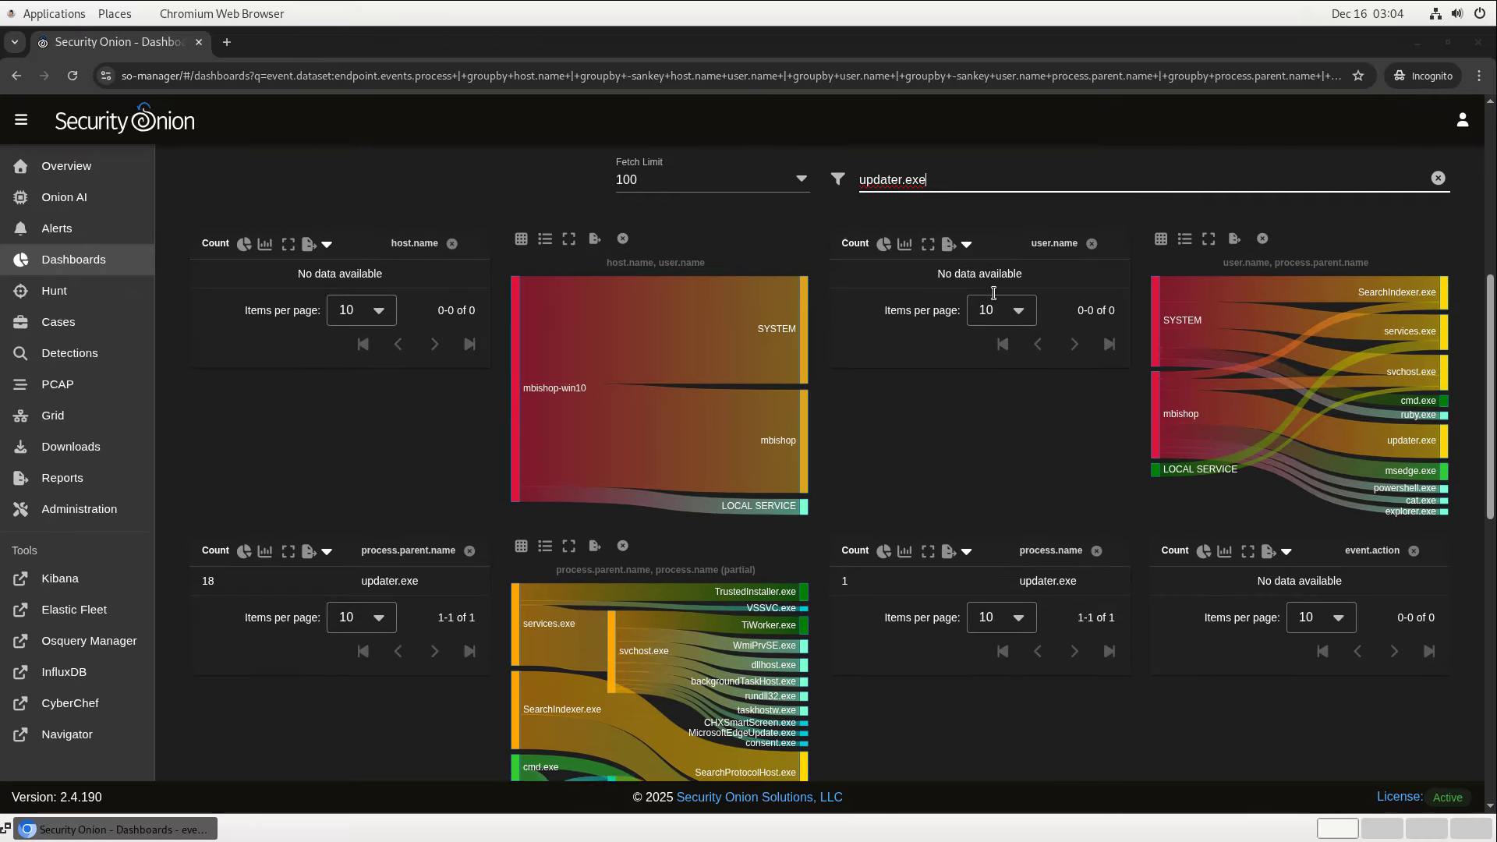
Include process.name updater.exe in the process events query and clear the updater.exe group metrics filter.
{"action": "scroll", "coordinate": [994, 293], "scroll_direction": "down", "scroll_amount": 1}
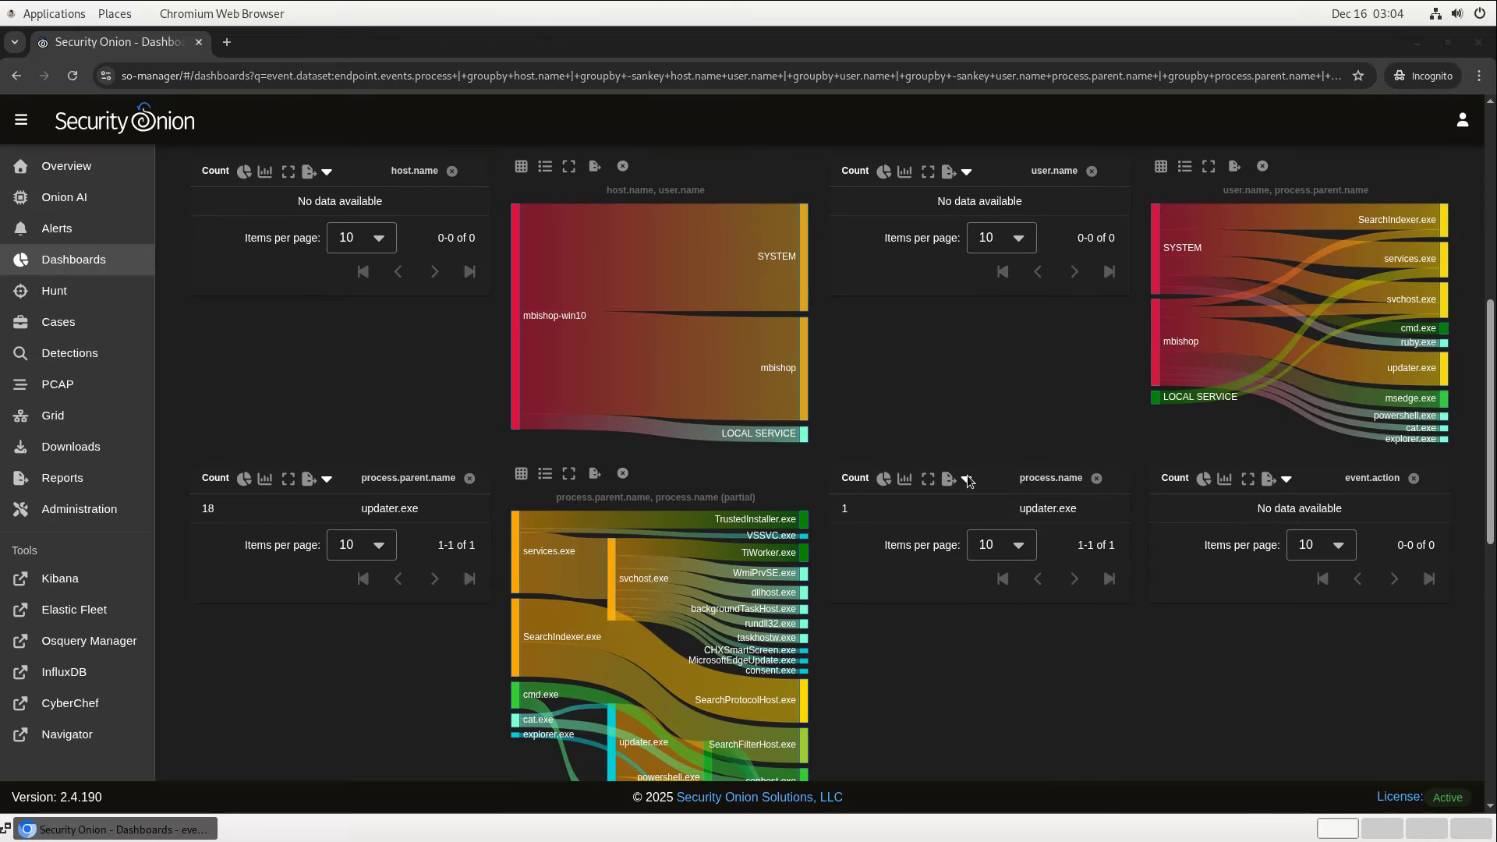
{"action": "left_click", "coordinate": [1047, 510]}
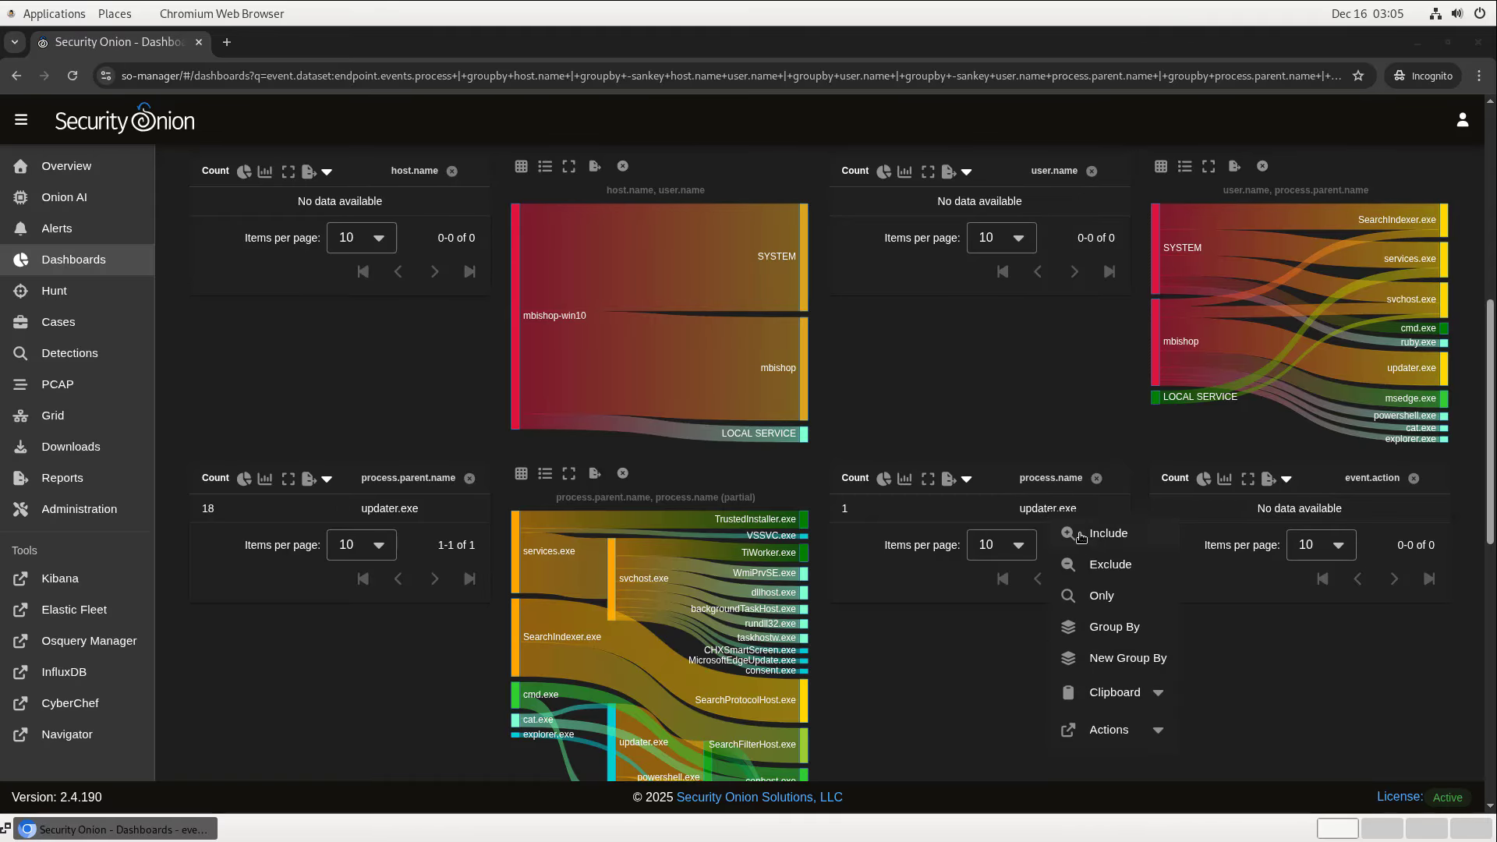
{"action": "left_click", "coordinate": [1085, 540]}
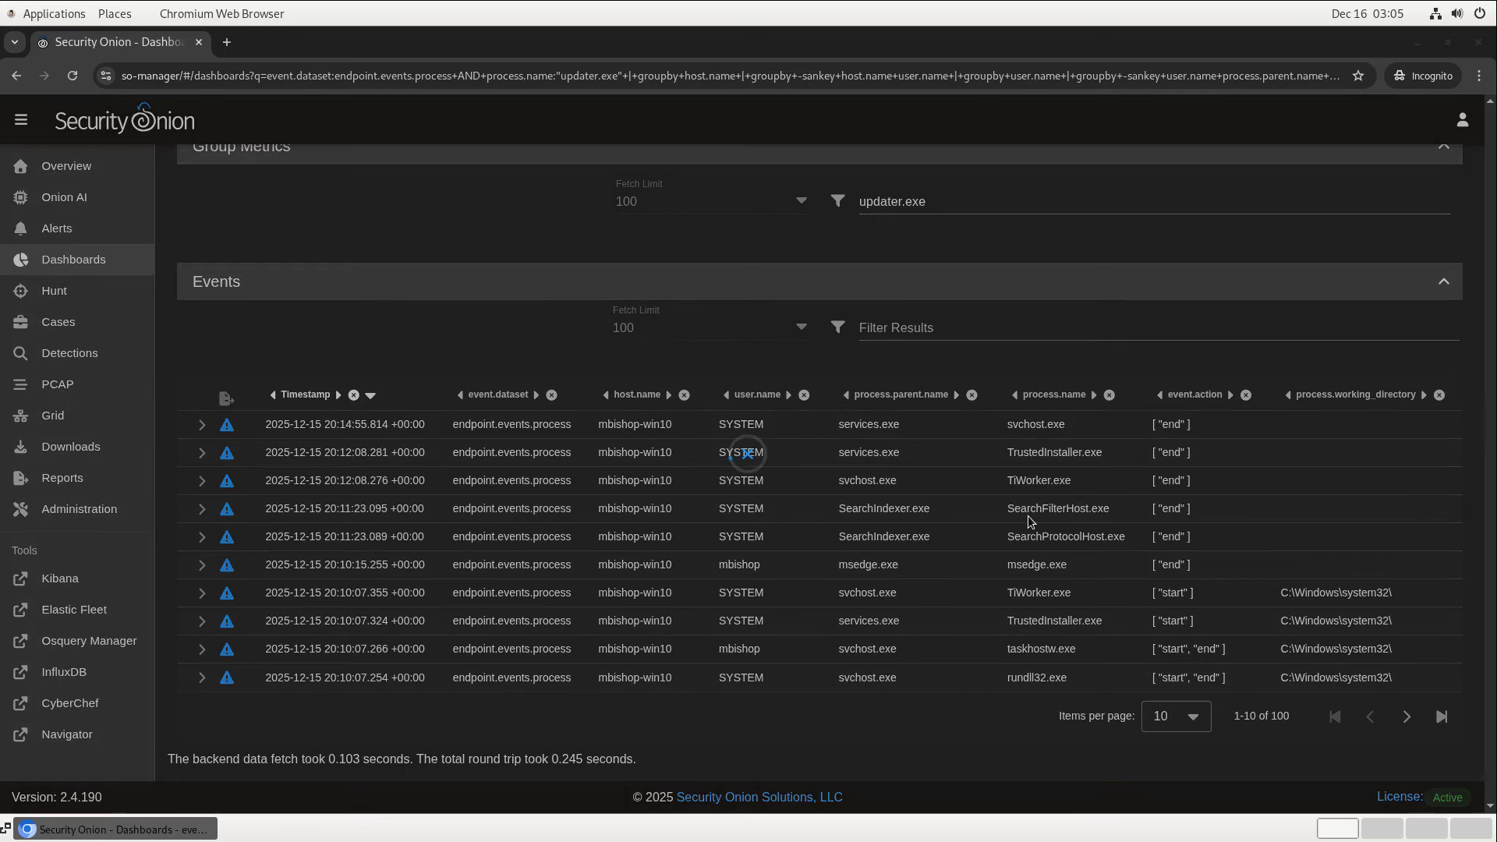
{"action": "scroll", "coordinate": [1092, 452], "scroll_direction": "up", "scroll_amount": 3}
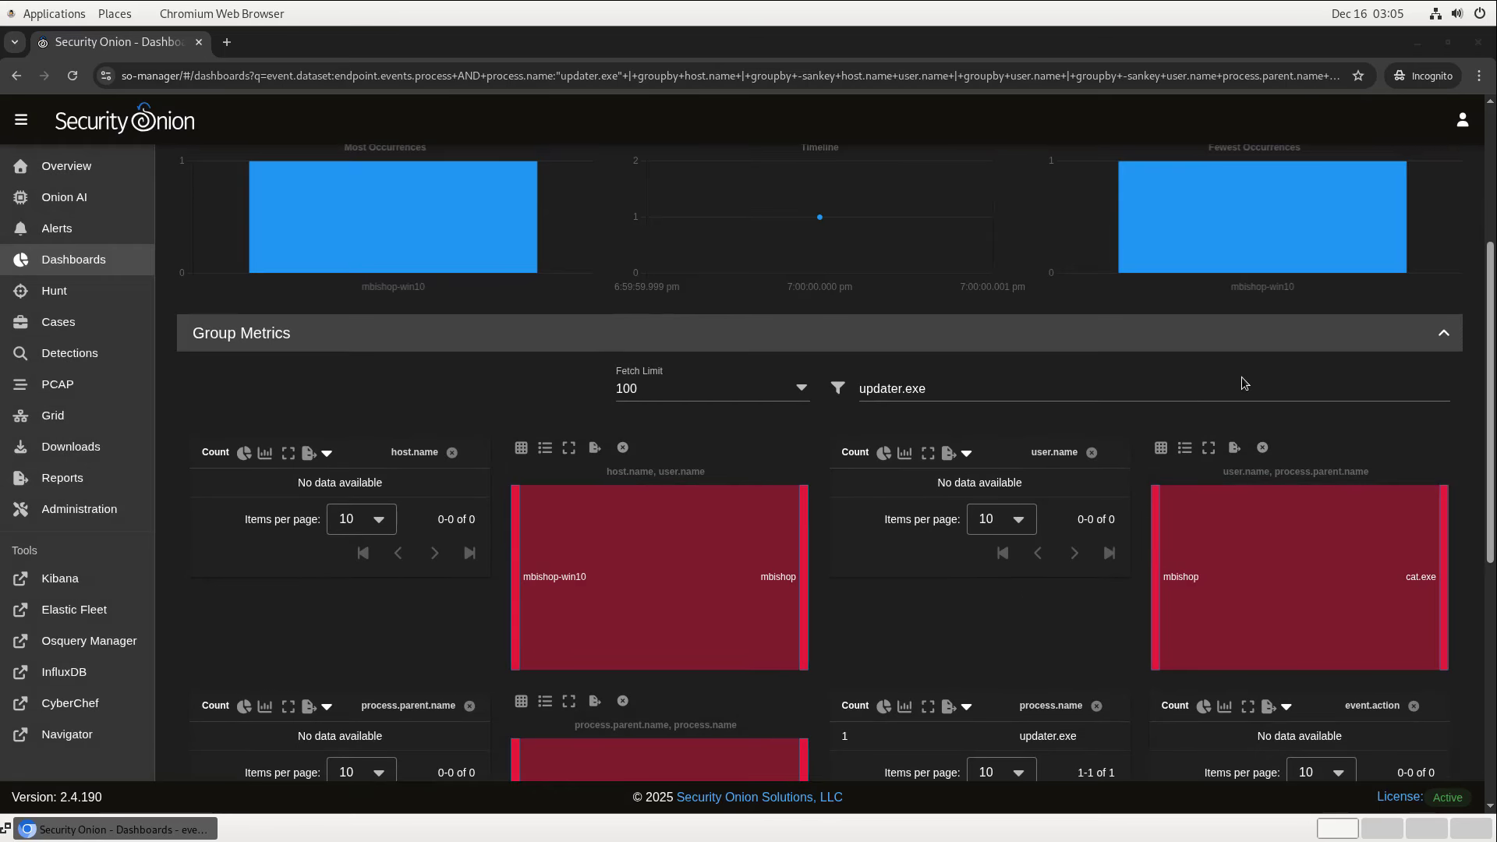
{"action": "left_click", "coordinate": [1439, 388]}
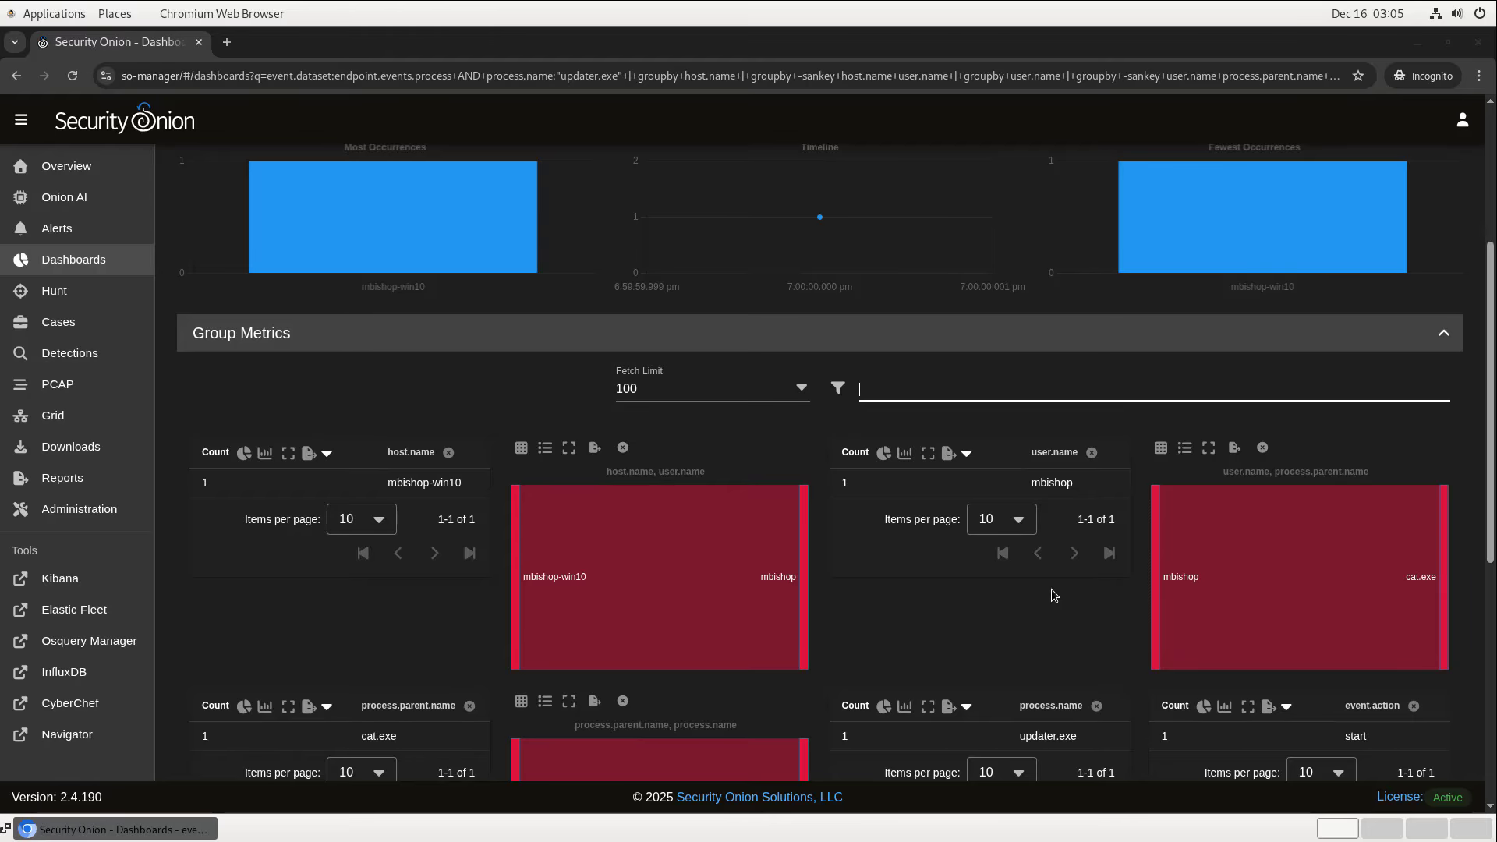
Run the Process and Child Info hunt from the updater.exe event and examine its grouped actions, command lines and connections.
{"action": "scroll", "coordinate": [984, 569], "scroll_direction": "down", "scroll_amount": 7}
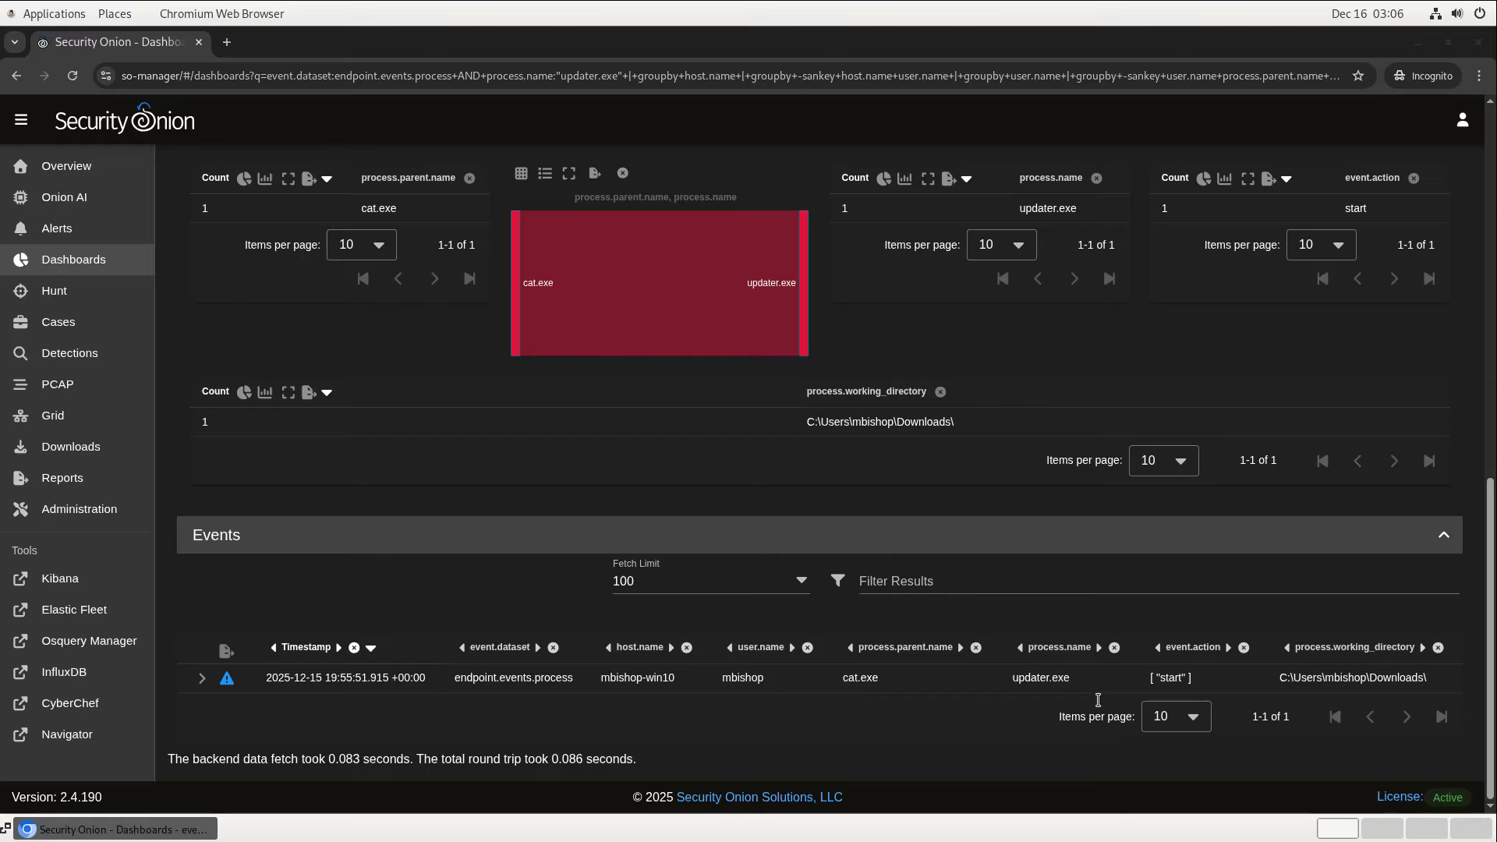
{"action": "left_click", "coordinate": [1030, 677]}
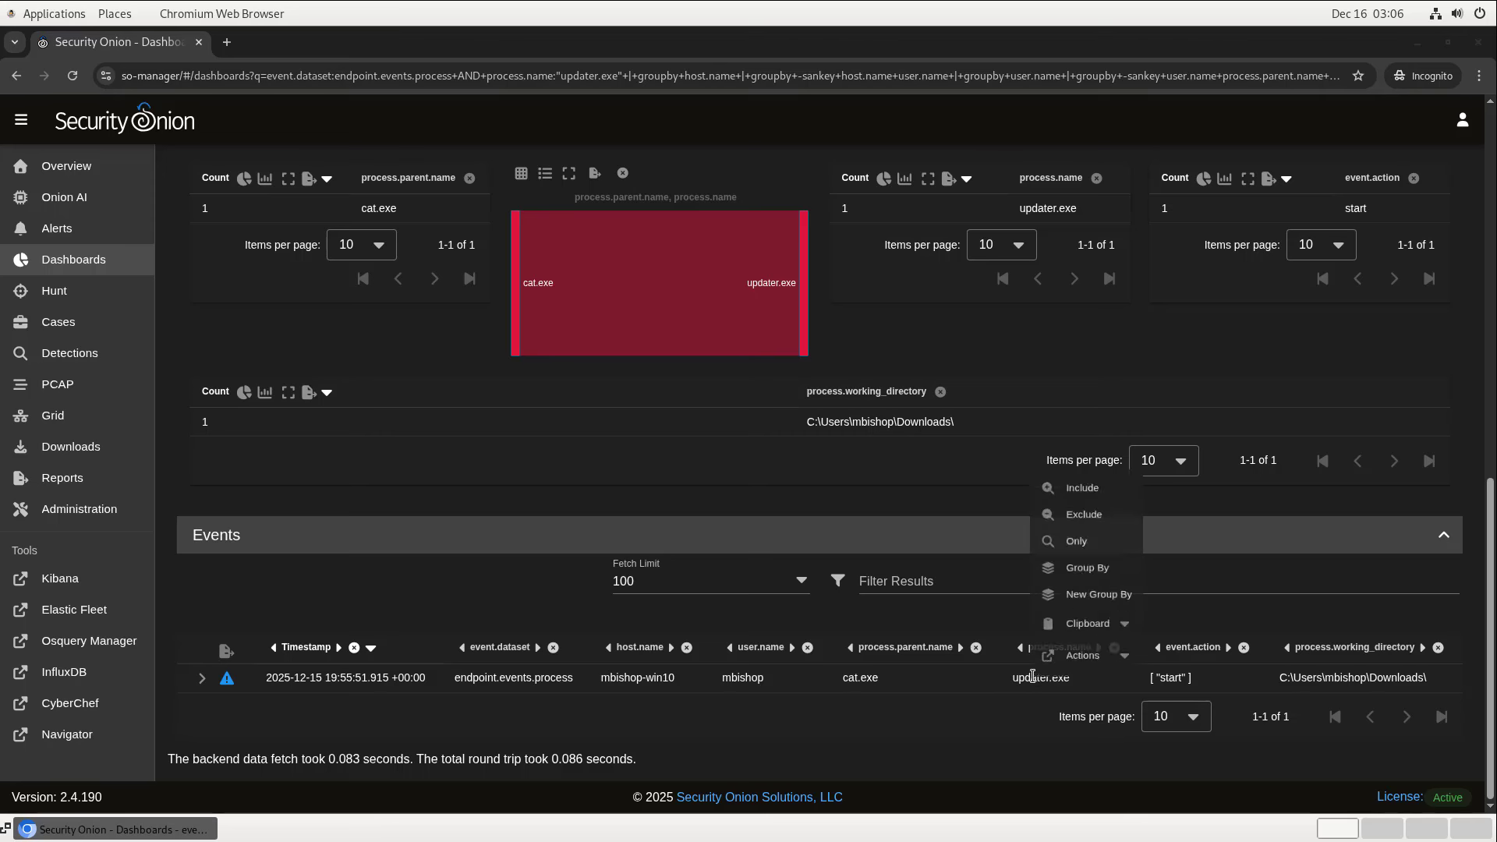
{"action": "left_click", "coordinate": [1092, 655]}
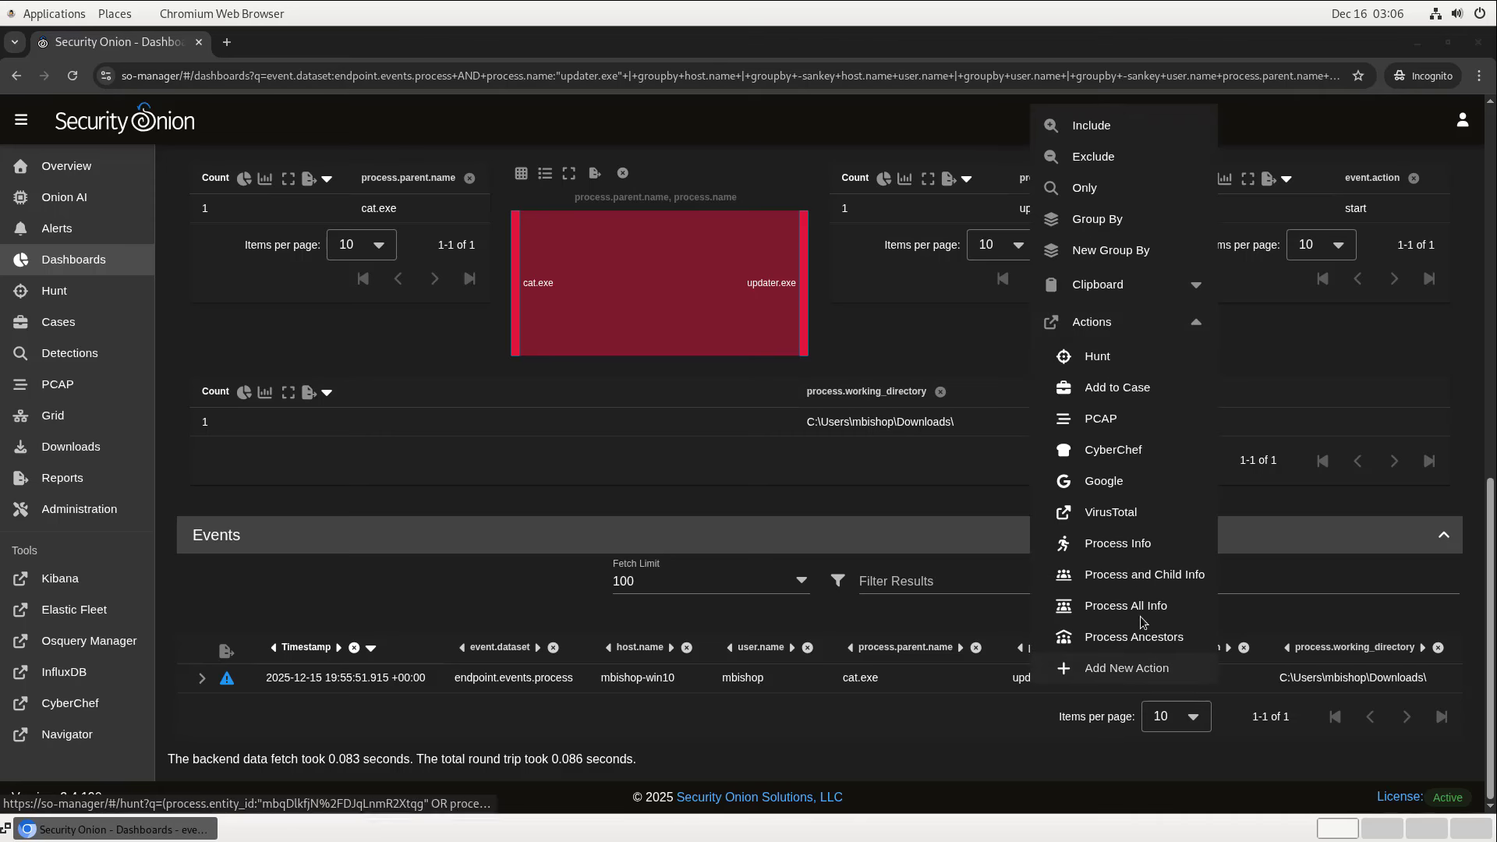
{"action": "left_click", "coordinate": [1150, 575]}
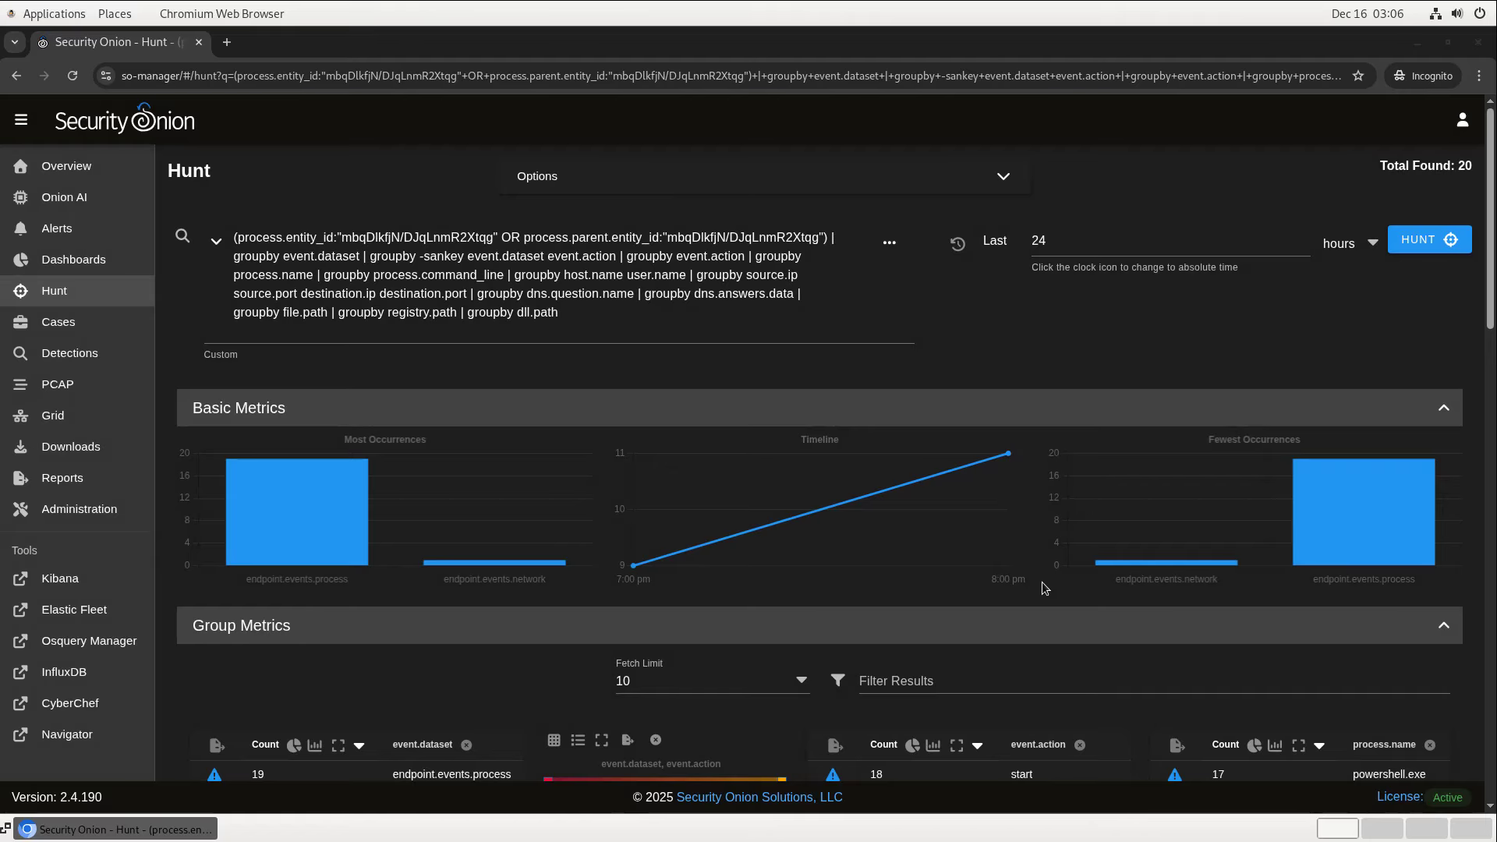
{"action": "scroll", "coordinate": [1045, 589], "scroll_direction": "down", "scroll_amount": 3}
{"action": "scroll", "coordinate": [1046, 589], "scroll_direction": "down", "scroll_amount": 3}
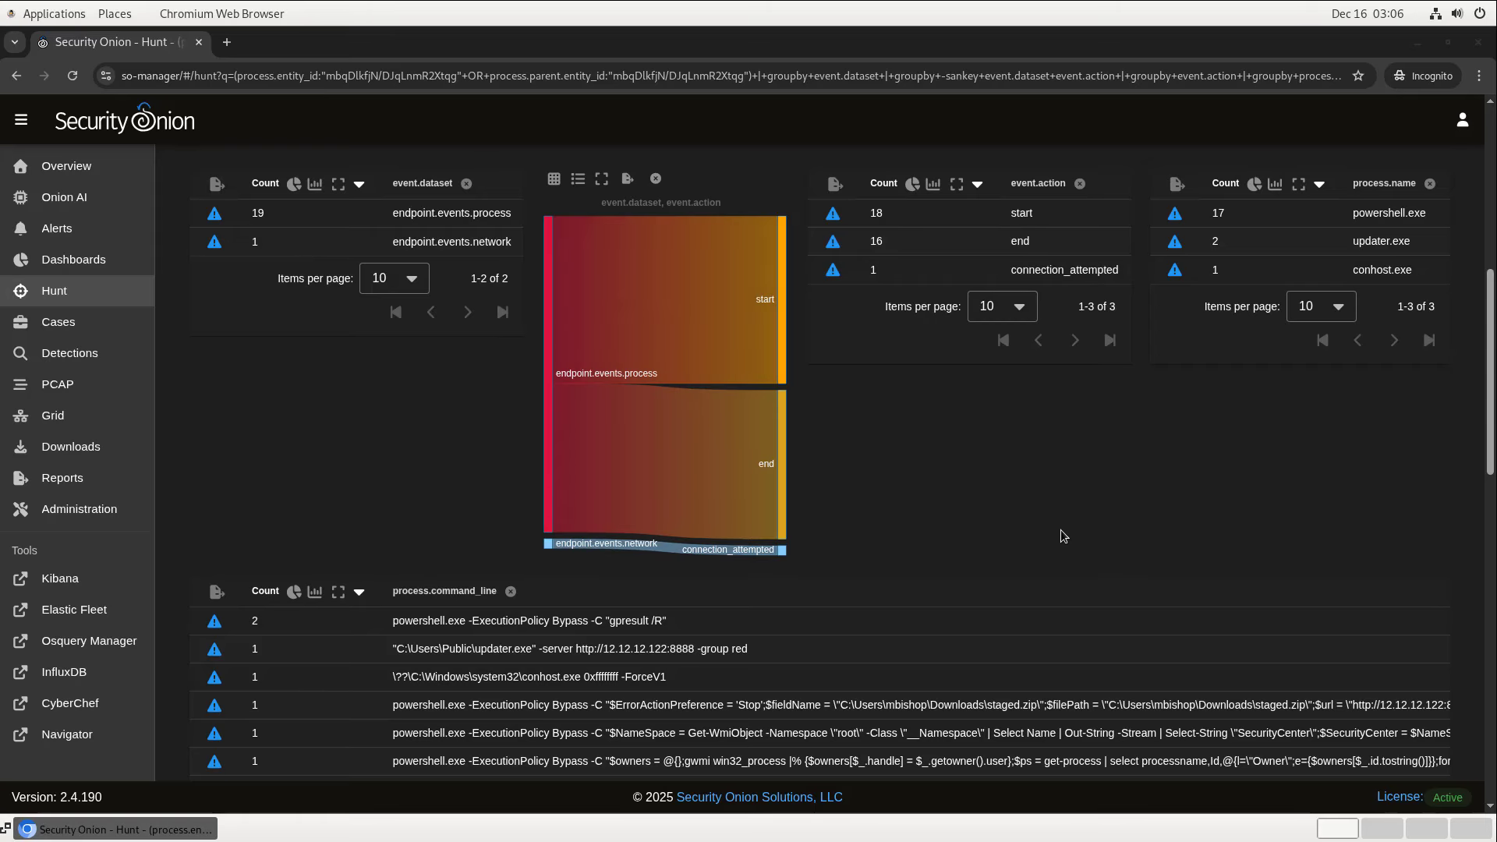
{"action": "scroll", "coordinate": [1063, 535], "scroll_direction": "down", "scroll_amount": 5}
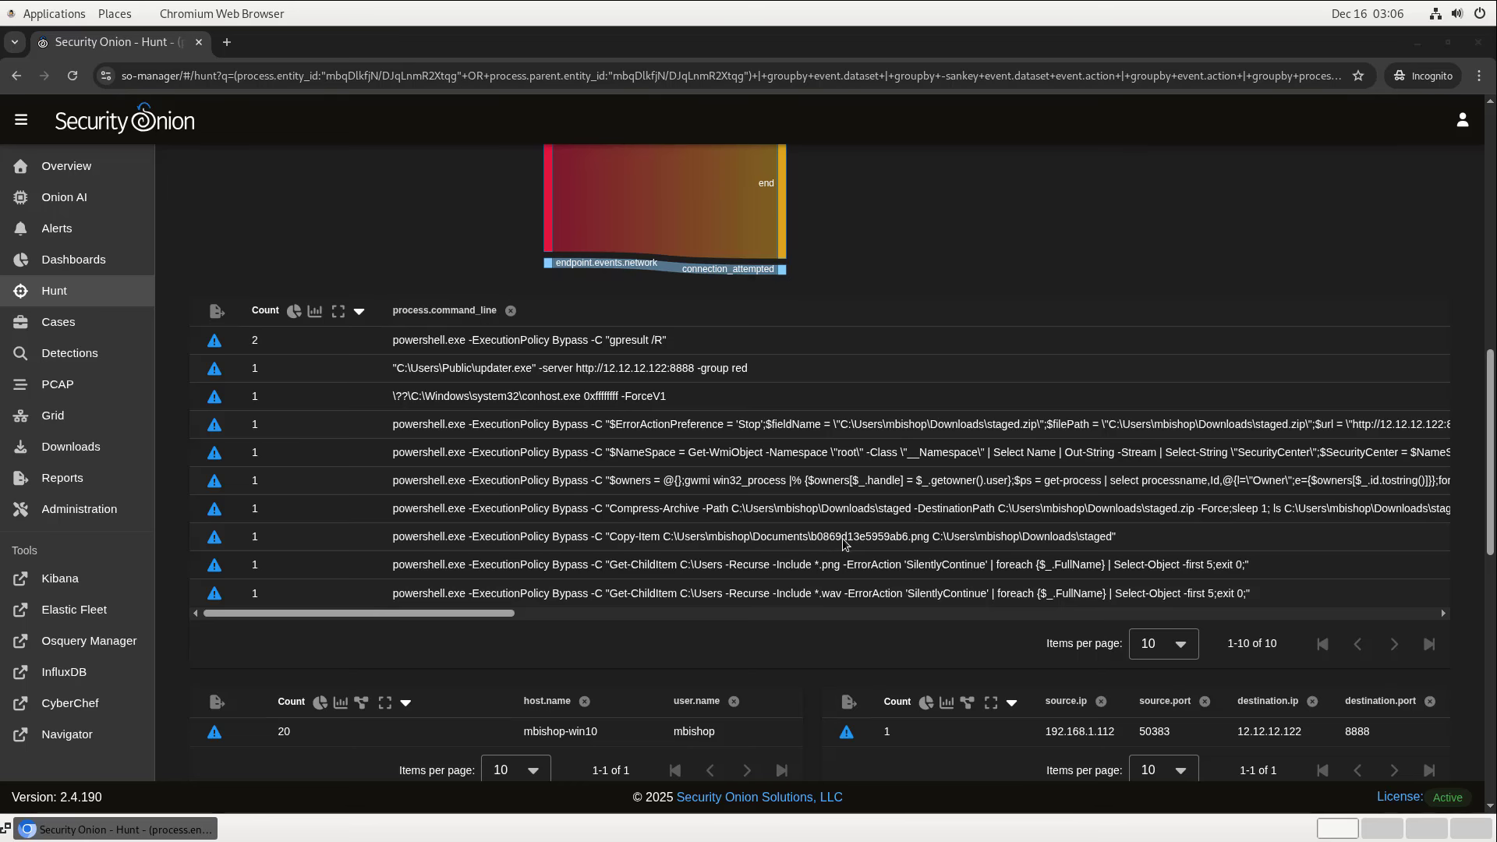
{"action": "scroll", "coordinate": [826, 548], "scroll_direction": "down", "scroll_amount": 3}
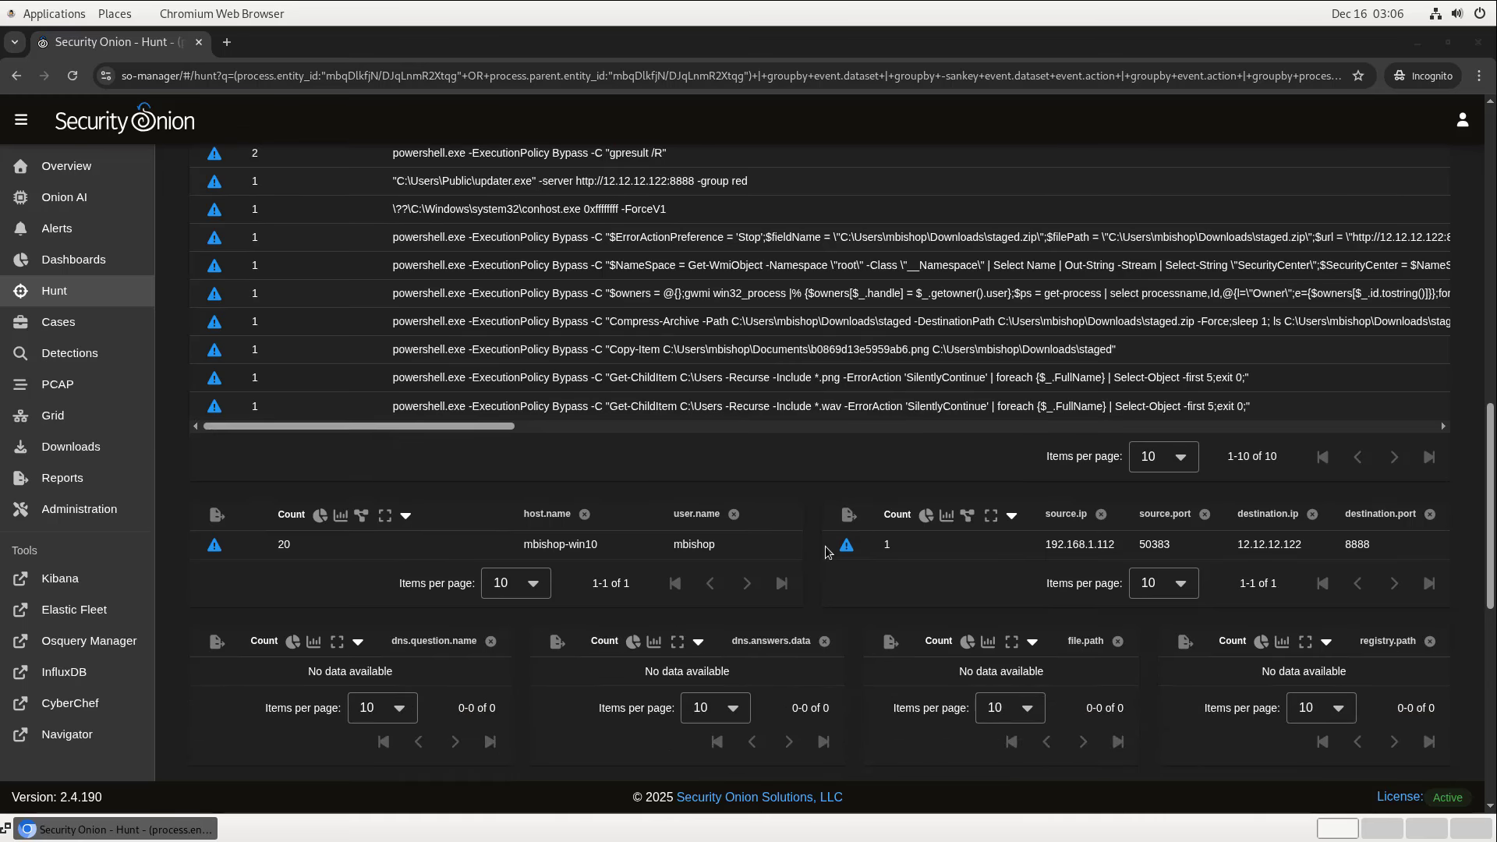
Restrict the hunt to event.action start and review the command lines of the started processes.
{"action": "scroll", "coordinate": [829, 550], "scroll_direction": "up", "scroll_amount": 7}
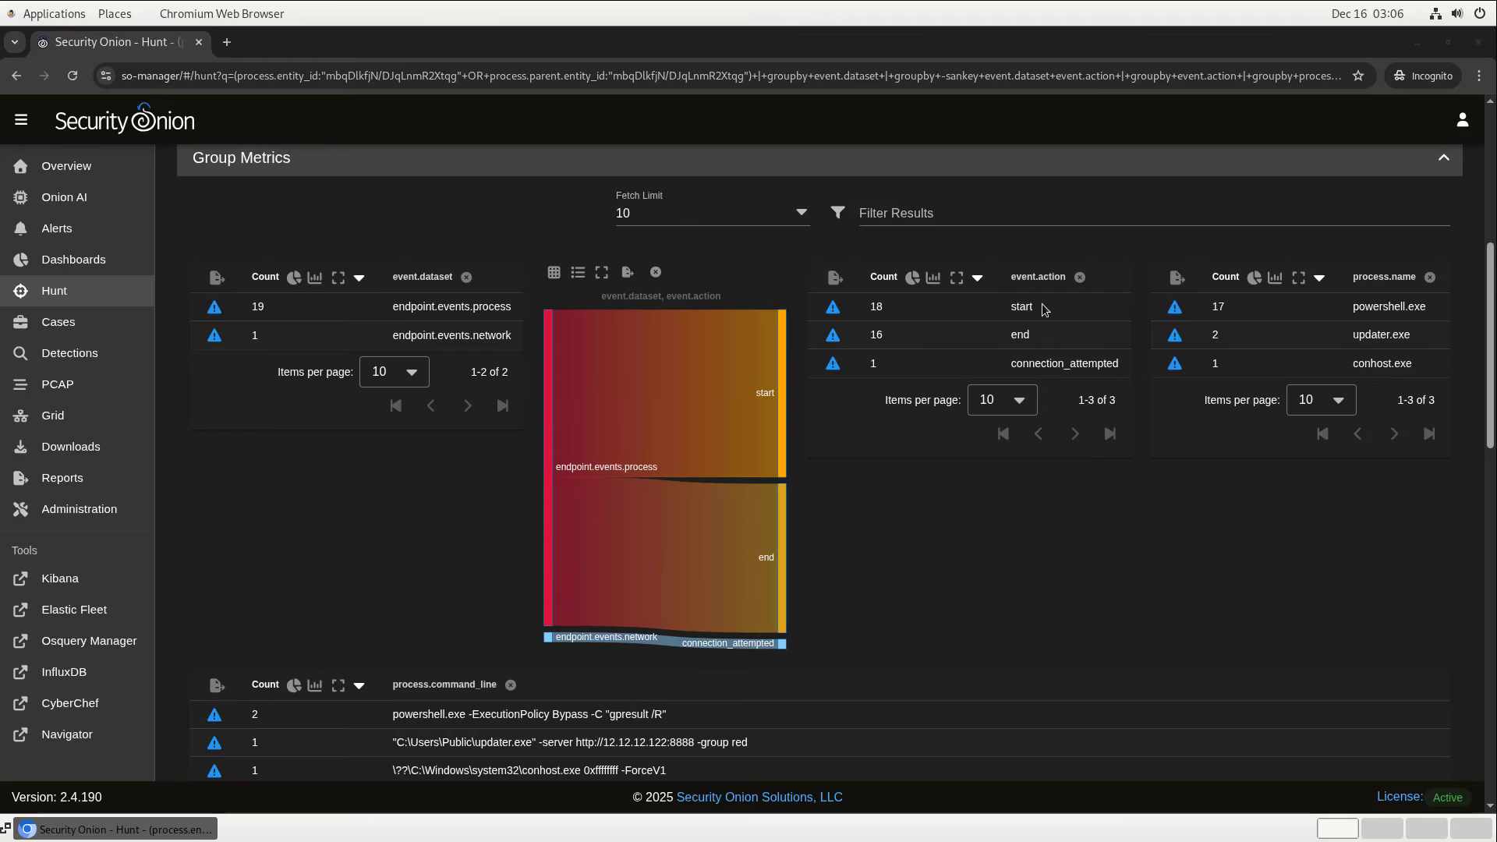
{"action": "left_click", "coordinate": [1019, 310]}
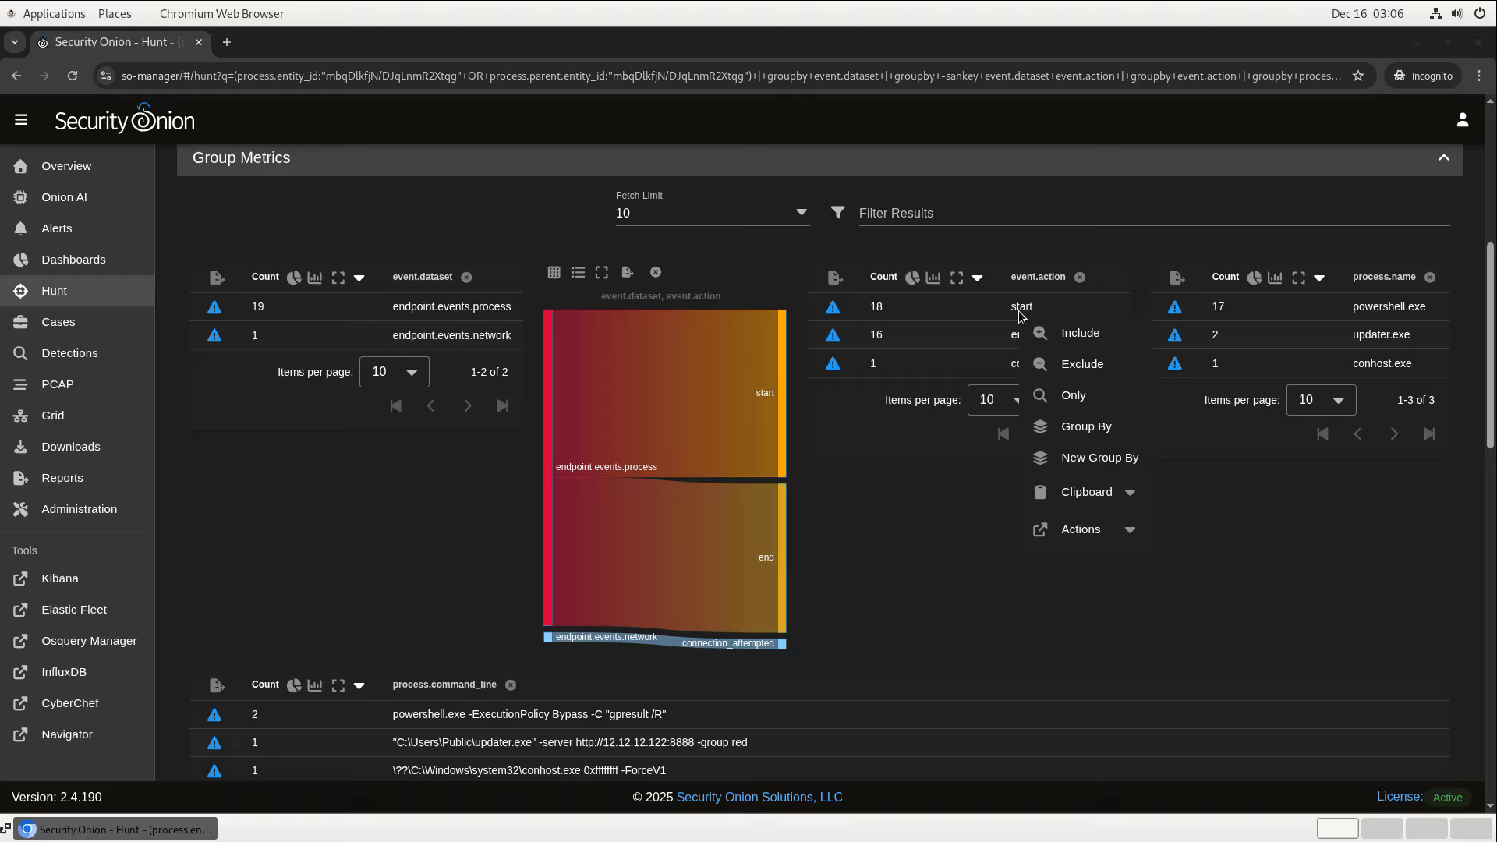
{"action": "left_click", "coordinate": [1081, 337]}
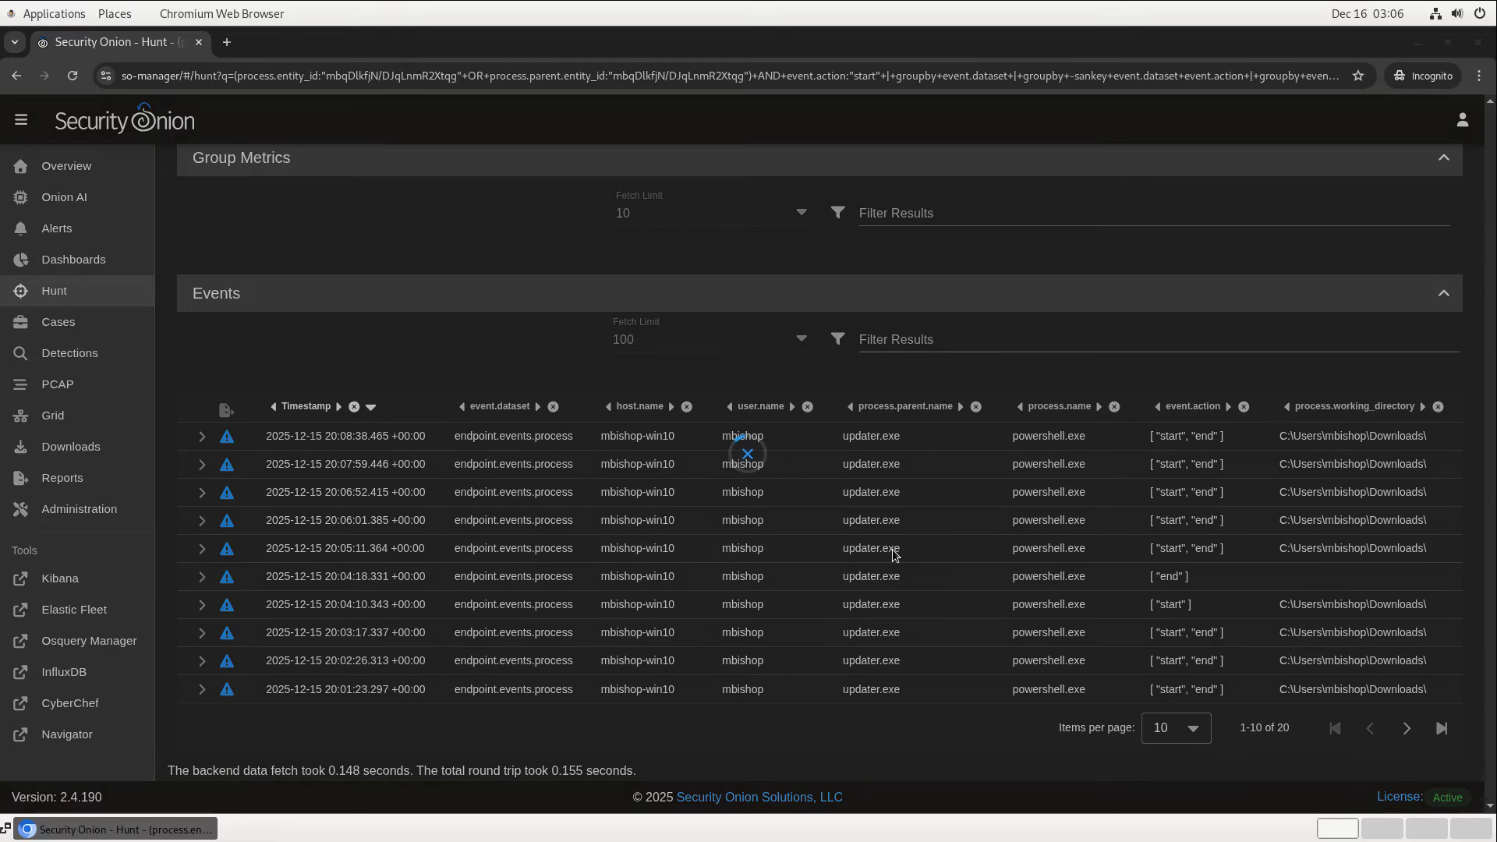
{"action": "scroll", "coordinate": [893, 549], "scroll_direction": "down", "scroll_amount": 3}
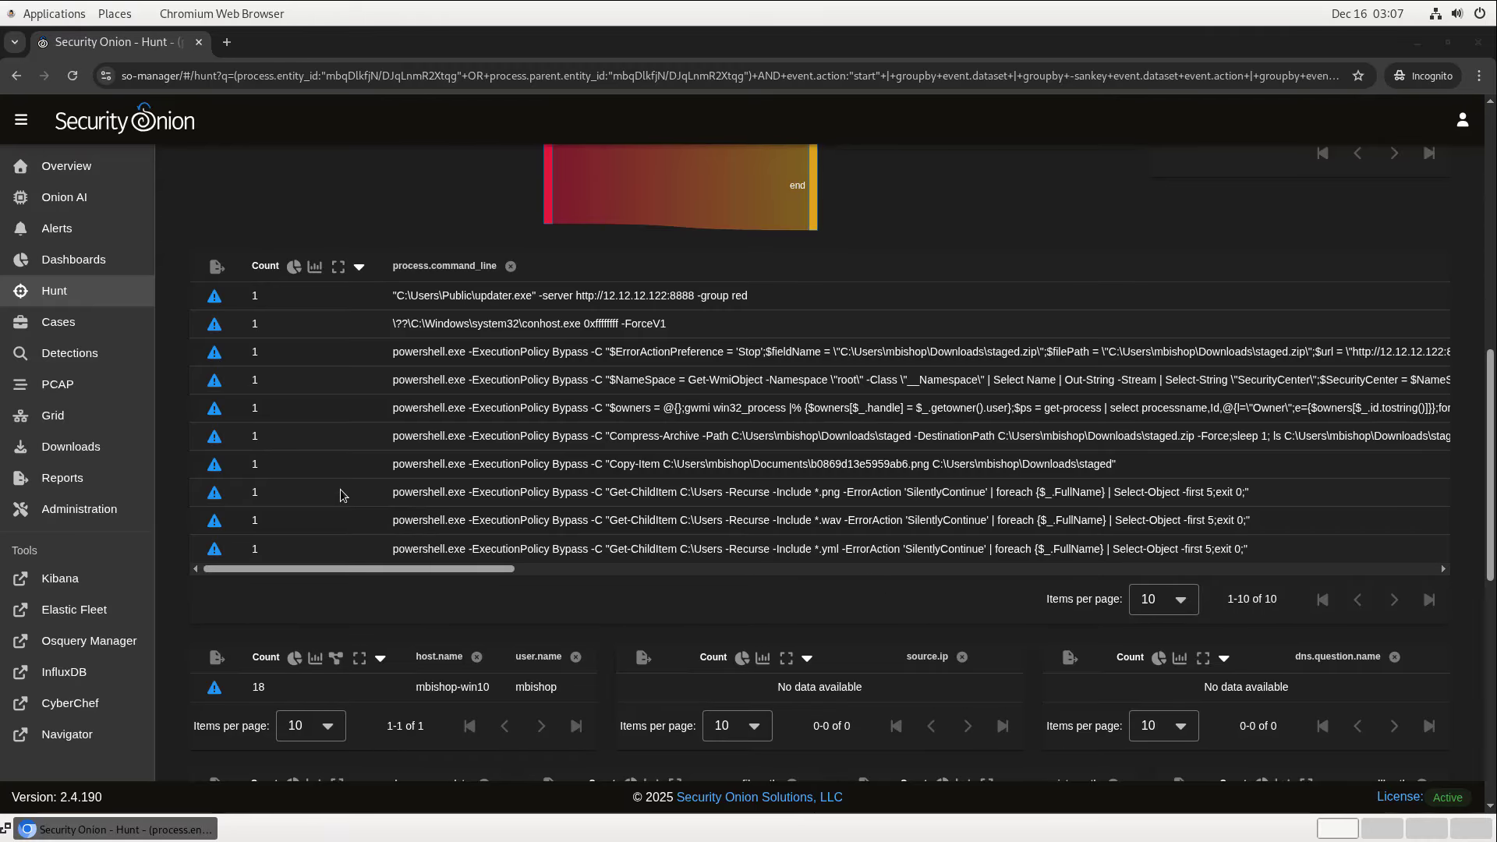
{"action": "scroll", "coordinate": [344, 491], "scroll_direction": "up", "scroll_amount": 10}
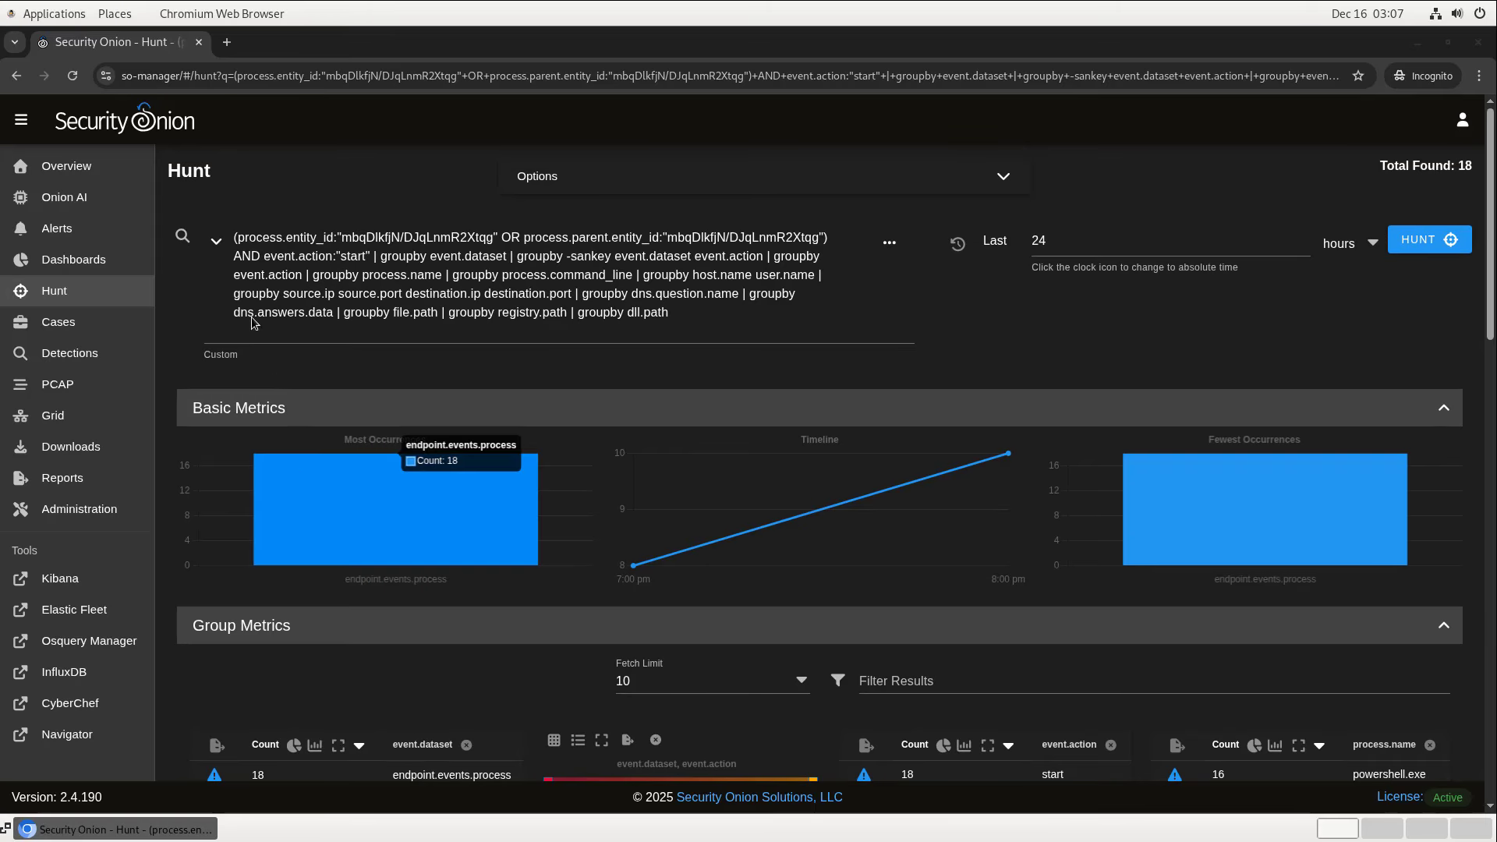
Go to Dashboards and load the predefined HTTP dashboard.
{"action": "left_click", "coordinate": [109, 263]}
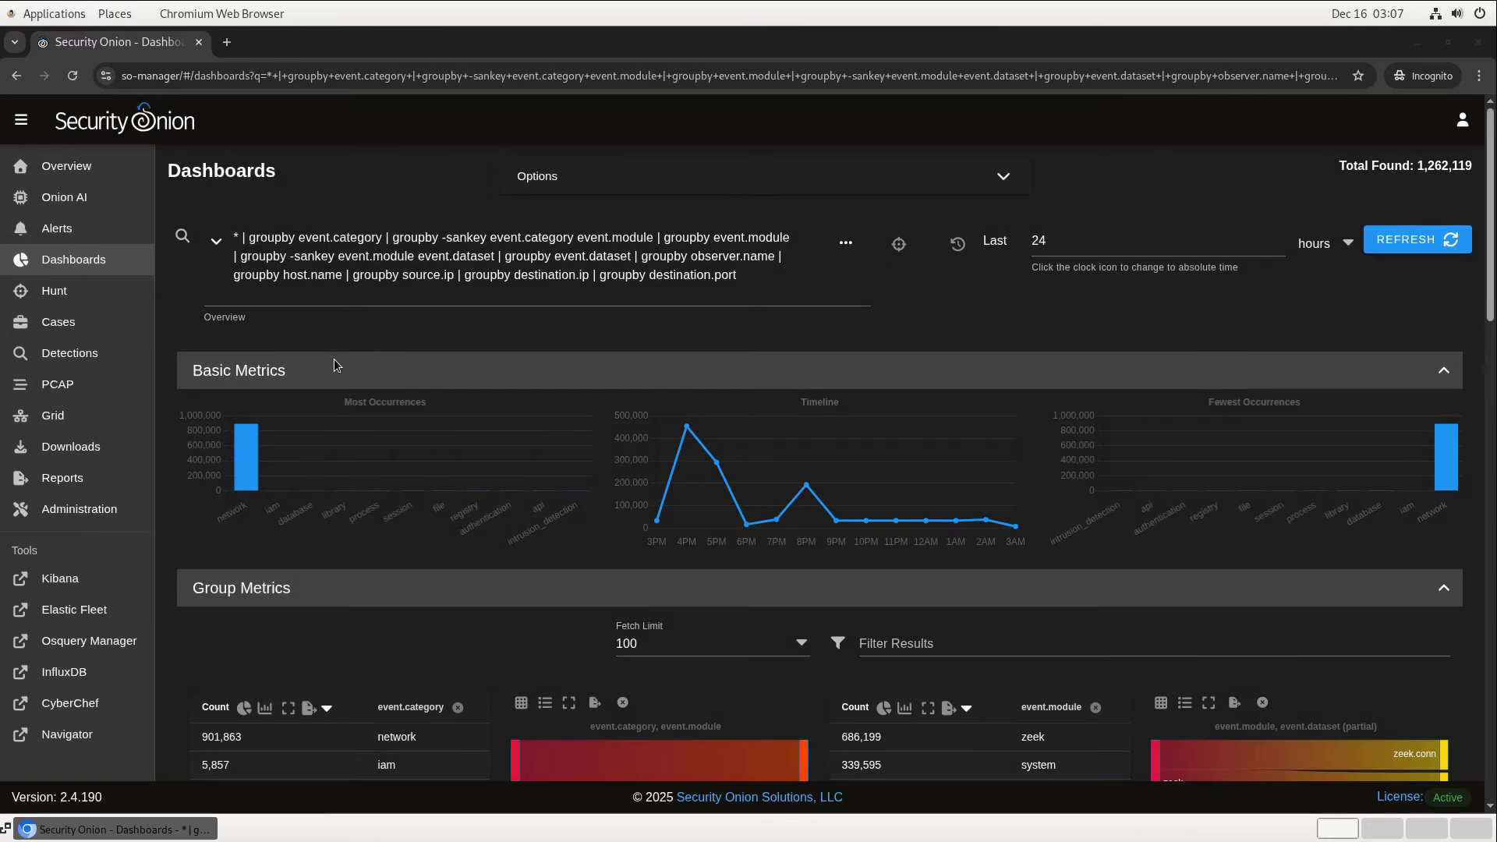
{"action": "left_click", "coordinate": [216, 242]}
{"action": "scroll", "coordinate": [301, 427], "scroll_direction": "down", "scroll_amount": 5}
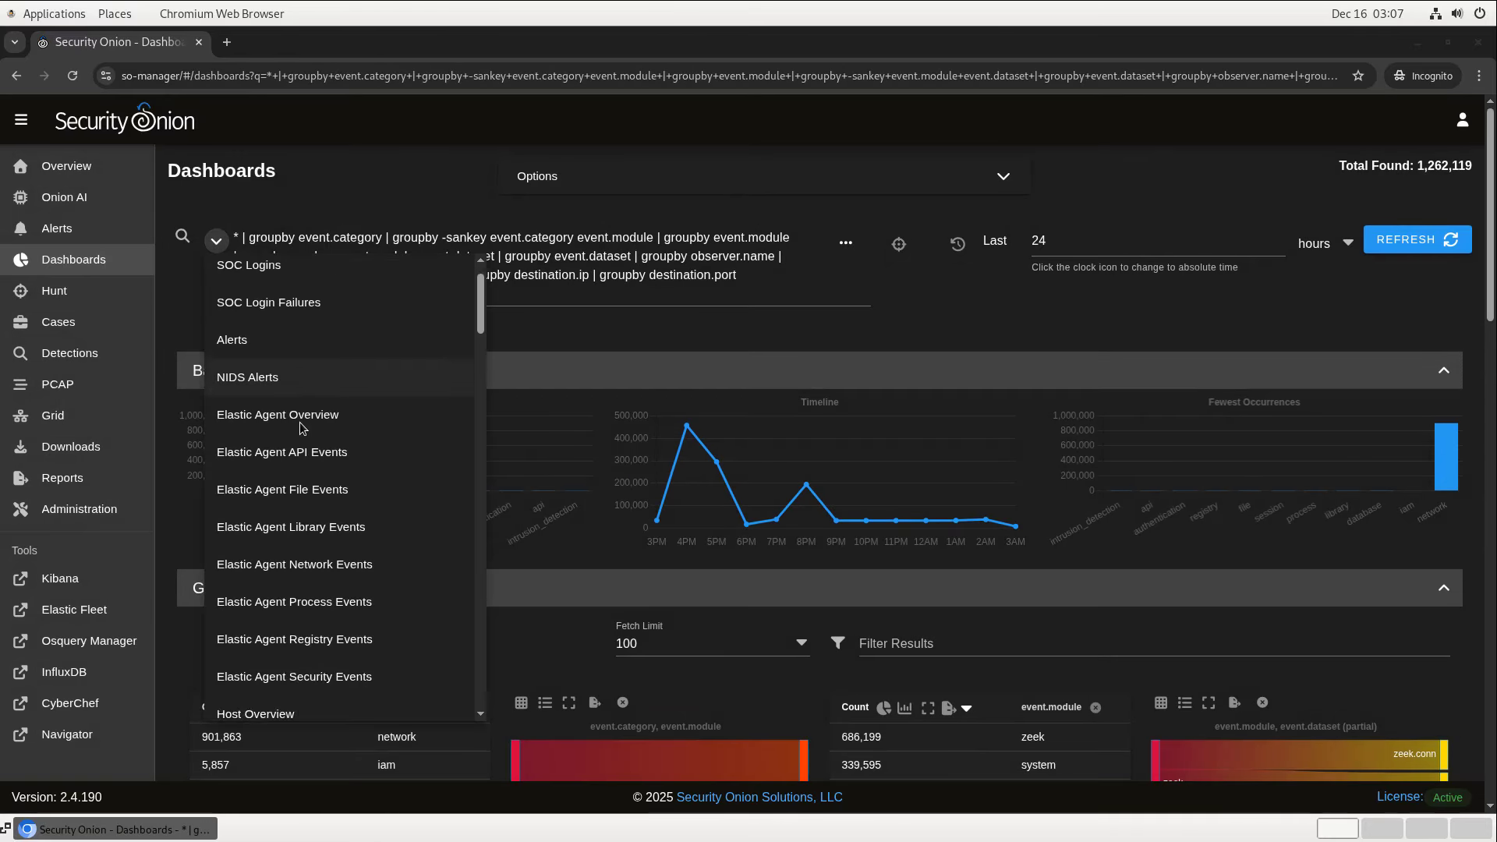
{"action": "scroll", "coordinate": [300, 422], "scroll_direction": "down", "scroll_amount": 8}
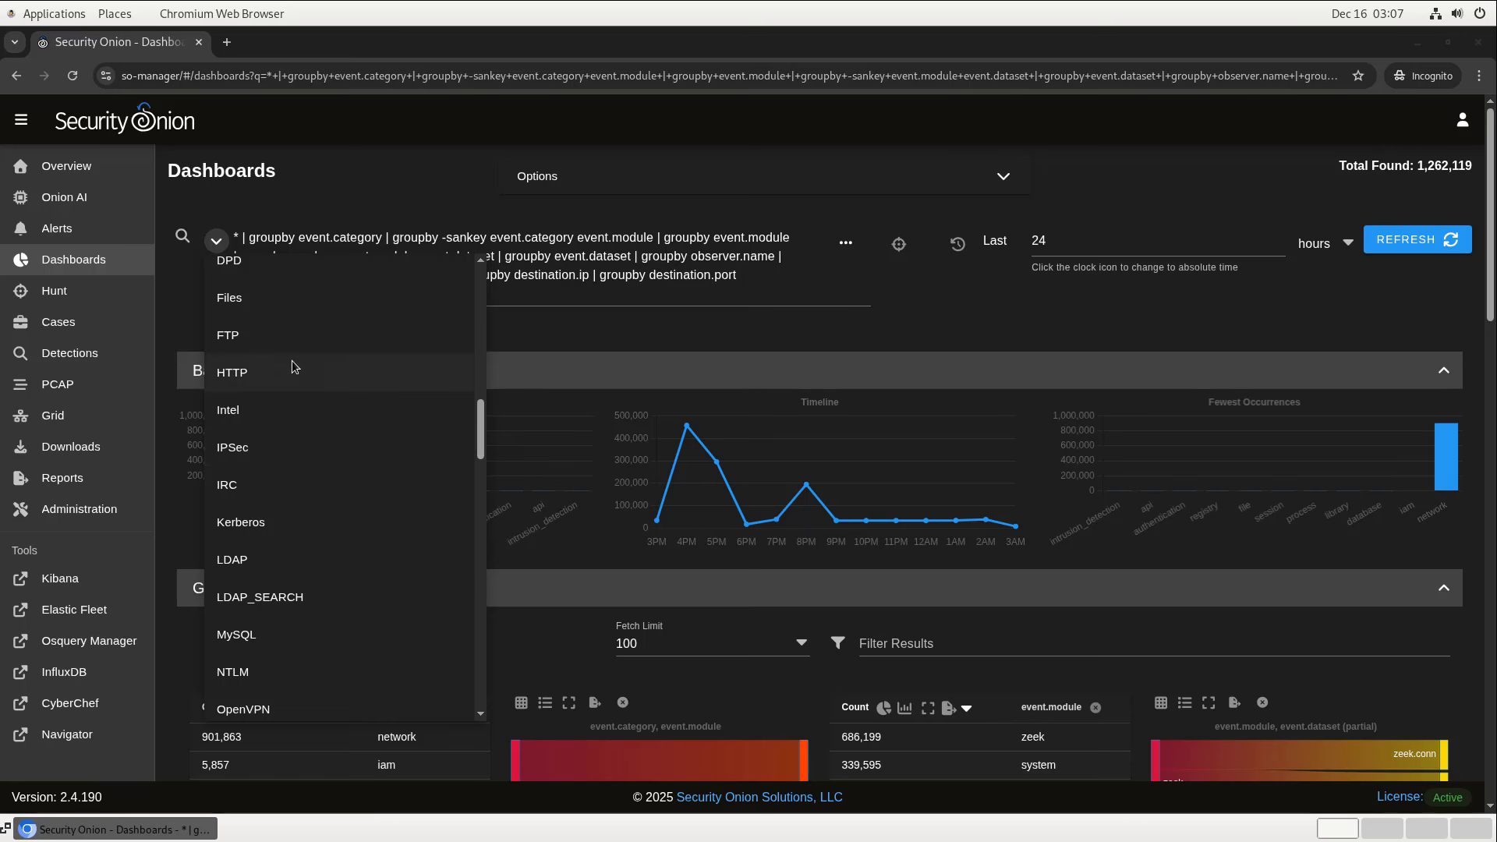
{"action": "double_click", "coordinate": [294, 360]}
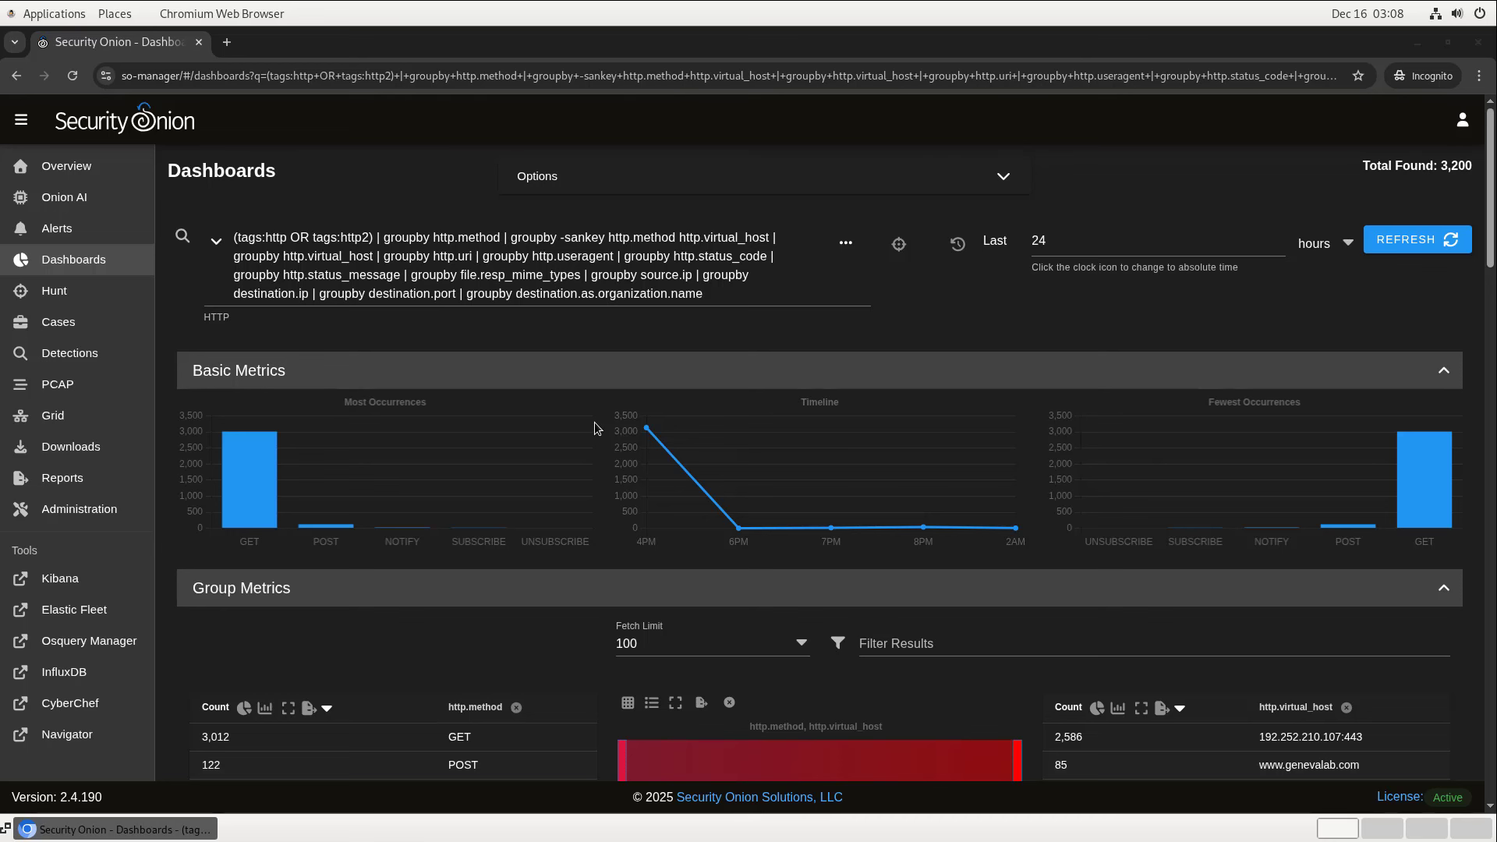
Narrow the HTTP dashboard to http.virtual_host 12.12.12.122:8888 and http.uri /file/upload.
{"action": "scroll", "coordinate": [608, 424], "scroll_direction": "down", "scroll_amount": 3}
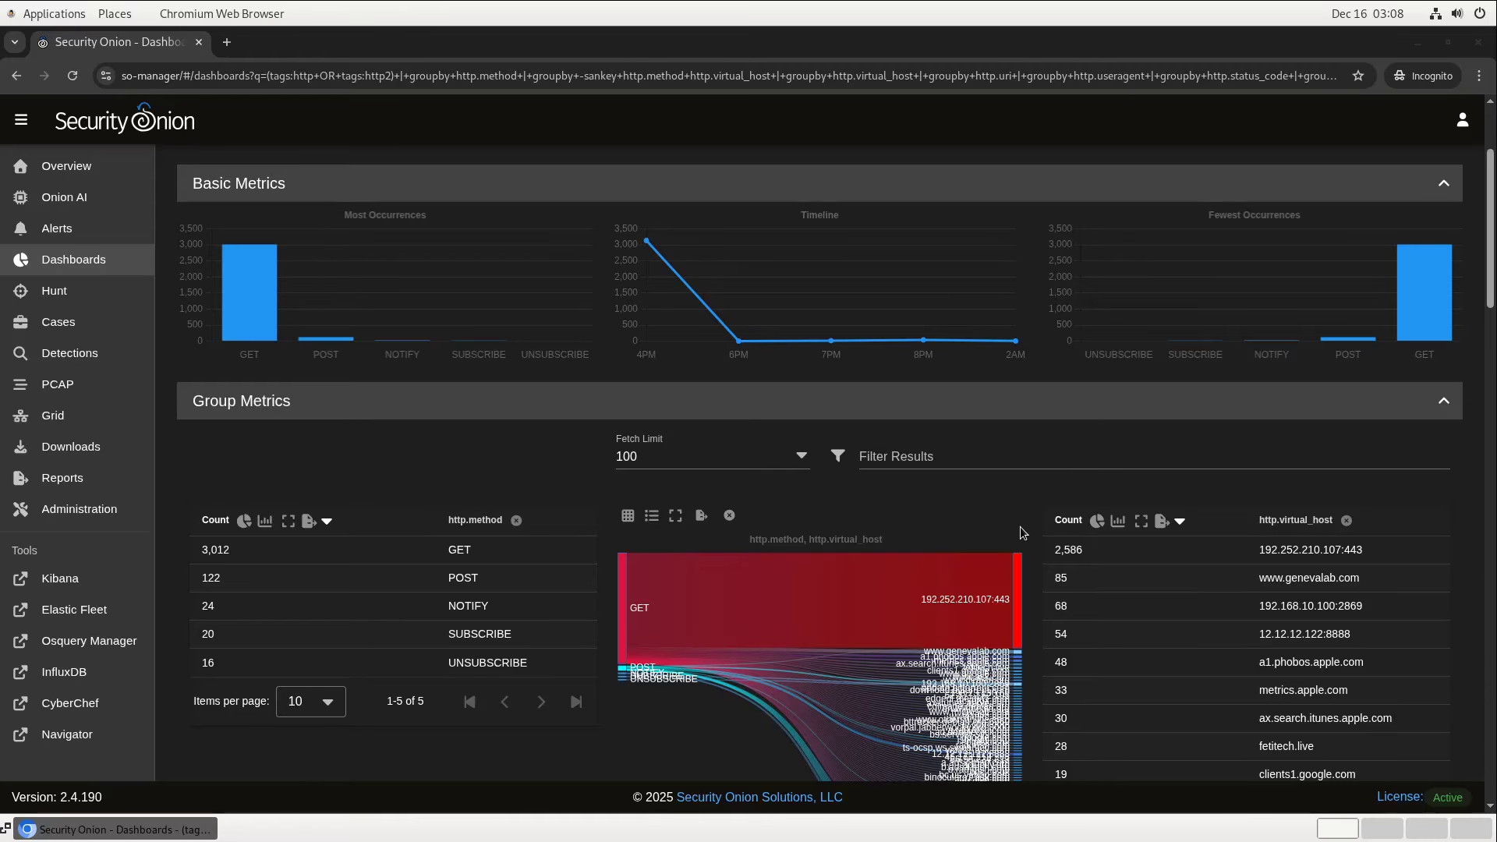
{"action": "left_click", "coordinate": [1294, 639]}
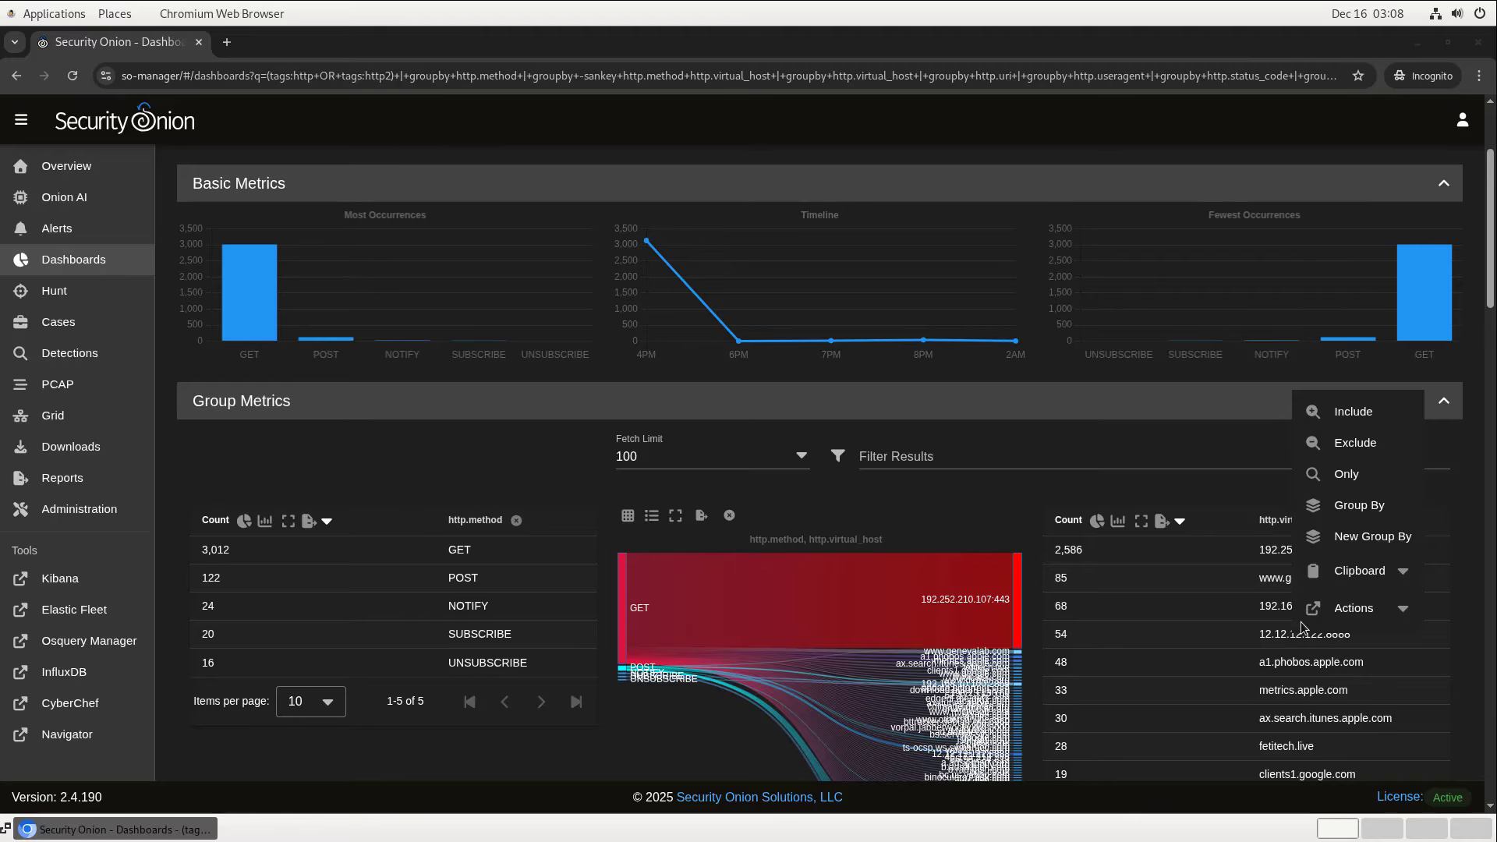
{"action": "left_click", "coordinate": [1384, 411]}
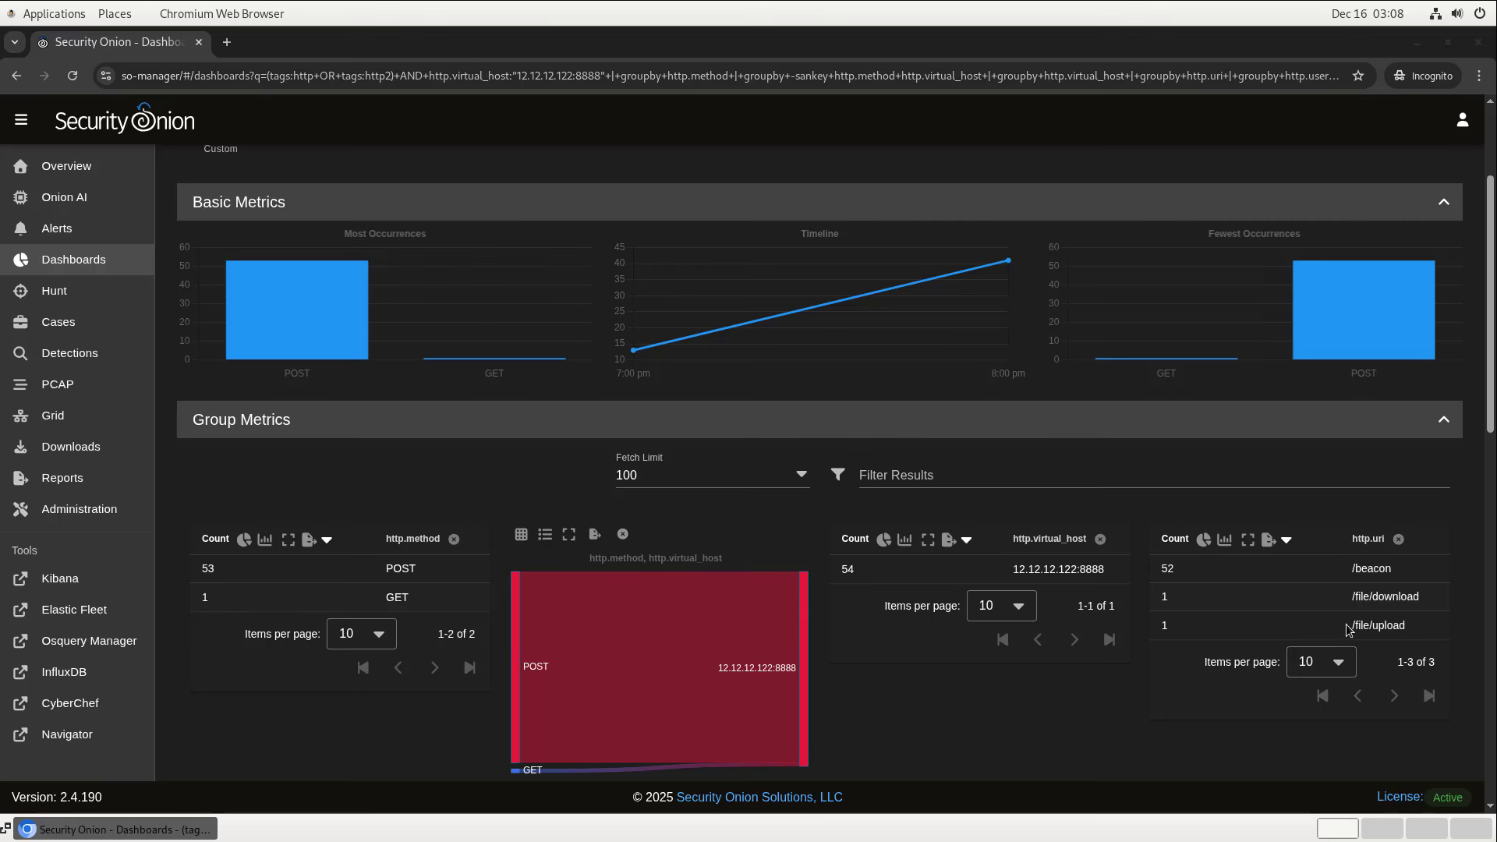
{"action": "left_click", "coordinate": [1379, 627]}
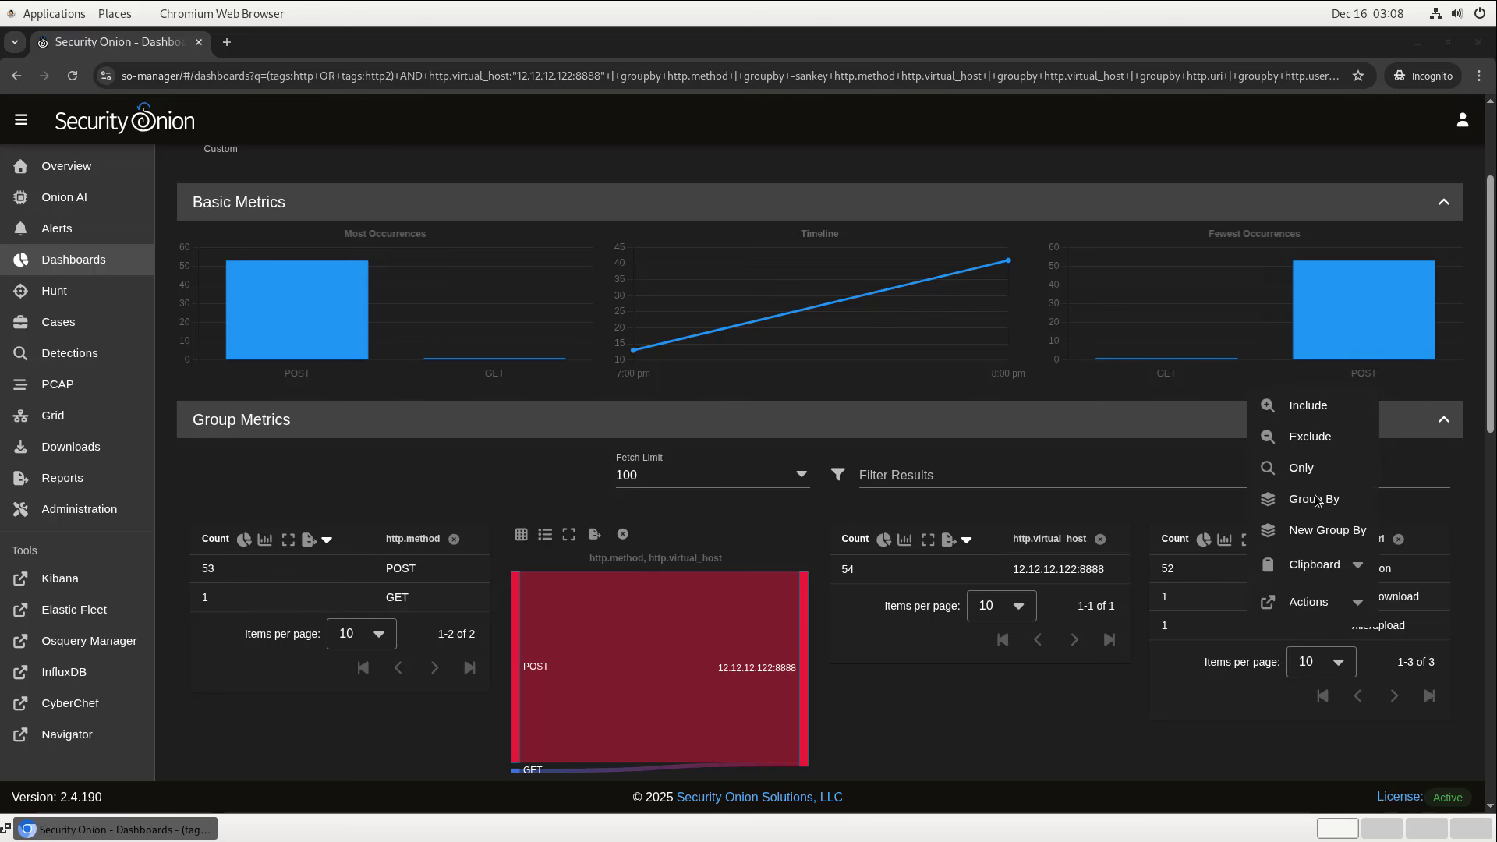
{"action": "left_click", "coordinate": [1290, 402]}
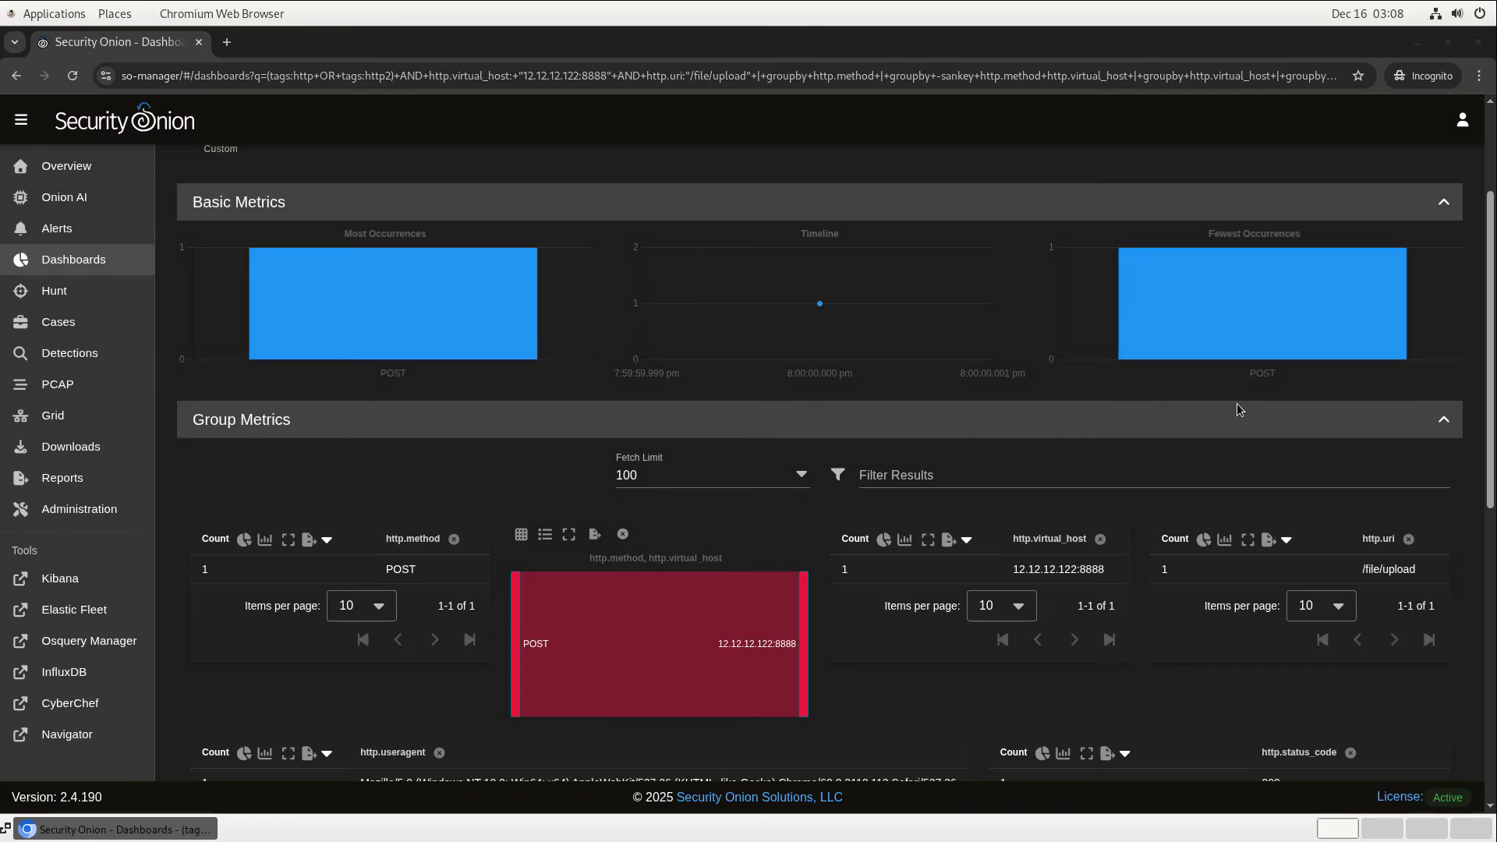
Check the request body length of the /file/upload POST event and open the event's PCAP.
{"action": "scroll", "coordinate": [1221, 401], "scroll_direction": "down", "scroll_amount": 10}
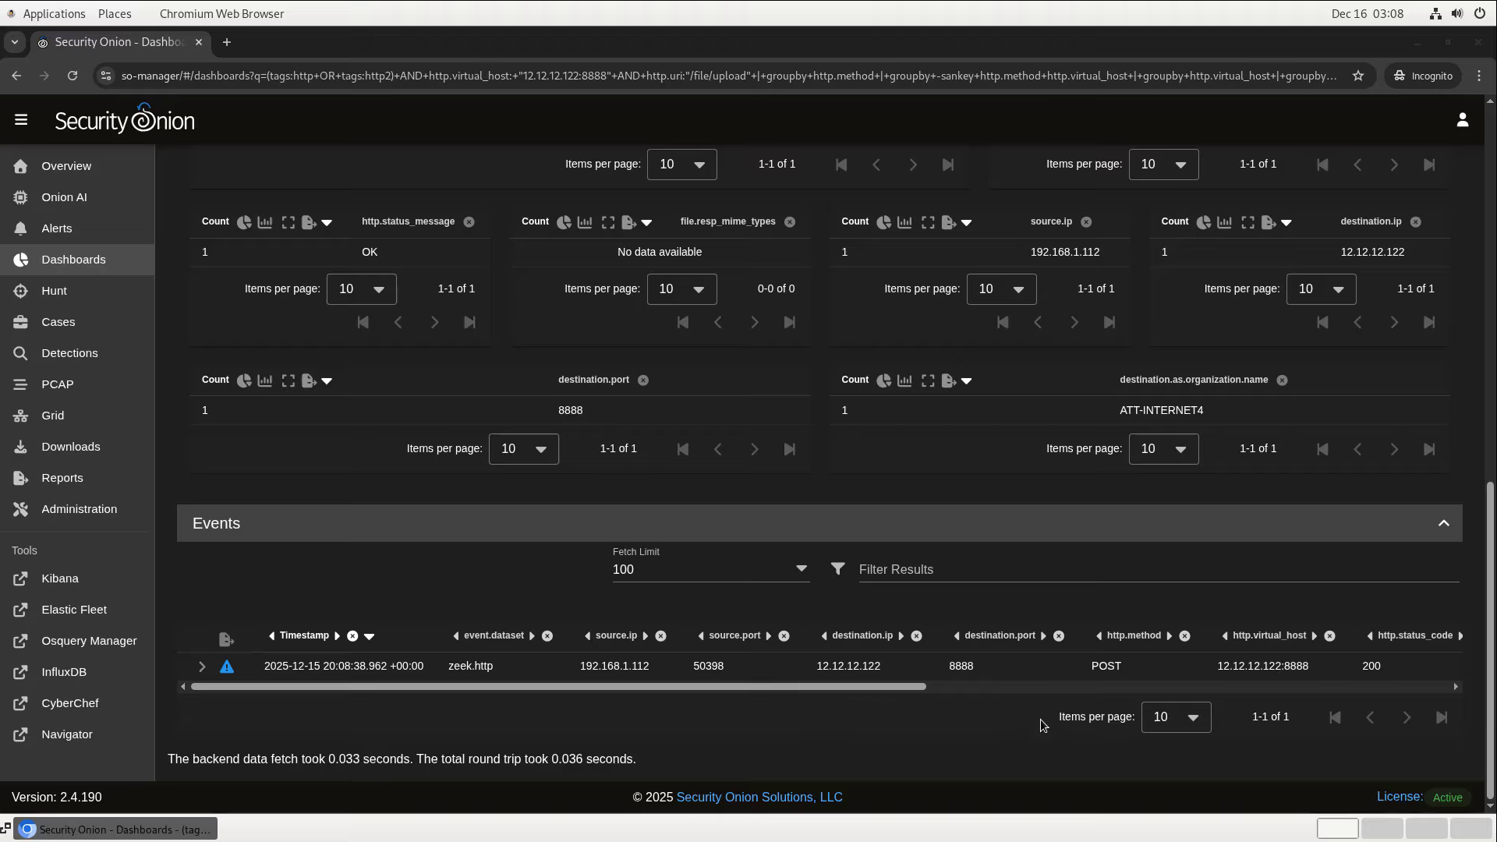
{"action": "left_click_drag", "start_coordinate": [914, 691], "coordinate": [1220, 696]}
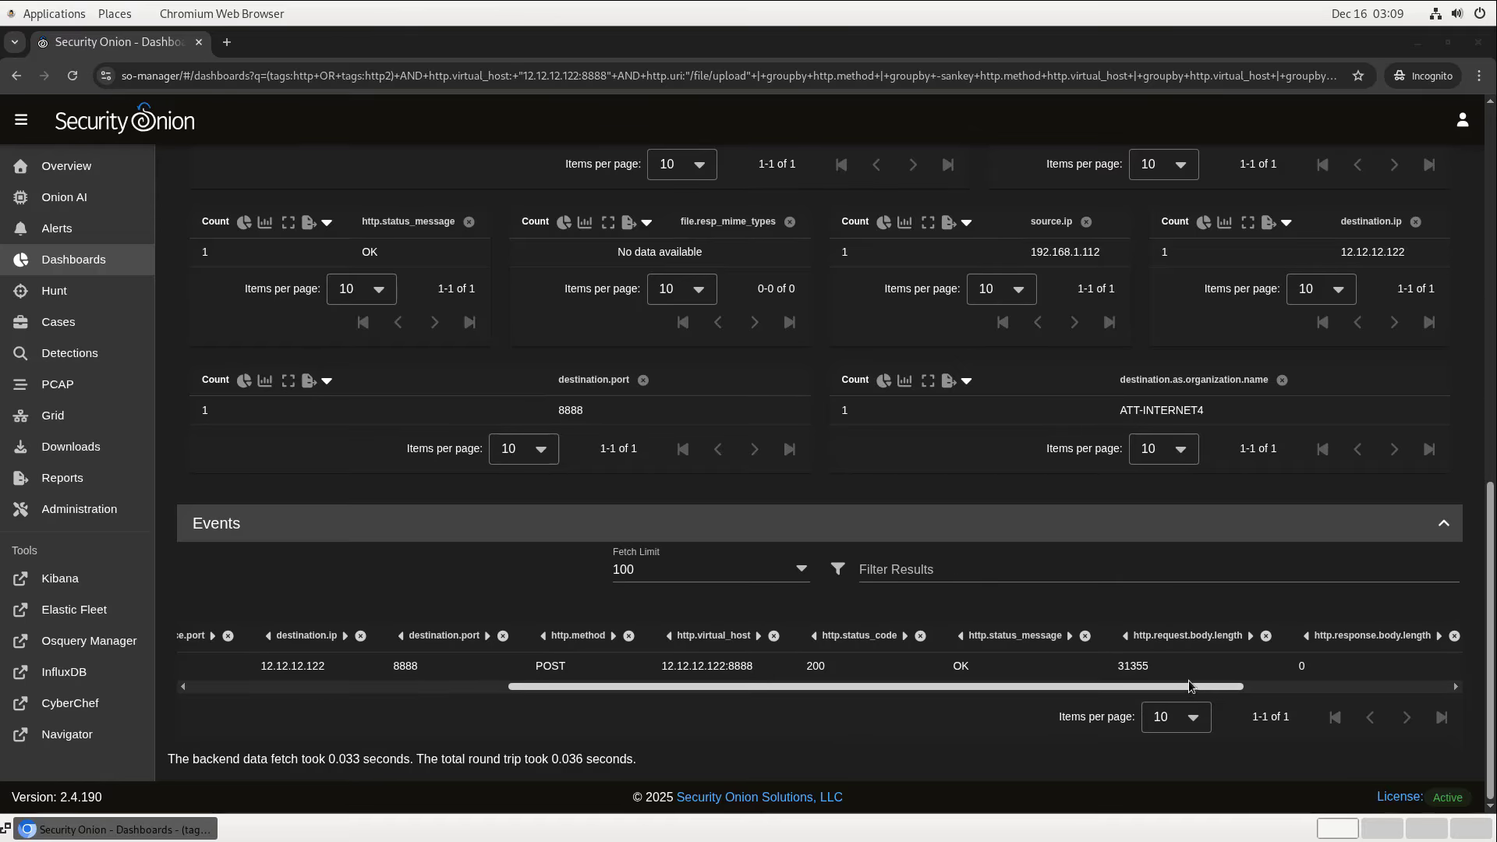
{"action": "left_click", "coordinate": [1137, 670]}
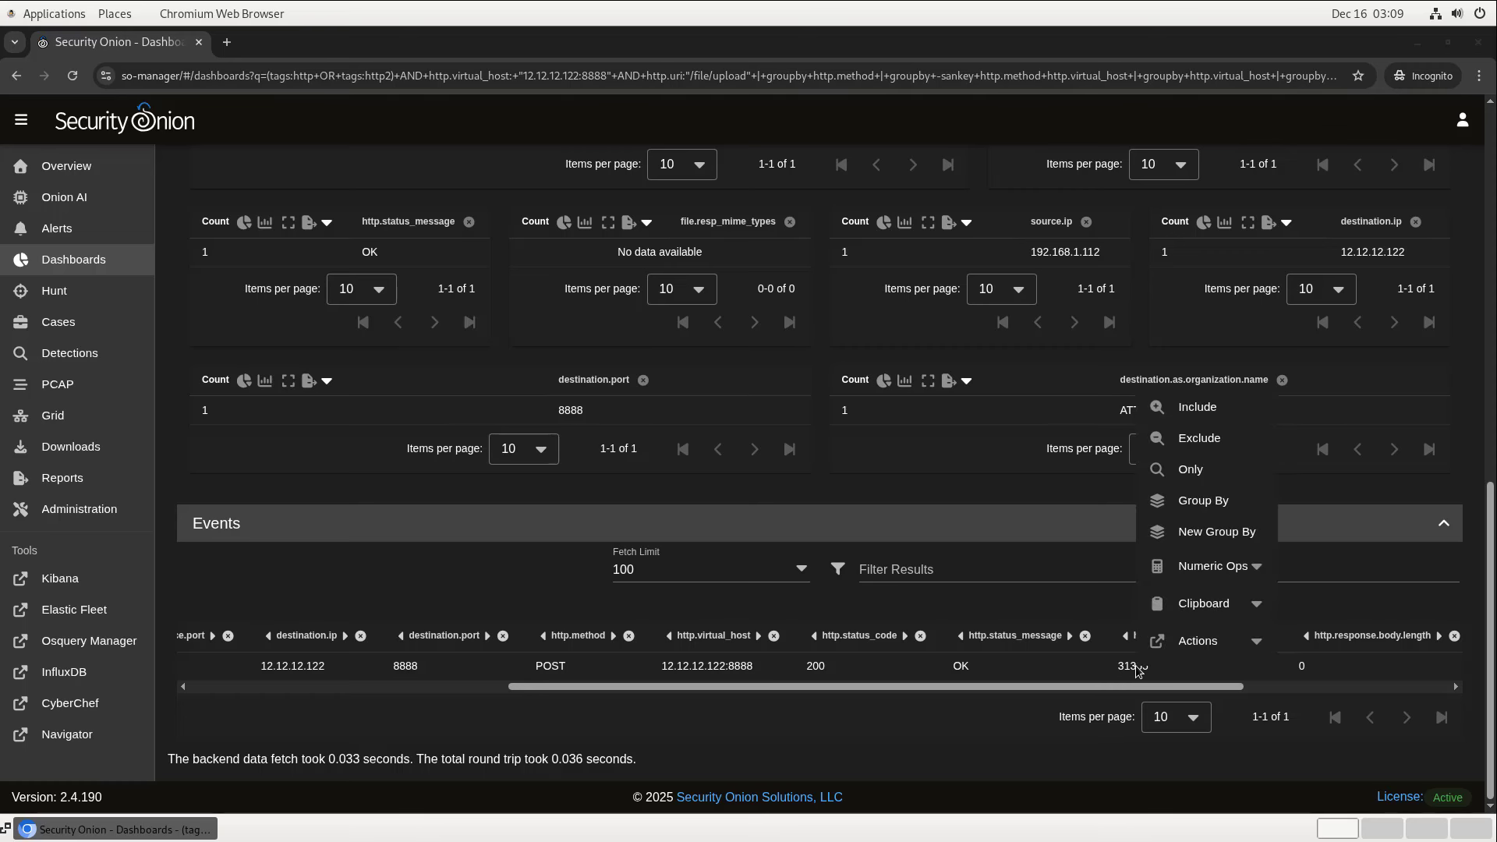
{"action": "left_click", "coordinate": [1182, 659]}
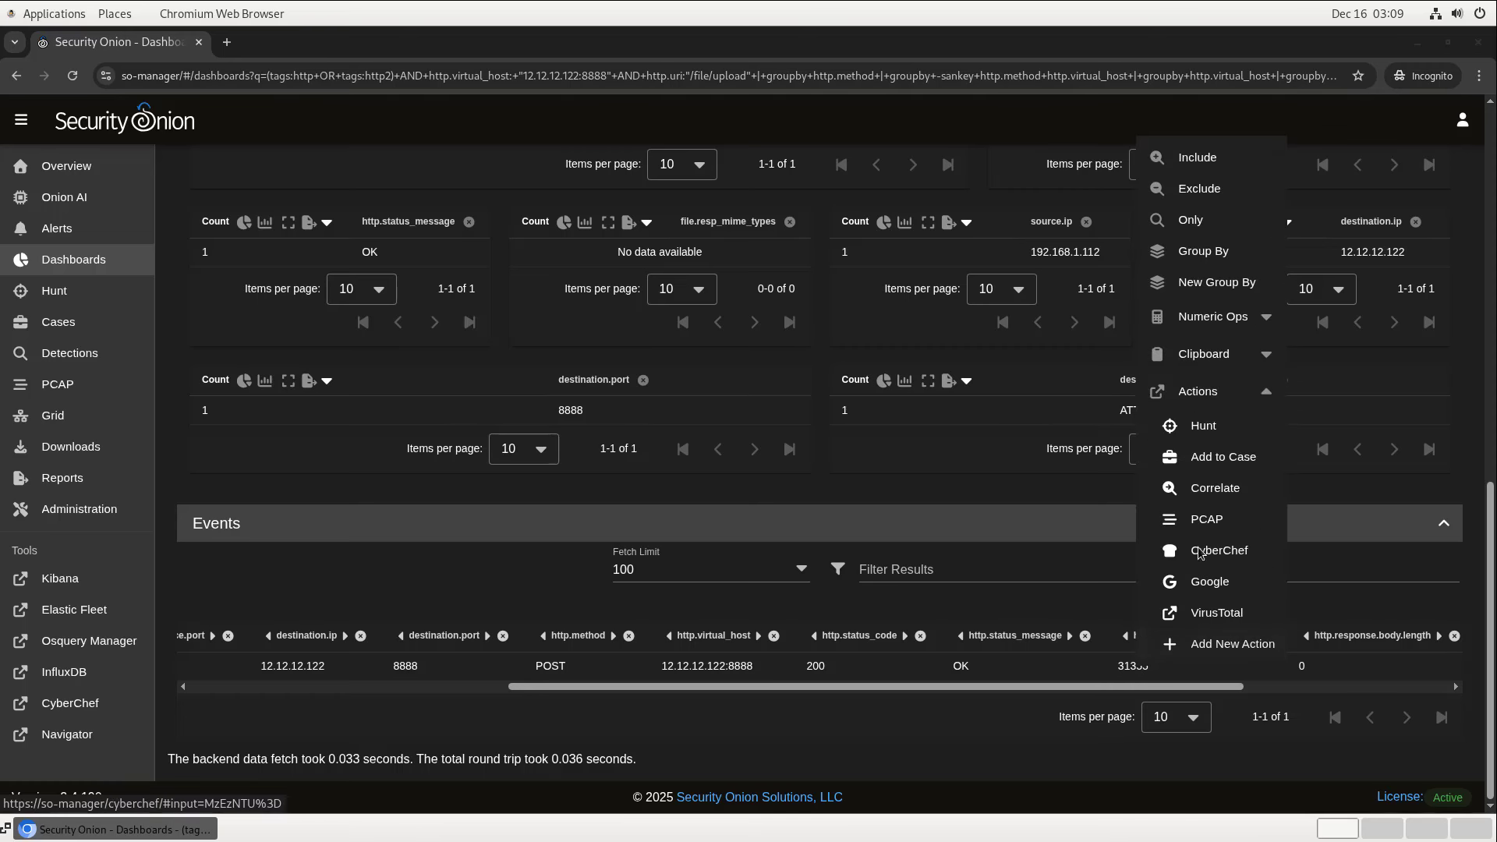
{"action": "left_click", "coordinate": [1205, 522]}
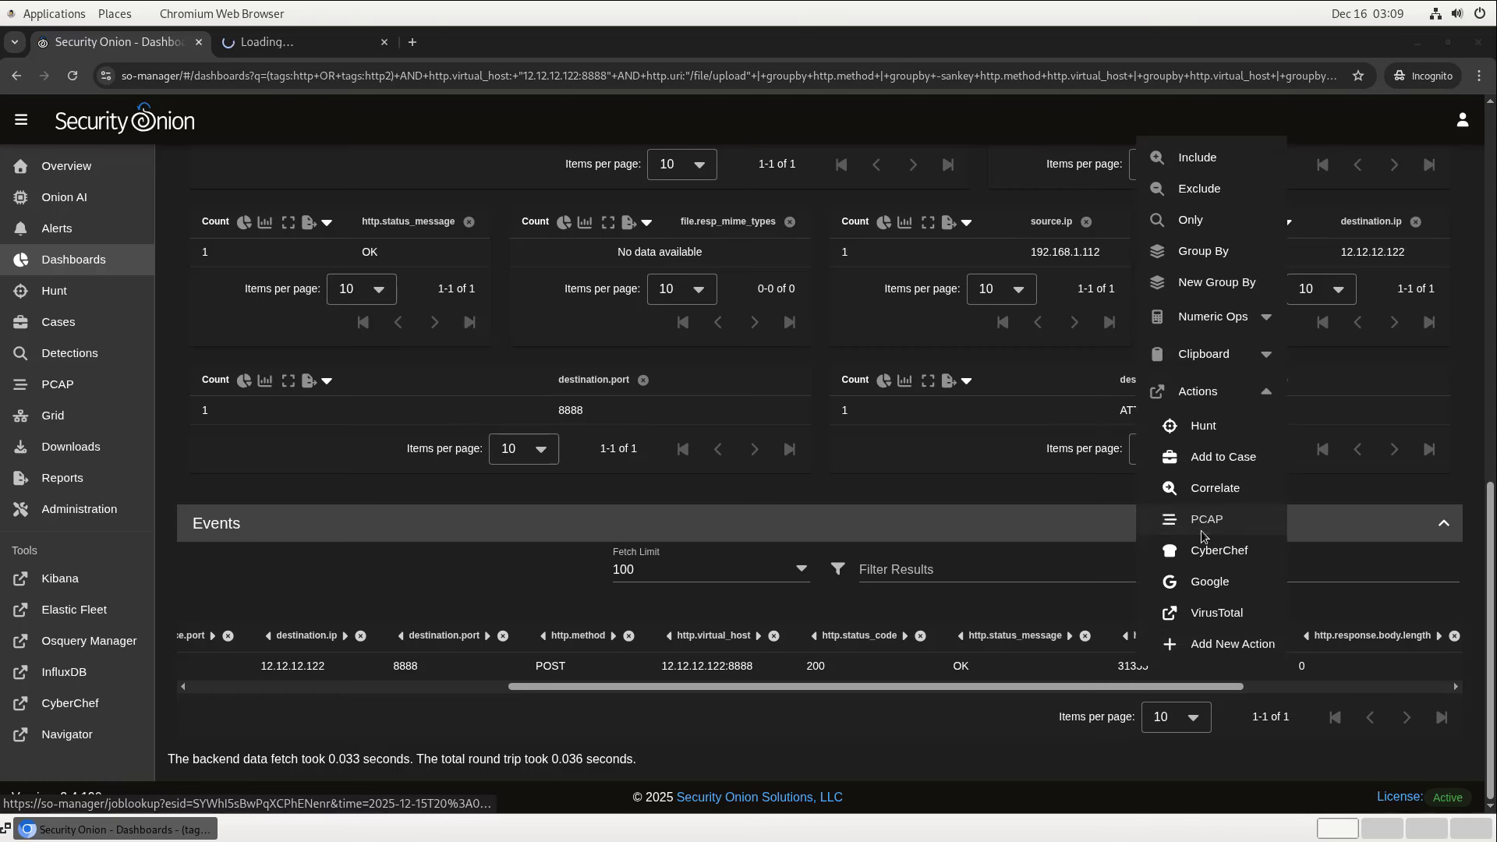
{"action": "left_click", "coordinate": [313, 48]}
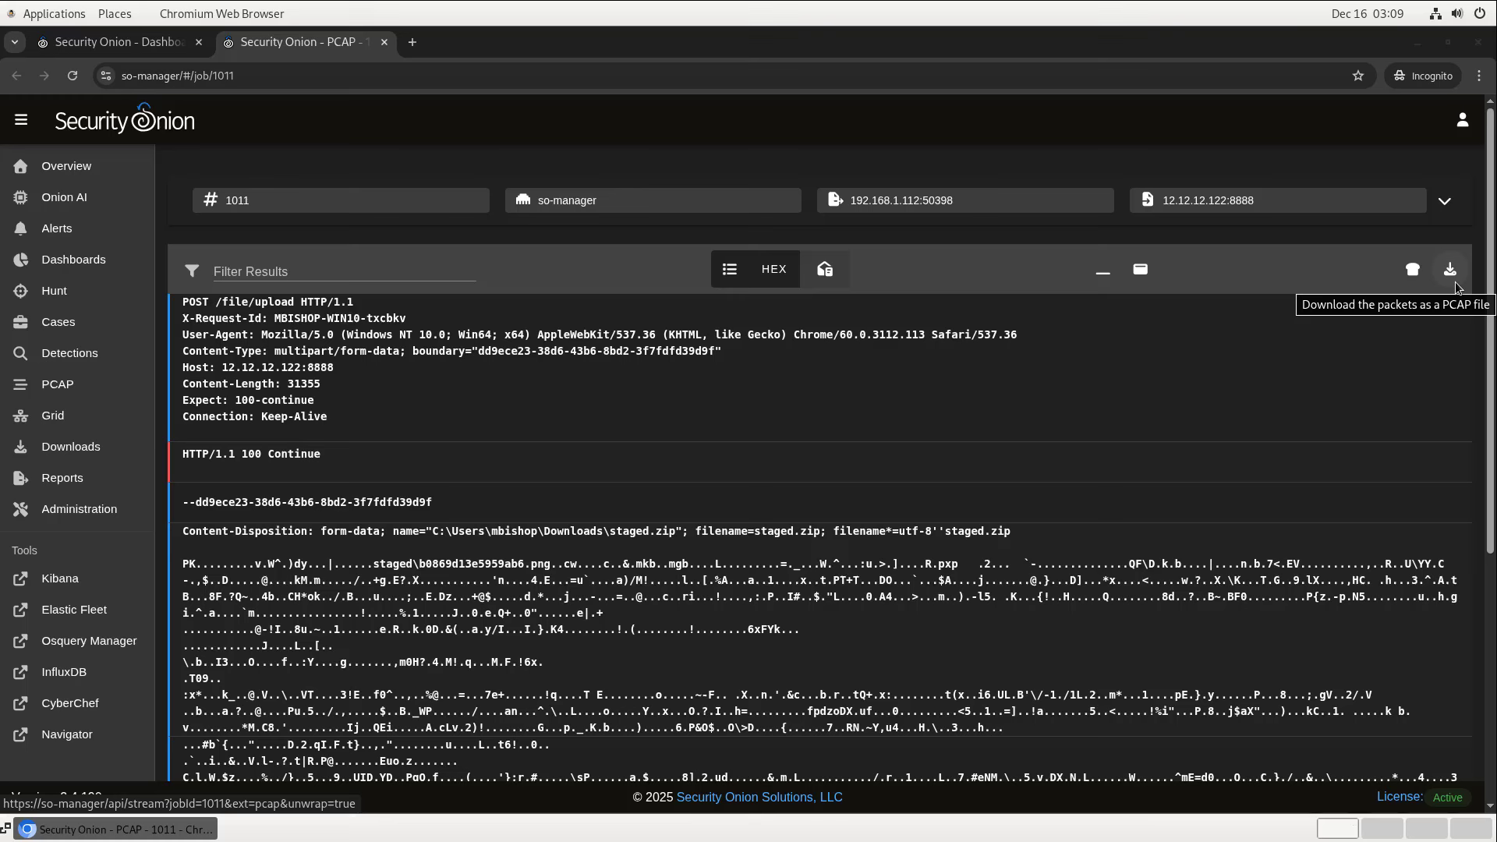
Send the /file/upload stream to CyberChef and add an Extract Files operation after From Hexdump.
{"action": "left_click", "coordinate": [1413, 270]}
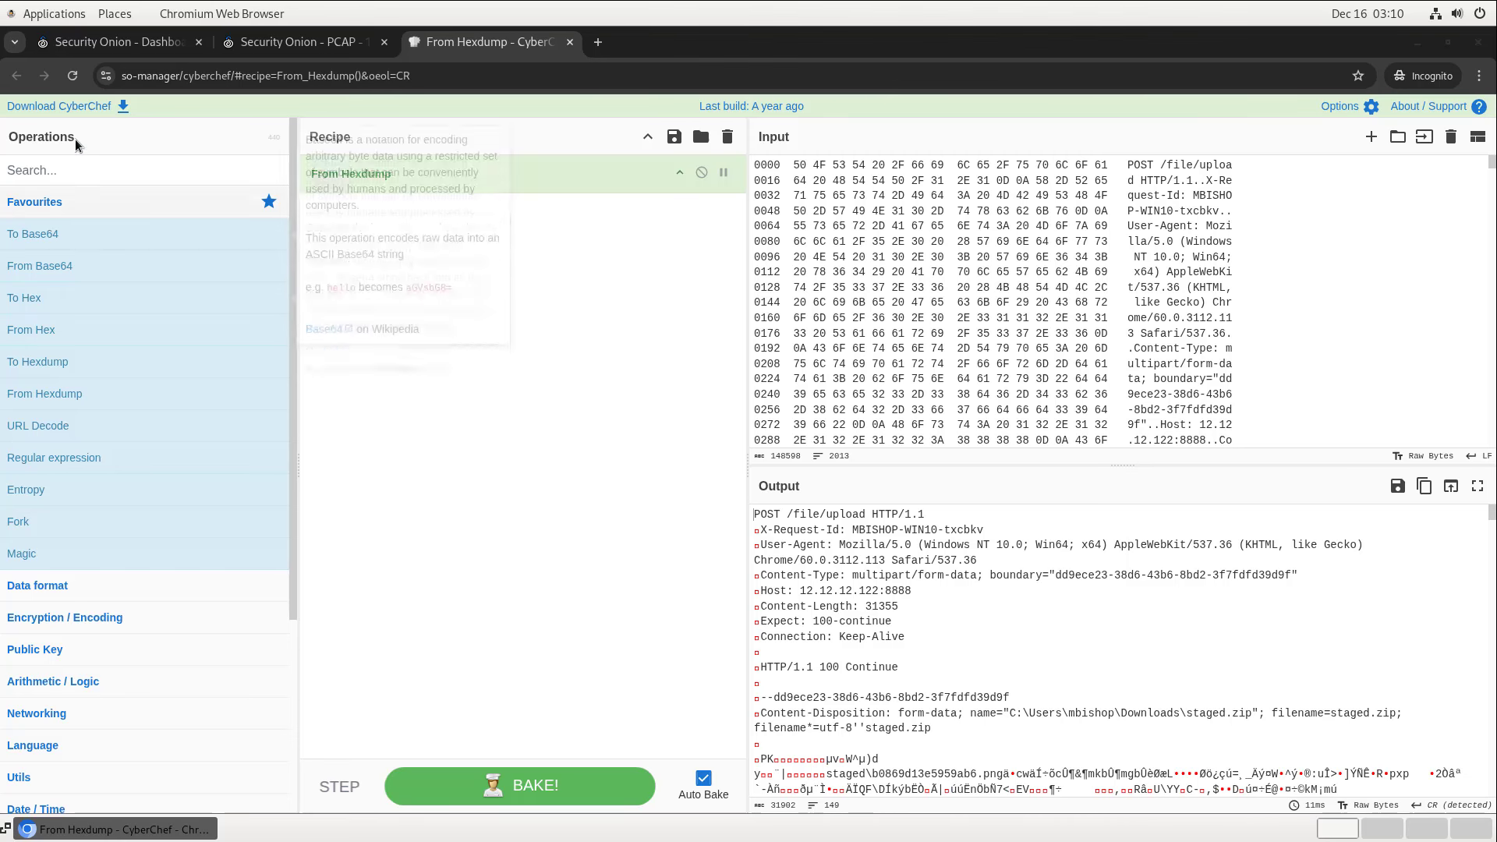
{"action": "left_click", "coordinate": [91, 179]}
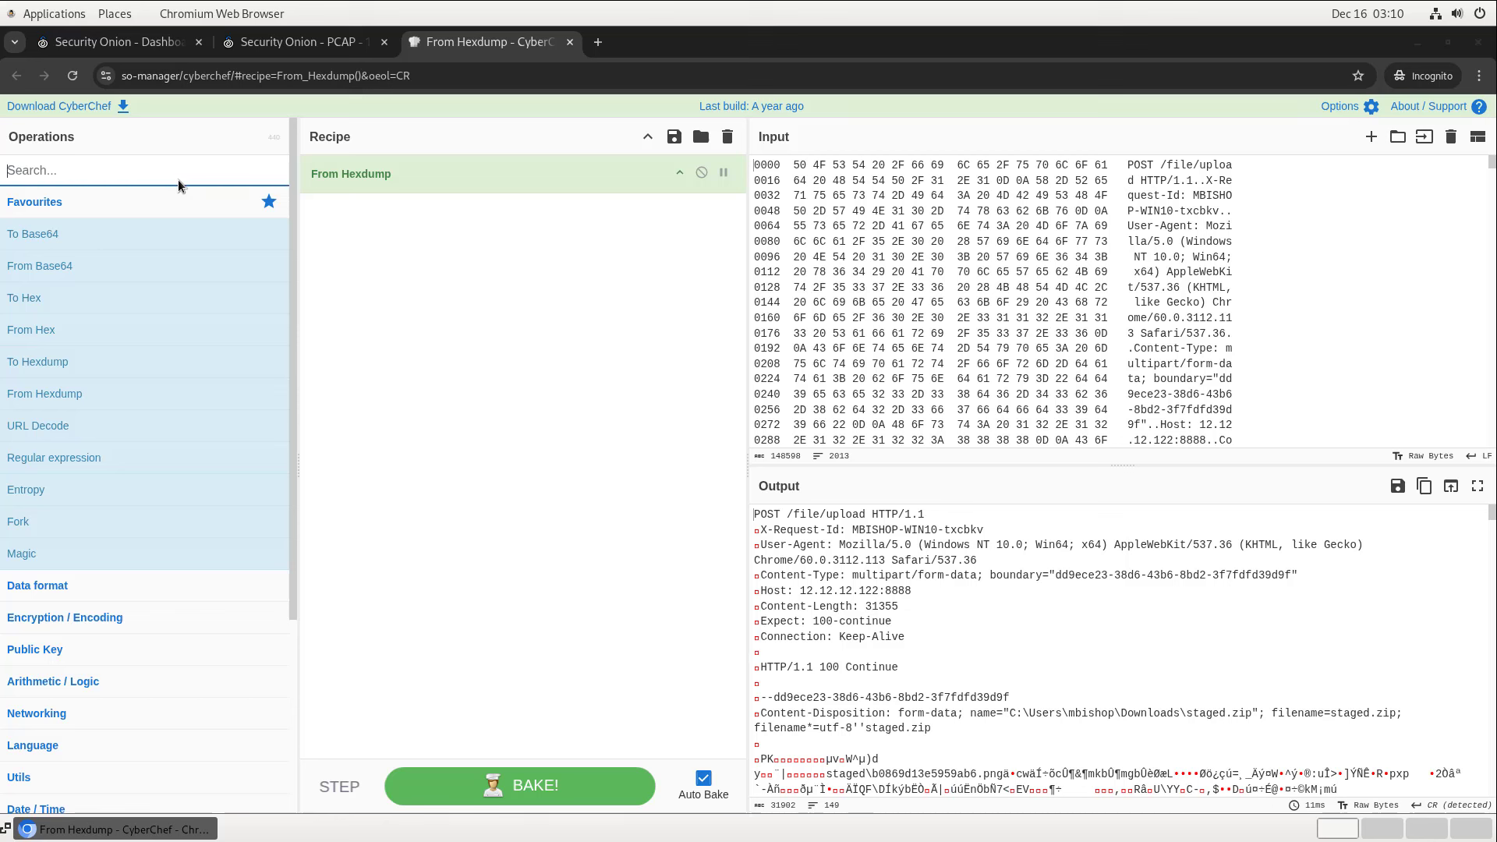
{"action": "type", "text": "files"}
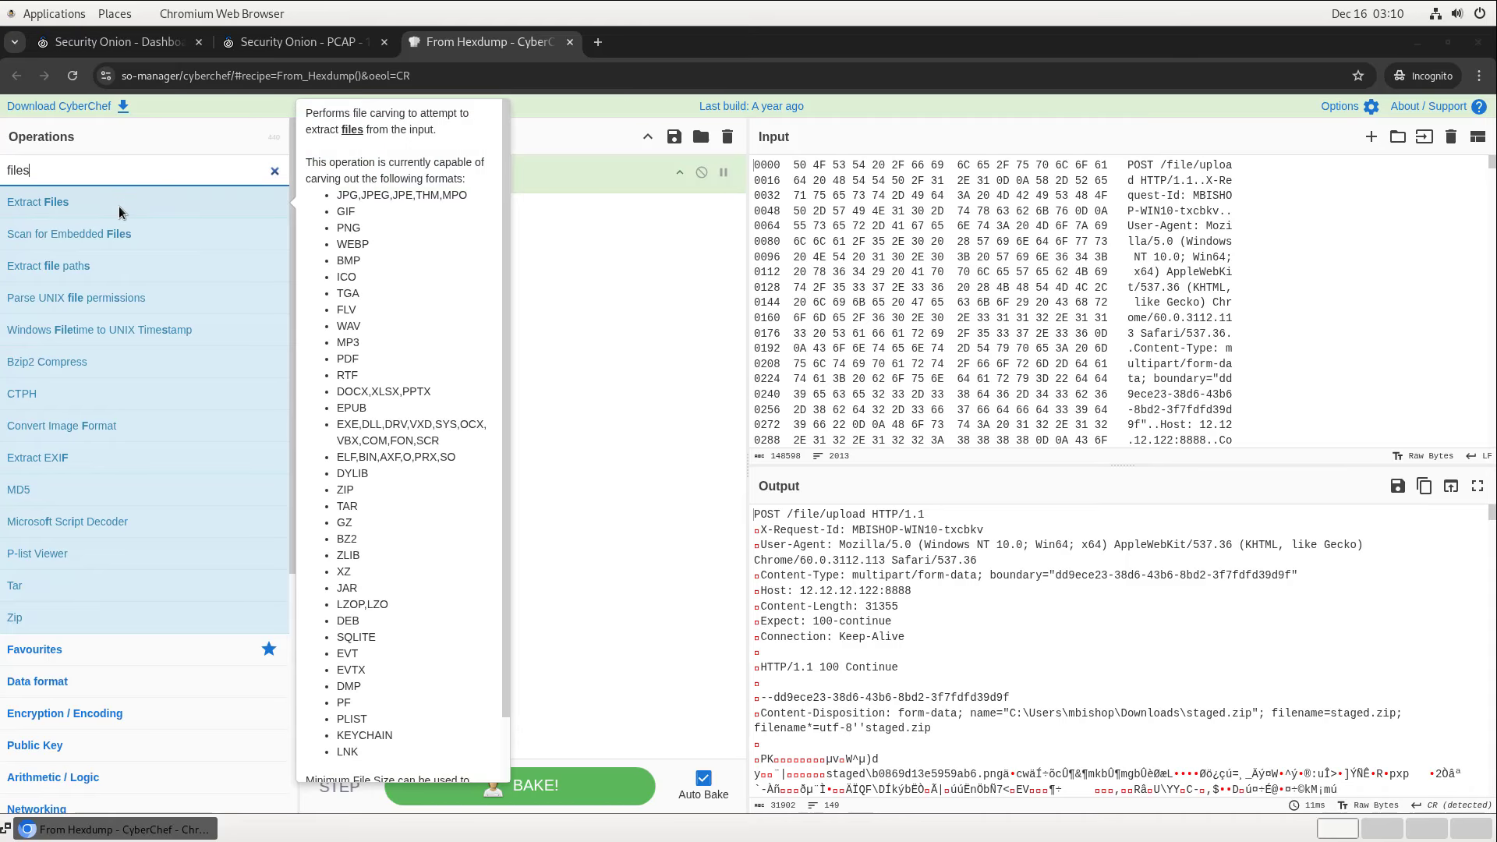
{"action": "left_click_drag", "start_coordinate": [119, 206], "coordinate": [456, 257]}
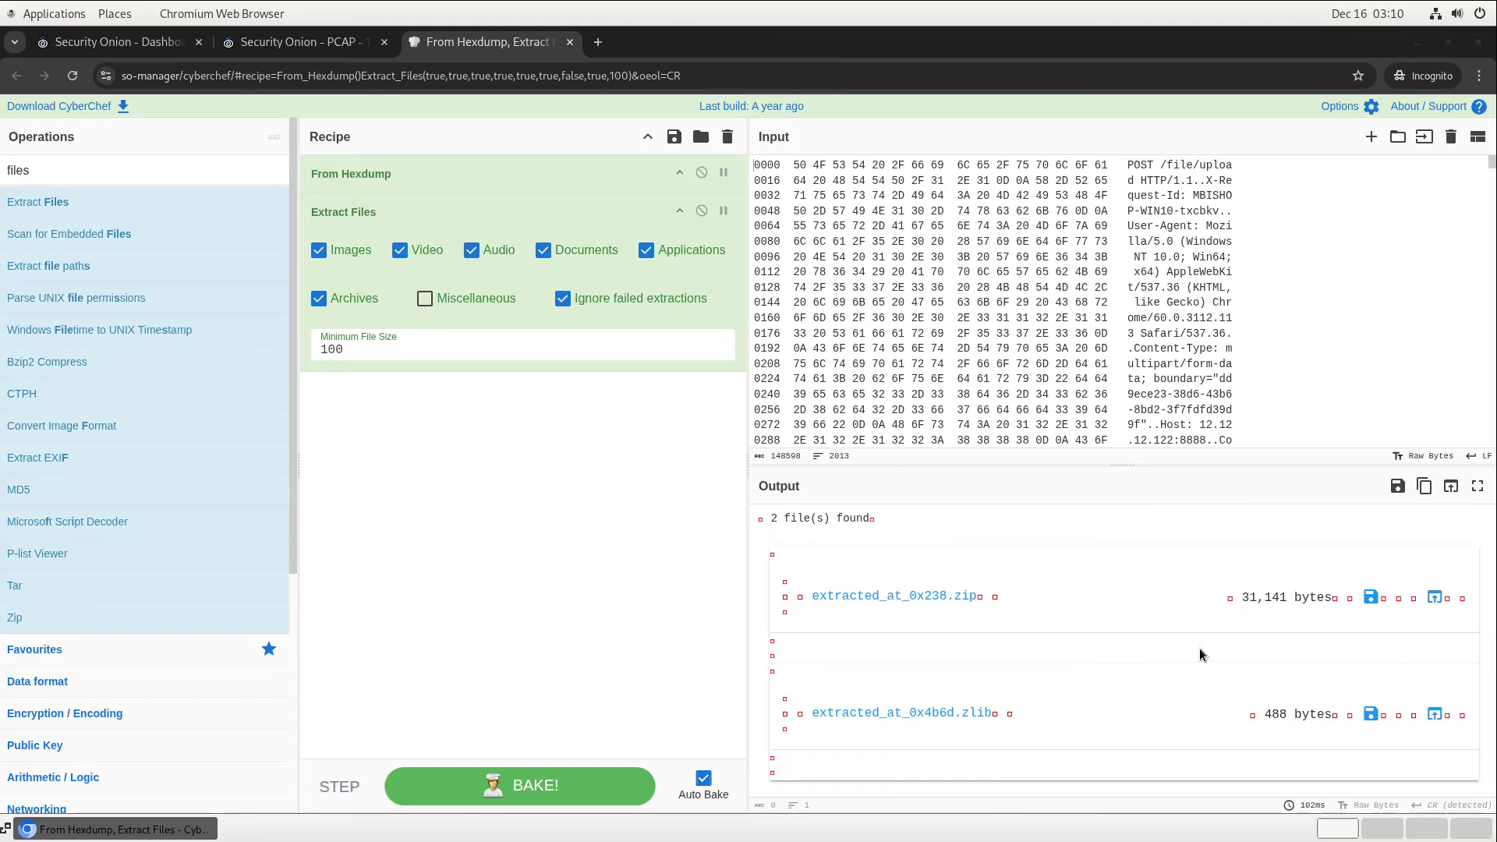
Load extracted_at_0x238.zip as a new input and replace the recipe with a single Unzip operation.
{"action": "left_click", "coordinate": [1438, 598]}
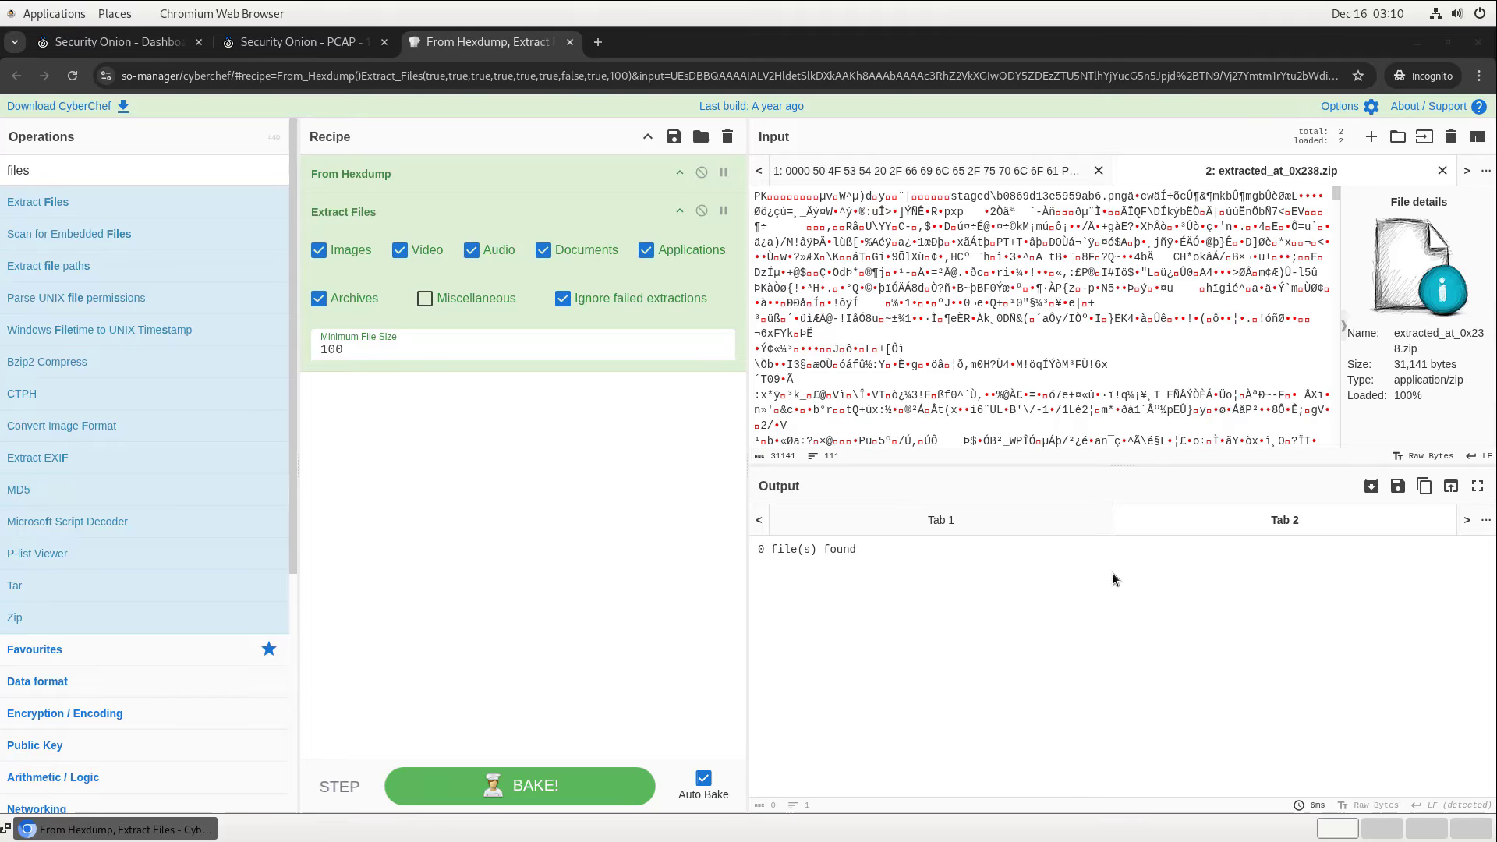
{"action": "left_click", "coordinate": [727, 137]}
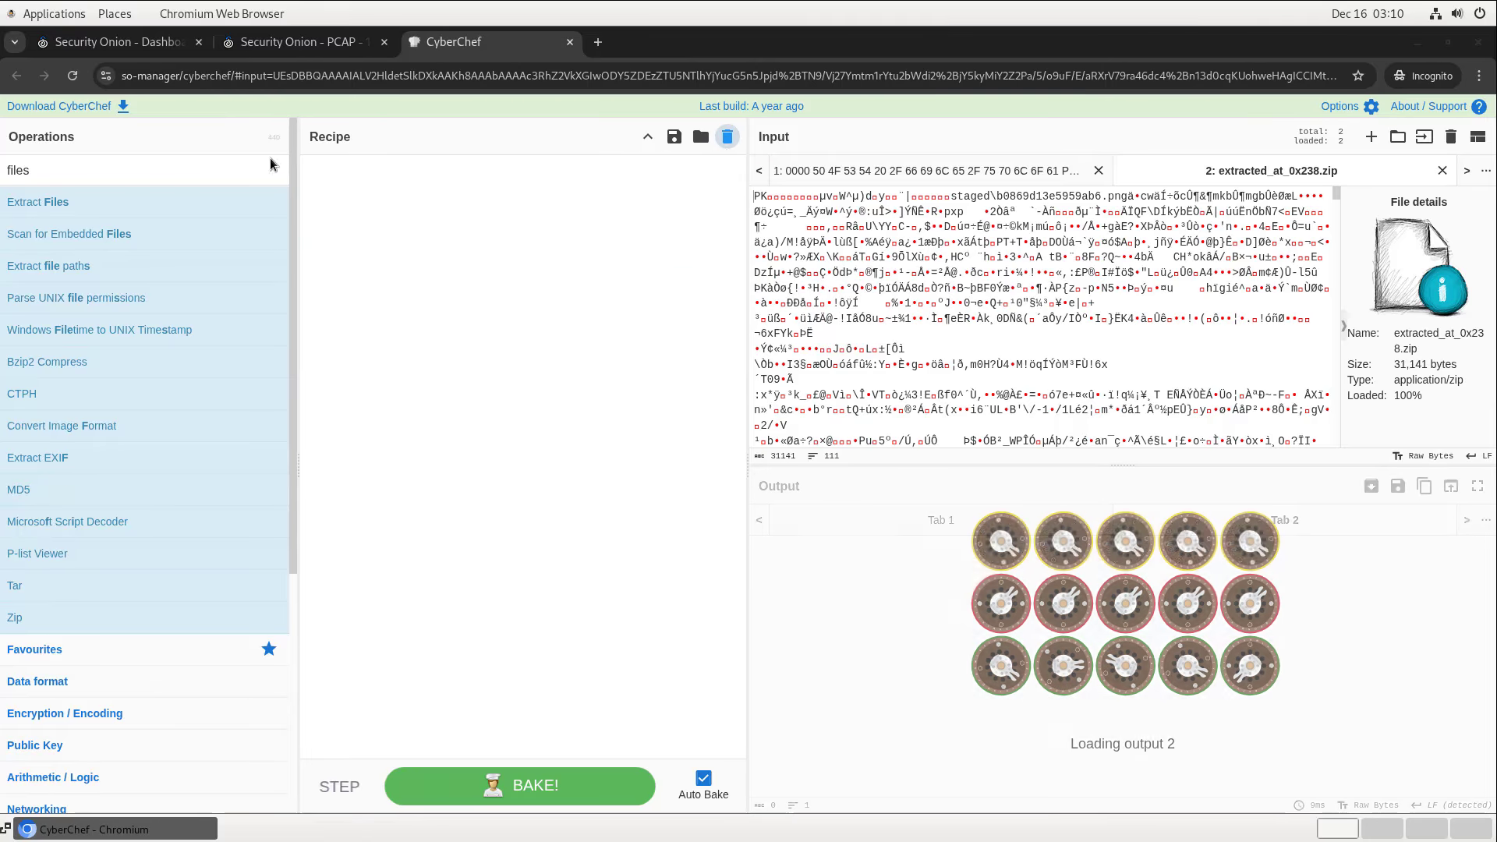
{"action": "left_click", "coordinate": [155, 162]}
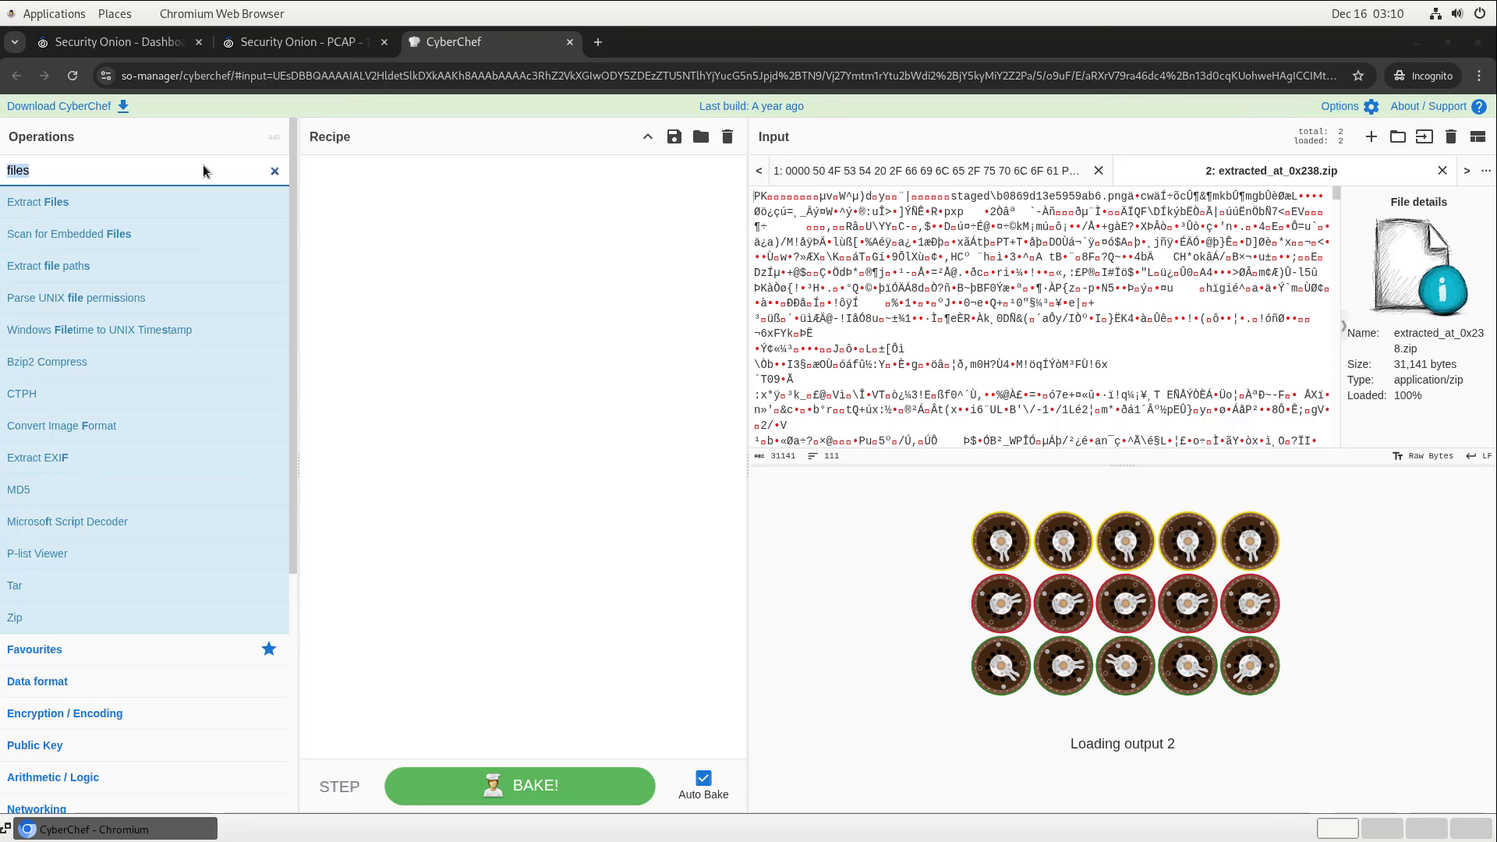
{"action": "type", "text": "zip"}
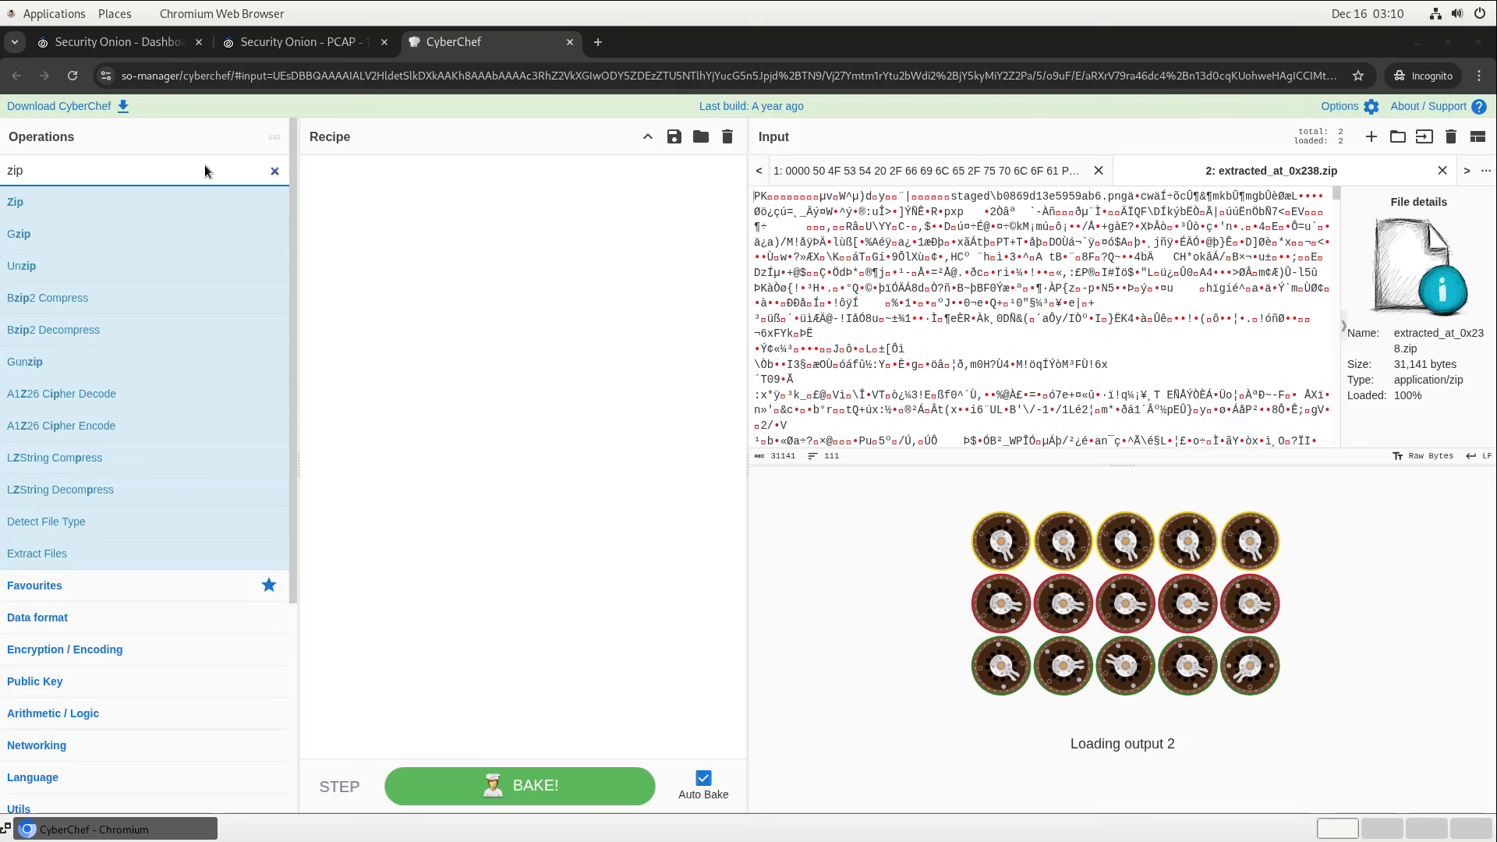
{"action": "left_click_drag", "start_coordinate": [122, 259], "coordinate": [538, 329]}
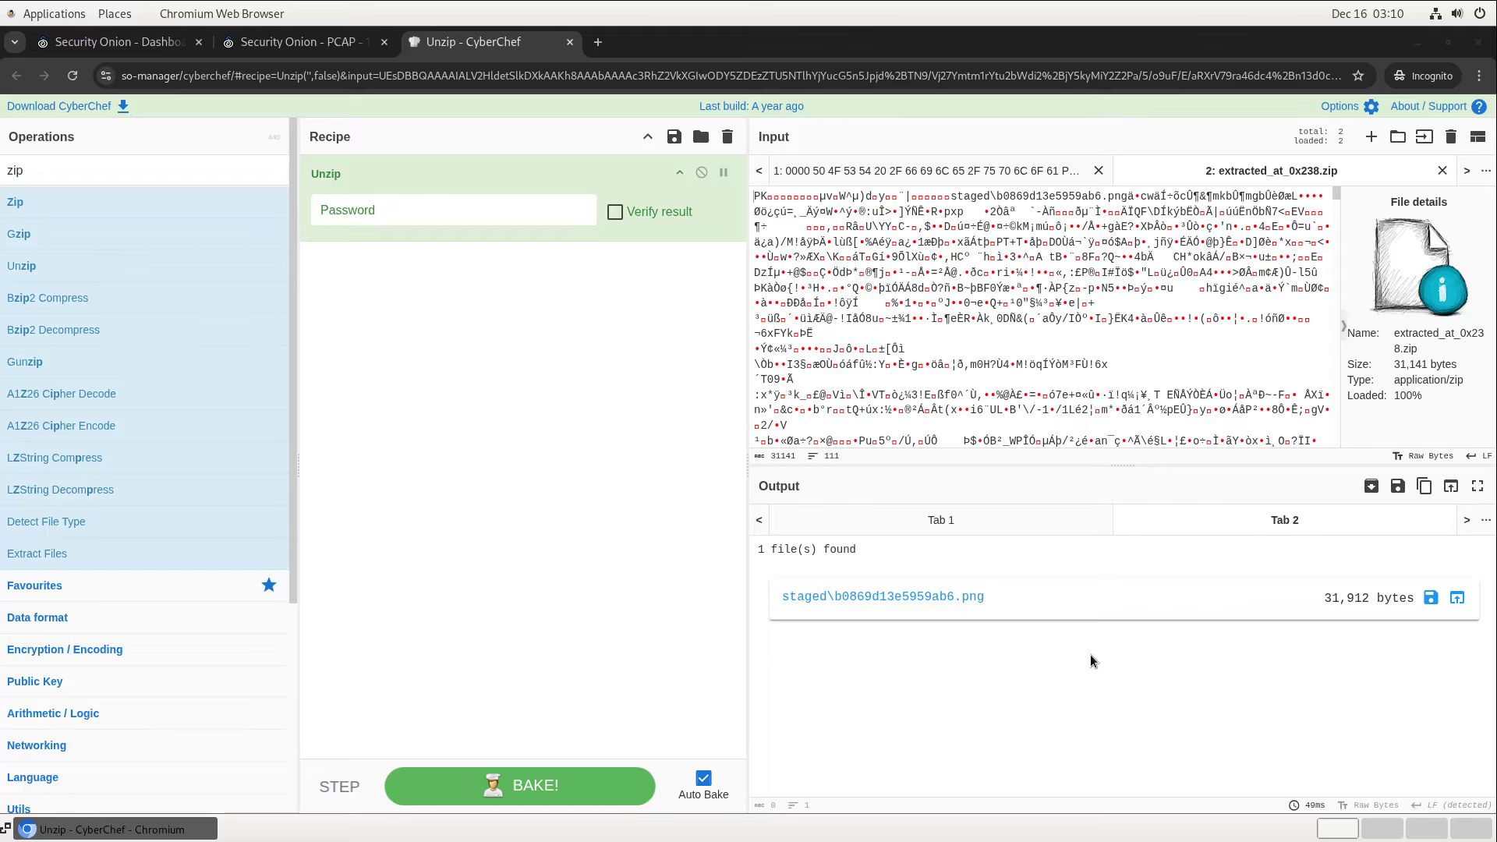
Load the unzipped PNG from the staged folder as a new input and replace the recipe with Render Image.
{"action": "left_click", "coordinate": [1458, 598]}
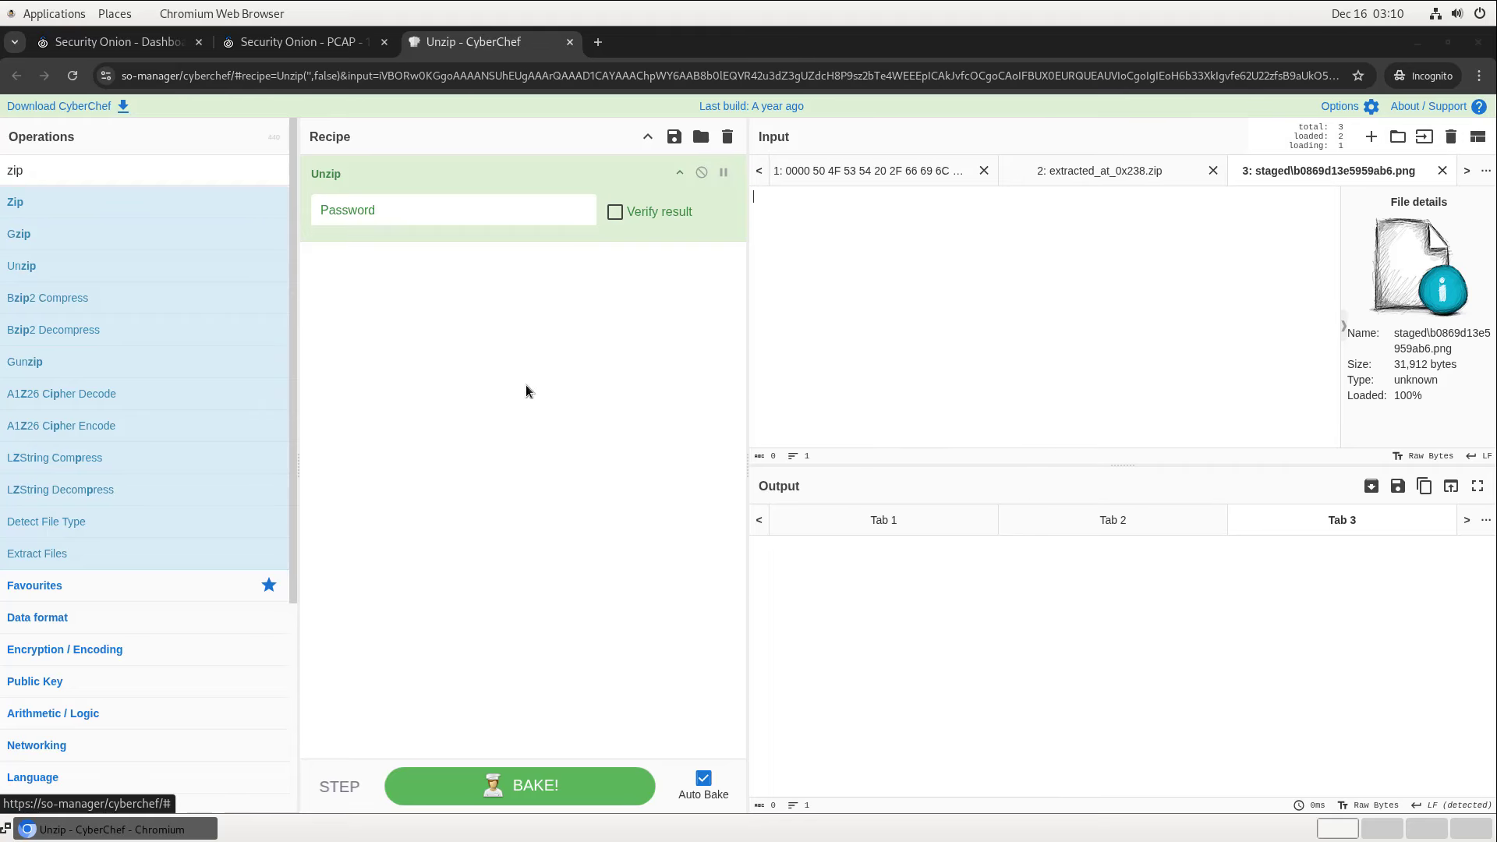
{"action": "left_click", "coordinate": [727, 138]}
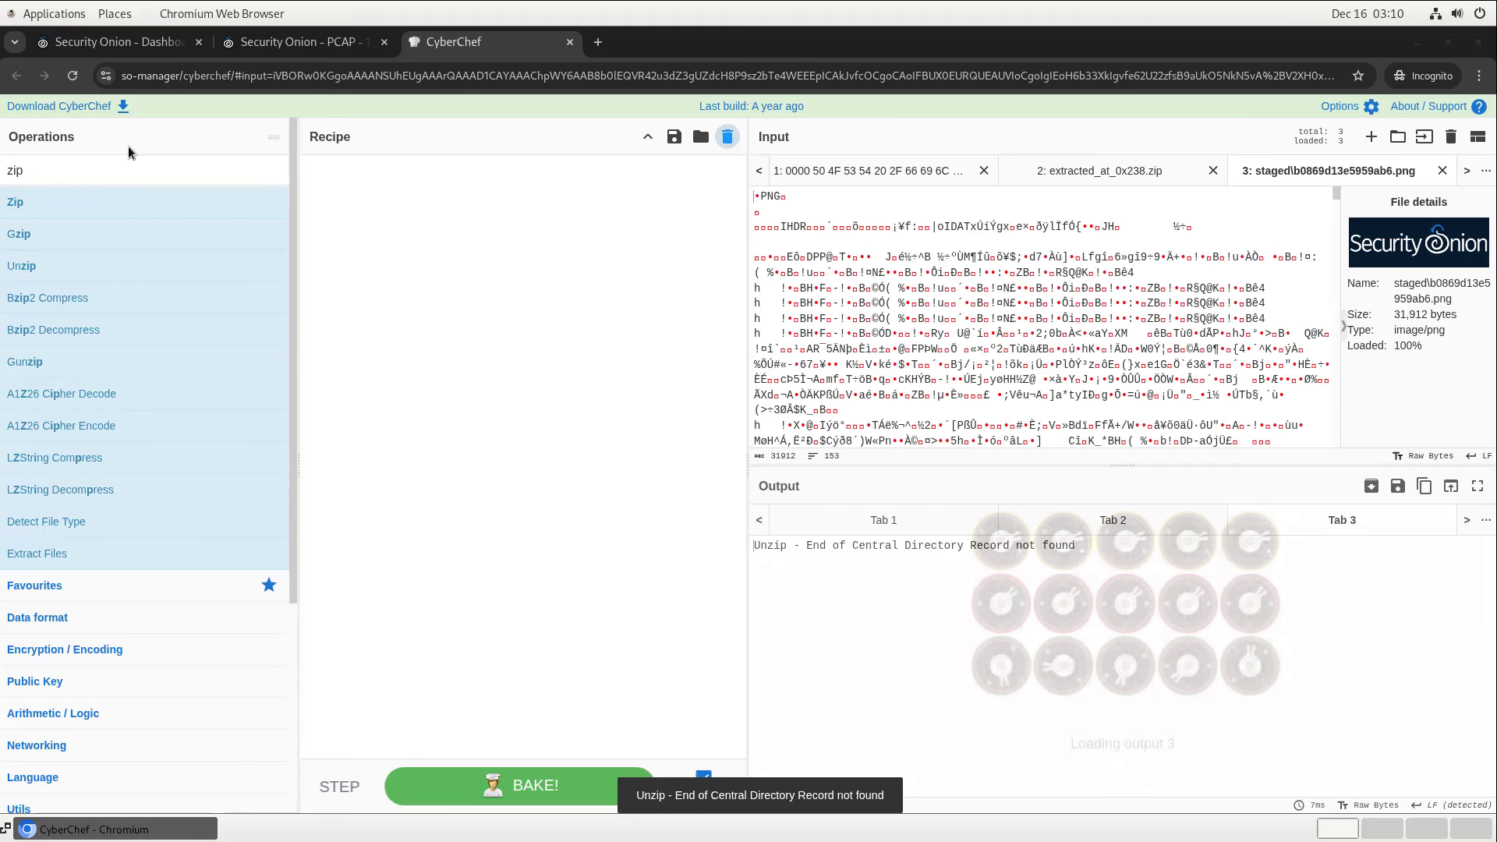
{"action": "left_click", "coordinate": [102, 182]}
{"action": "type", "text": "render"}
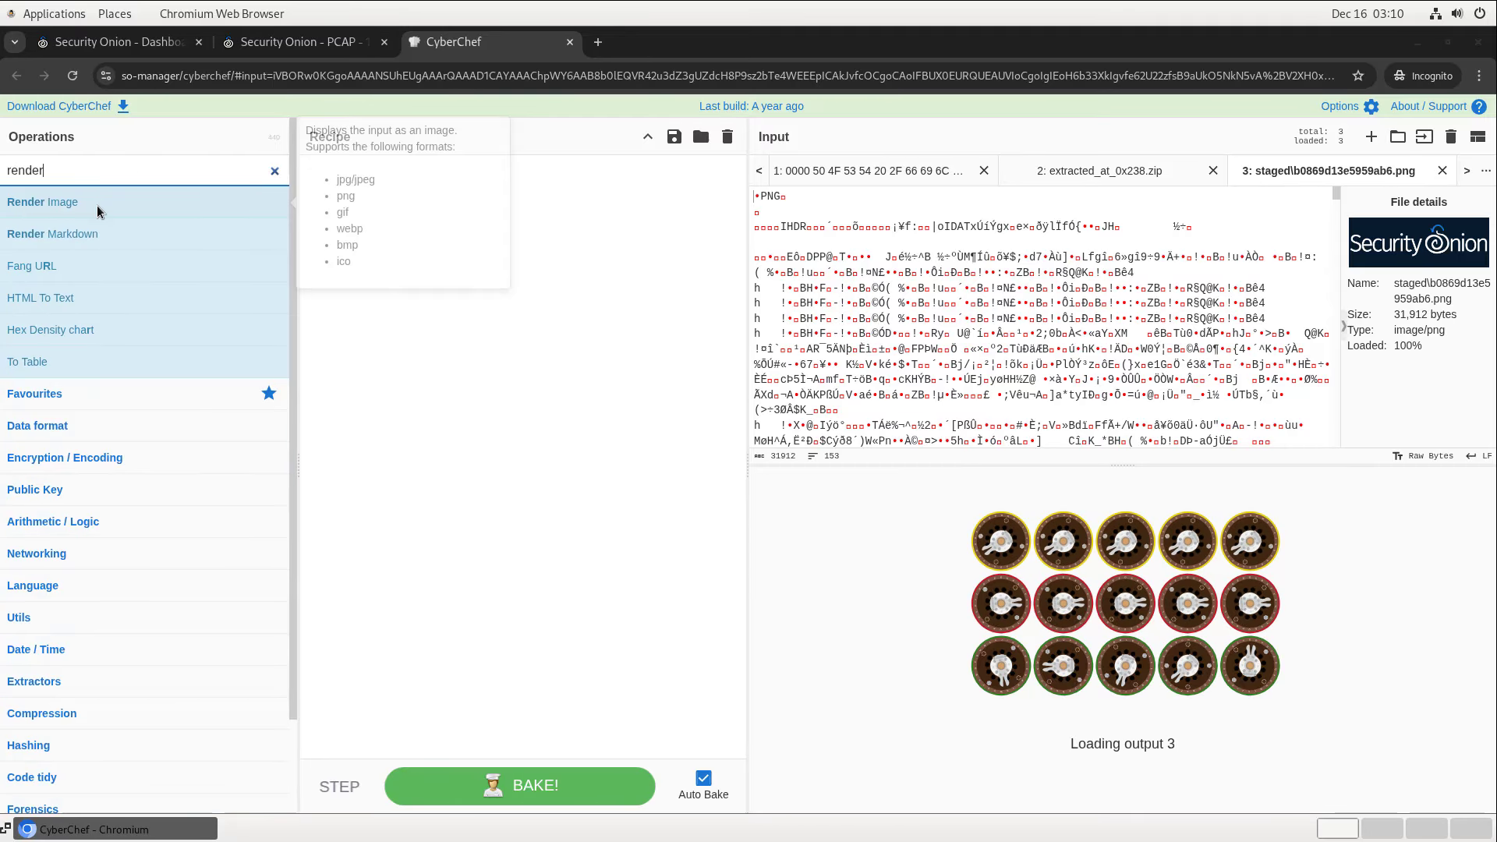
{"action": "left_click_drag", "start_coordinate": [99, 211], "coordinate": [537, 326]}
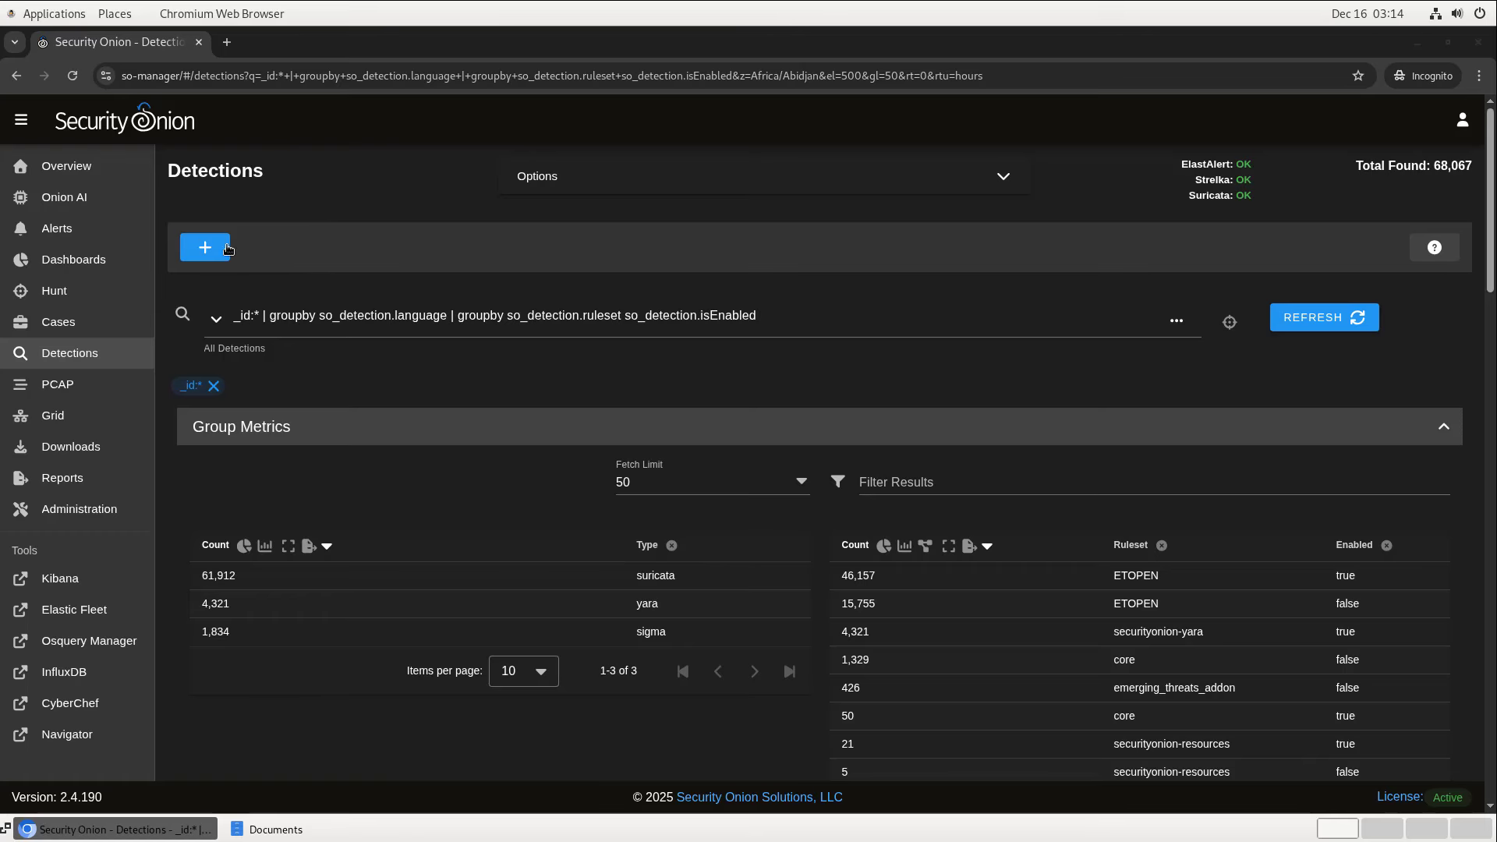
Start a new detection in Security Onion with Sigma as the language and None as the license.
{"action": "left_click", "coordinate": [224, 251]}
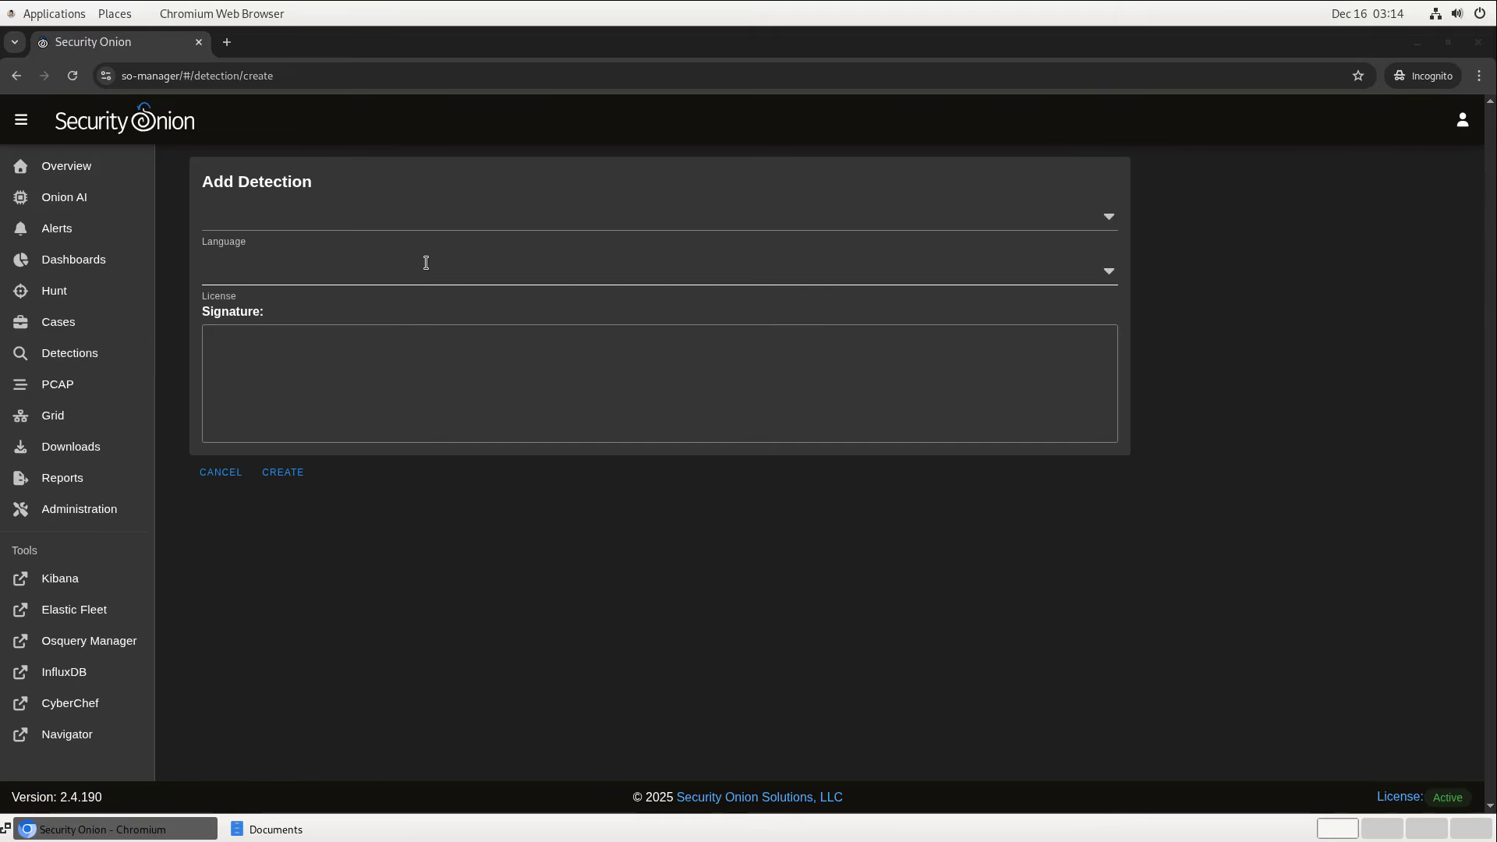
{"action": "left_click", "coordinate": [394, 231]}
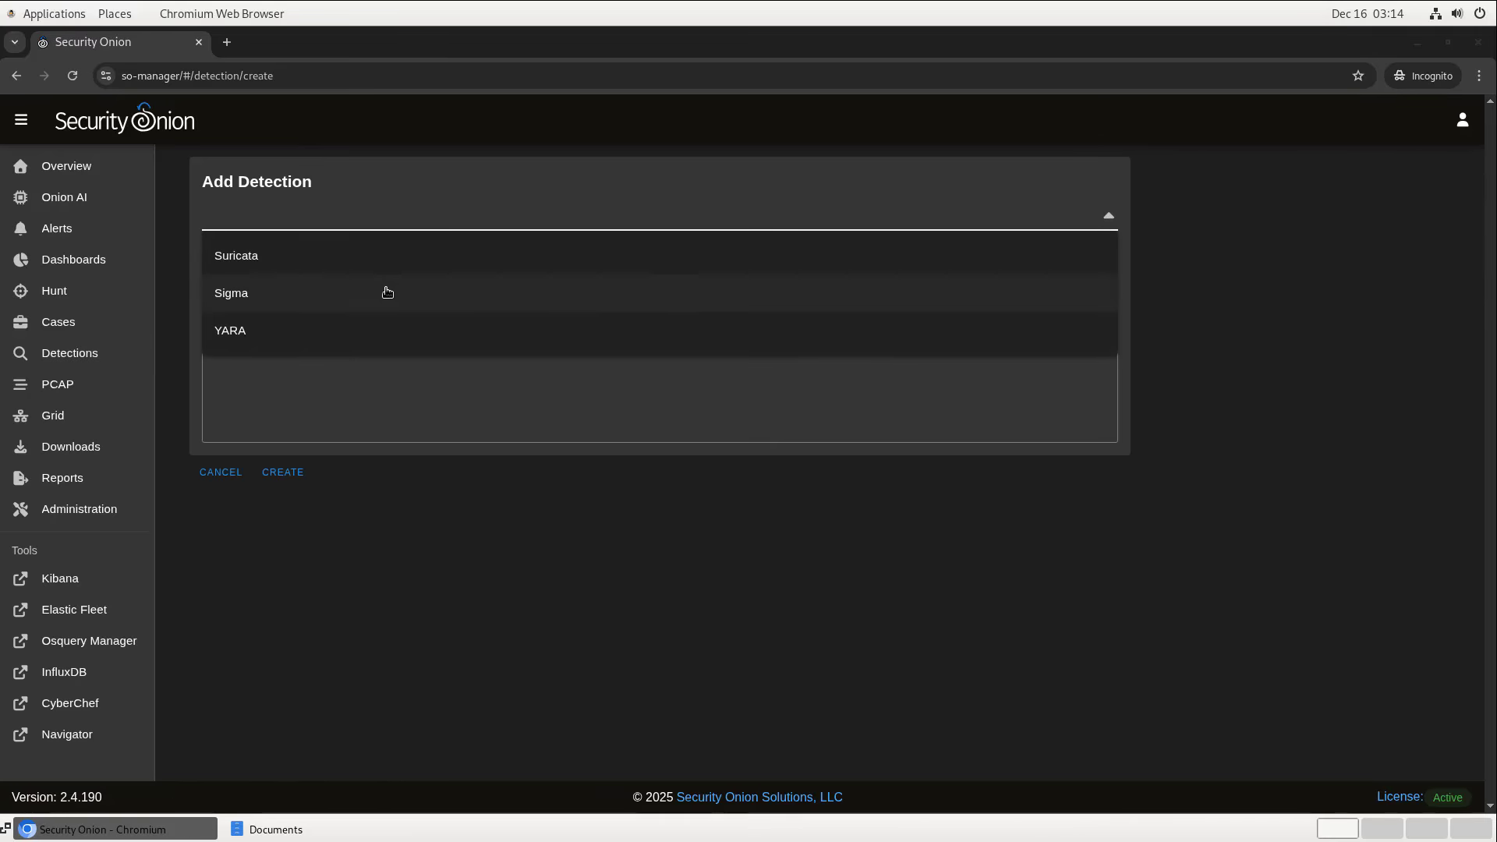
{"action": "left_click", "coordinate": [383, 291]}
{"action": "left_click", "coordinate": [342, 275]}
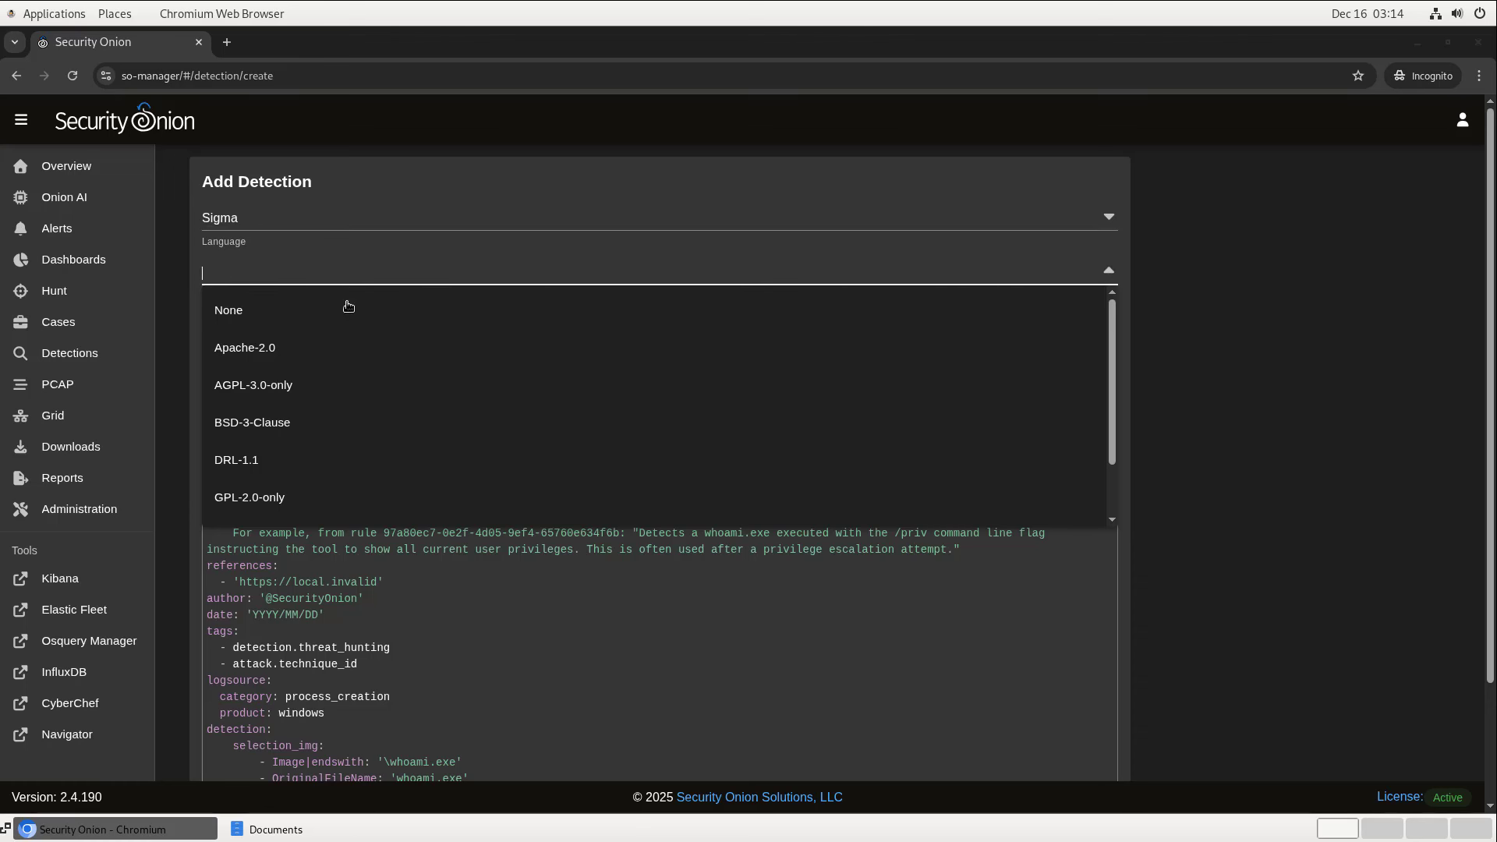
{"action": "left_click", "coordinate": [348, 314]}
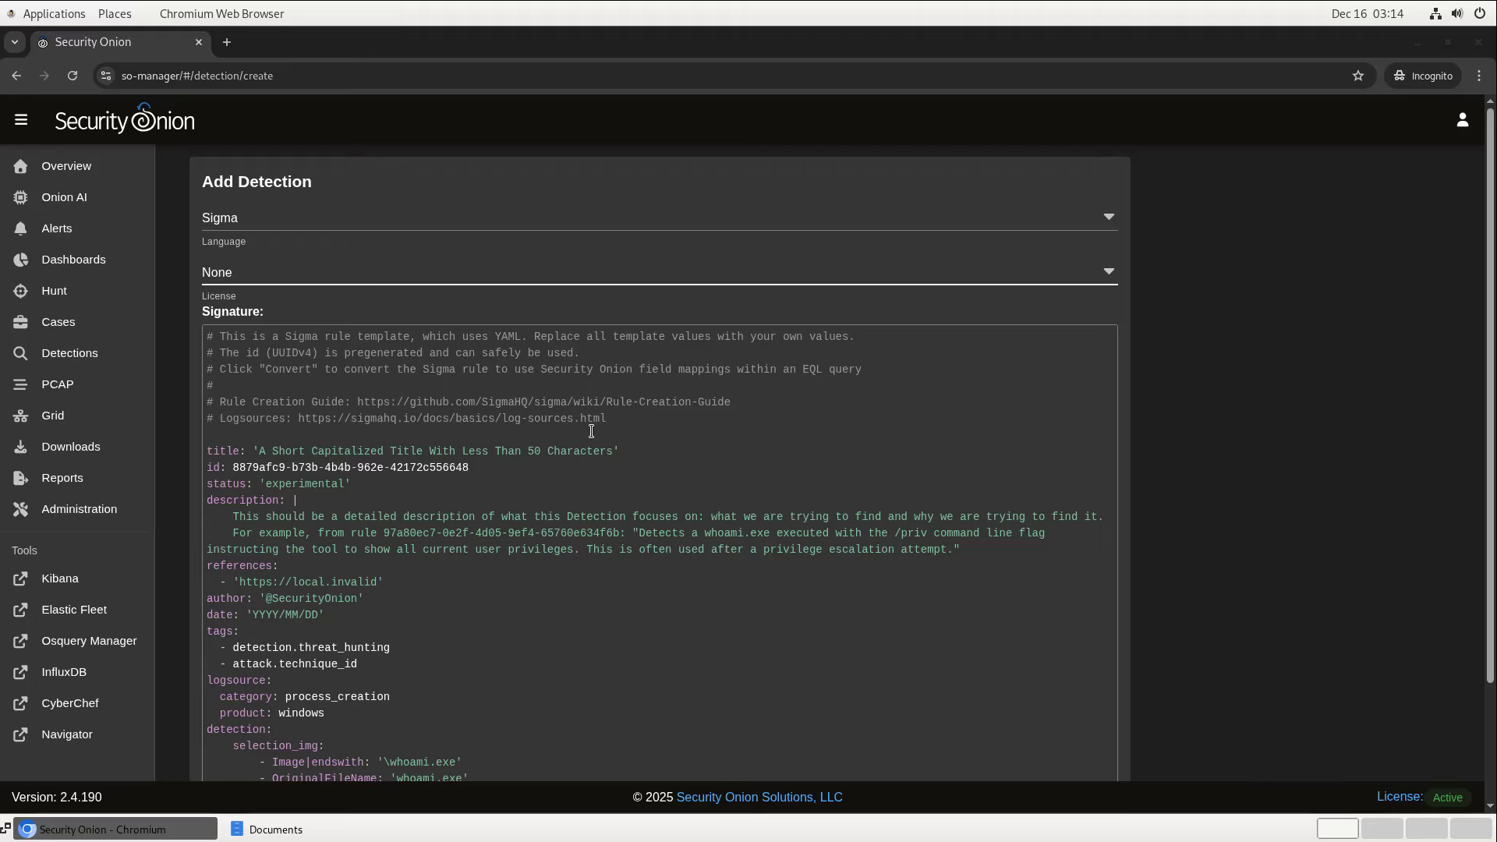
Replace the signature with a high-level Zeek DNS rule titled 'Detect DNS lookups for vorpal.jabberwocky.org' matching dns.query.name vorpal.jabberwocky.org, and preview its EQL conversion.
{"action": "left_click", "coordinate": [230, 337]}
{"action": "key", "text": "ctrl+a"}
{"action": "type", "text": "title: 'Detect DNS lookups for vorpal.jabberwocky.org' id: 88be67c6-6f53-44f4-960c-6bc74299f334 status: 'experimental' description: |     This detects DNS lookups for vorpal.jabberwocky.org, a site that was hosting a first stage malware dropper. references:   - 'https://www.securityonion.com' author: '@SecurityOnion' date: '2025/12/15' logsource:   category: dns   product: zeek detection:     selection:         dns.query.name: 'vorpal.jabberwocky.org'     condition: selection level: 'high'  # info | low | medium | high | critical"}
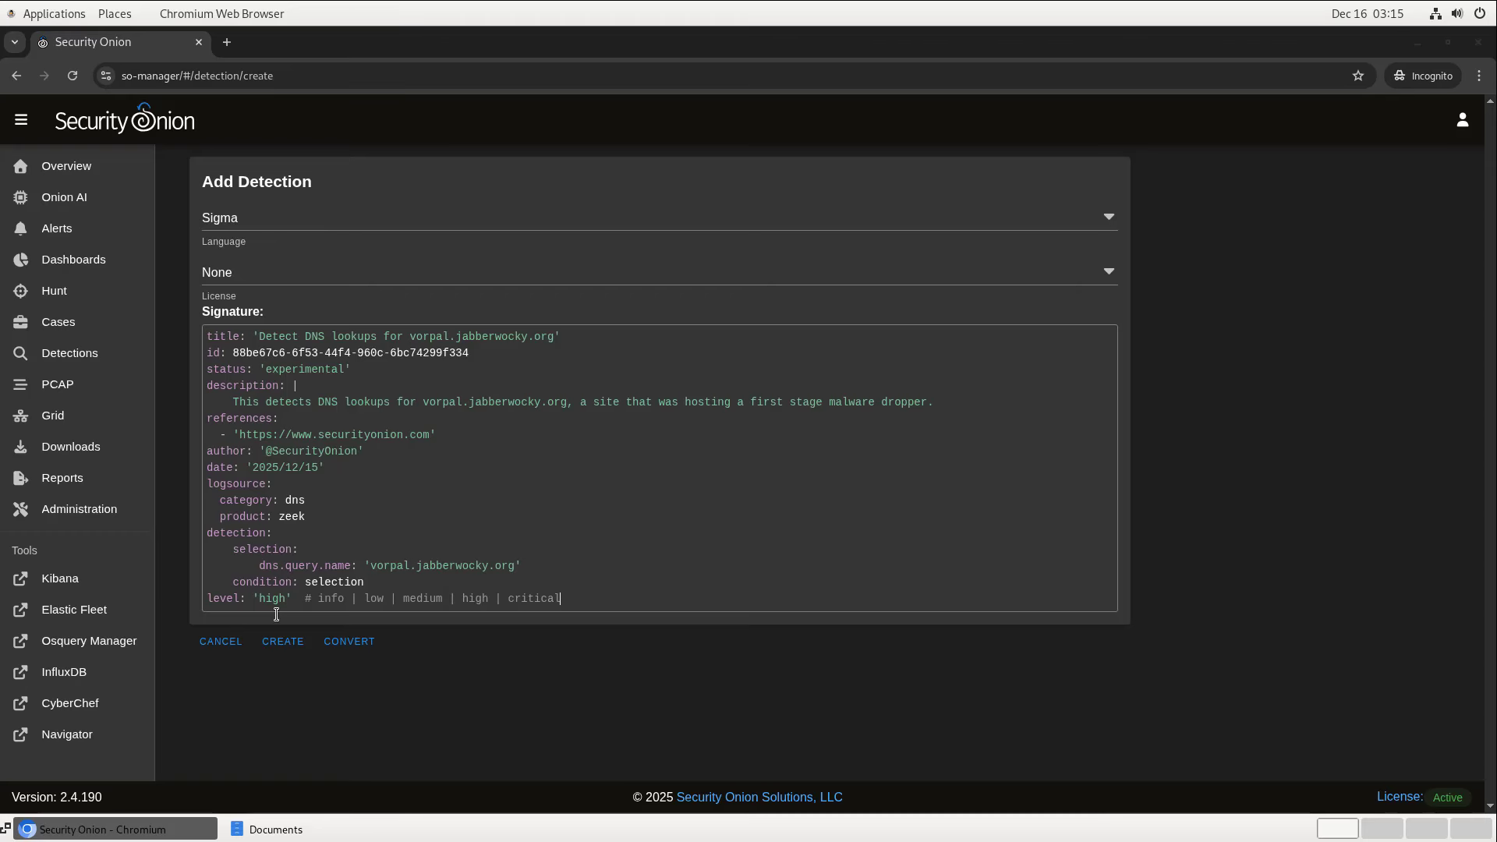
{"action": "left_click", "coordinate": [360, 648]}
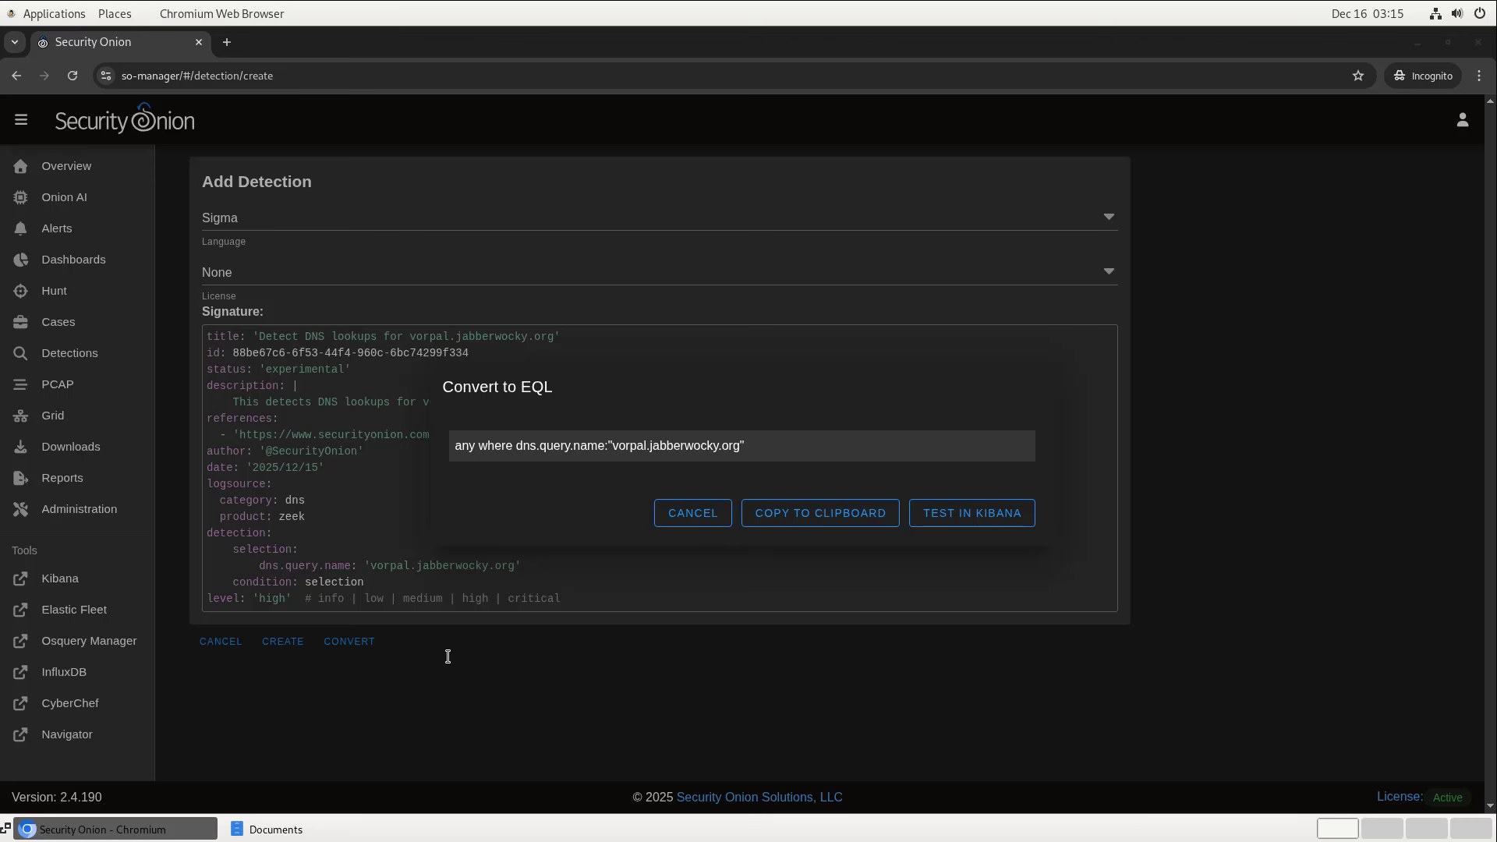
{"action": "left_click", "coordinate": [694, 515]}
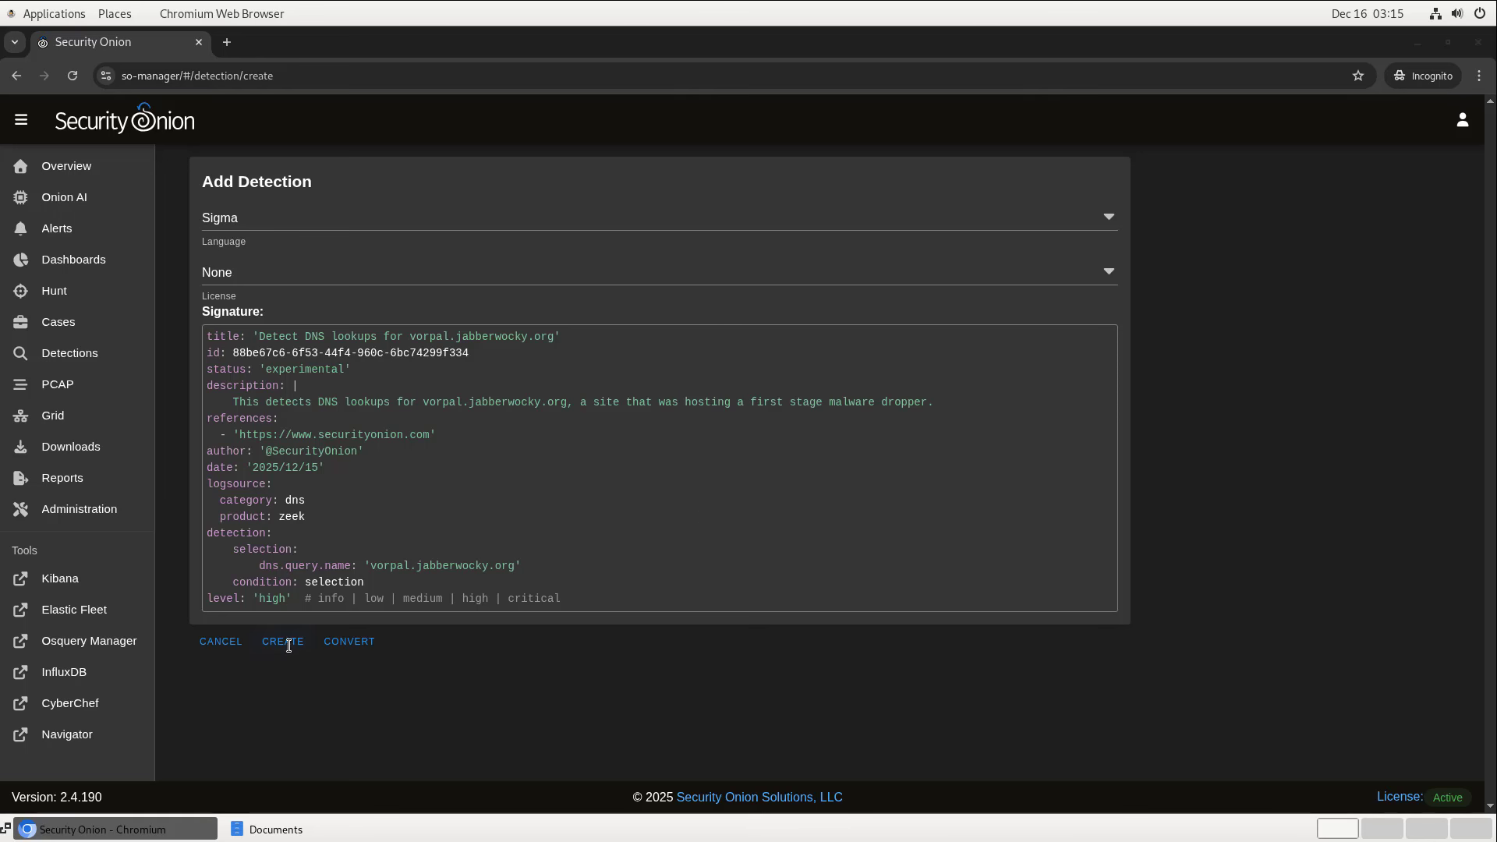
Create the vorpal.jabberwocky.org DNS lookup detection and enable it.
{"action": "left_click", "coordinate": [289, 646]}
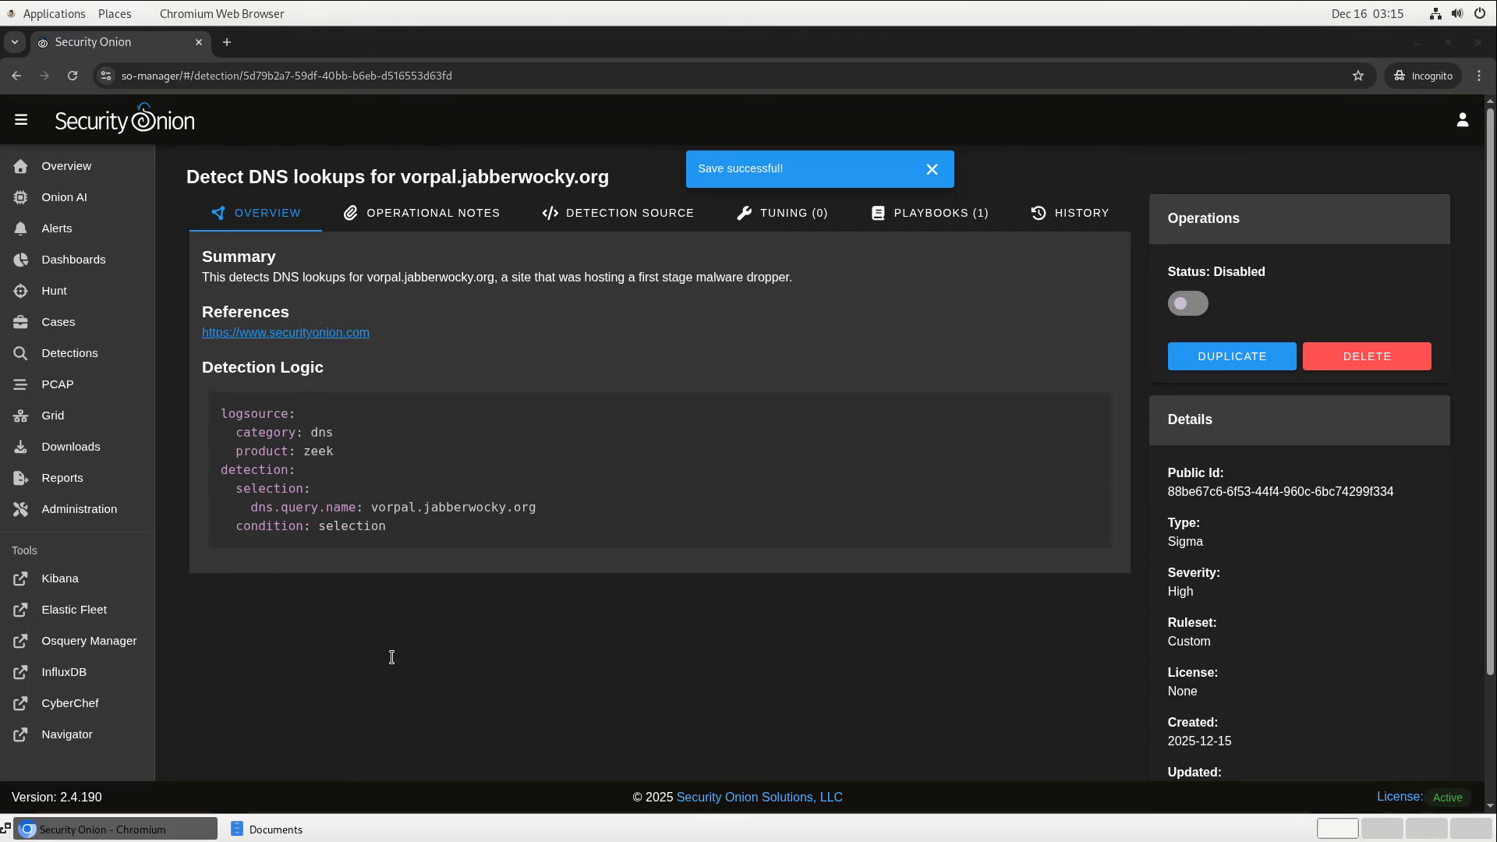
{"action": "left_click", "coordinate": [1187, 306]}
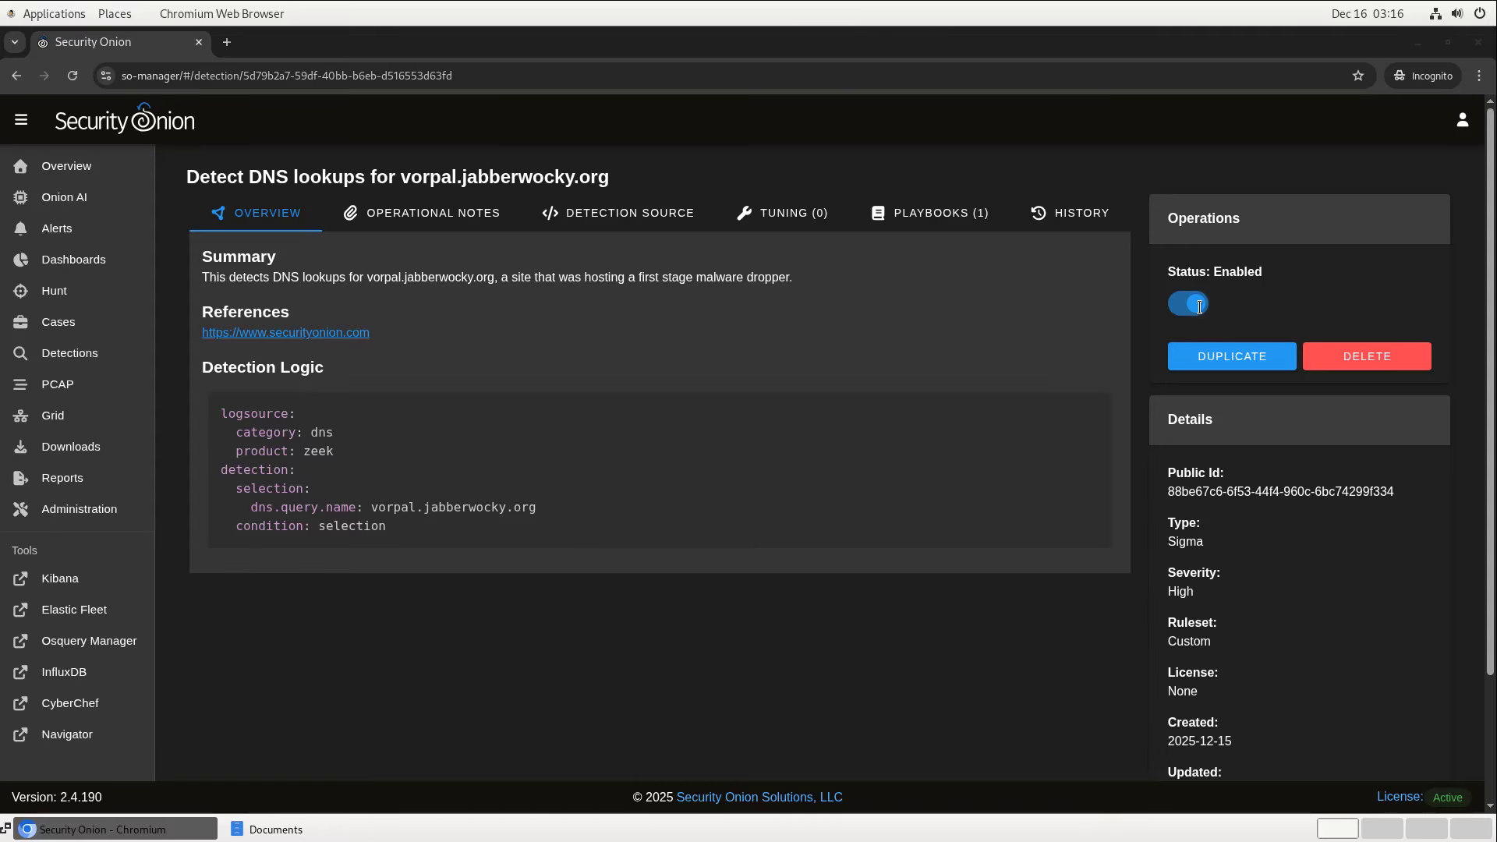
Return to Dashboards and load the predefined HTTP dashboard for the last 24 hours.
{"action": "left_click", "coordinate": [129, 170]}
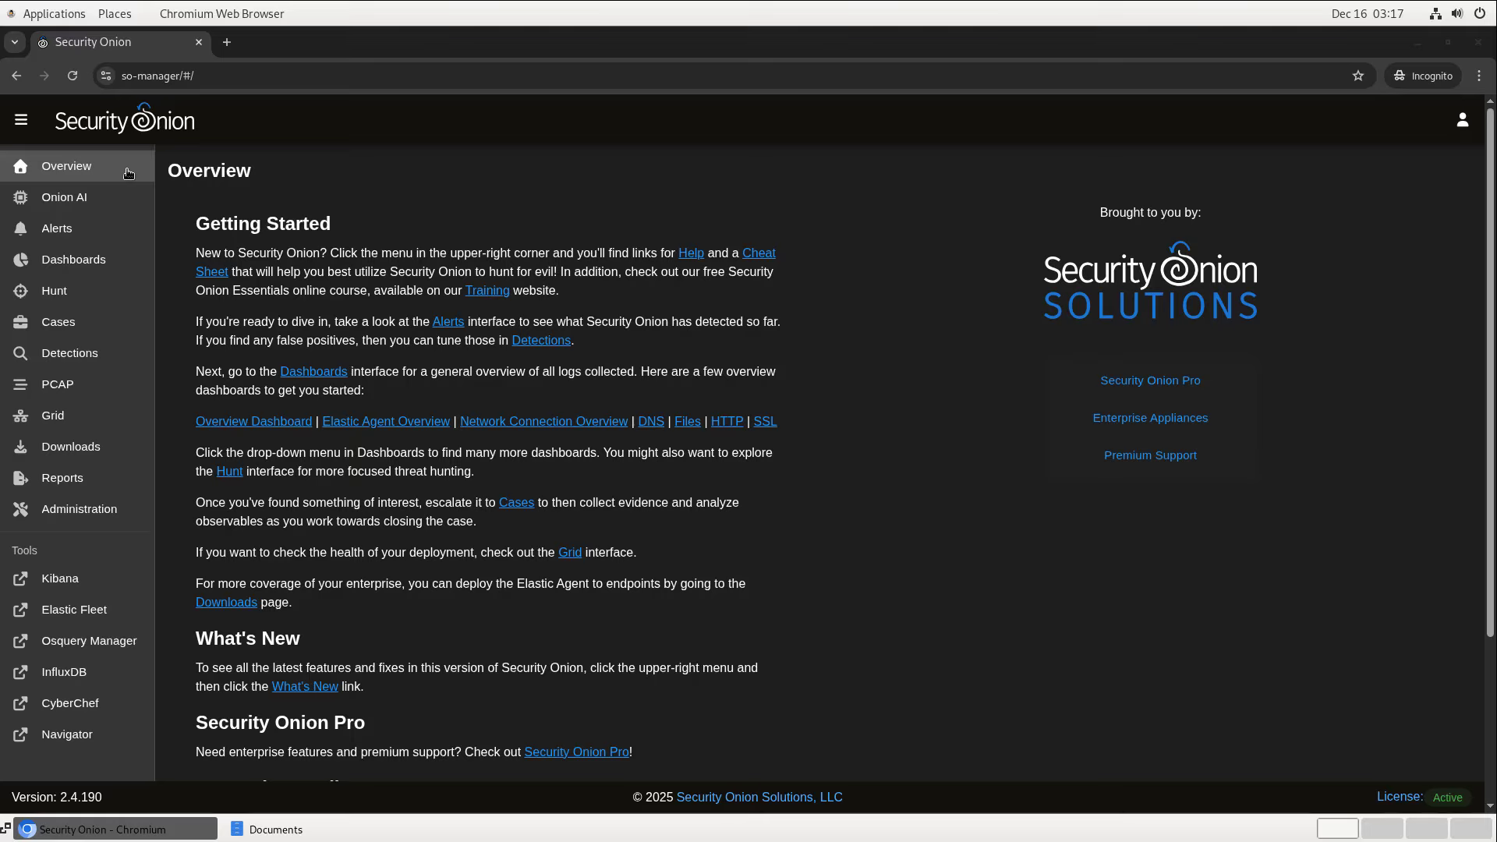
{"action": "left_click", "coordinate": [117, 264]}
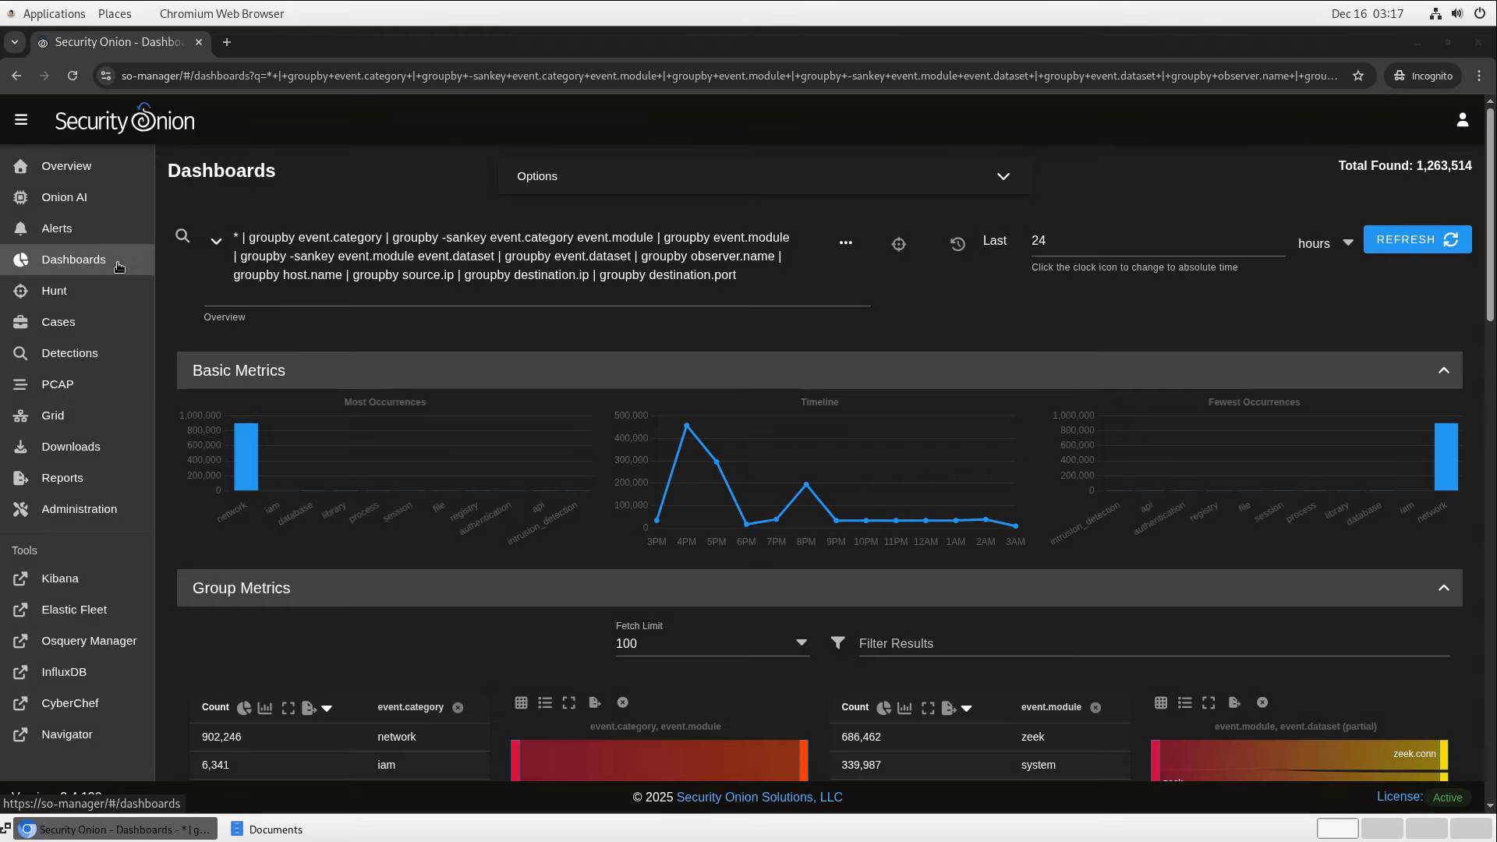
{"action": "left_click", "coordinate": [216, 241]}
{"action": "scroll", "coordinate": [304, 460], "scroll_direction": "down", "scroll_amount": 12}
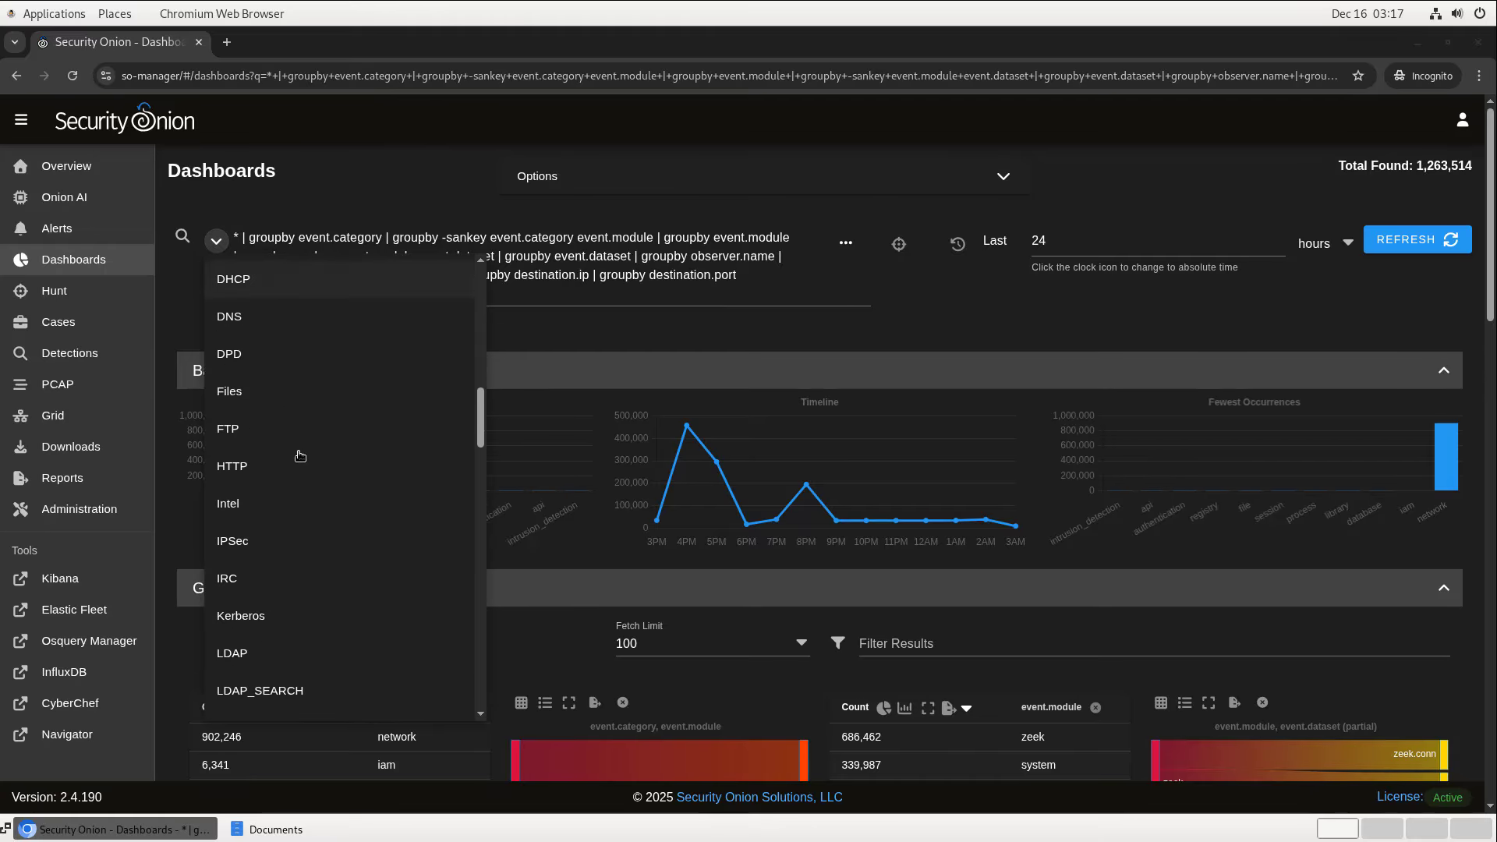
{"action": "left_click", "coordinate": [308, 474]}
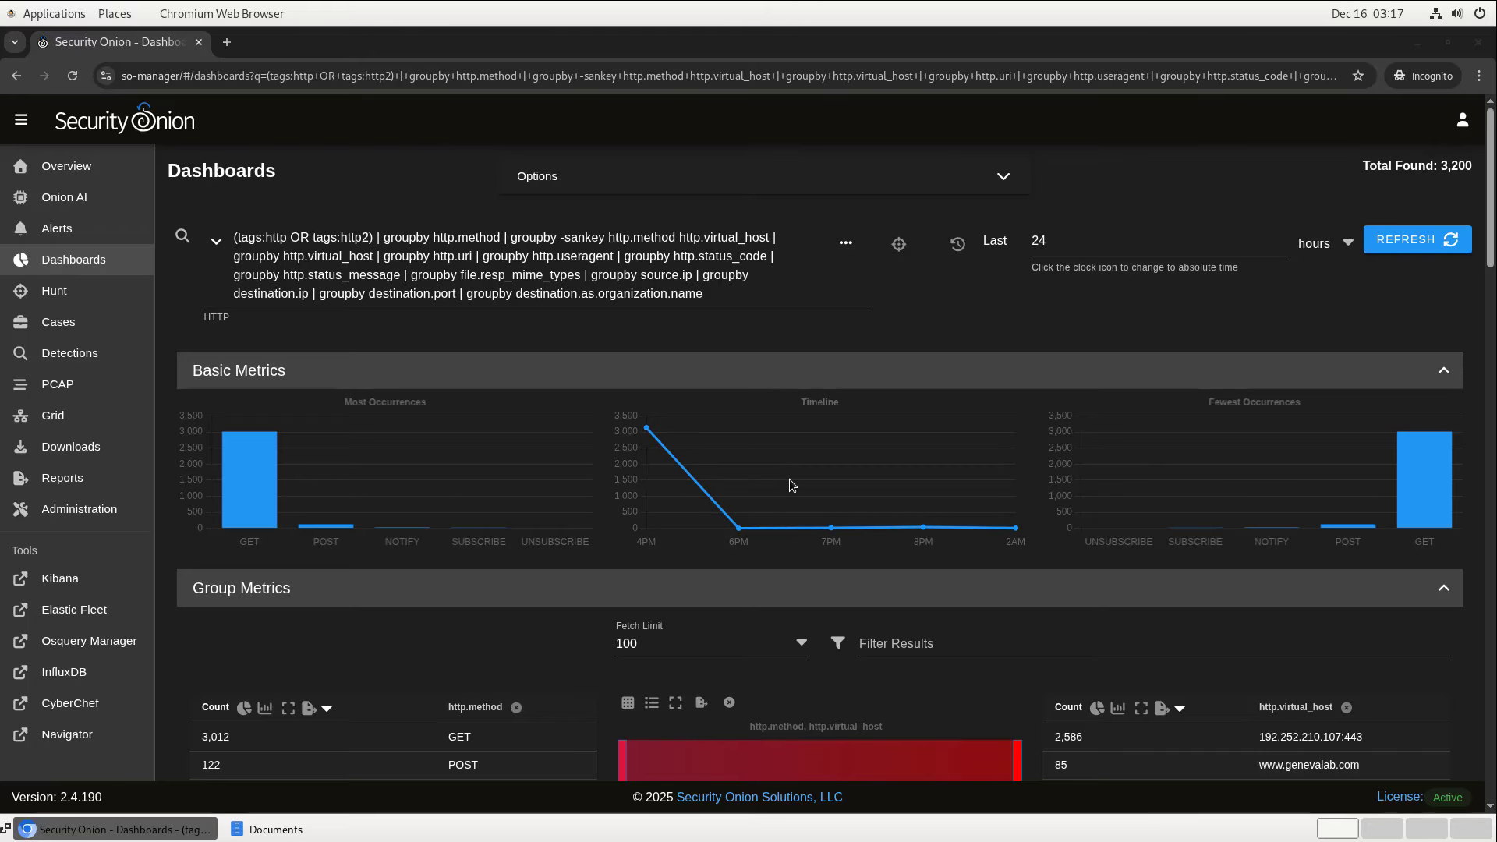
Exclude destination.port 80 from the HTTP dashboard query.
{"action": "scroll", "coordinate": [792, 485], "scroll_direction": "down", "scroll_amount": 2}
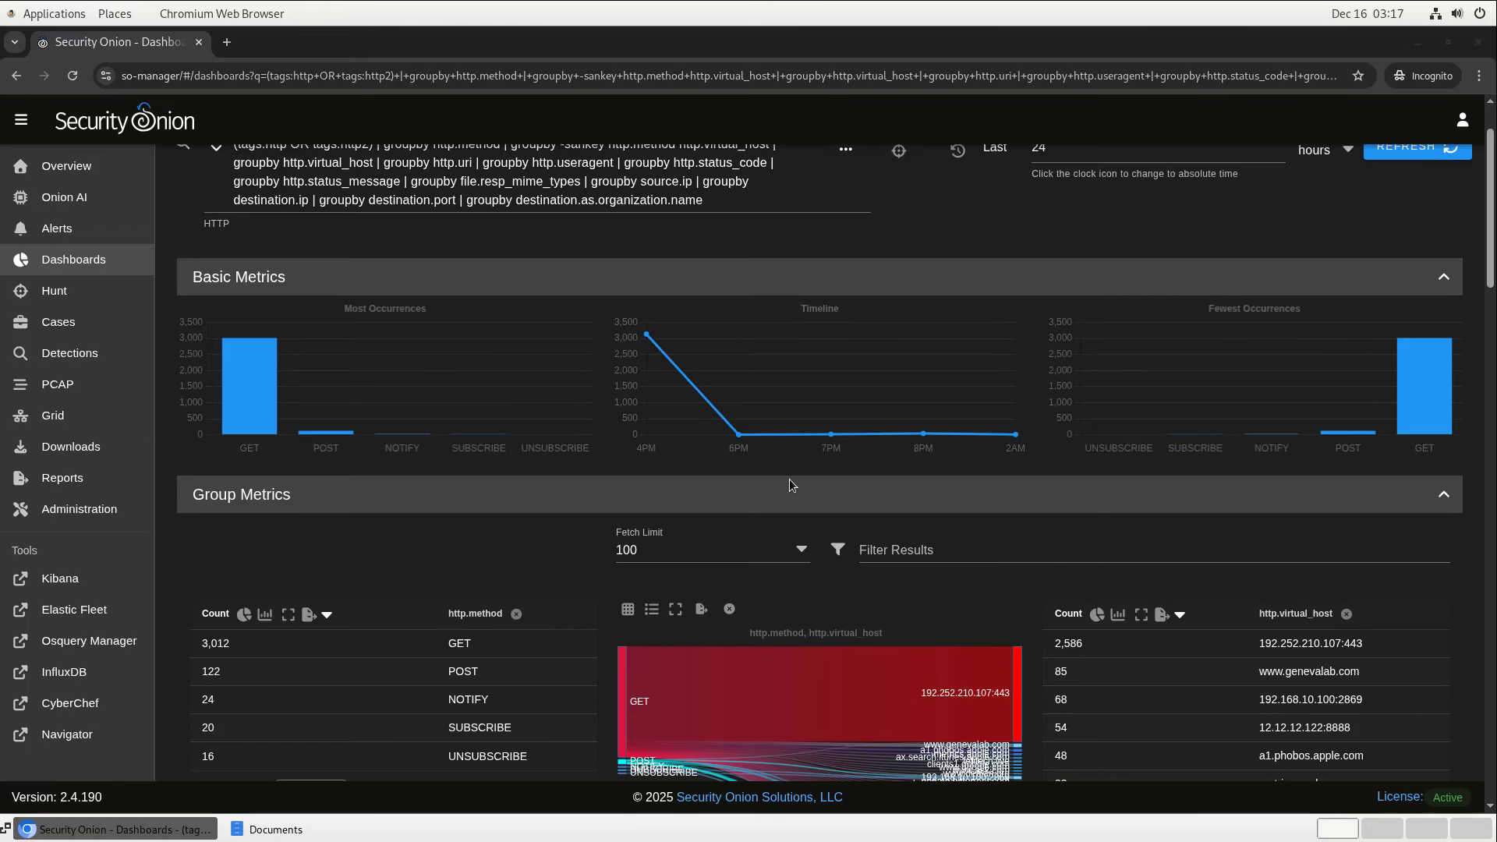
{"action": "scroll", "coordinate": [793, 485], "scroll_direction": "down", "scroll_amount": 10}
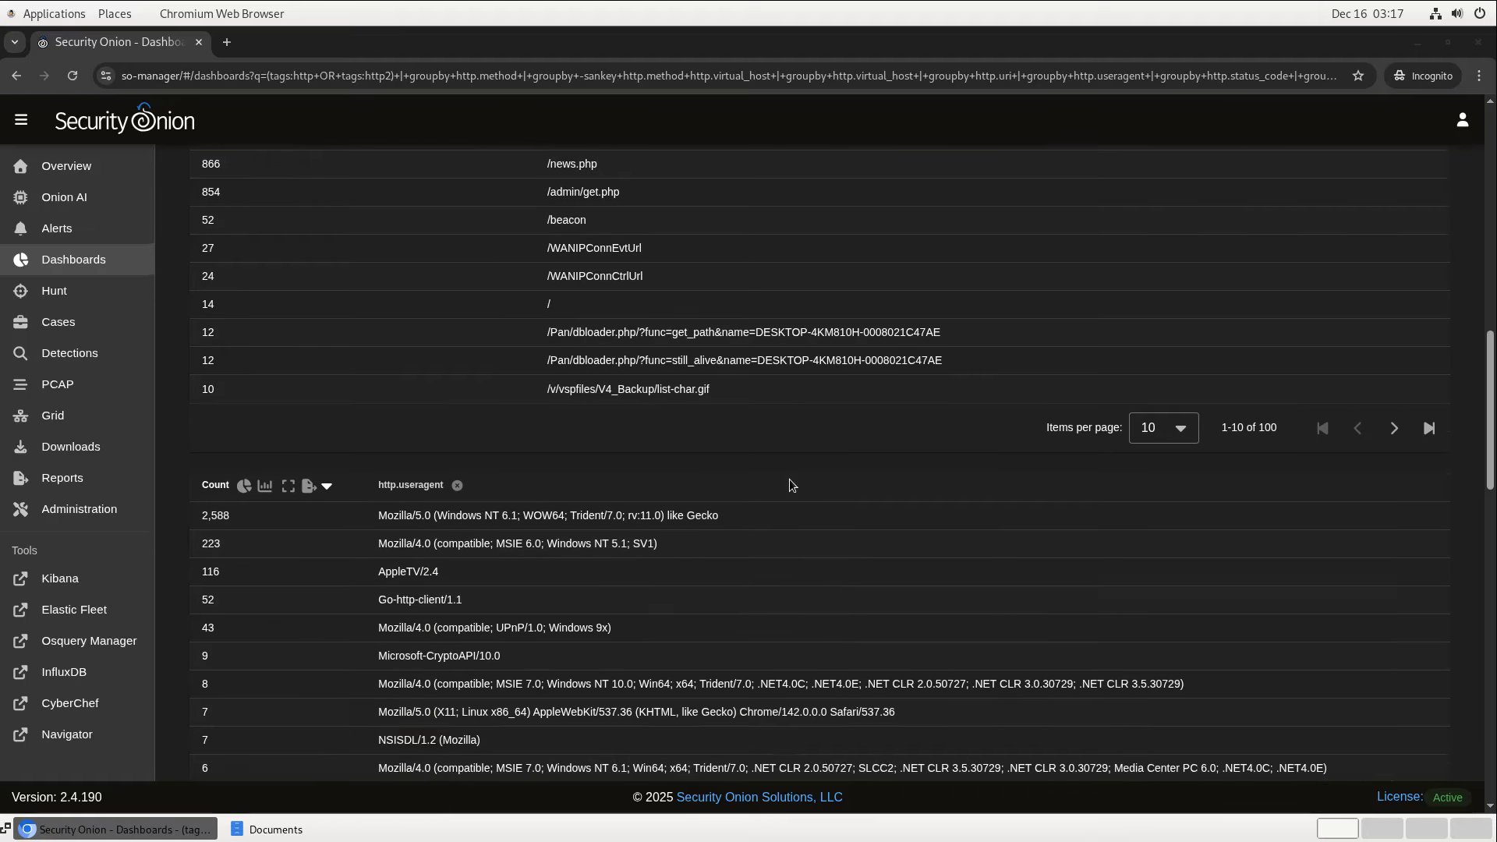
{"action": "scroll", "coordinate": [793, 485], "scroll_direction": "down", "scroll_amount": 8}
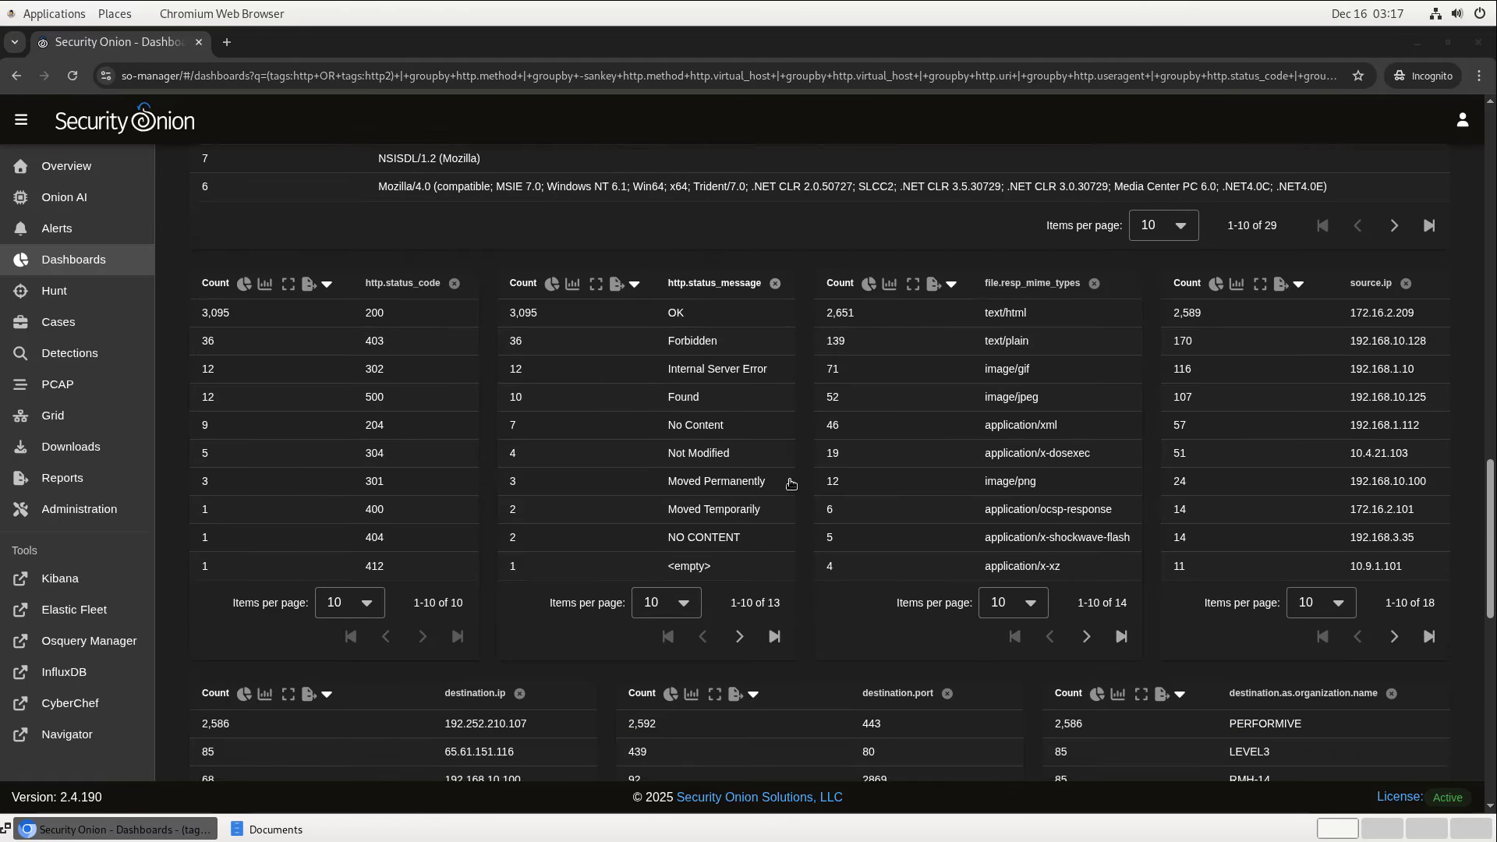
{"action": "scroll", "coordinate": [791, 483], "scroll_direction": "down", "scroll_amount": 5}
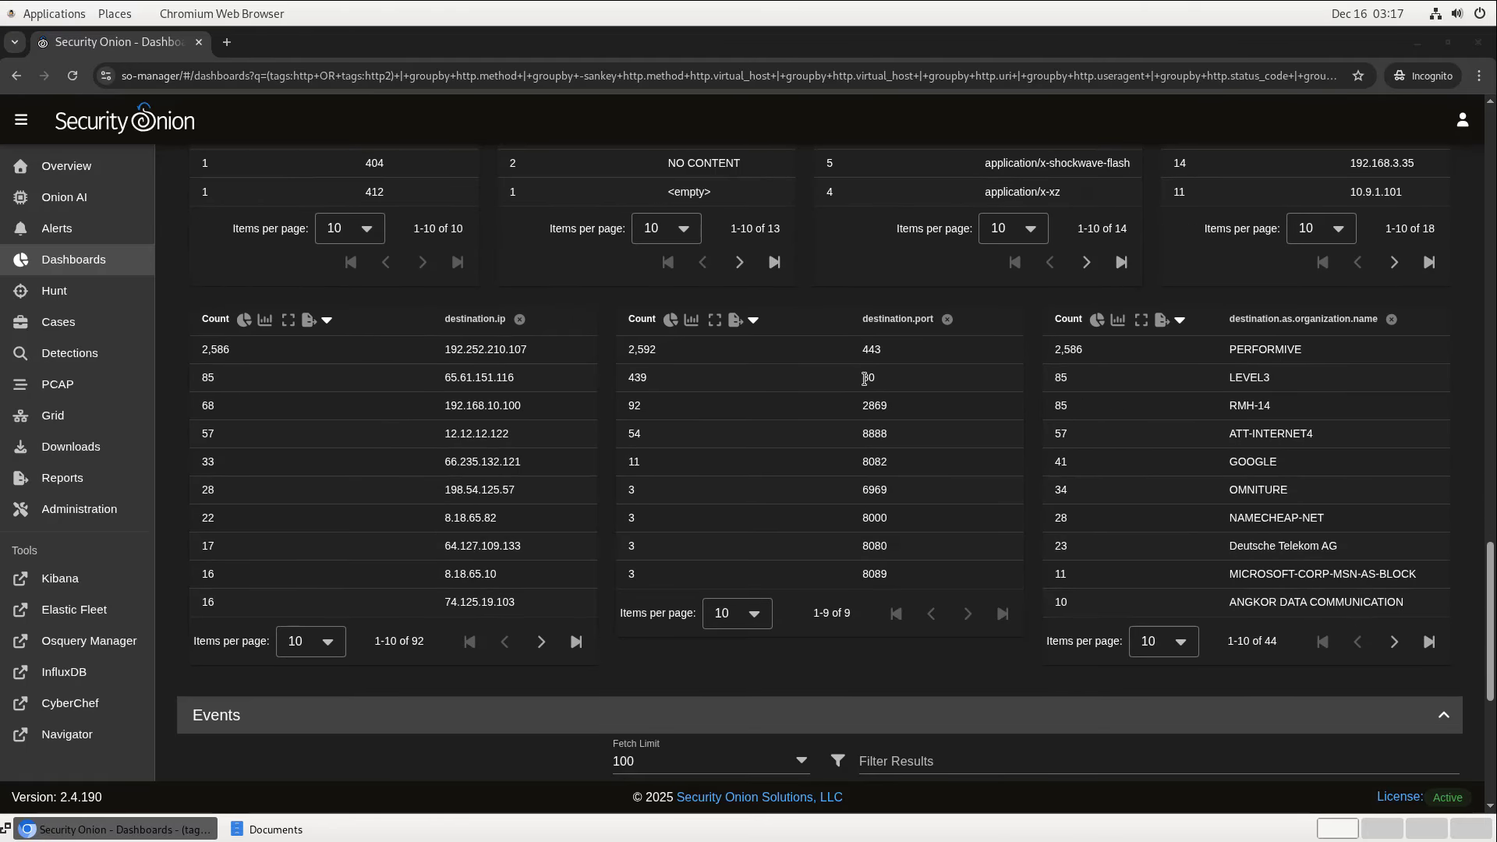
{"action": "left_click", "coordinate": [867, 378]}
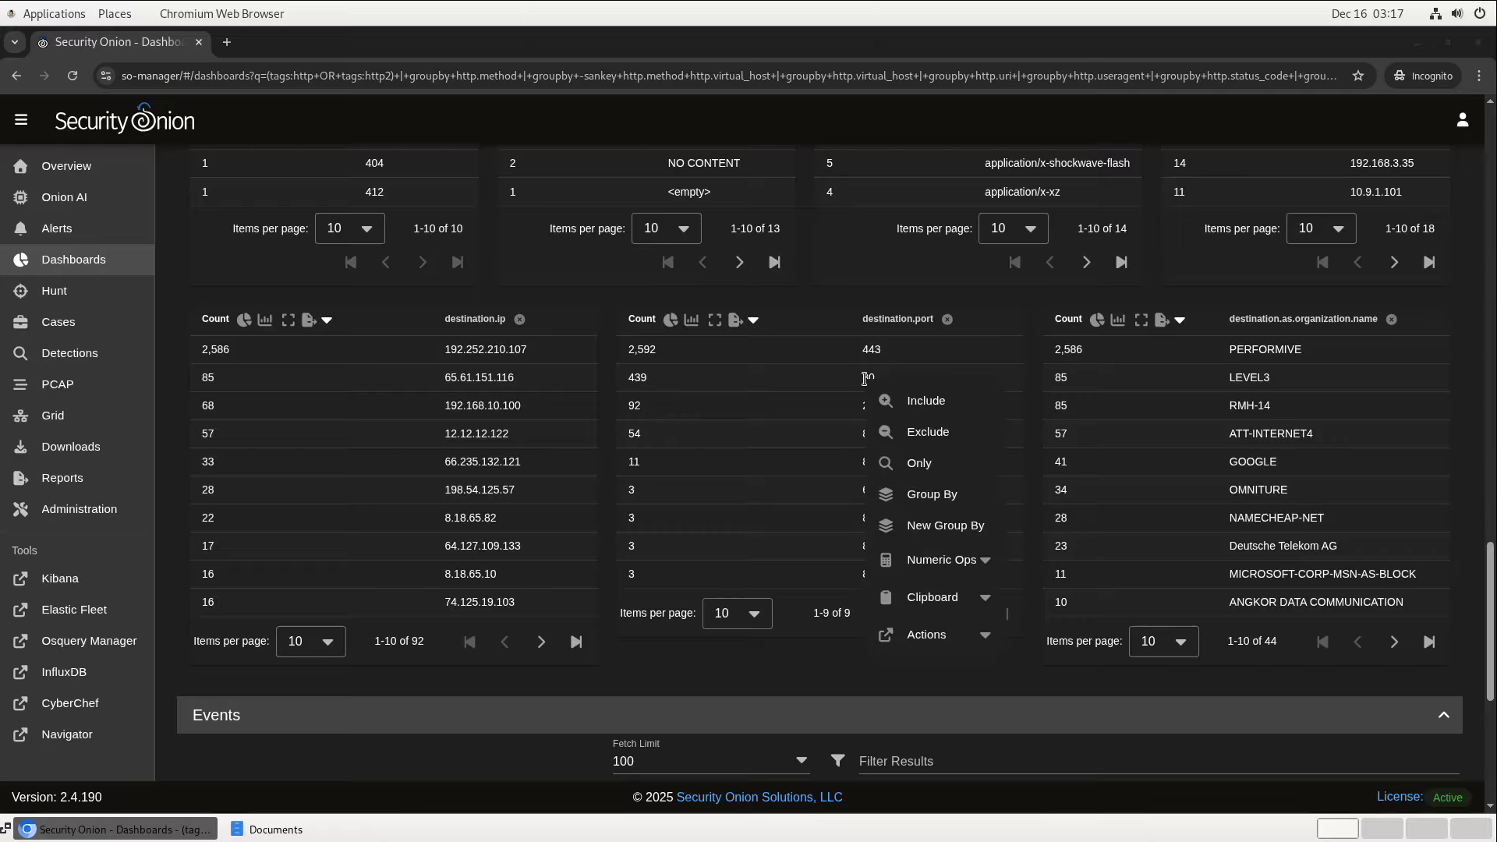
{"action": "left_click", "coordinate": [936, 442]}
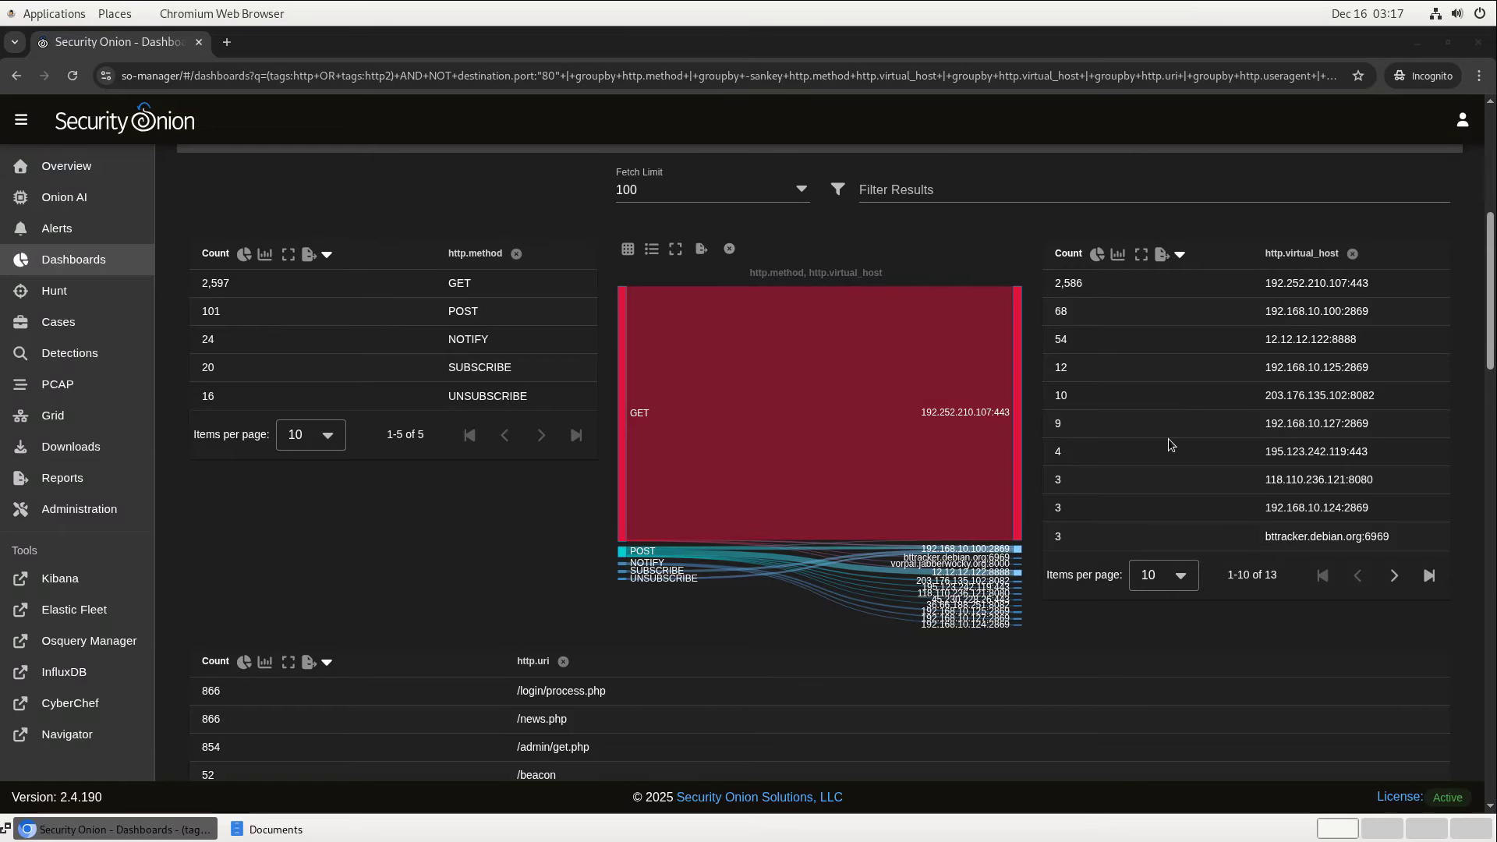
Review the virtual hosts, user agents and destination ports of the HTTP traffic outside port 80.
{"action": "mouse_move", "coordinate": [888, 473]}
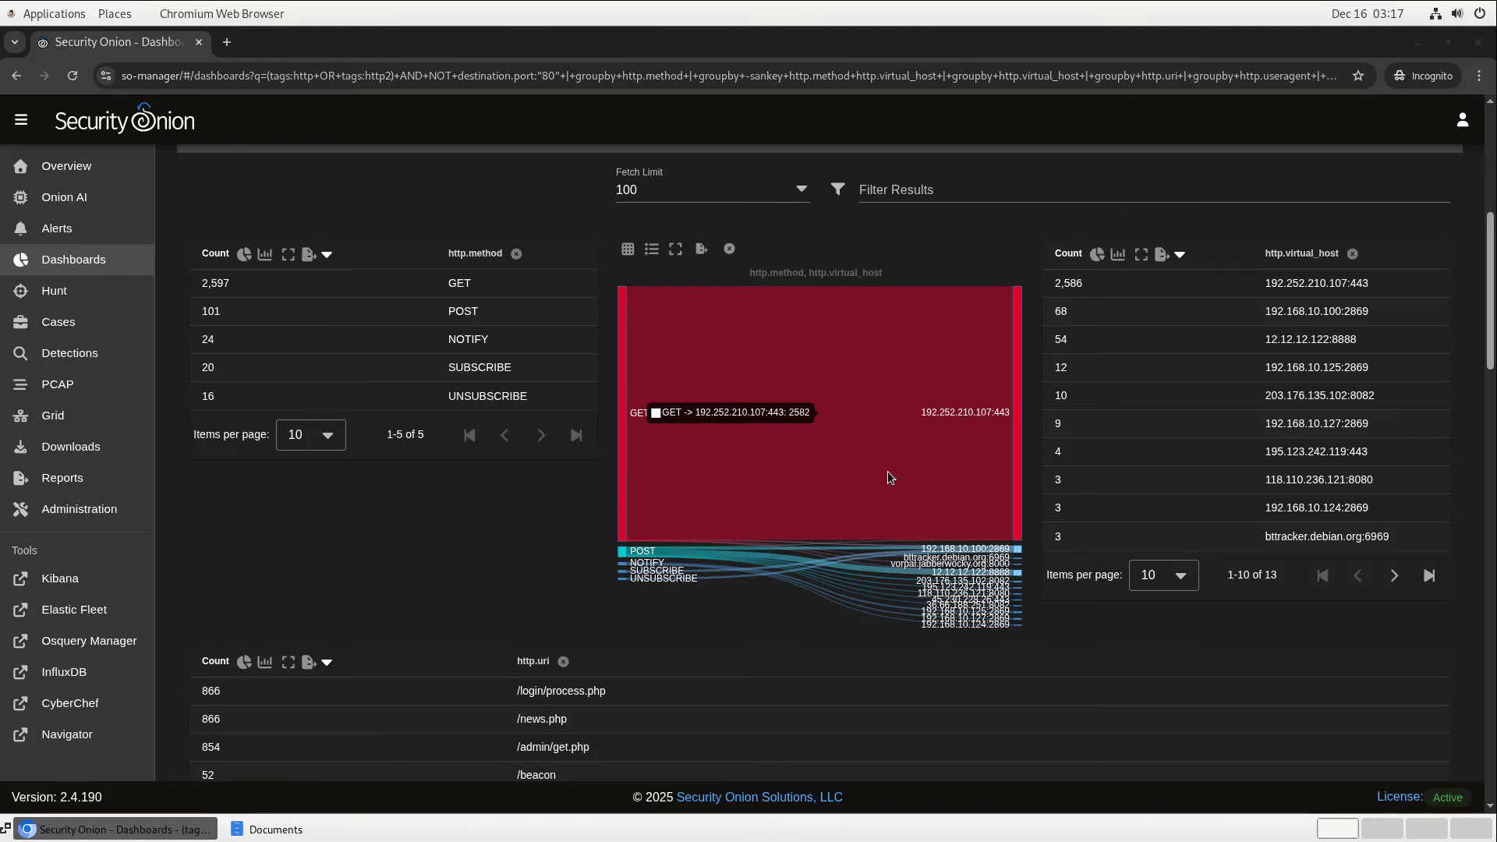
{"action": "scroll", "coordinate": [746, 467], "scroll_direction": "down", "scroll_amount": 12}
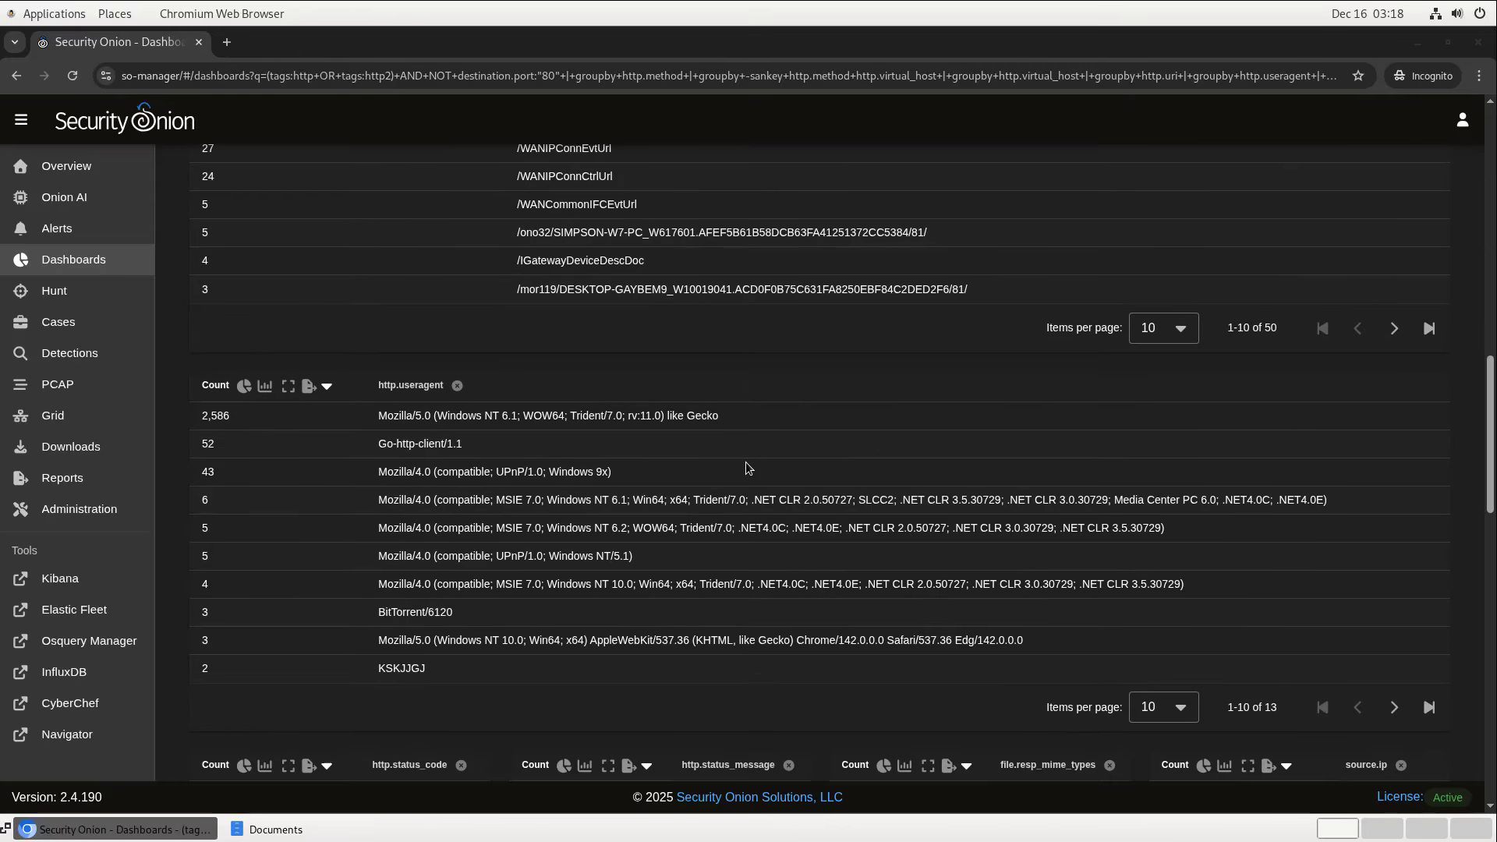
{"action": "scroll", "coordinate": [747, 461], "scroll_direction": "down", "scroll_amount": 5}
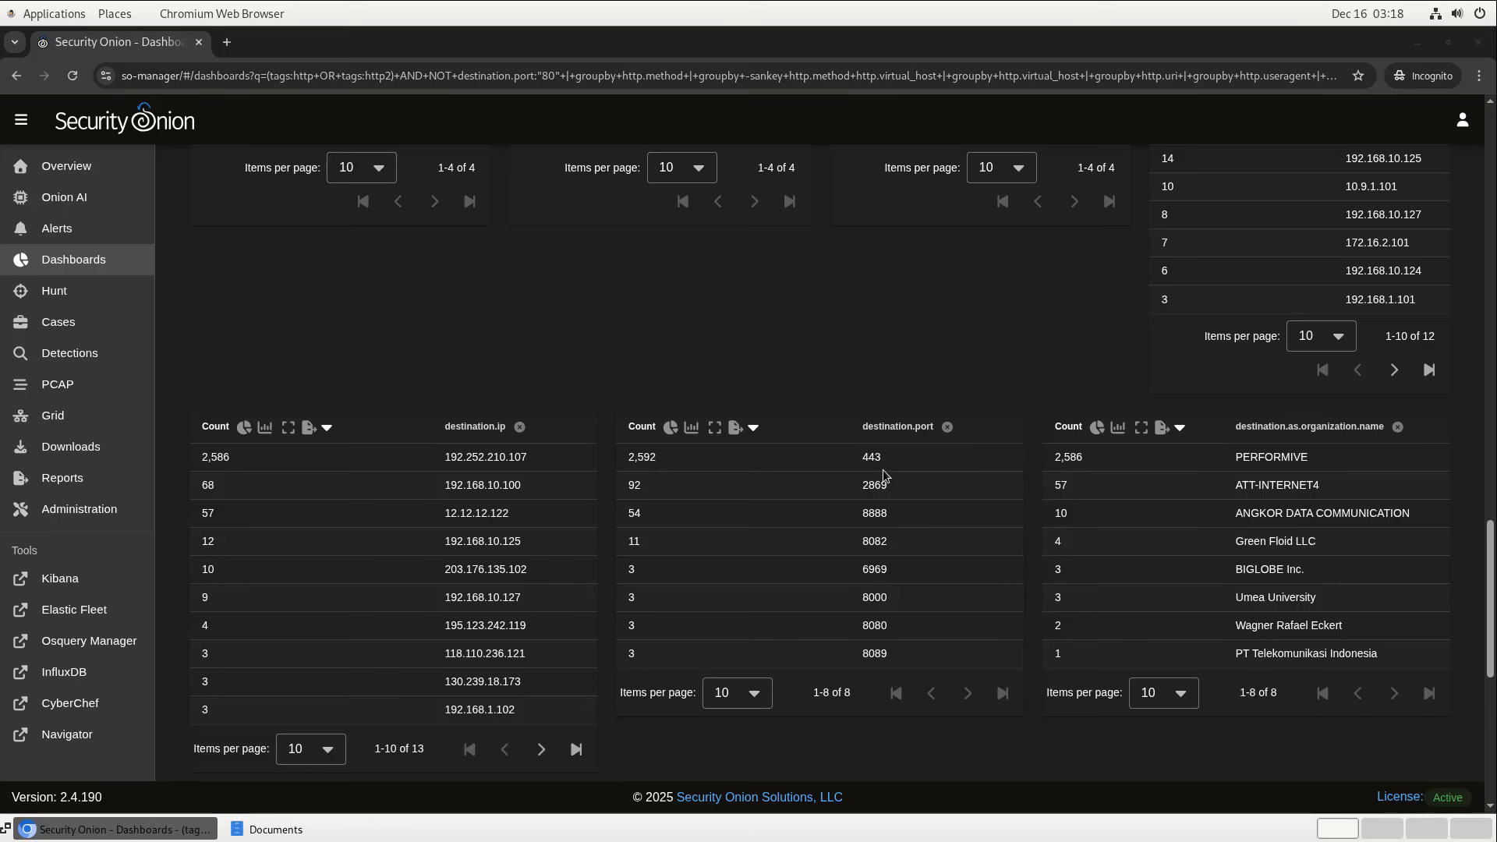
Filter the HTTP dashboard to include the http.uri value /ono32/SIMPSON-W7-PC_W617601.AFEF5B61B58DCB63FA41251372CC5384/81/.
{"action": "scroll", "coordinate": [886, 474], "scroll_direction": "down", "scroll_amount": 3}
{"action": "scroll", "coordinate": [883, 470], "scroll_direction": "up", "scroll_amount": 4}
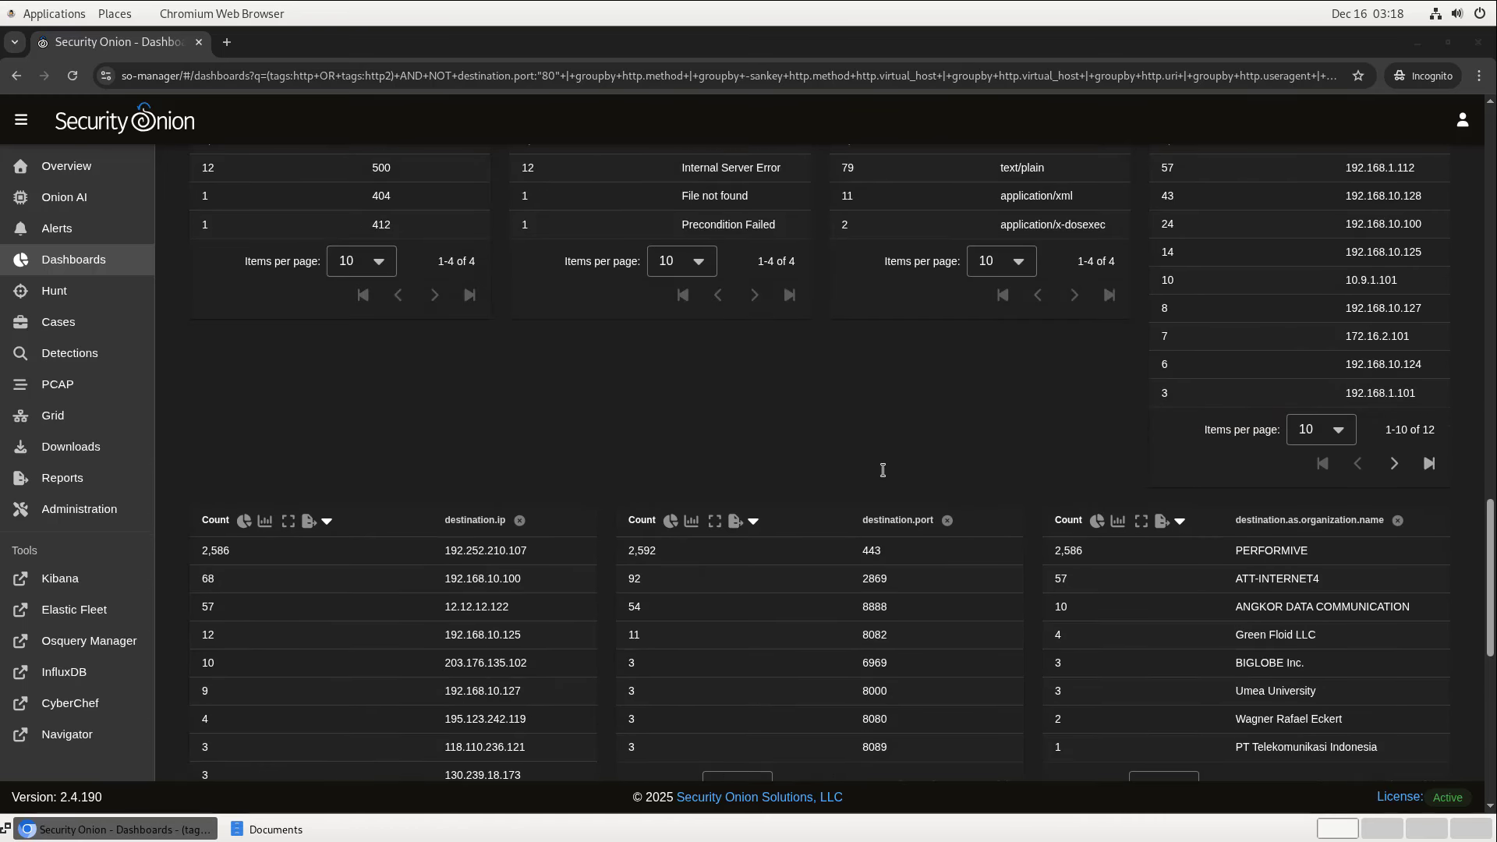
{"action": "scroll", "coordinate": [883, 470], "scroll_direction": "up", "scroll_amount": 10}
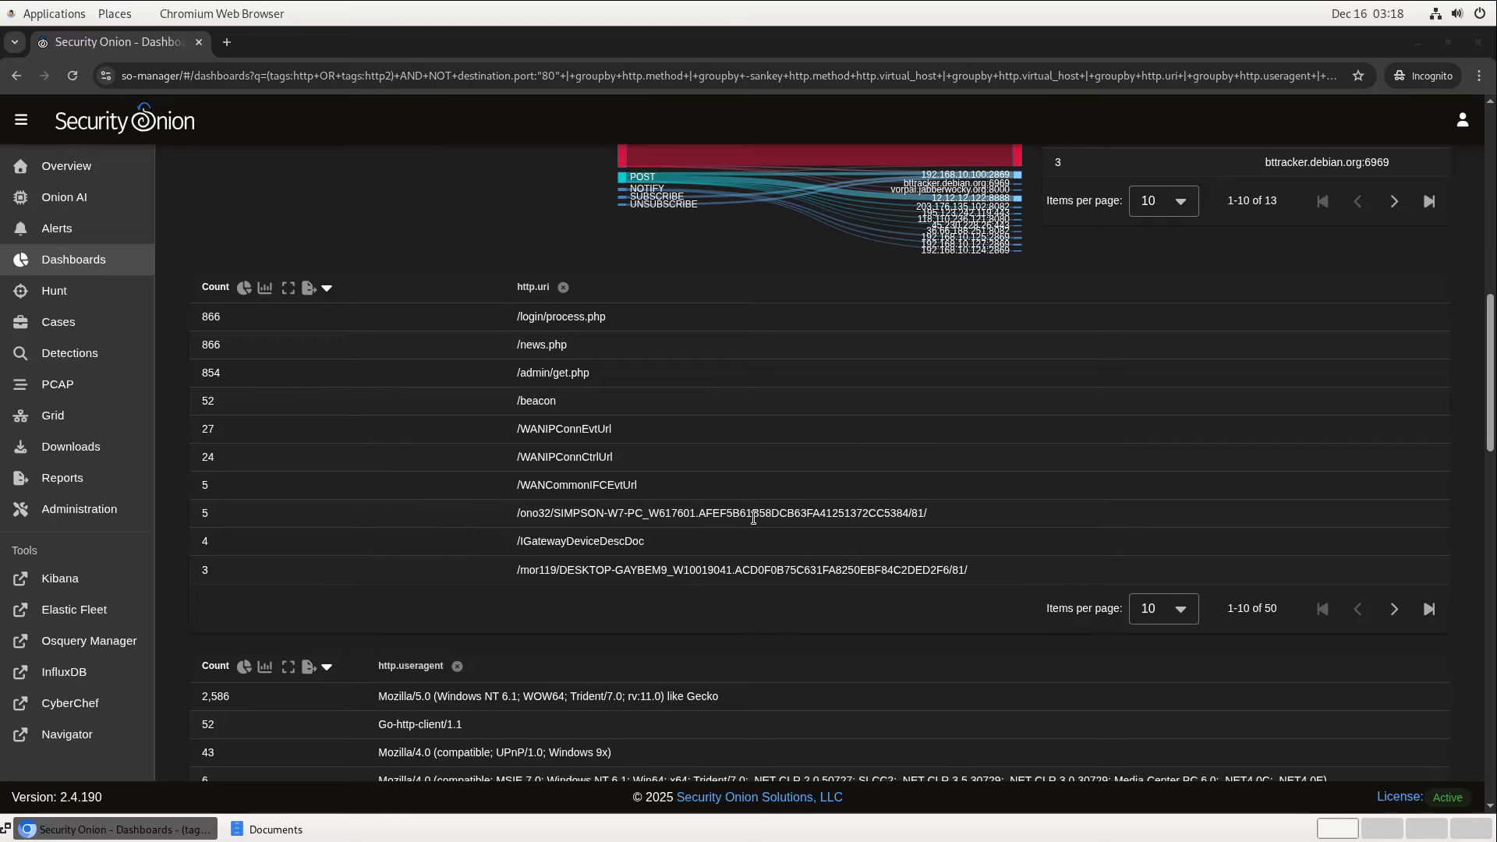
{"action": "scroll", "coordinate": [753, 514], "scroll_direction": "up", "scroll_amount": 2}
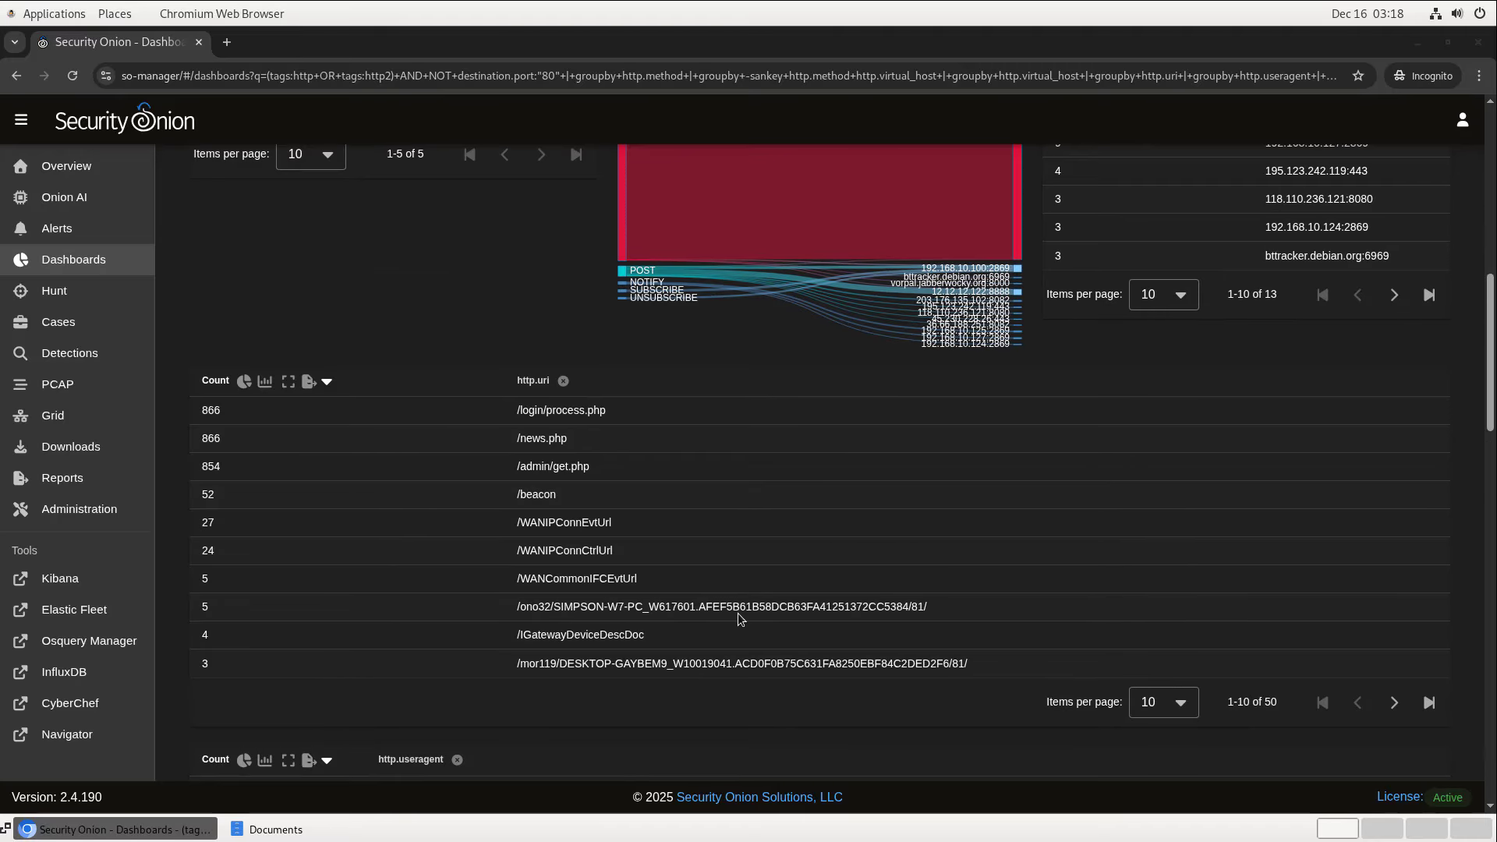
{"action": "left_click", "coordinate": [739, 606]}
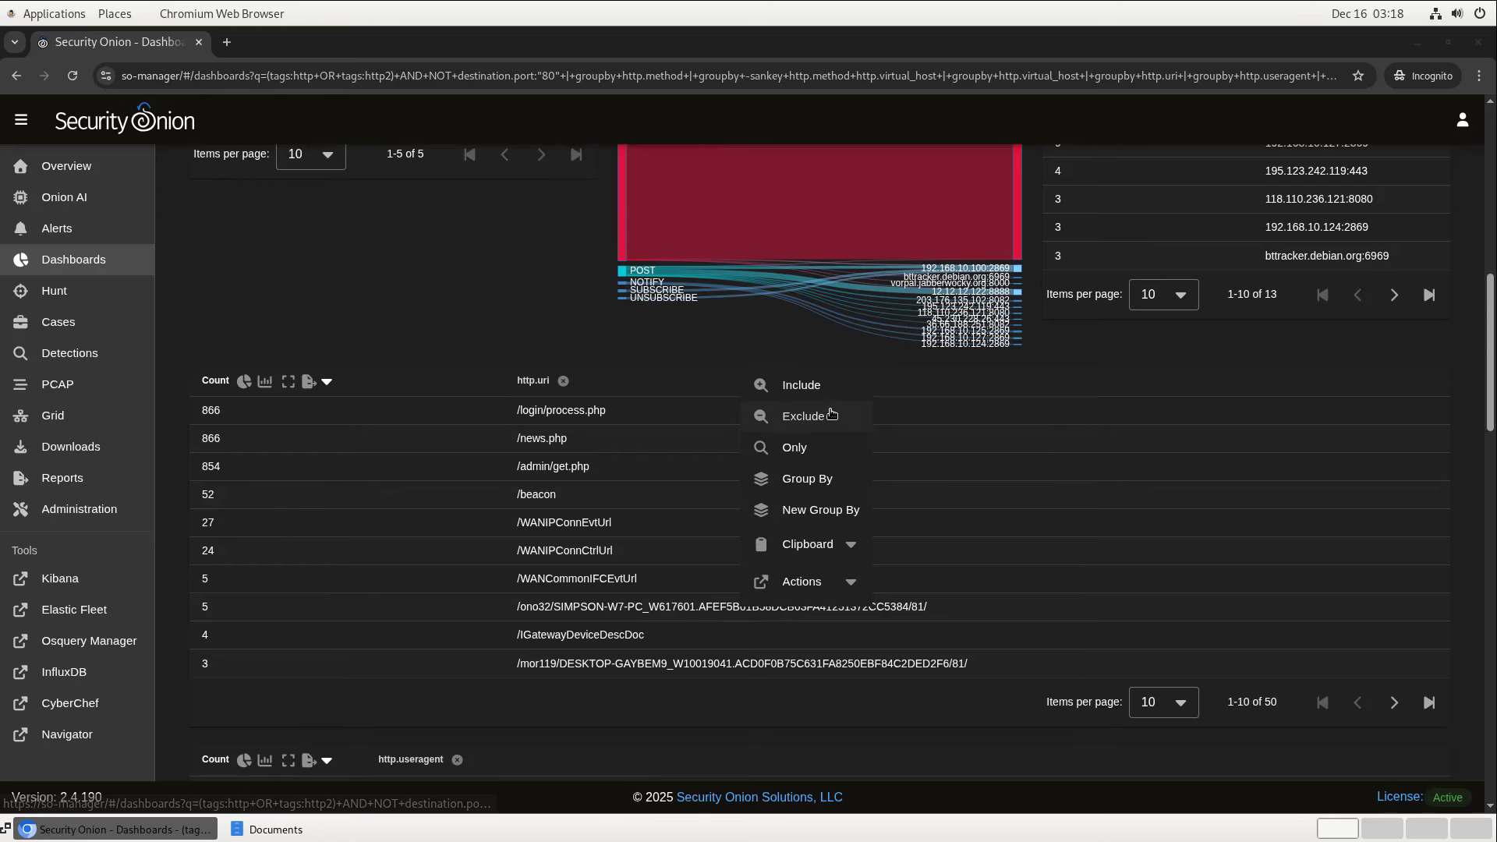
{"action": "left_click", "coordinate": [802, 385]}
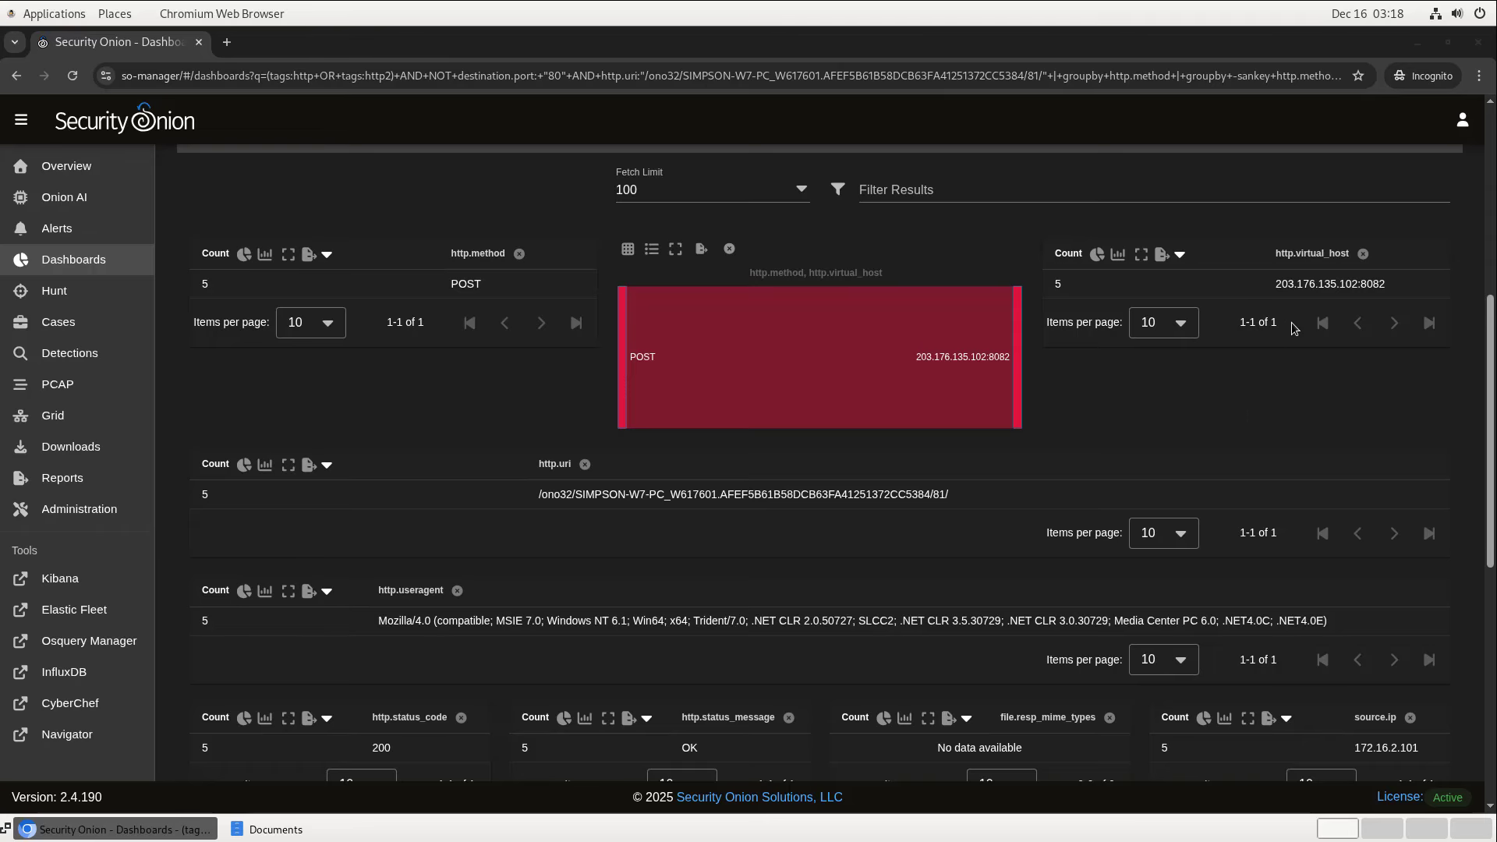
Include http.virtual_host 203.176.135.102:8082 in the query, remove the http.uri condition and rerun it.
{"action": "left_click", "coordinate": [1321, 285]}
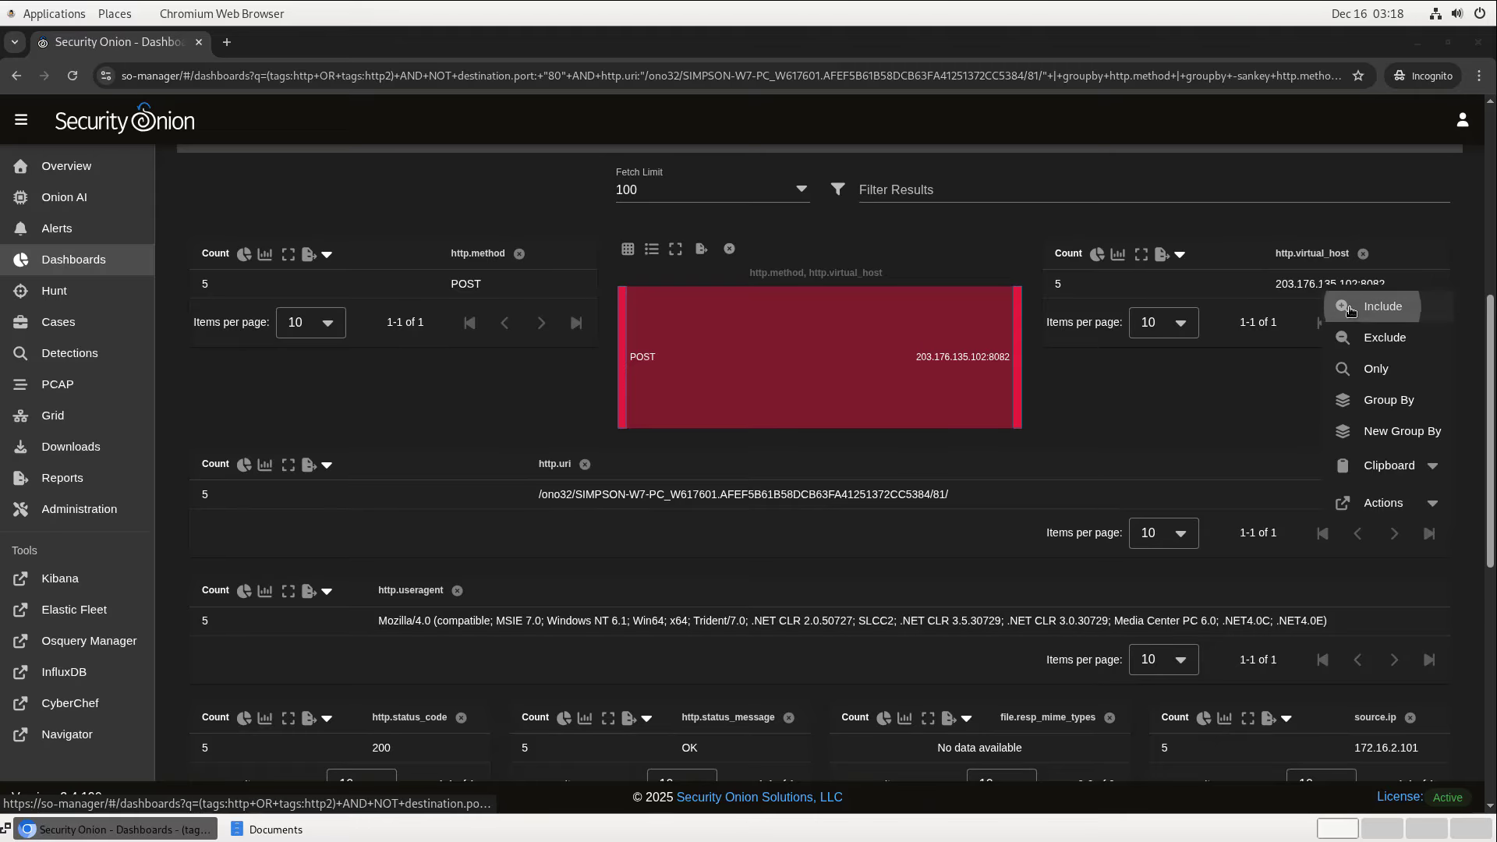
{"action": "left_click", "coordinate": [1355, 310]}
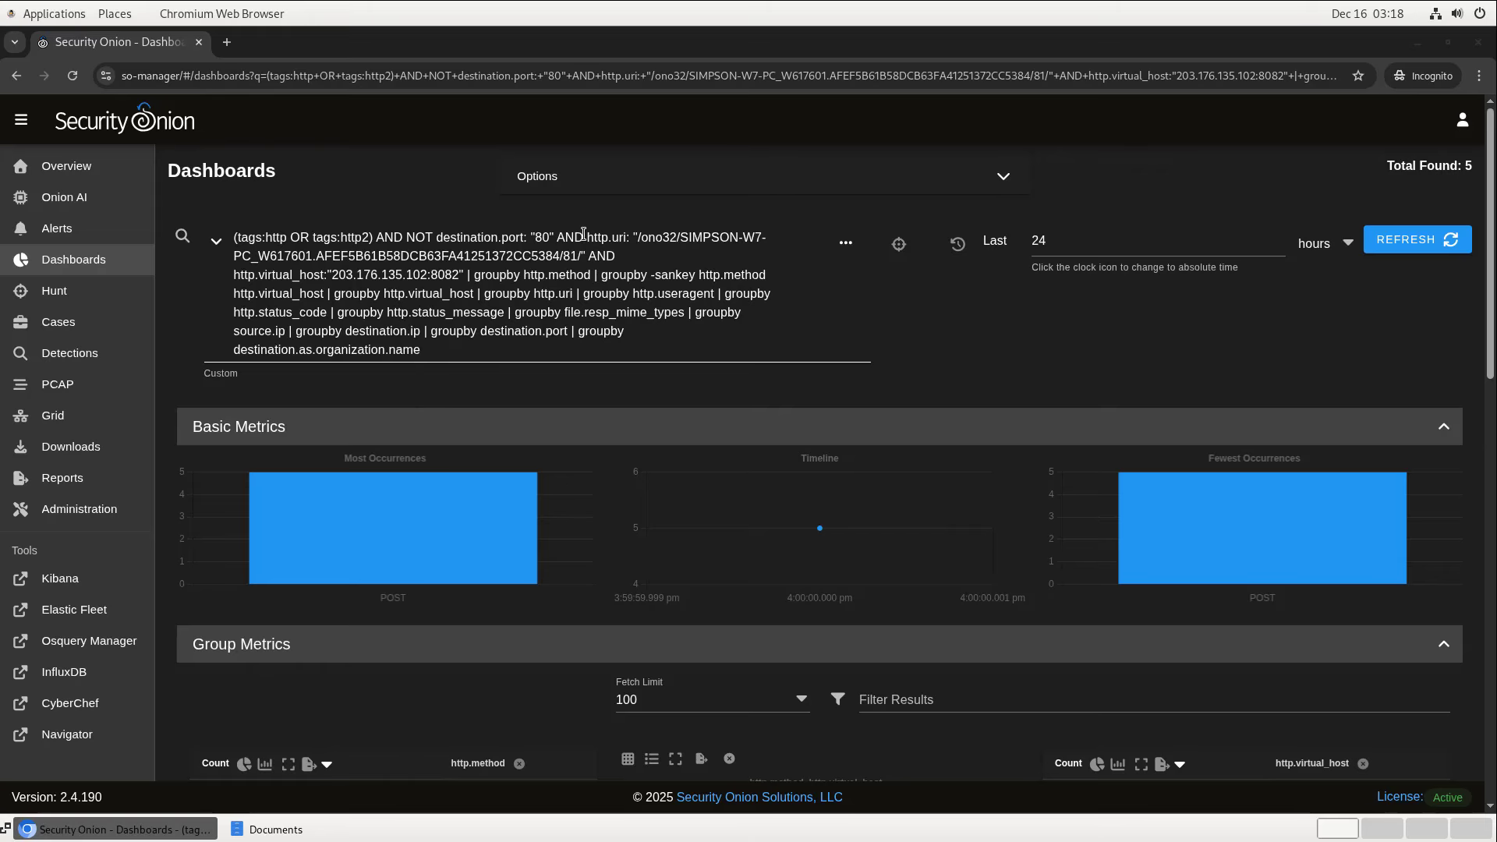
{"action": "left_click_drag", "start_coordinate": [557, 237], "coordinate": [586, 257]}
{"action": "key", "text": "BackSpace"}
{"action": "key", "text": "Return"}
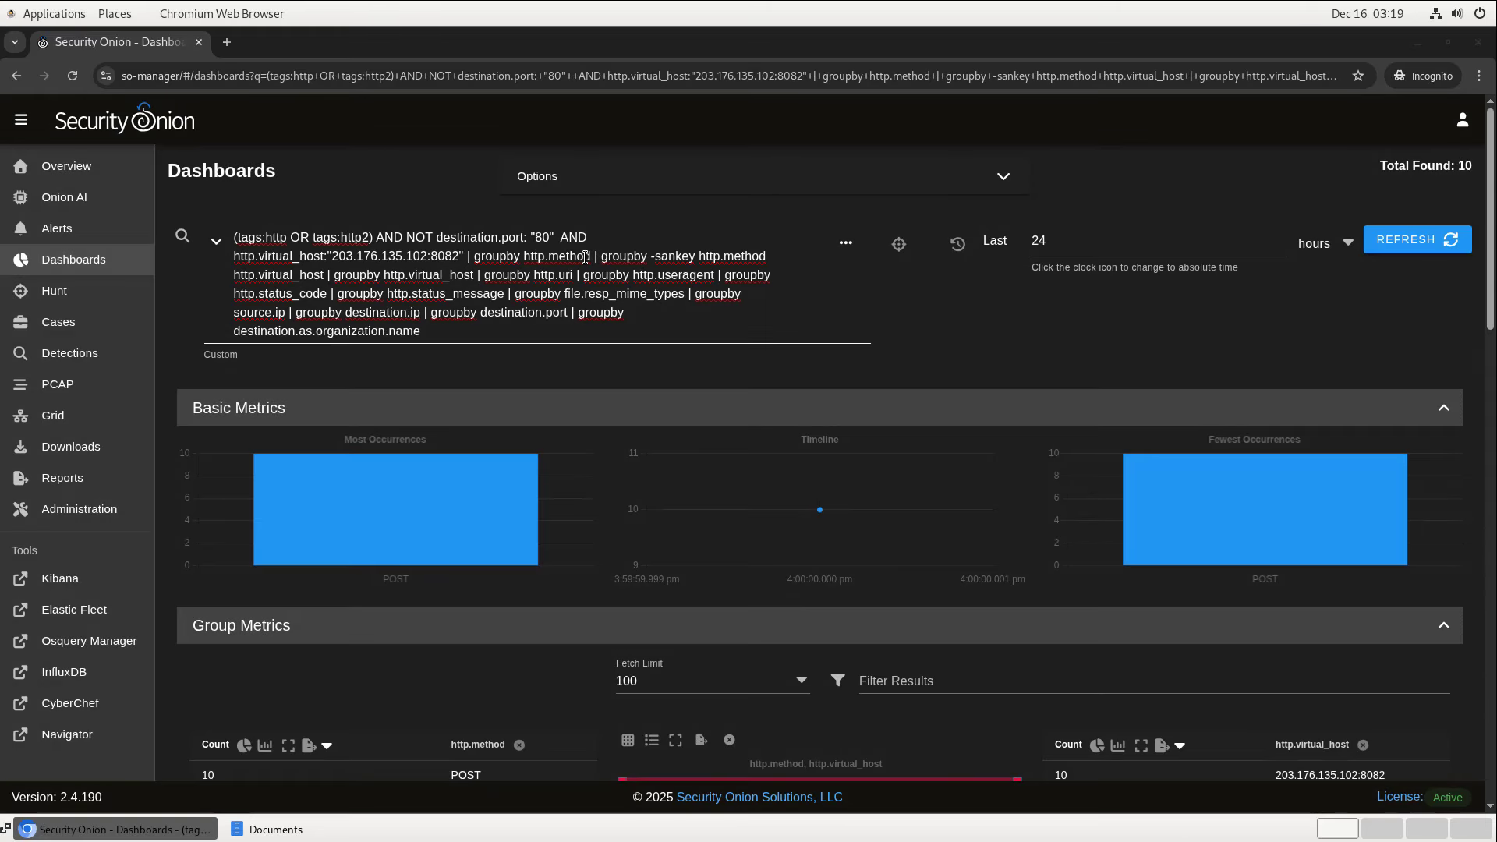
Sort the HTTP events for 203.176.135.102:8082 by http.request.body.length in descending order.
{"action": "scroll", "coordinate": [585, 258], "scroll_direction": "down", "scroll_amount": 7}
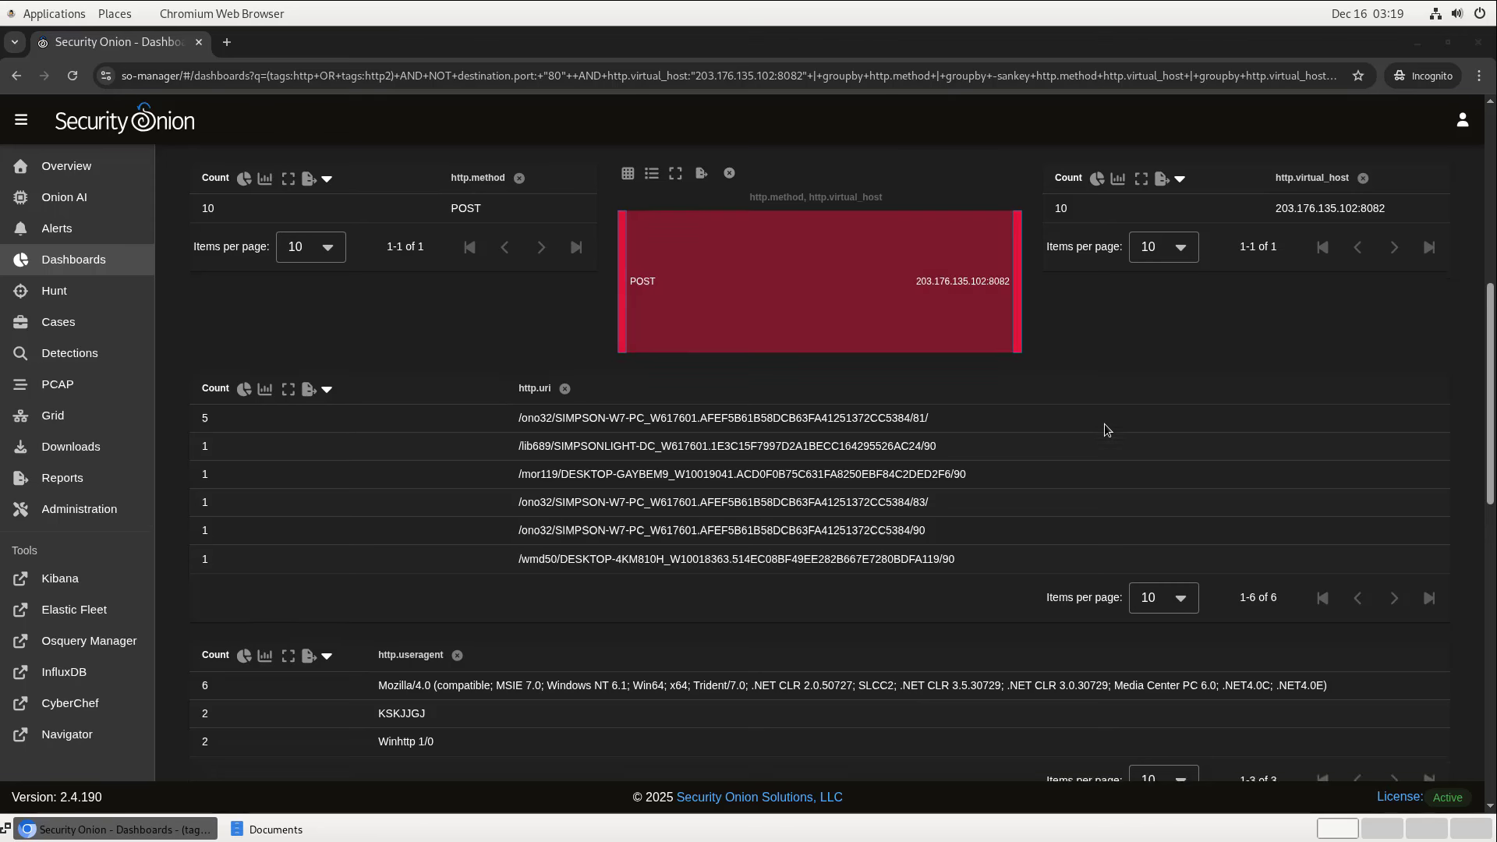
{"action": "scroll", "coordinate": [1099, 424], "scroll_direction": "down", "scroll_amount": 8}
{"action": "scroll", "coordinate": [1095, 423], "scroll_direction": "down", "scroll_amount": 4}
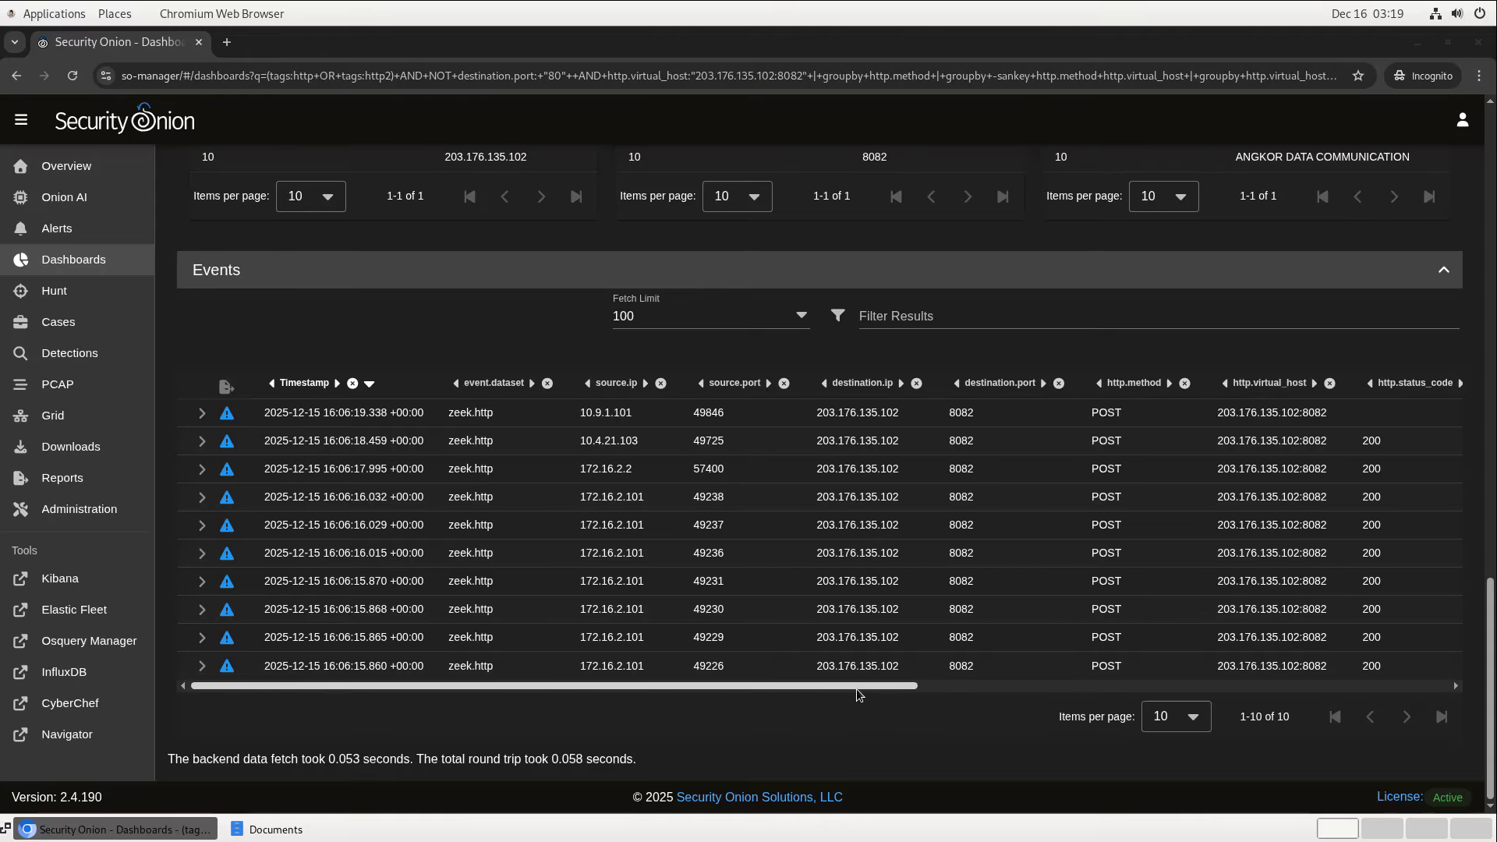
{"action": "left_click_drag", "start_coordinate": [856, 689], "coordinate": [1330, 673]}
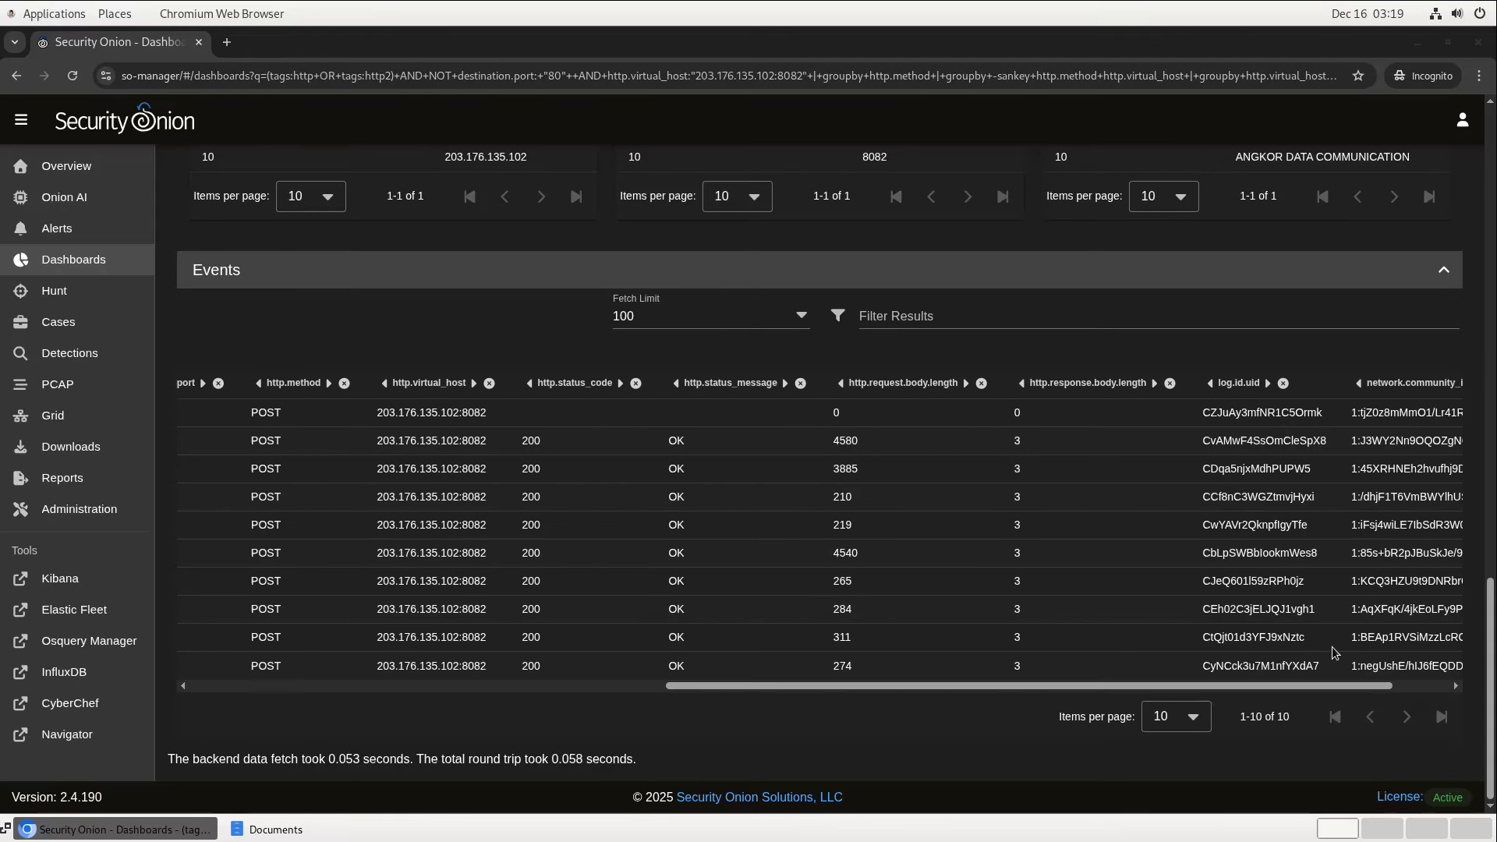
{"action": "left_click", "coordinate": [896, 383]}
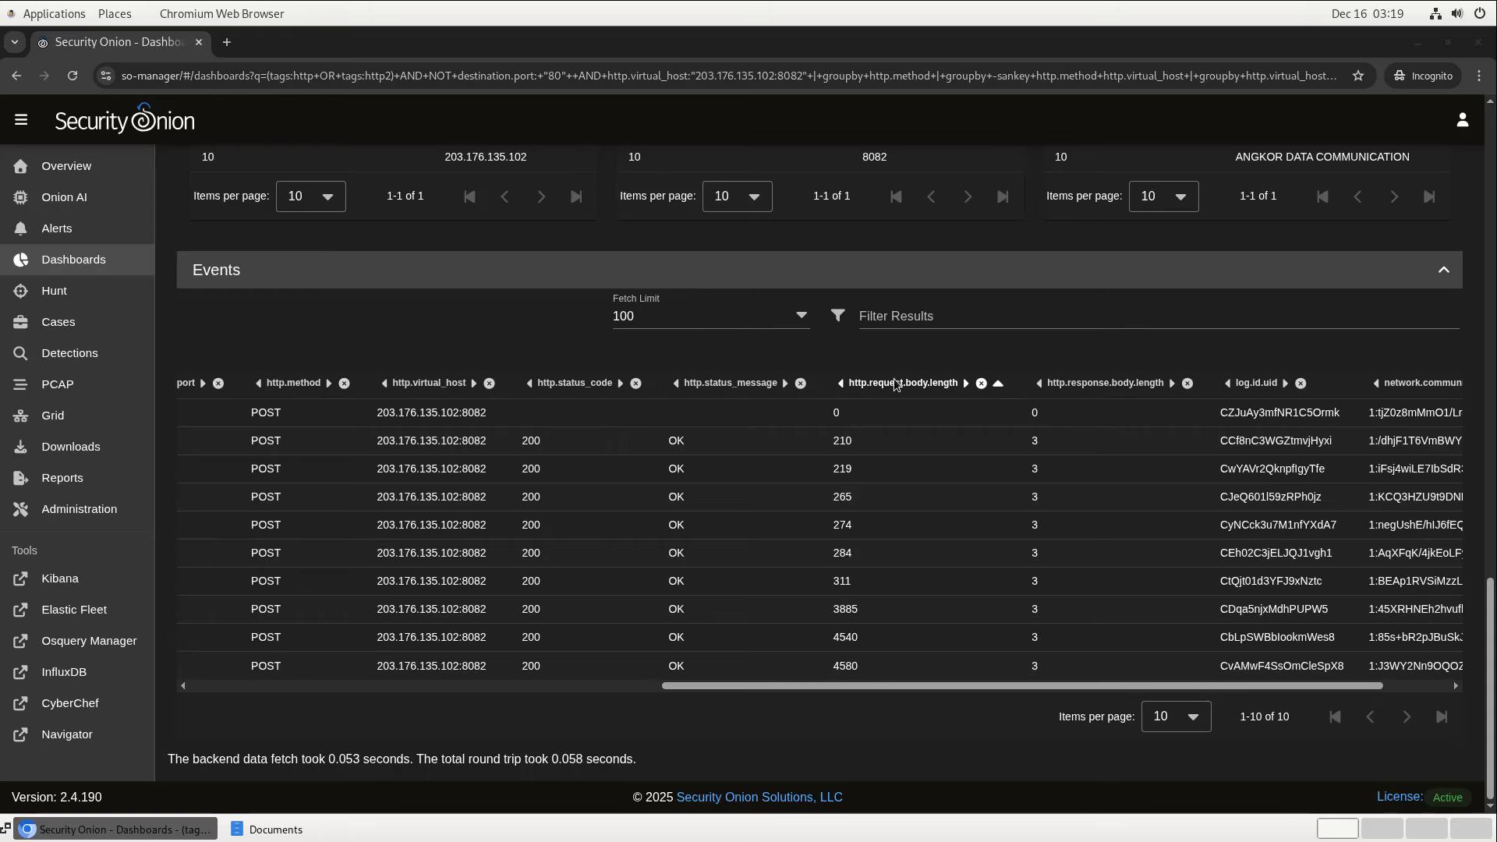
{"action": "left_click", "coordinate": [893, 383]}
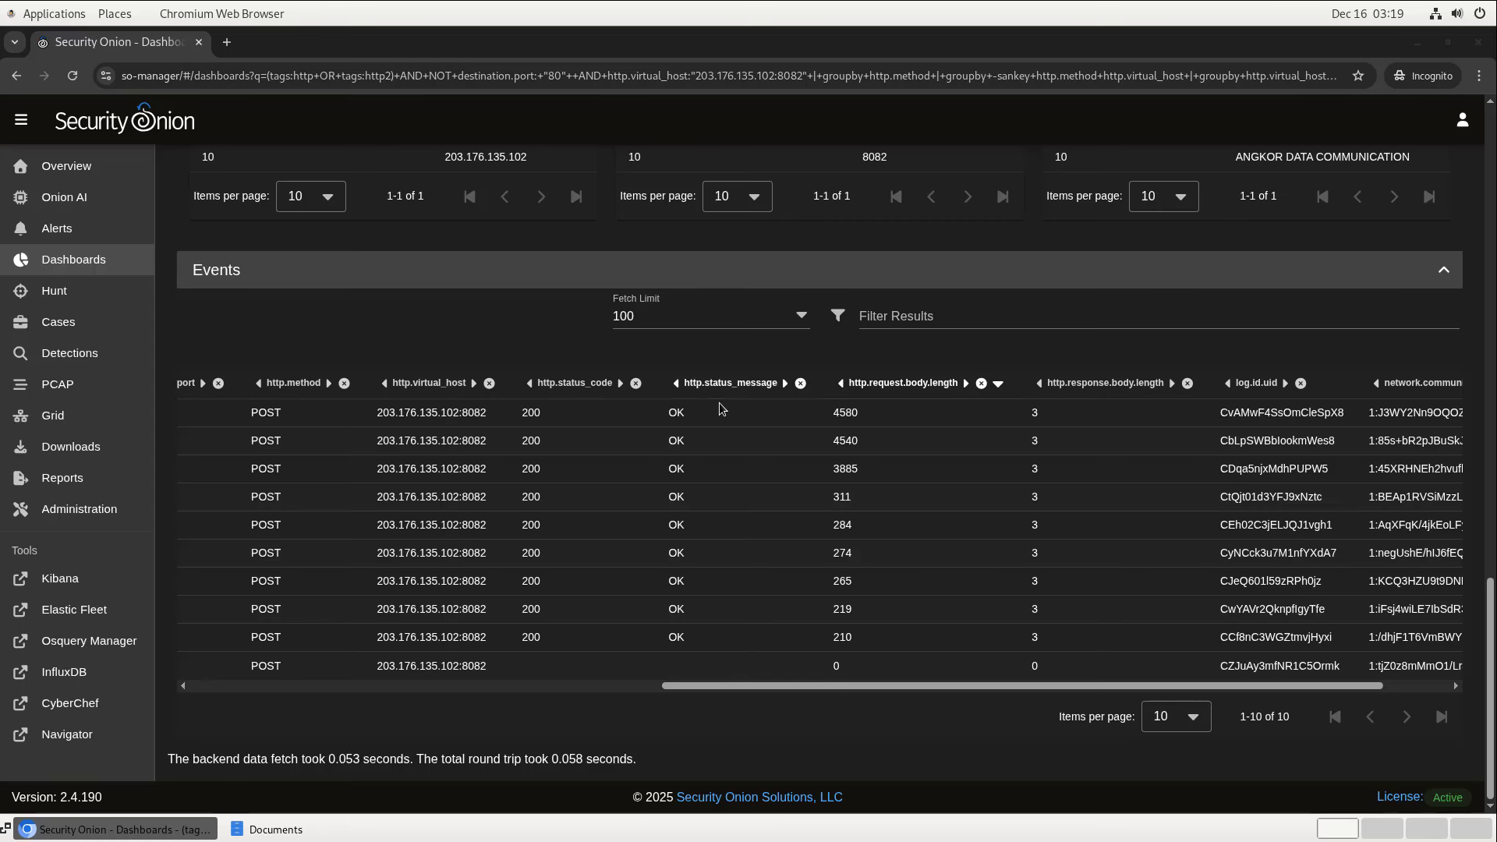
Open the packet capture of the POST with the largest request body and examine the data it uploaded.
{"action": "left_click", "coordinate": [840, 413]}
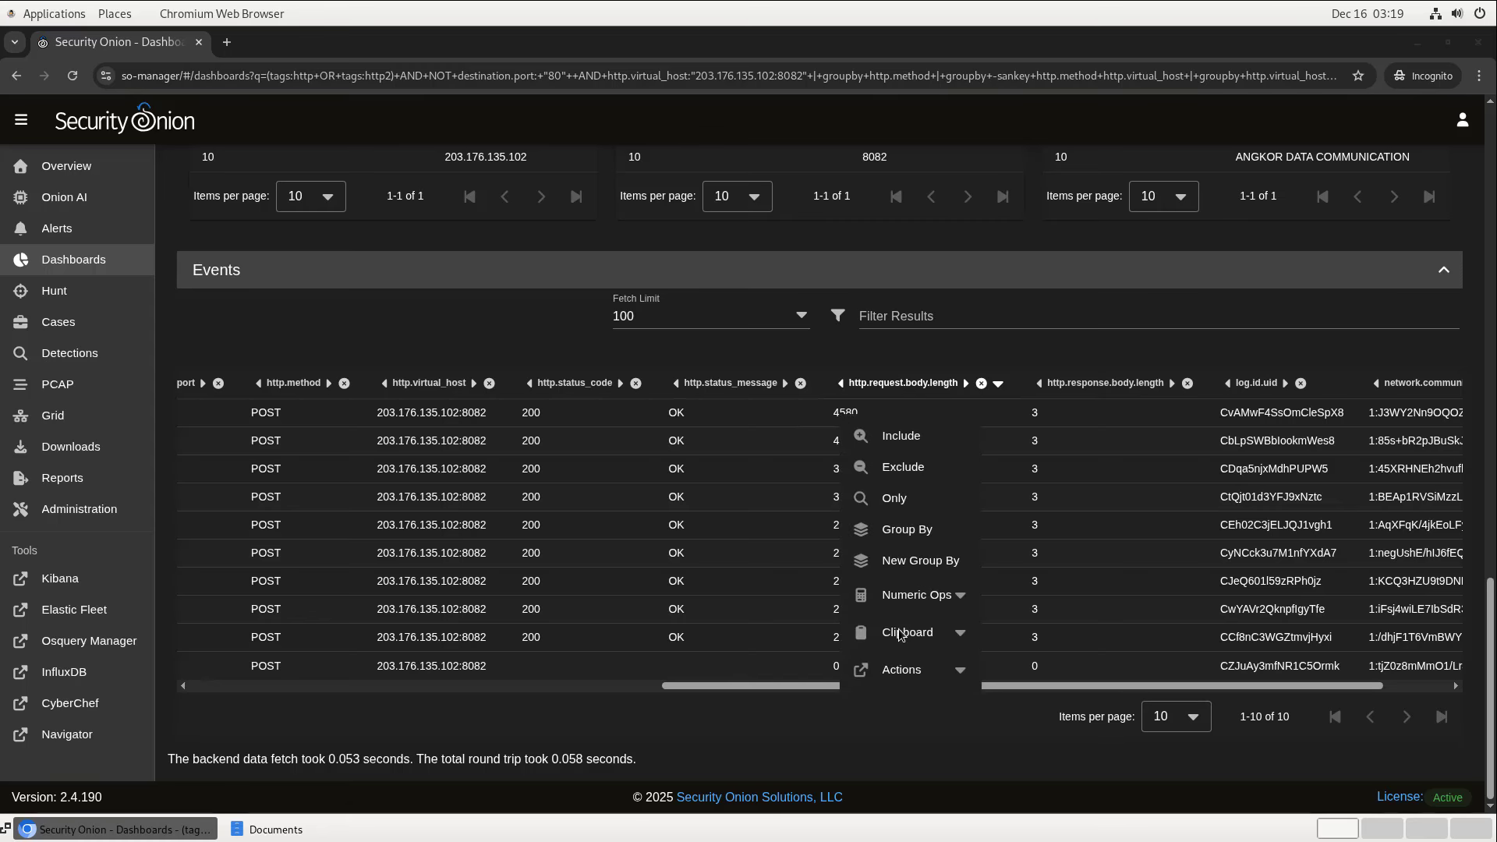
{"action": "left_click", "coordinate": [905, 671]}
{"action": "left_click", "coordinate": [906, 671]}
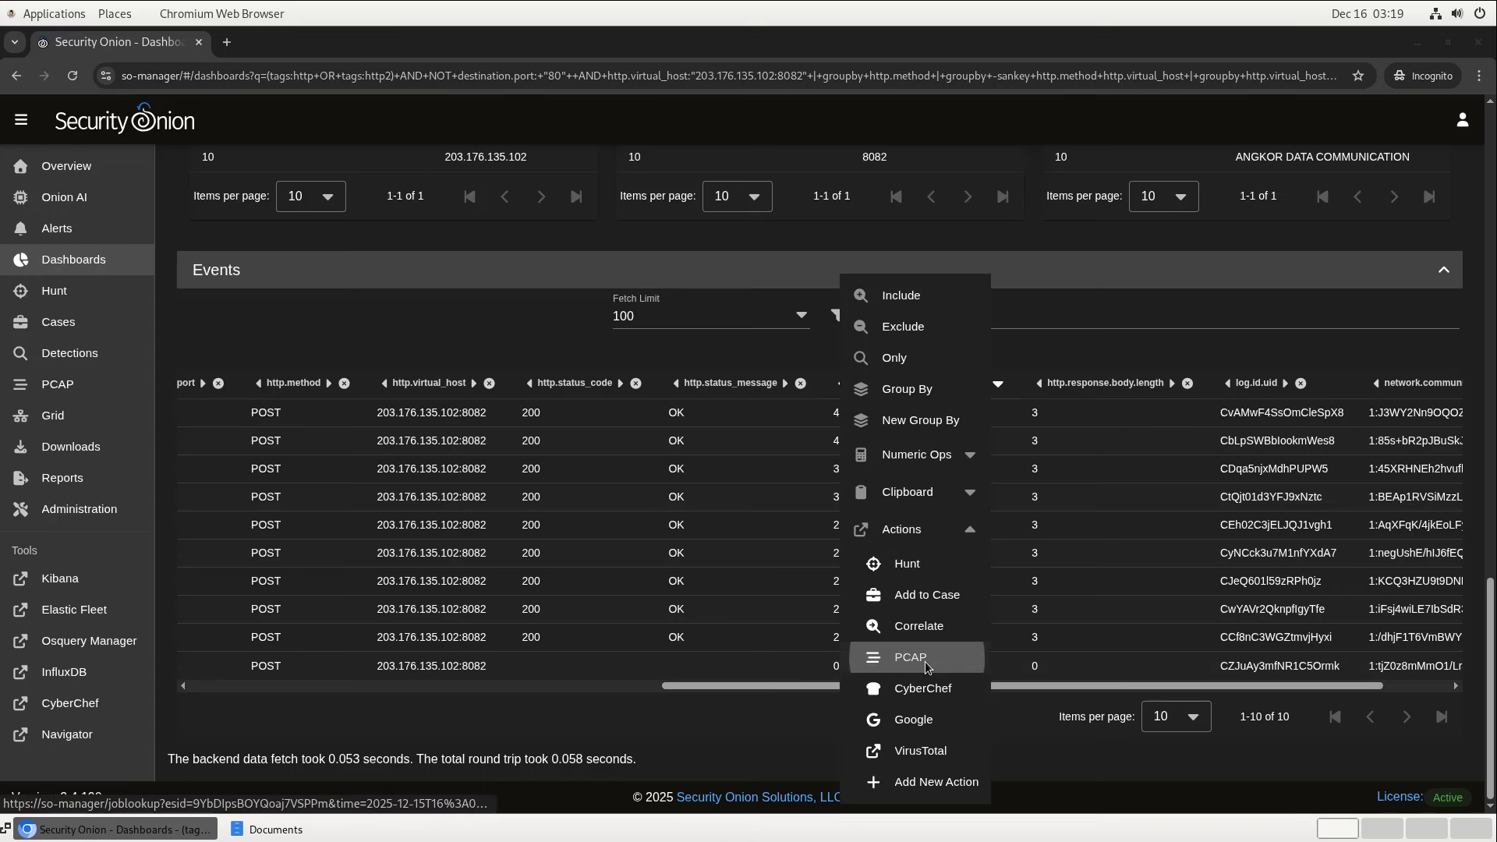
{"action": "left_click", "coordinate": [323, 39]}
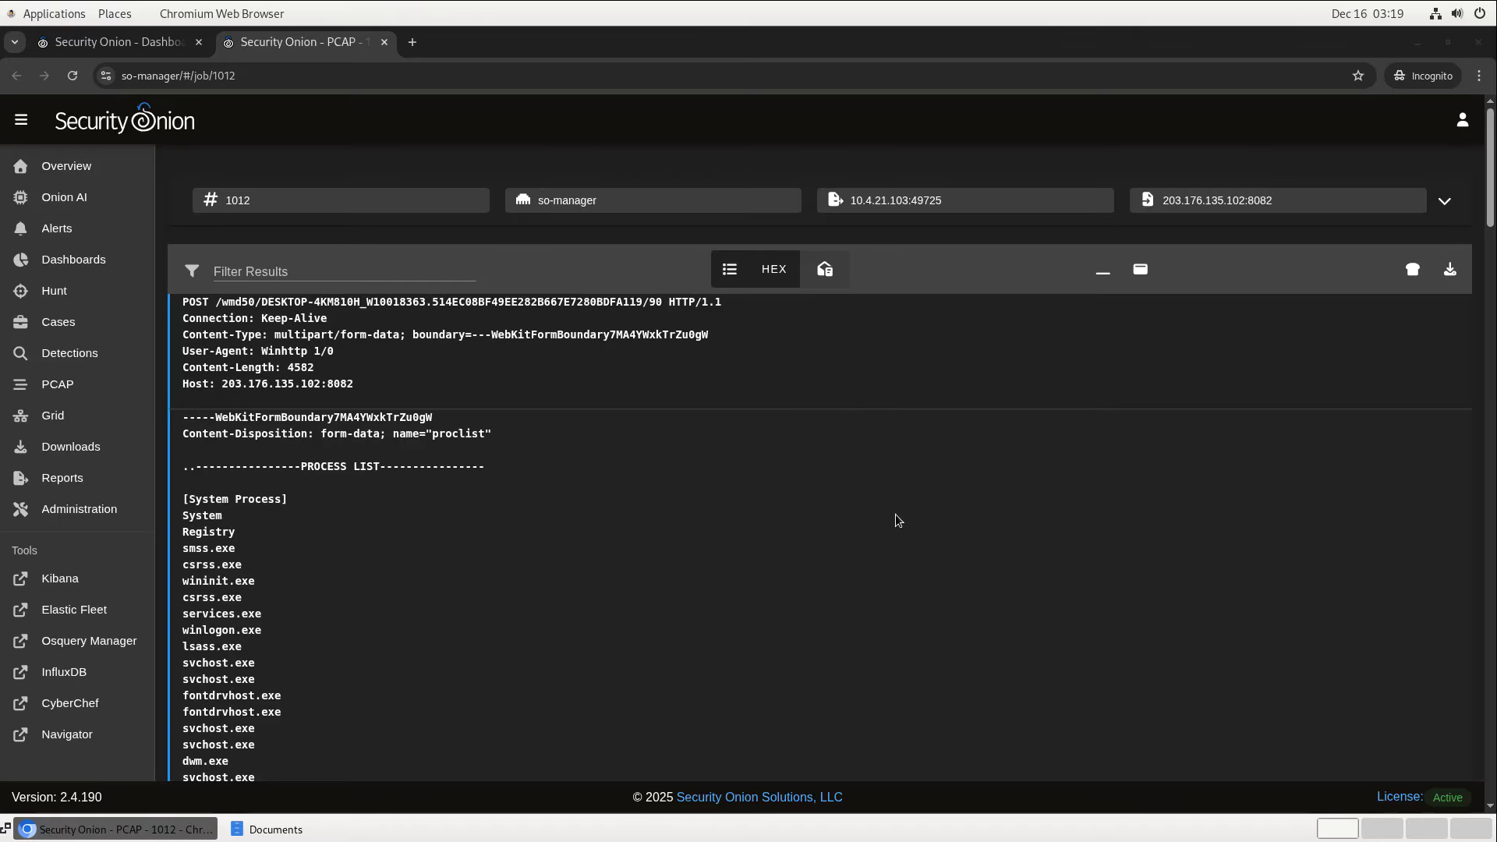
{"action": "scroll", "coordinate": [889, 514], "scroll_direction": "down", "scroll_amount": 3}
{"action": "scroll", "coordinate": [872, 529], "scroll_direction": "up", "scroll_amount": 2}
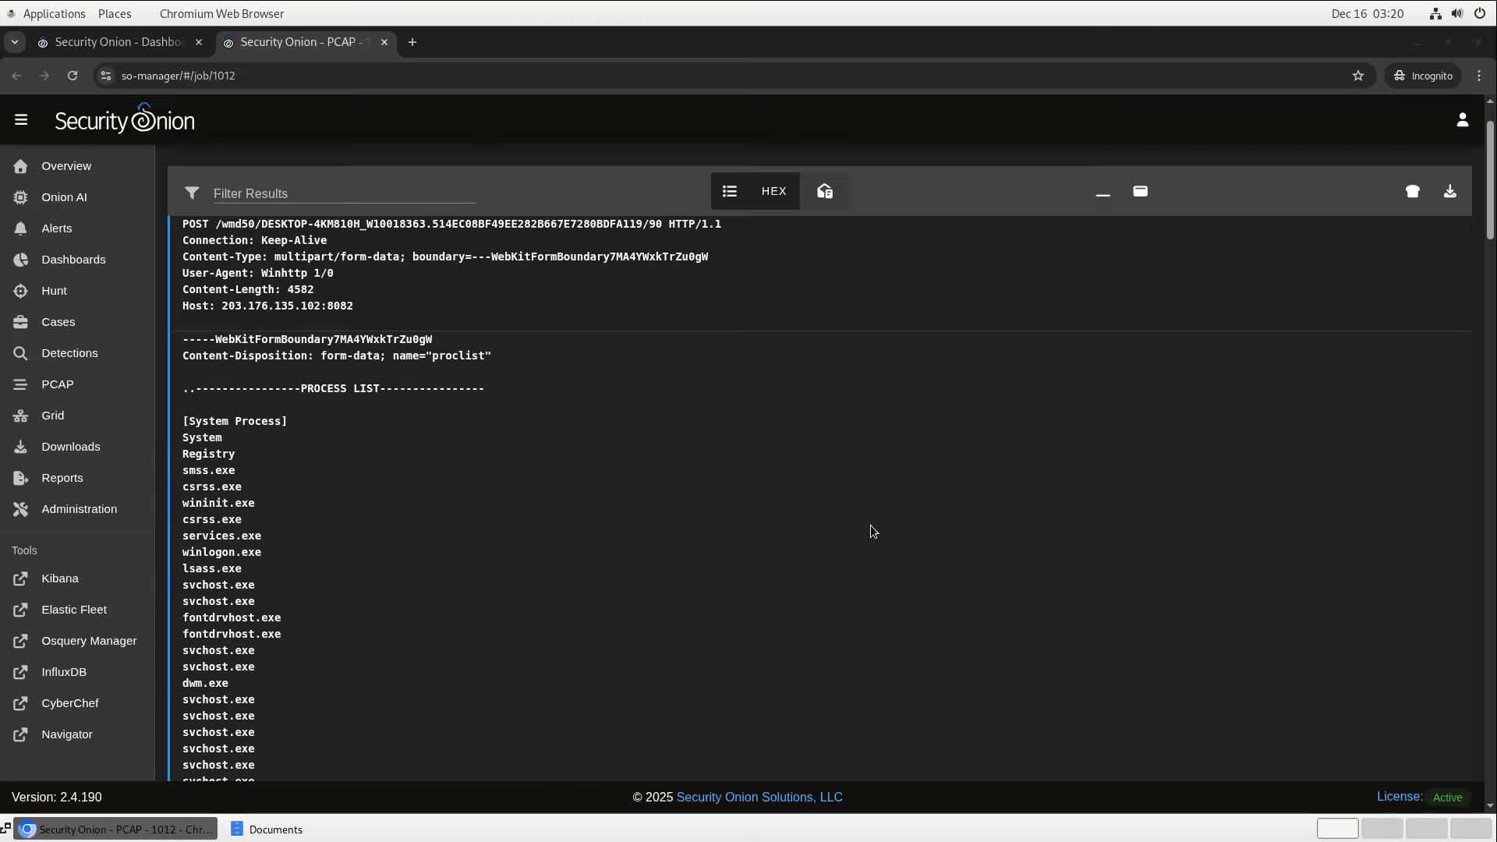
{"action": "scroll", "coordinate": [871, 531], "scroll_direction": "down", "scroll_amount": 10}
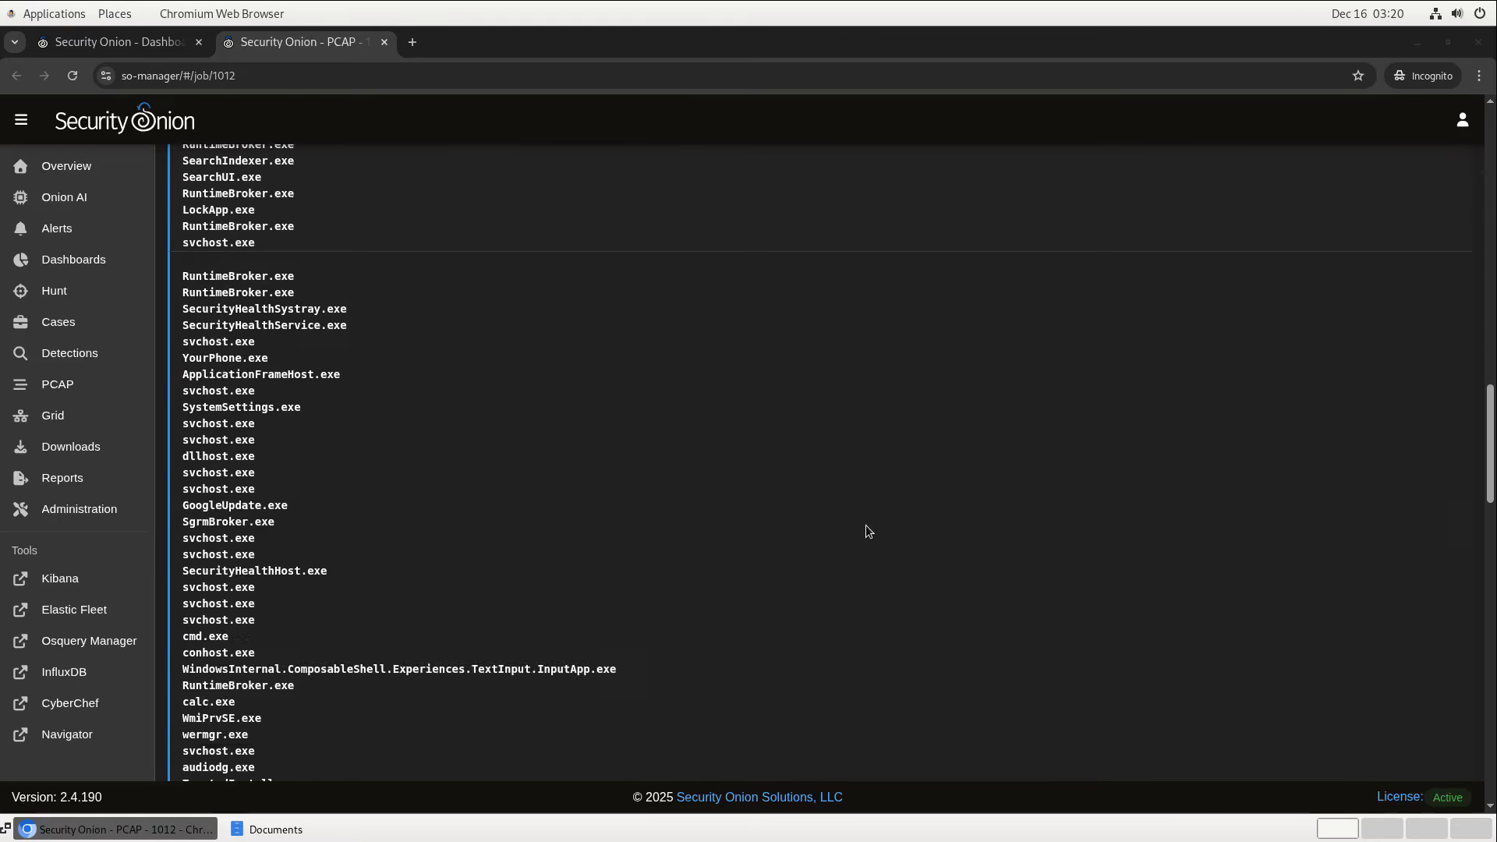
{"action": "scroll", "coordinate": [865, 526], "scroll_direction": "down", "scroll_amount": 5}
{"action": "scroll", "coordinate": [866, 526], "scroll_direction": "up", "scroll_amount": 6}
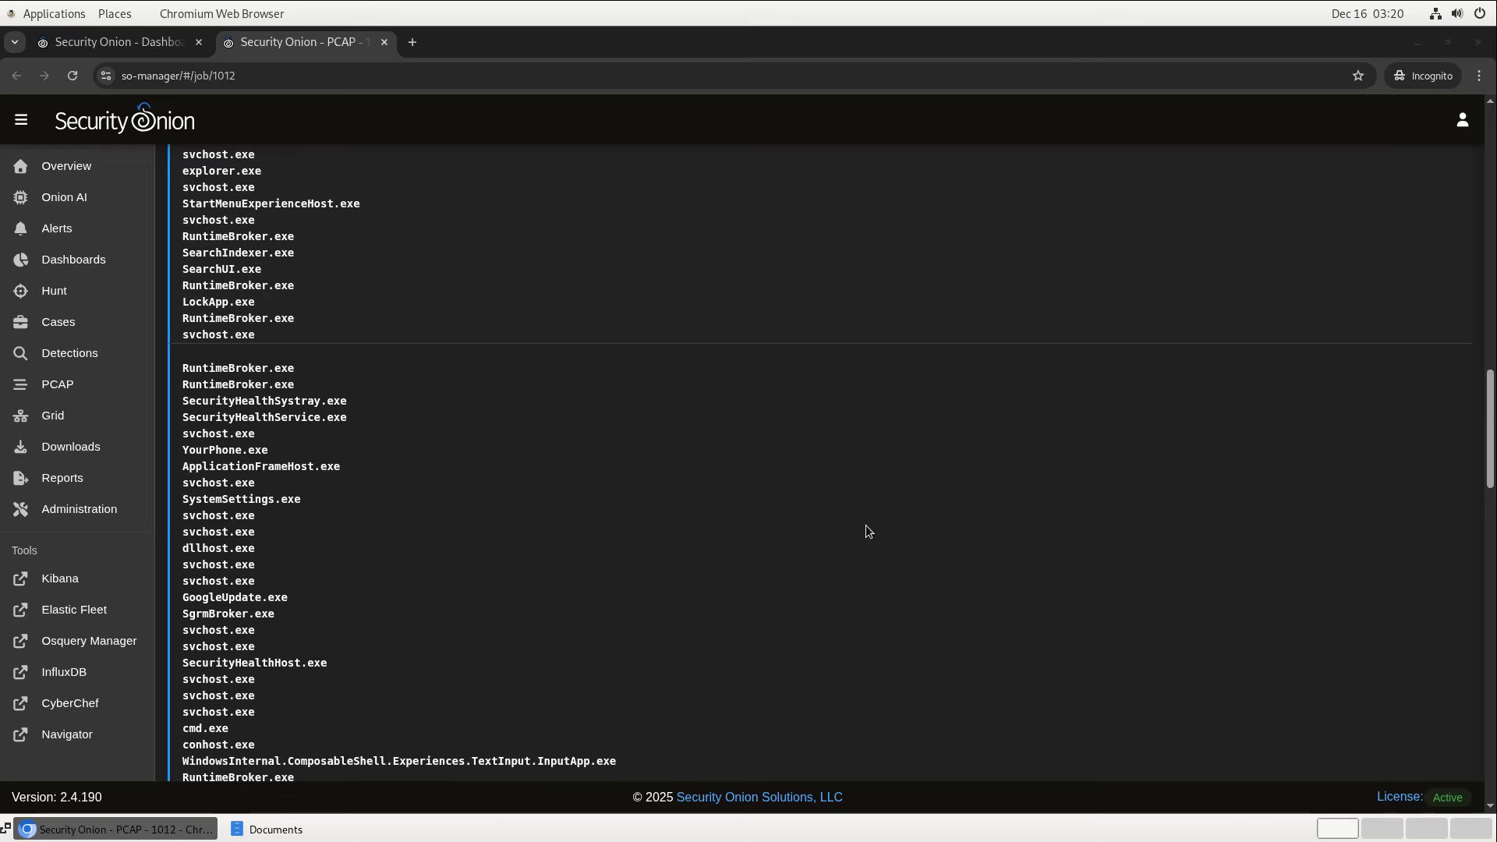
{"action": "scroll", "coordinate": [866, 526], "scroll_direction": "up", "scroll_amount": 12}
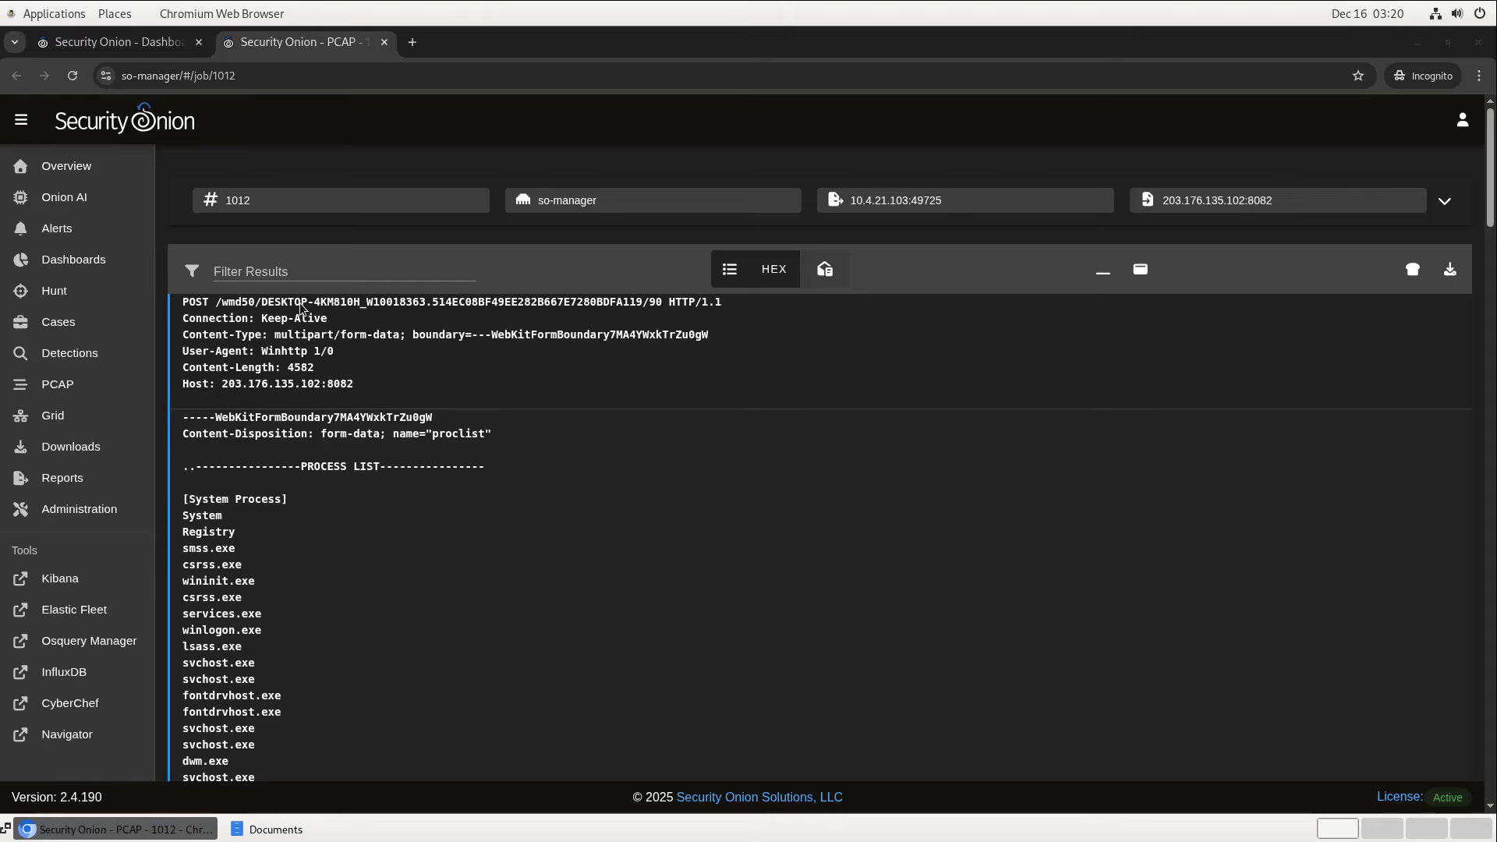
Return to the dashboard events and start a hunt for source IP 10.4.21.103.
{"action": "left_click", "coordinate": [142, 45]}
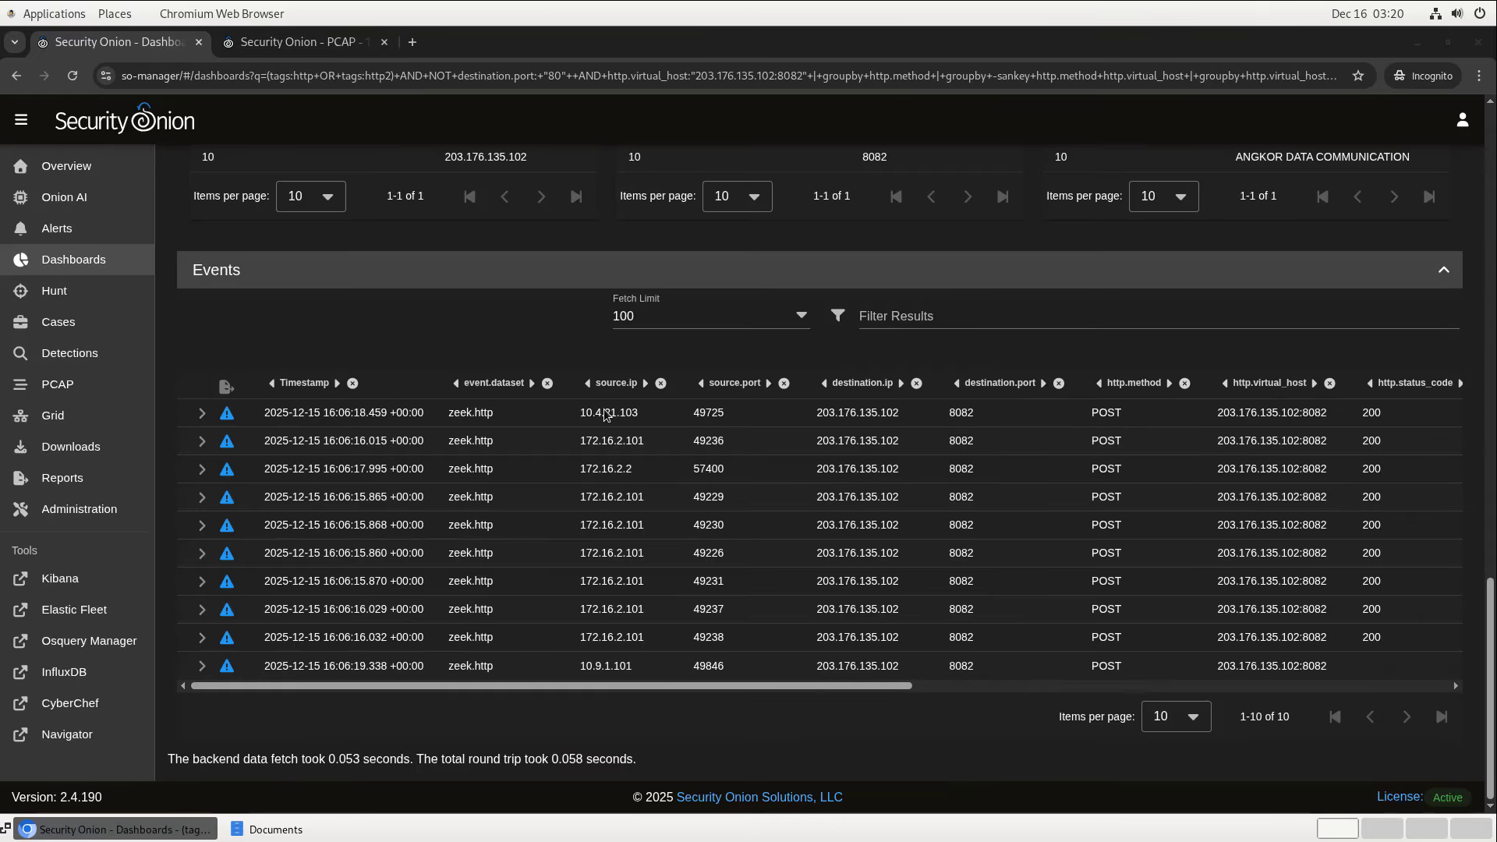
{"action": "left_click", "coordinate": [607, 415]}
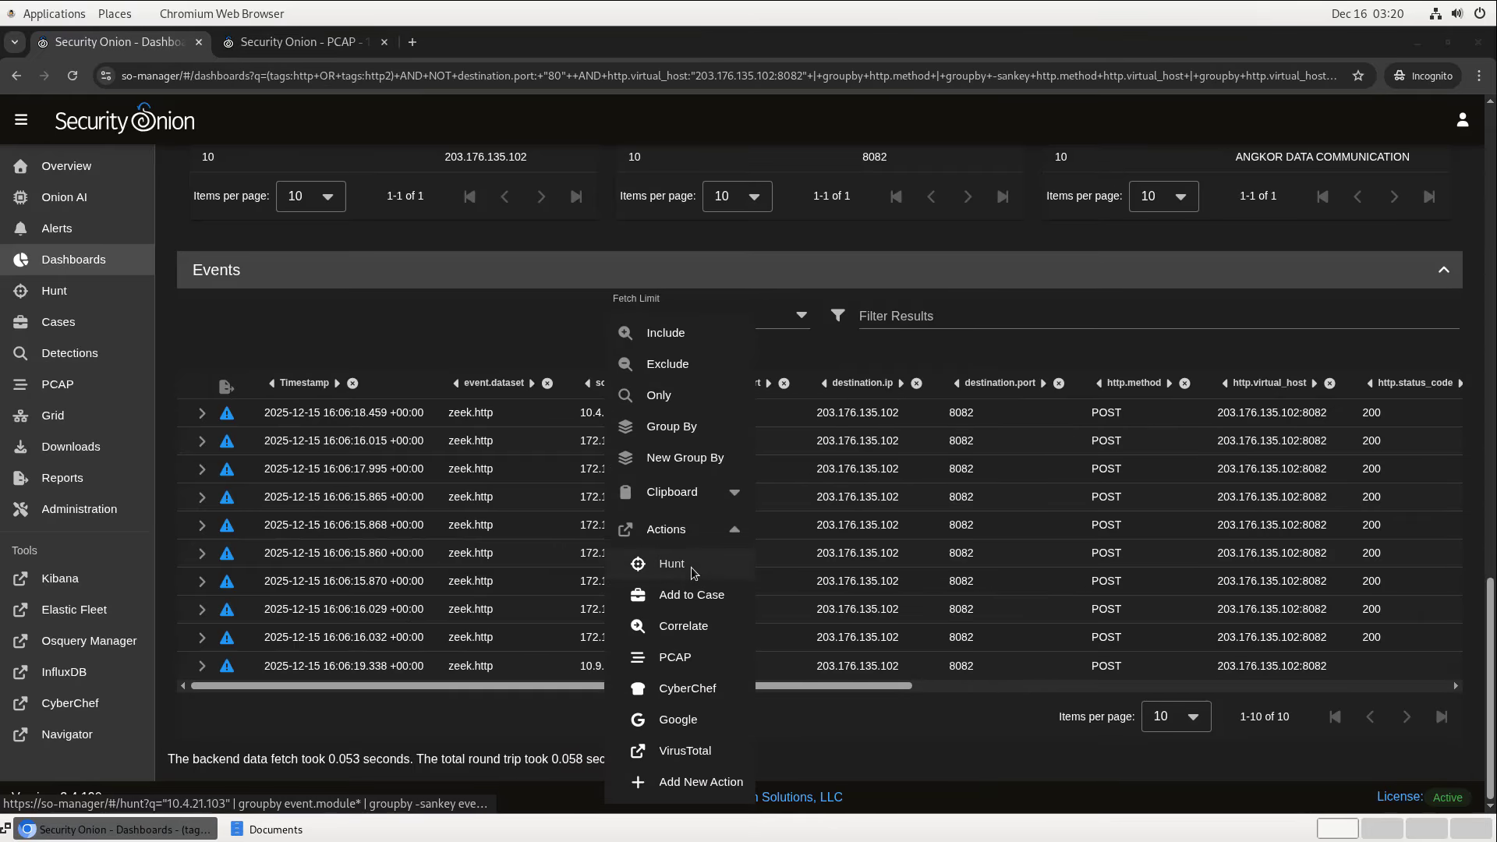
{"action": "left_click", "coordinate": [691, 568]}
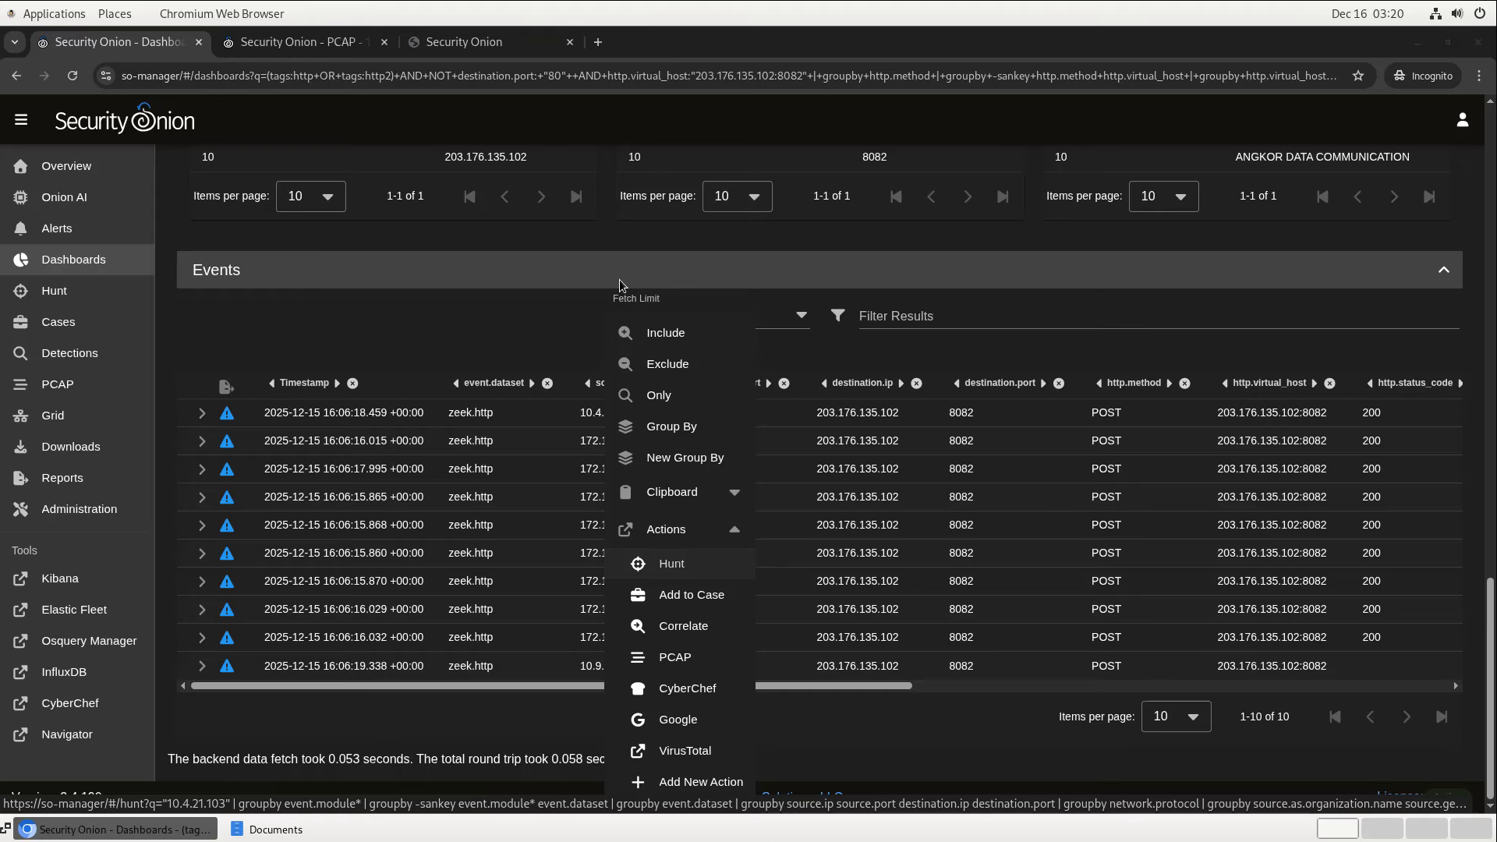
{"action": "left_click", "coordinate": [511, 50]}
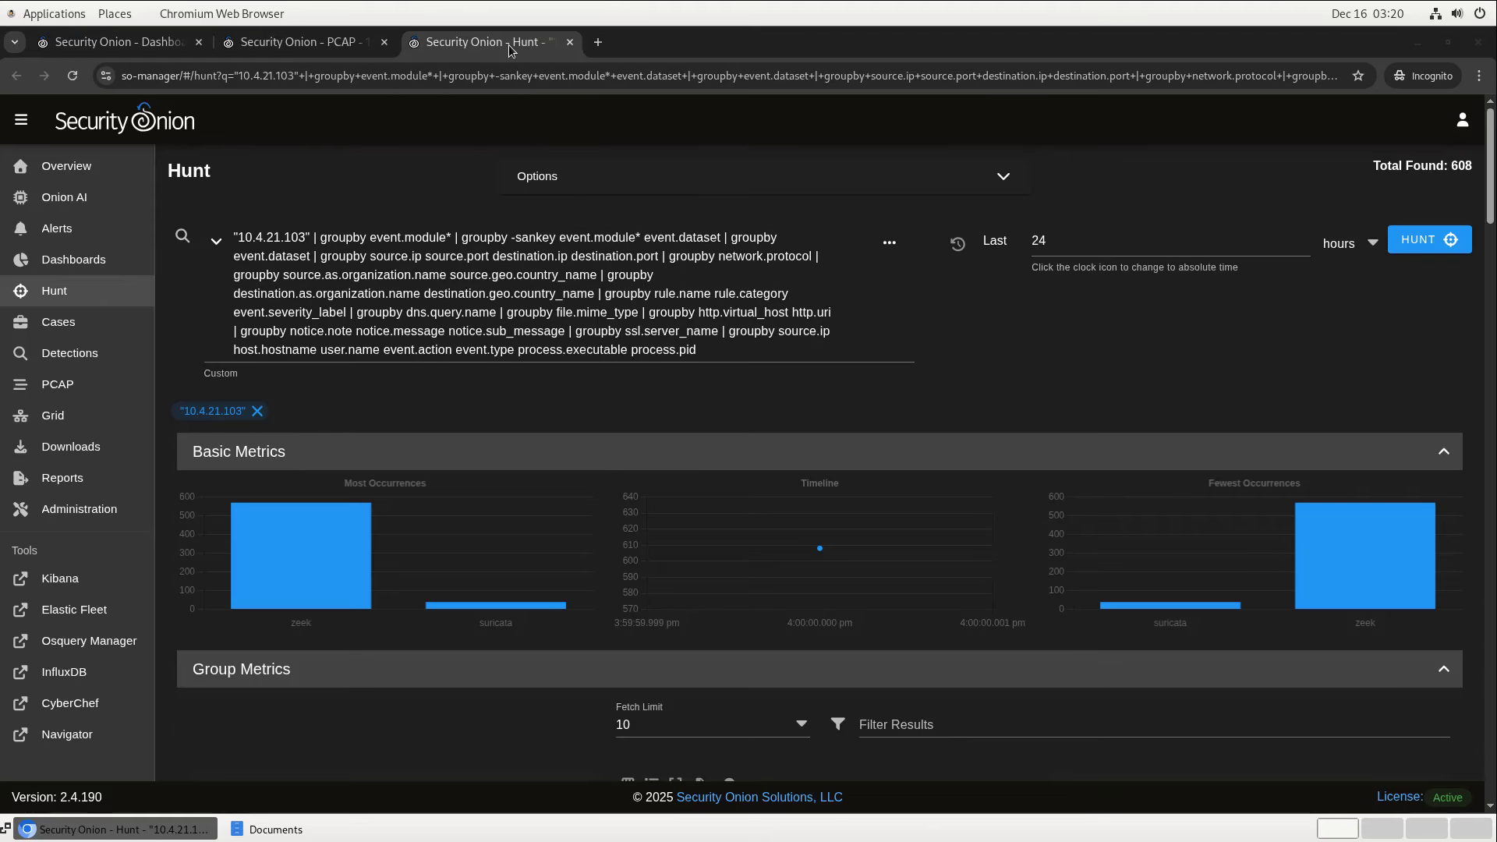
Narrow the hunt to zeek.file events with the file.mime_type application/x-dosexec.
{"action": "scroll", "coordinate": [880, 296], "scroll_direction": "down", "scroll_amount": 6}
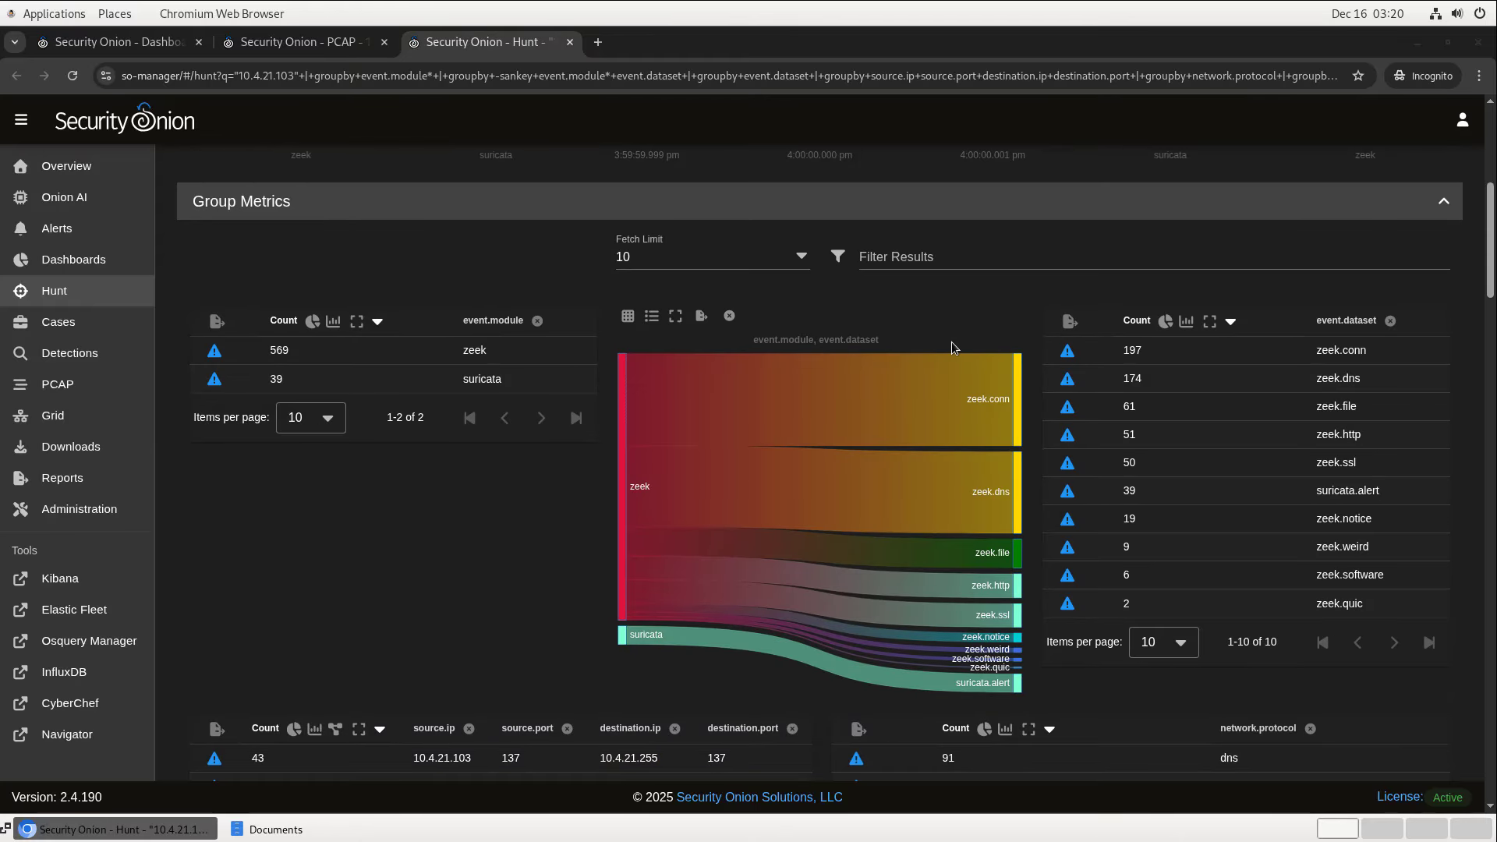
{"action": "left_click", "coordinate": [1340, 411]}
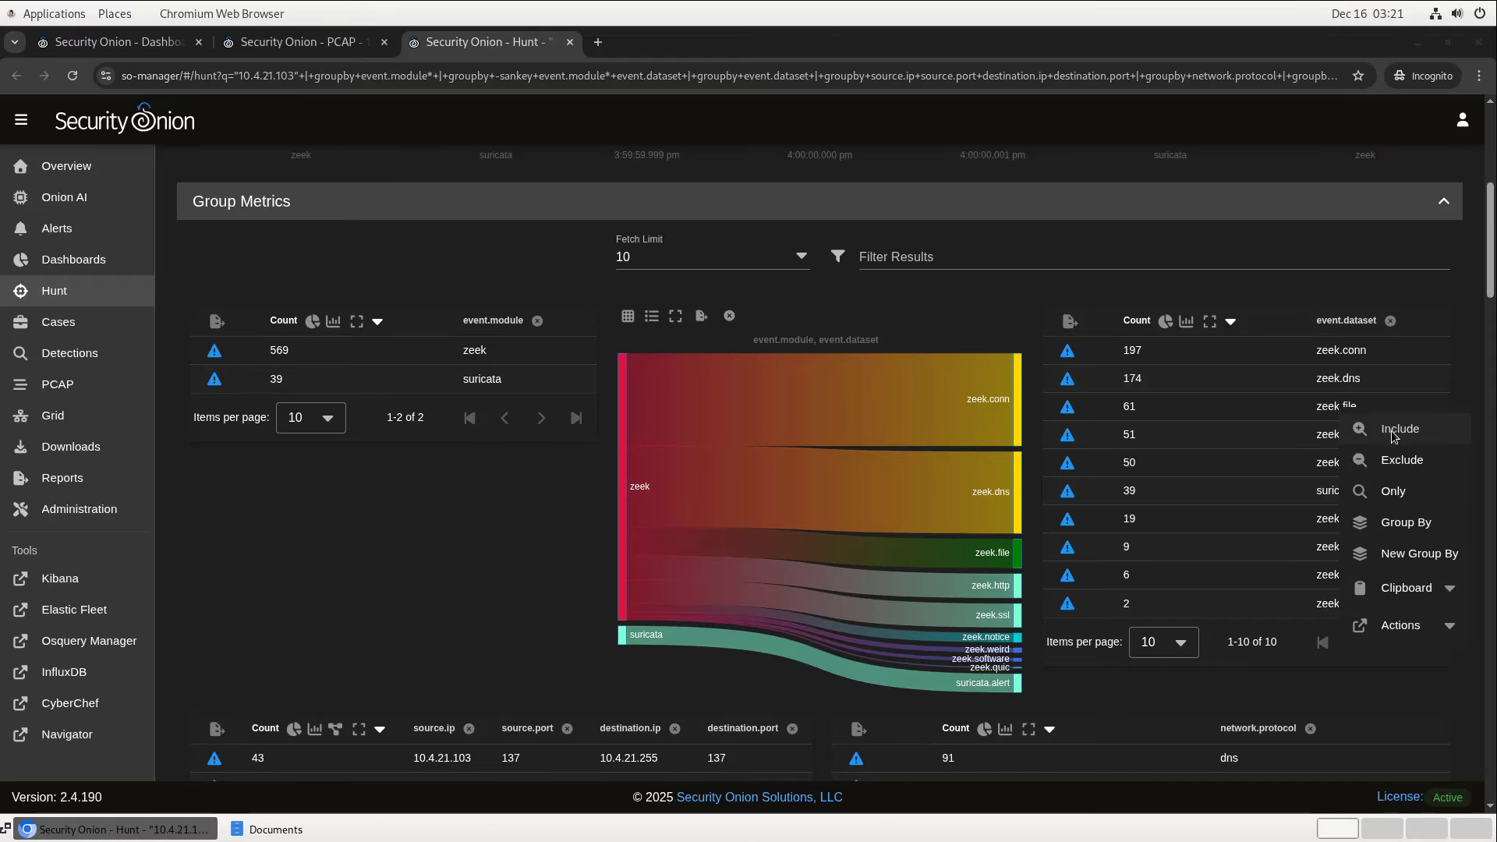
{"action": "left_click", "coordinate": [1393, 430]}
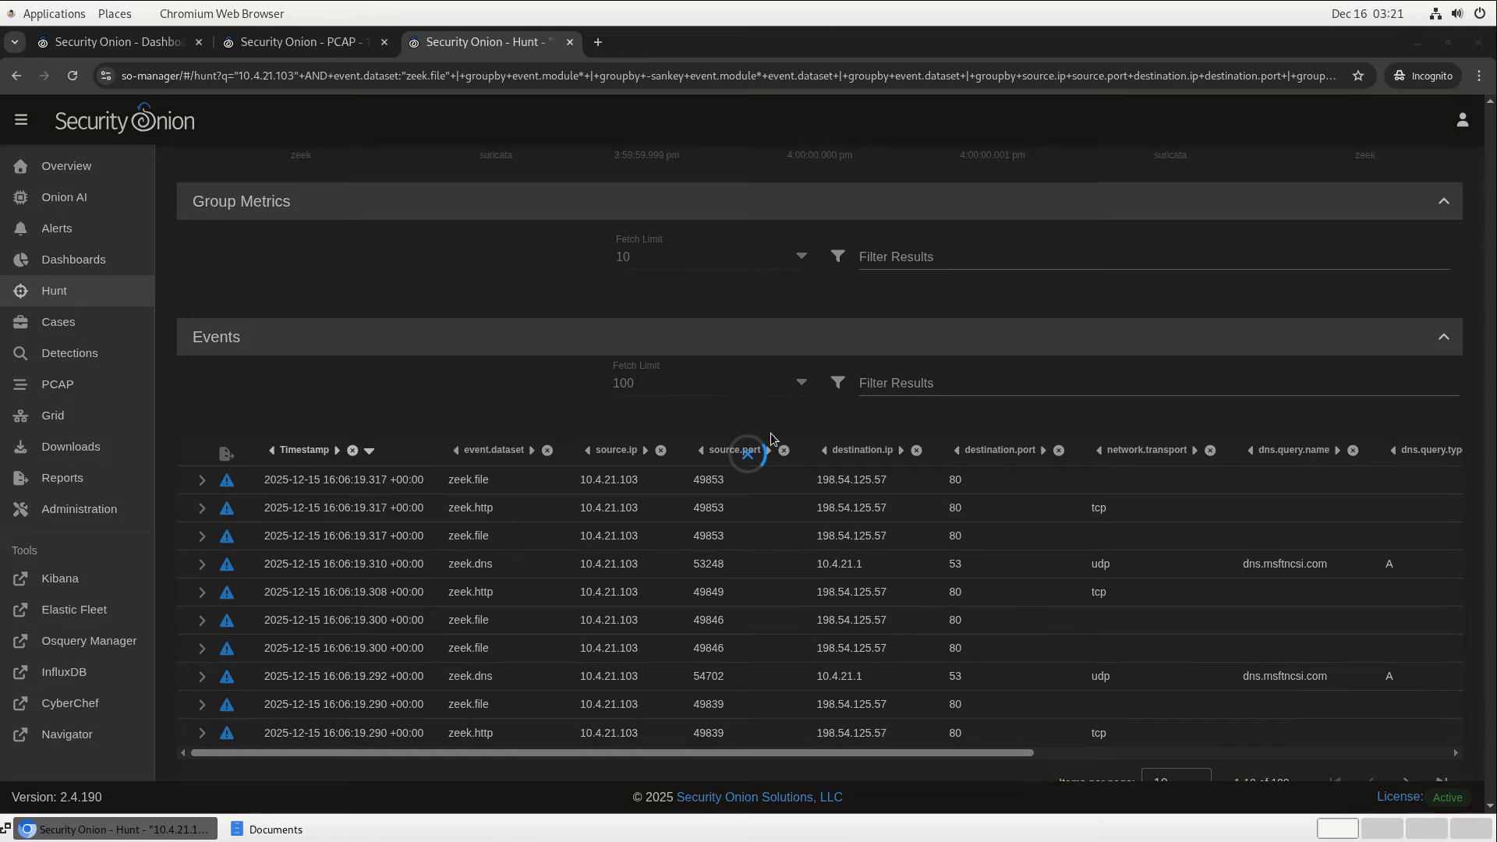
{"action": "scroll", "coordinate": [771, 439], "scroll_direction": "down", "scroll_amount": 6}
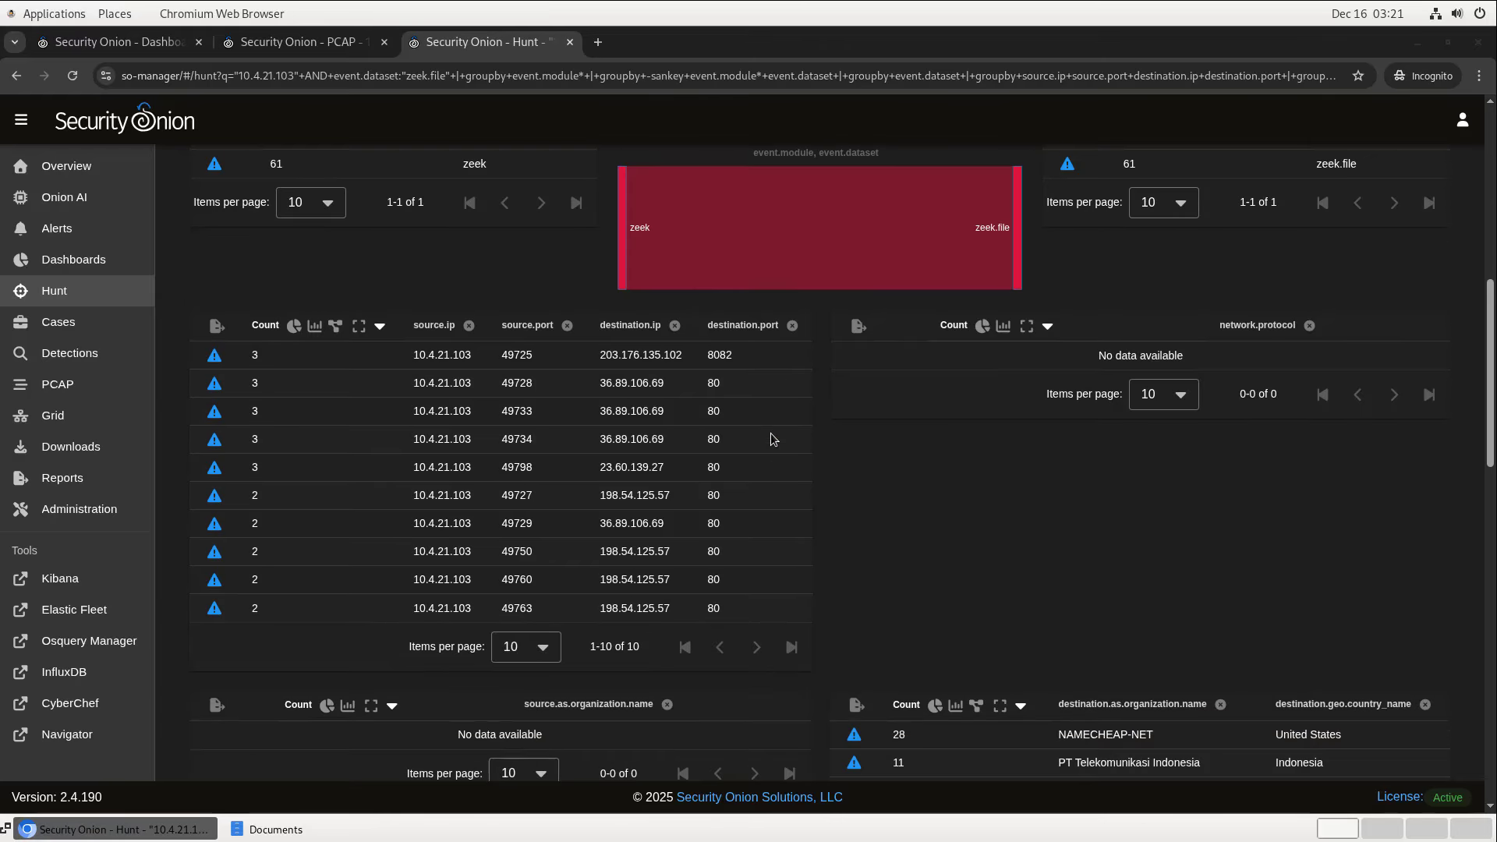
{"action": "scroll", "coordinate": [771, 441], "scroll_direction": "down", "scroll_amount": 3}
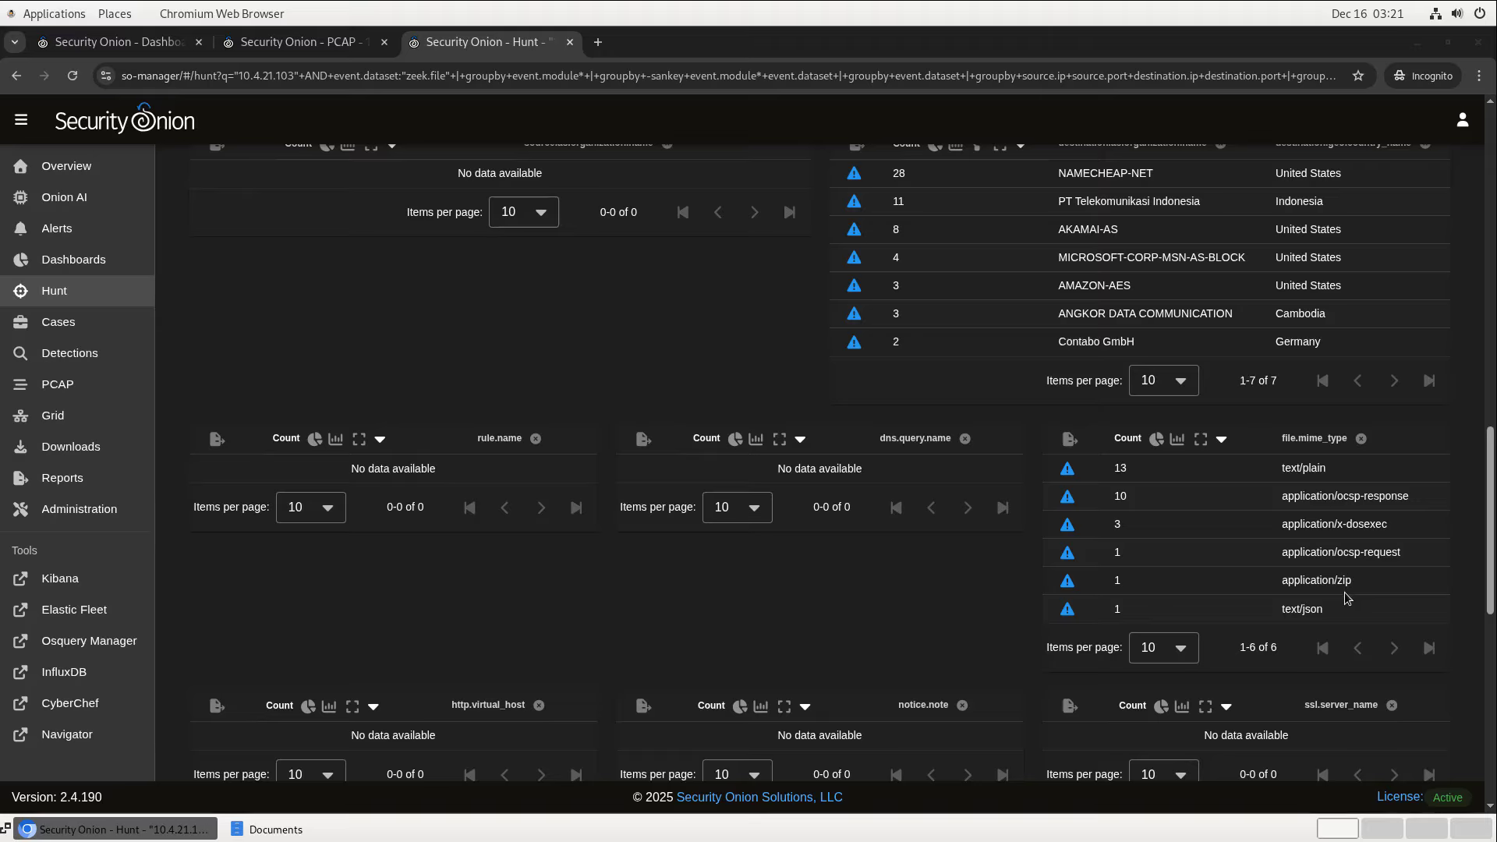
{"action": "left_click", "coordinate": [1343, 528]}
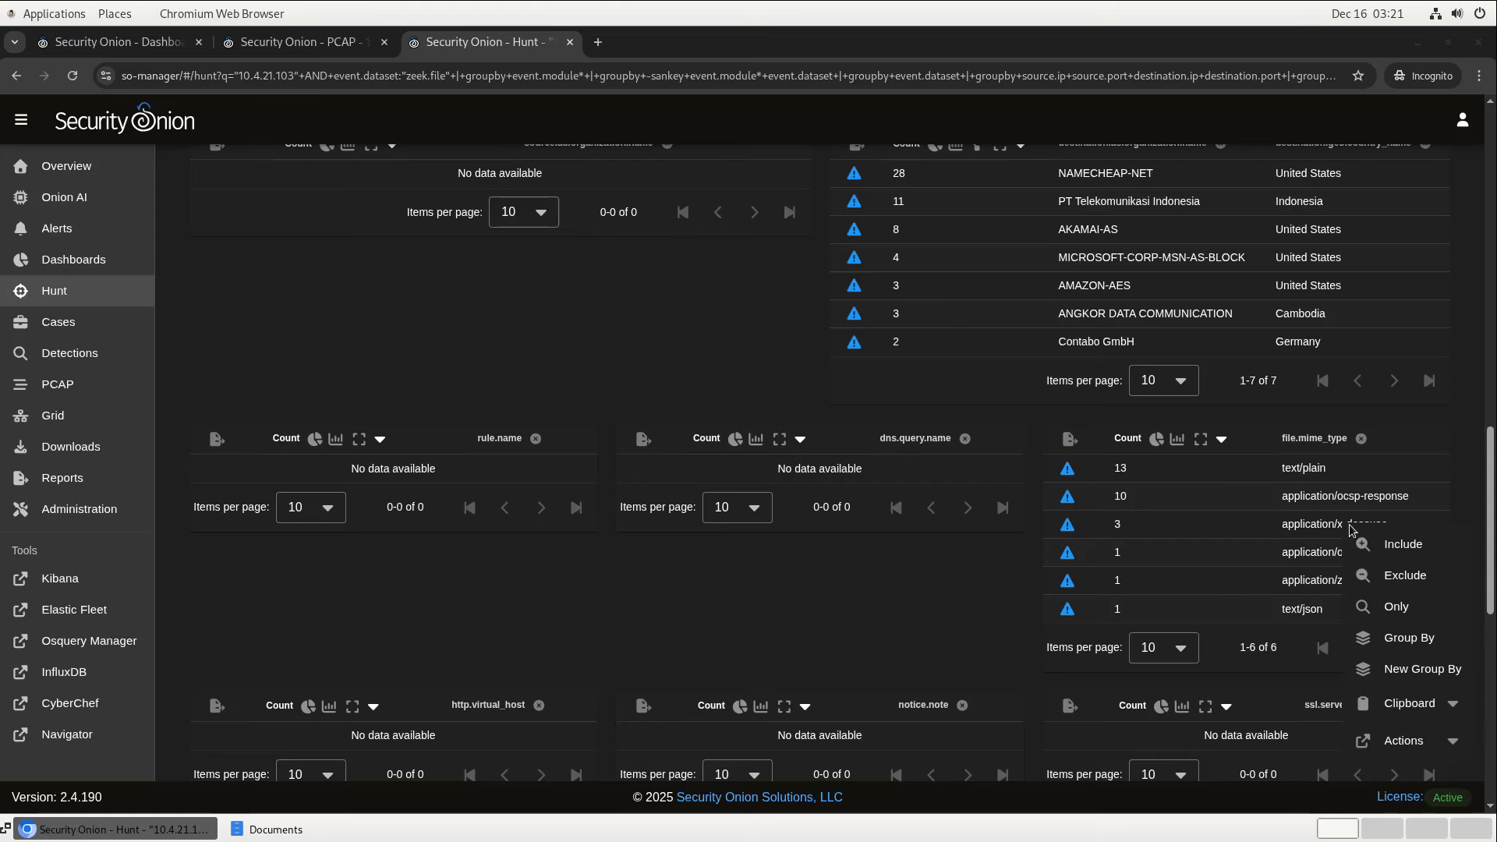
{"action": "left_click", "coordinate": [1387, 549]}
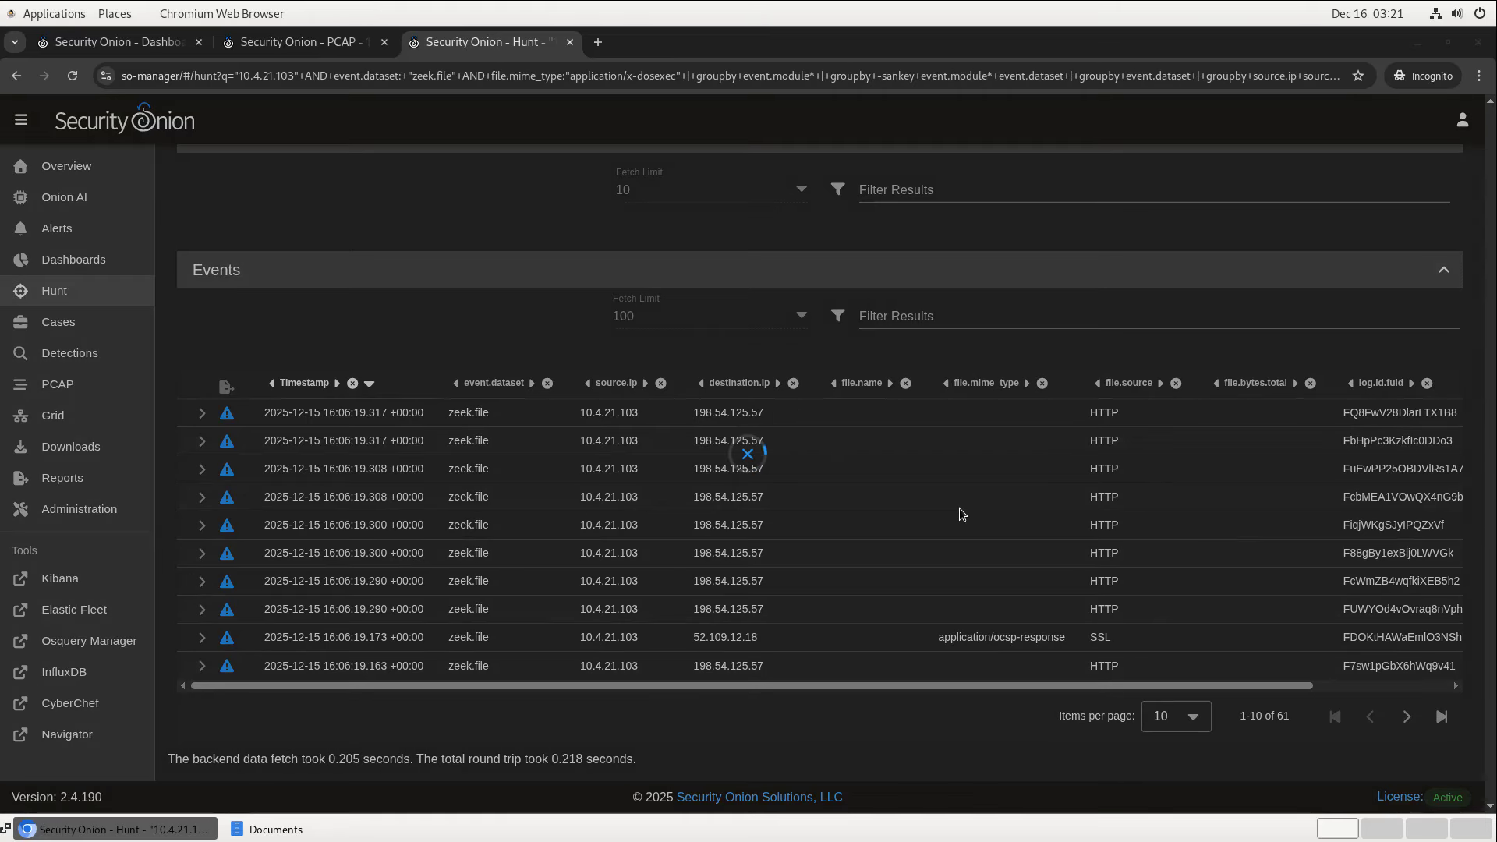
Correlate the borov.borov file event with its related logs and review the resulting alerts and HTTP details.
{"action": "scroll", "coordinate": [600, 437], "scroll_direction": "down", "scroll_amount": 5}
{"action": "scroll", "coordinate": [599, 437], "scroll_direction": "down", "scroll_amount": 3}
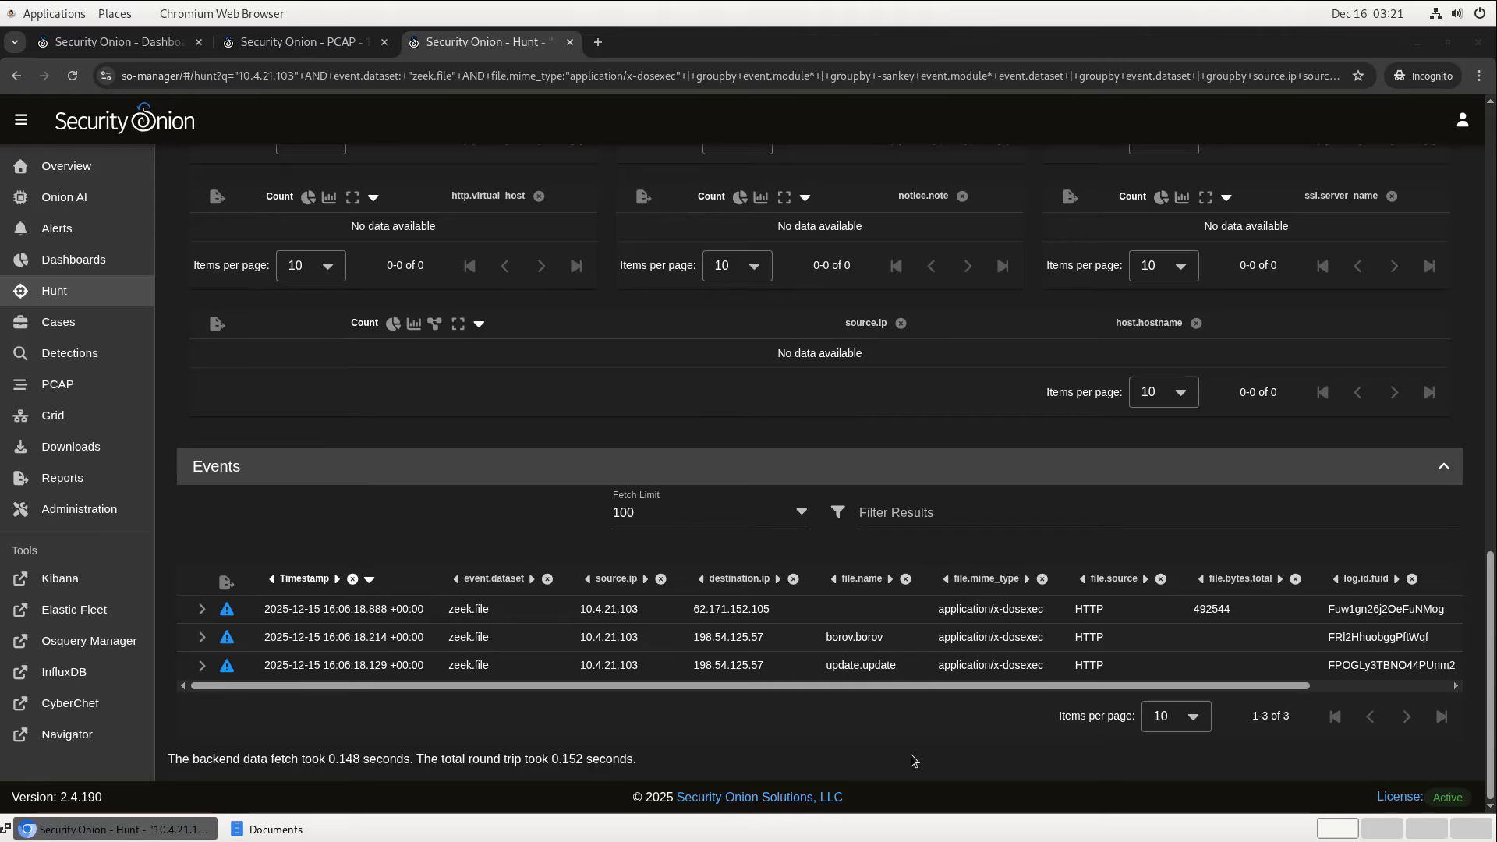
{"action": "left_click", "coordinate": [867, 635]}
{"action": "left_click", "coordinate": [930, 619]}
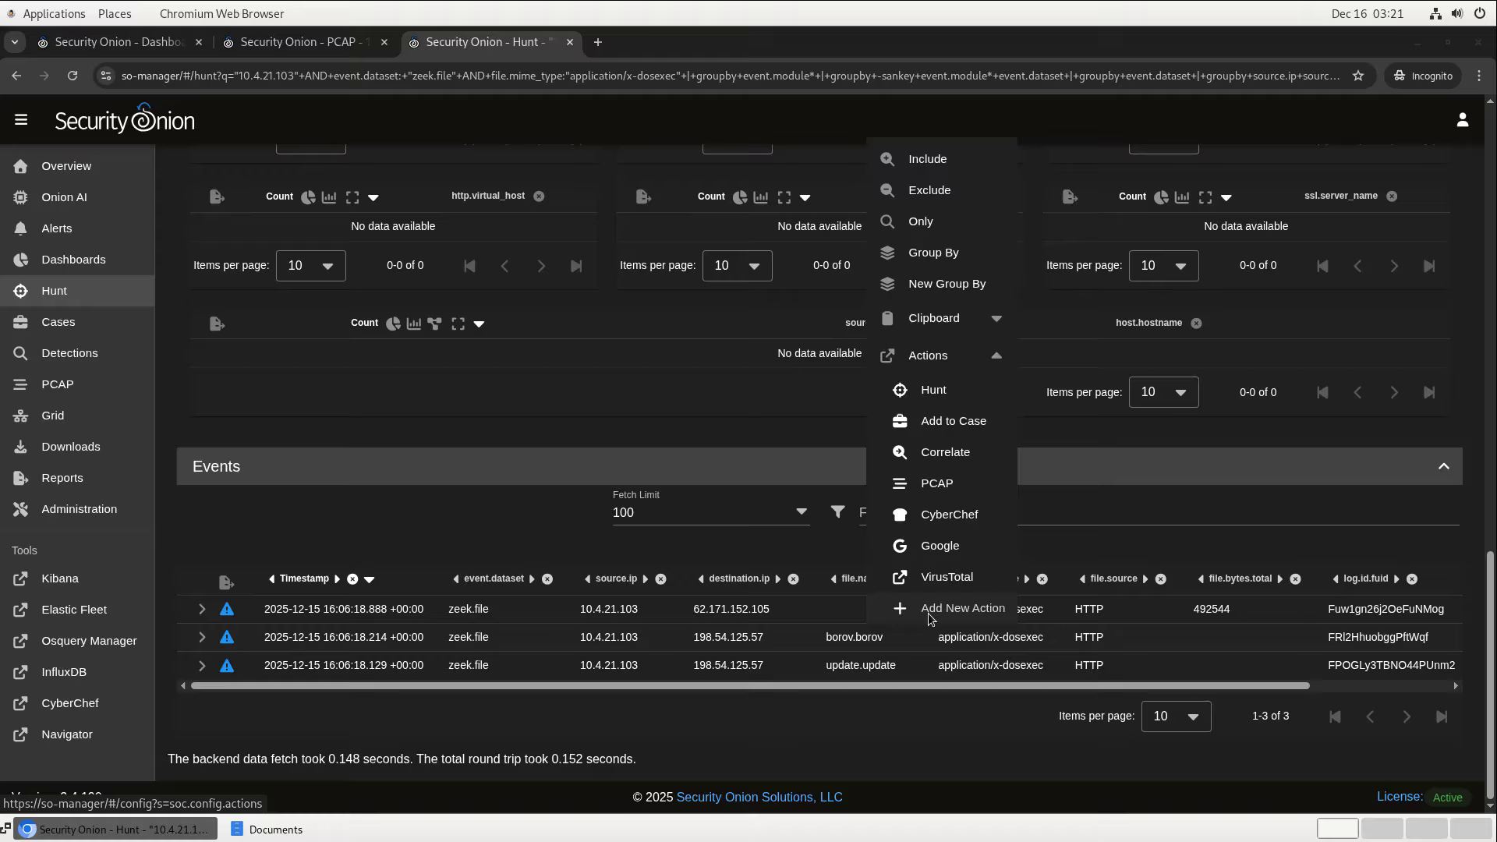
{"action": "left_click", "coordinate": [957, 460]}
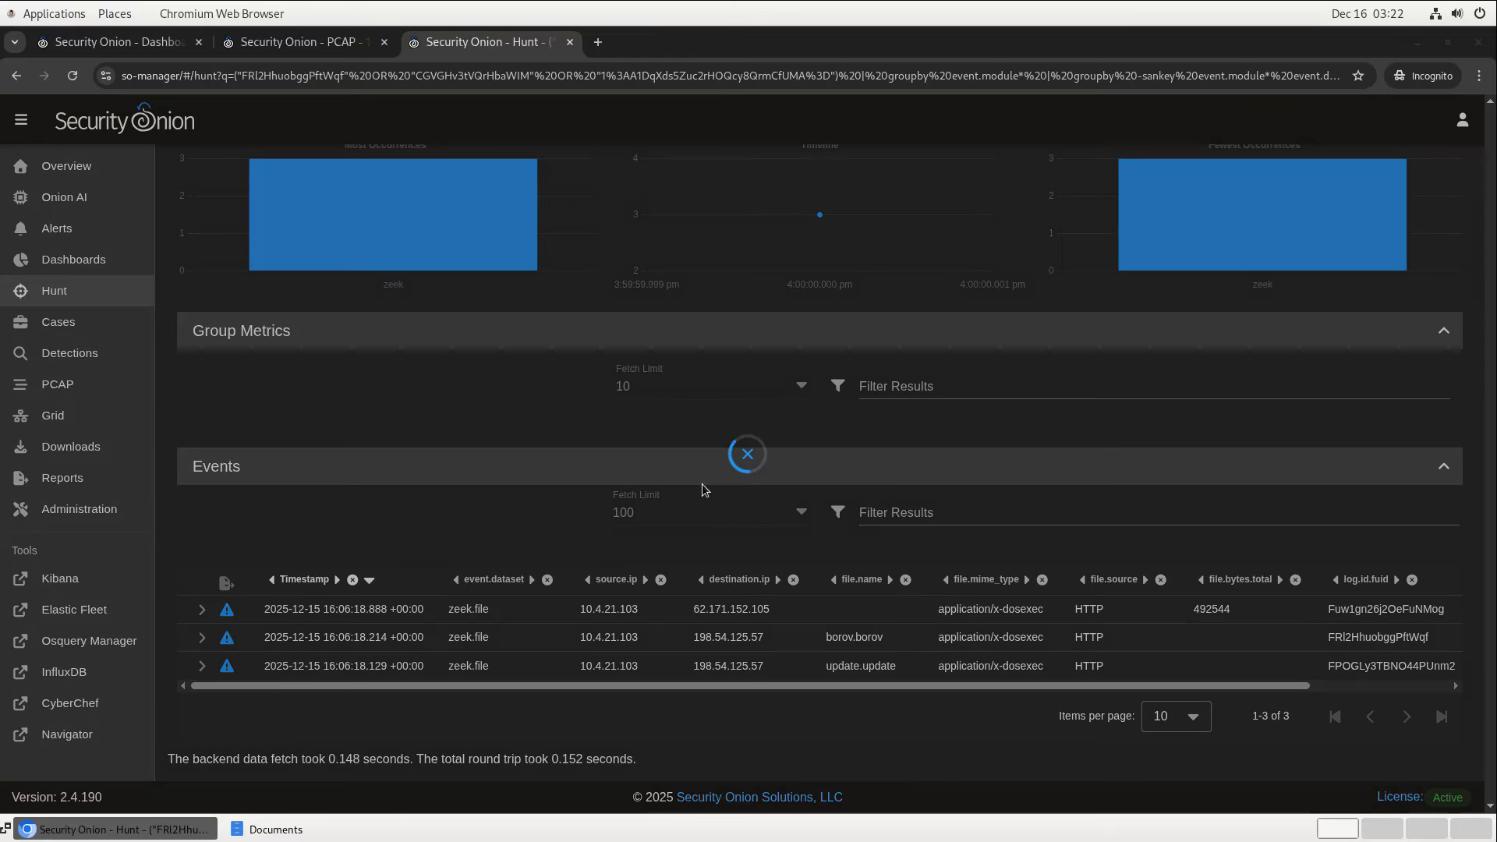
{"action": "scroll", "coordinate": [702, 490], "scroll_direction": "down", "scroll_amount": 5}
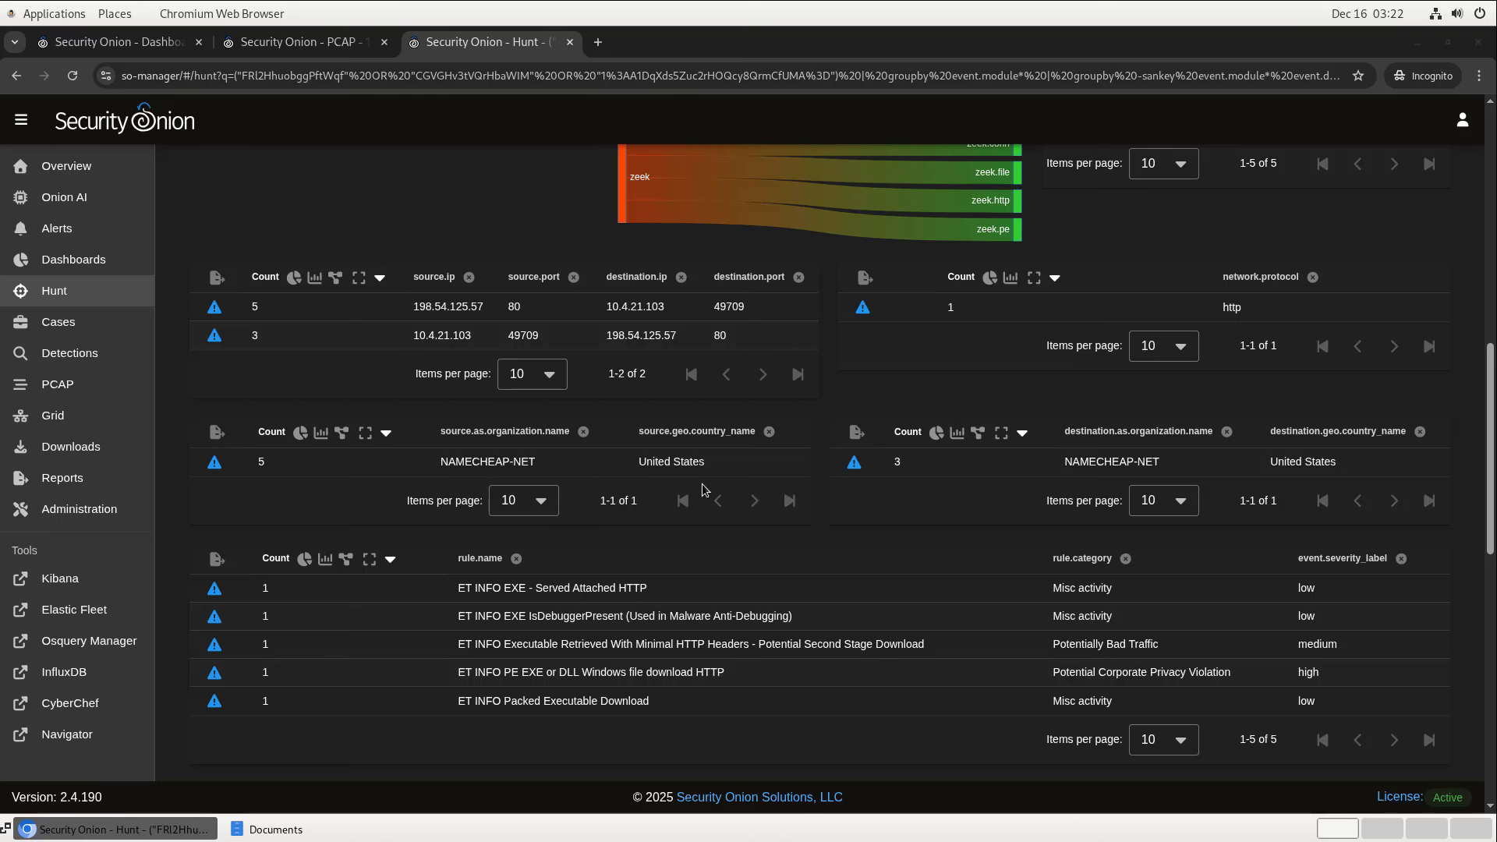
{"action": "scroll", "coordinate": [702, 490], "scroll_direction": "down", "scroll_amount": 5}
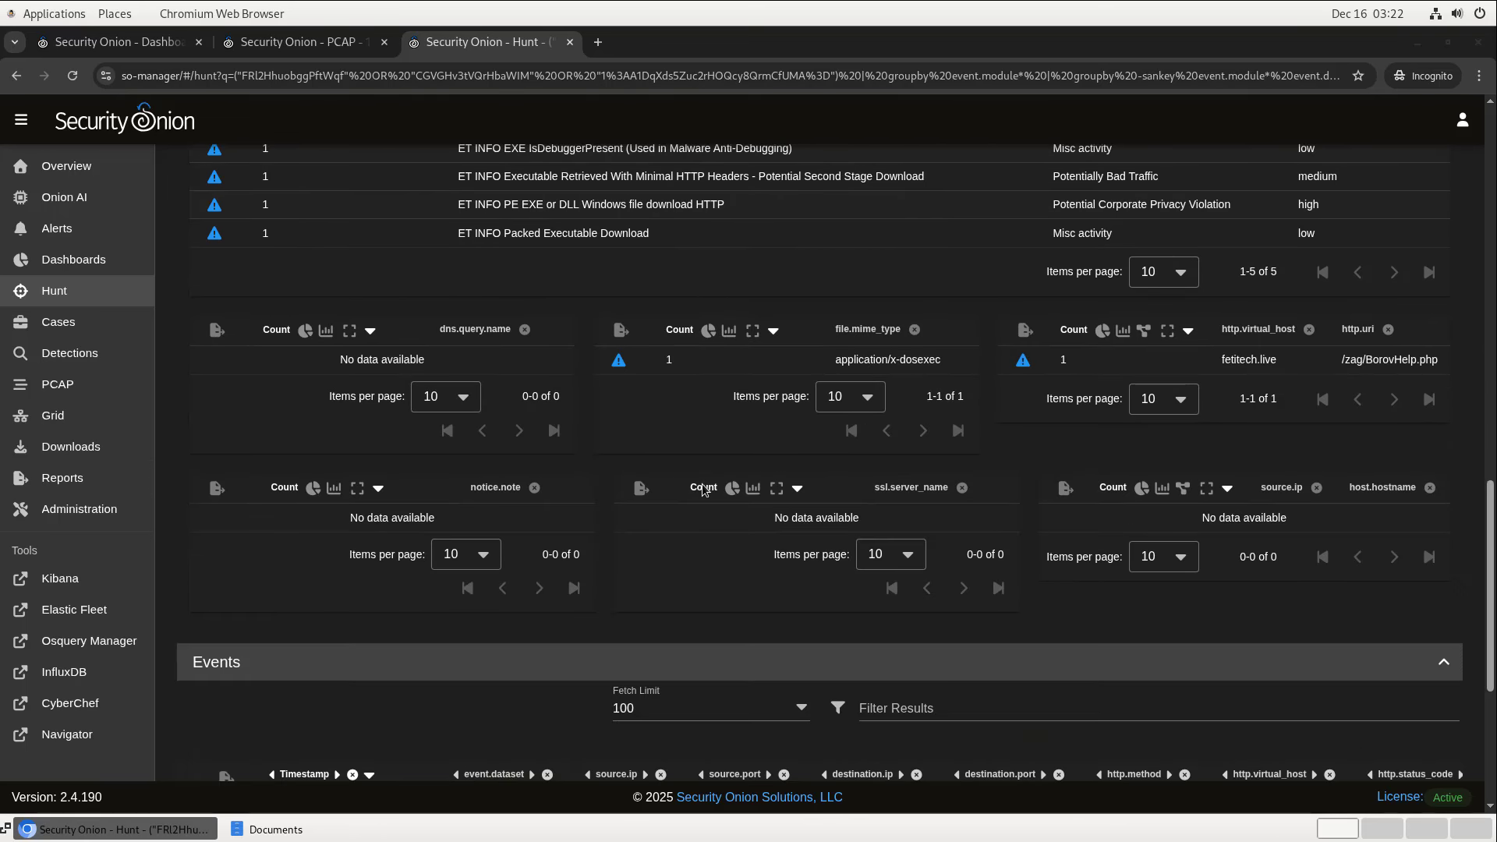